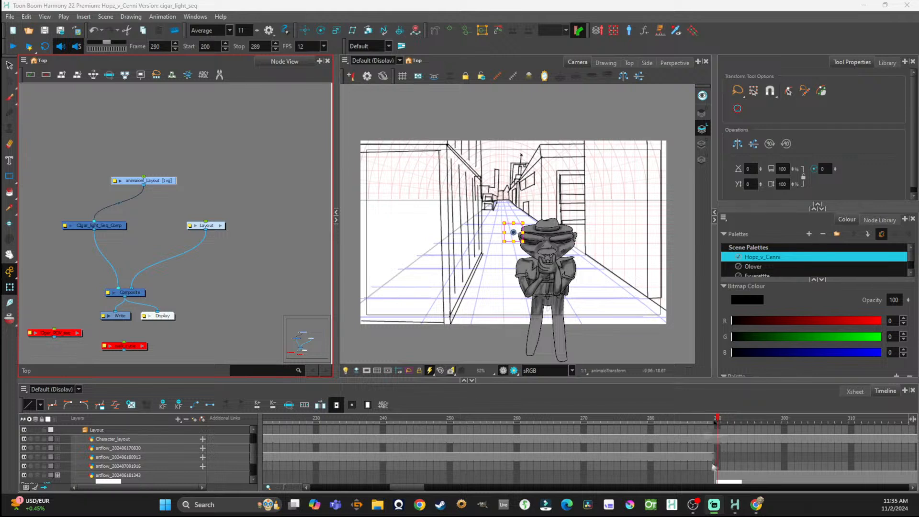
Step: Set the playback stop frame to 300
{"action": "left_click", "coordinate": [717, 422]}
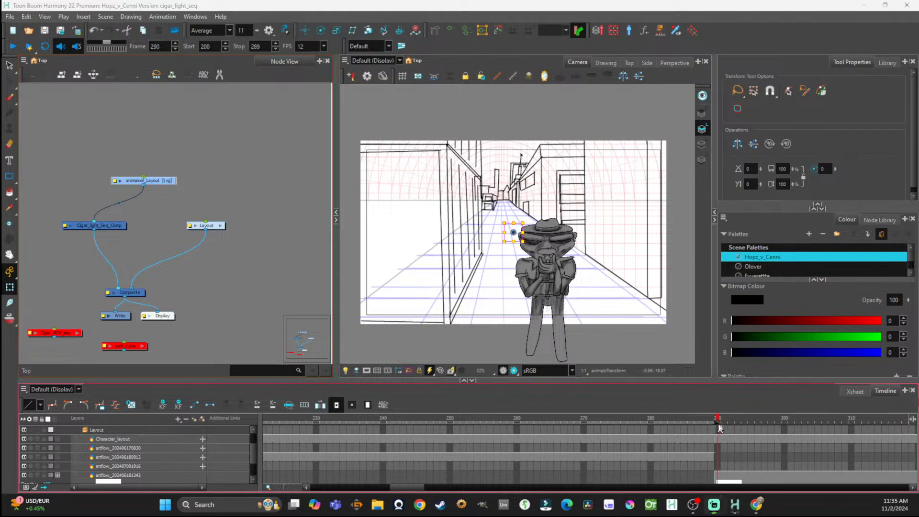
{"action": "left_click", "coordinate": [191, 54]}
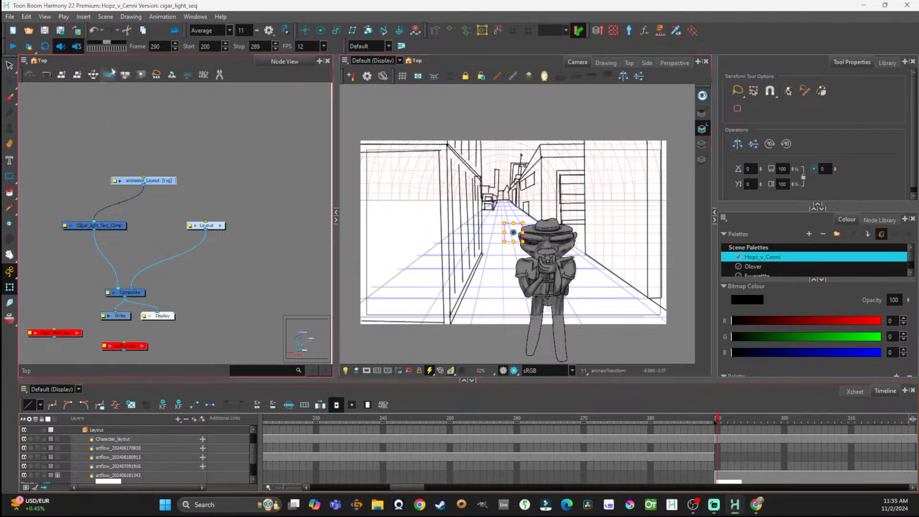
{"action": "double_click", "coordinate": [257, 46]}
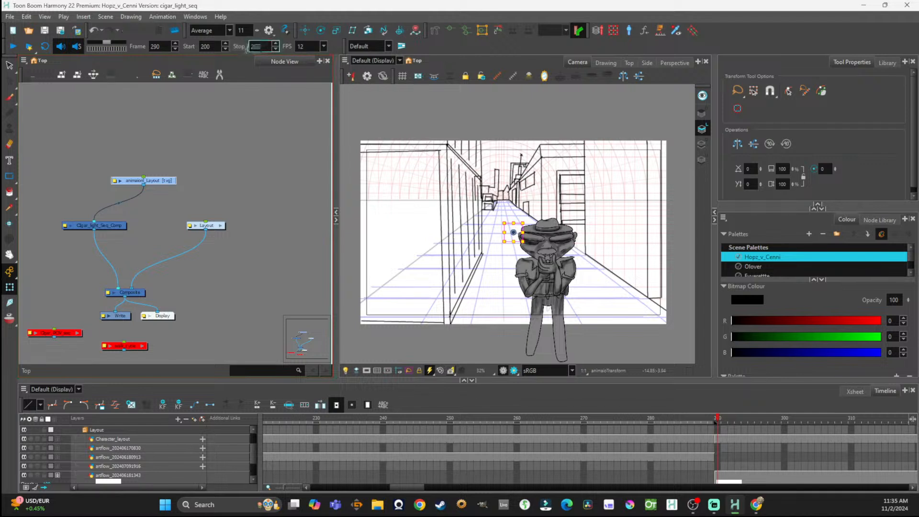
{"action": "type", "text": "300"}
{"action": "key", "text": "Return"}
Step: Save the scene and set the playback start frame to 290
{"action": "left_click", "coordinate": [225, 43]}
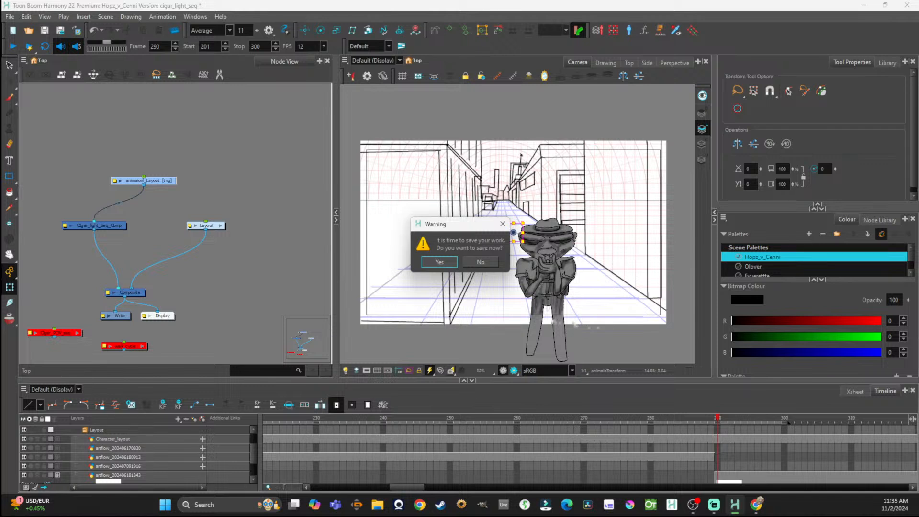
{"action": "left_click", "coordinate": [439, 262]}
{"action": "left_click", "coordinate": [719, 427]}
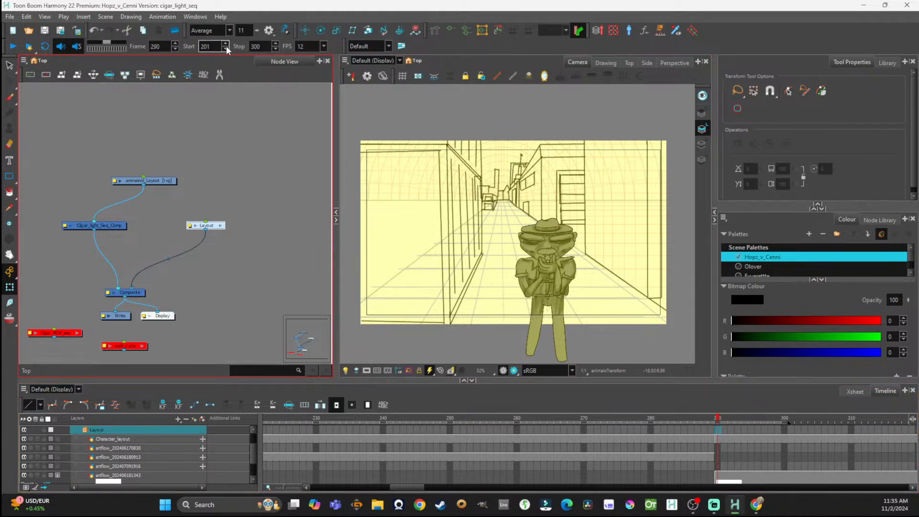
{"action": "left_click_drag", "start_coordinate": [219, 46], "coordinate": [199, 49]}
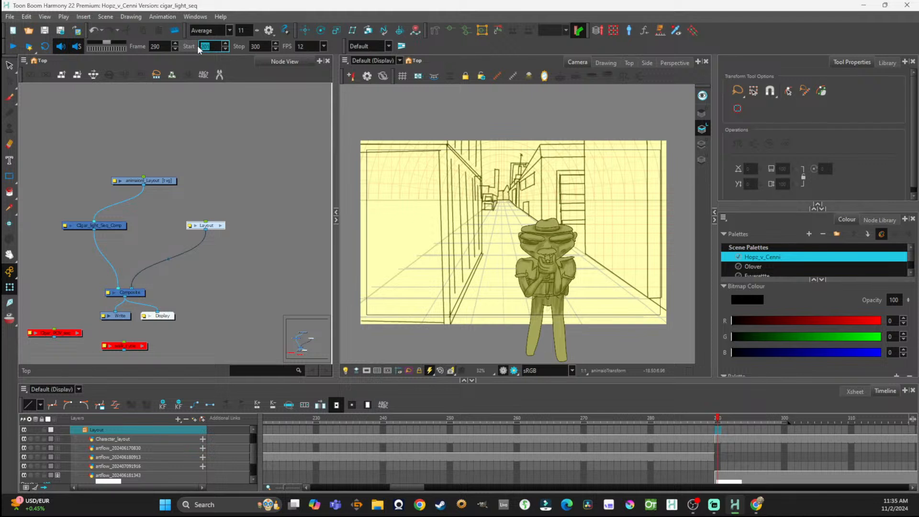
{"action": "type", "text": "288"}
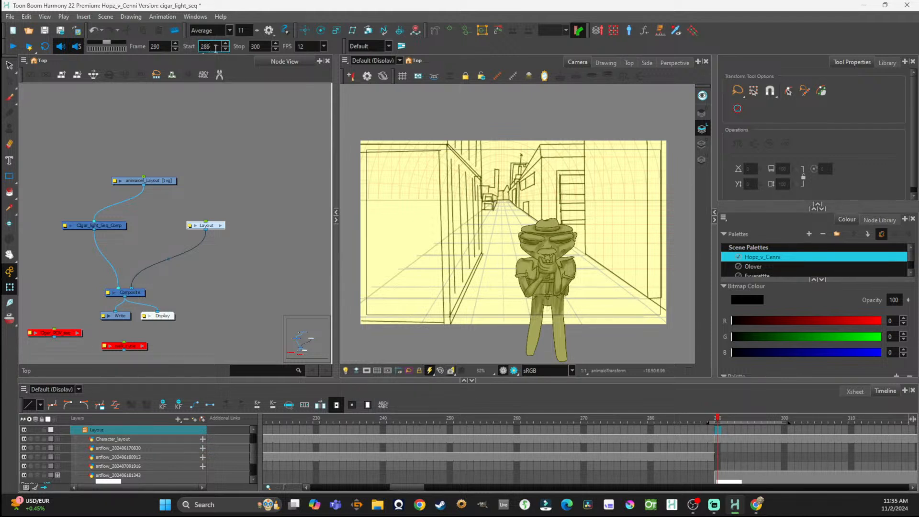
{"action": "key", "text": "BackSpace"}
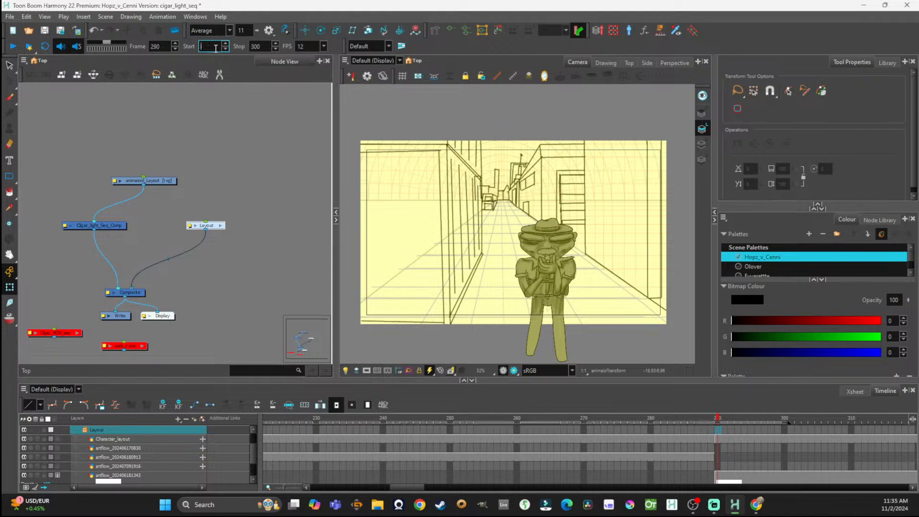
{"action": "type", "text": "90"}
{"action": "key", "text": "Return"}
Step: Find the end of the alley background's exposure and set the playback stop frame to 410
{"action": "left_click", "coordinate": [750, 458]}
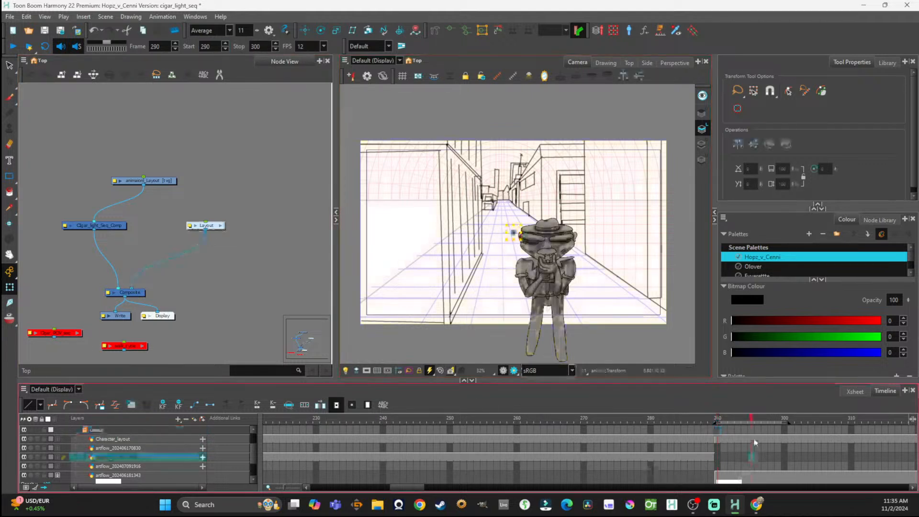
{"action": "left_click_drag", "start_coordinate": [423, 489], "coordinate": [440, 489]}
{"action": "scroll", "coordinate": [70, 465], "scroll_direction": "down", "scroll_amount": 1}
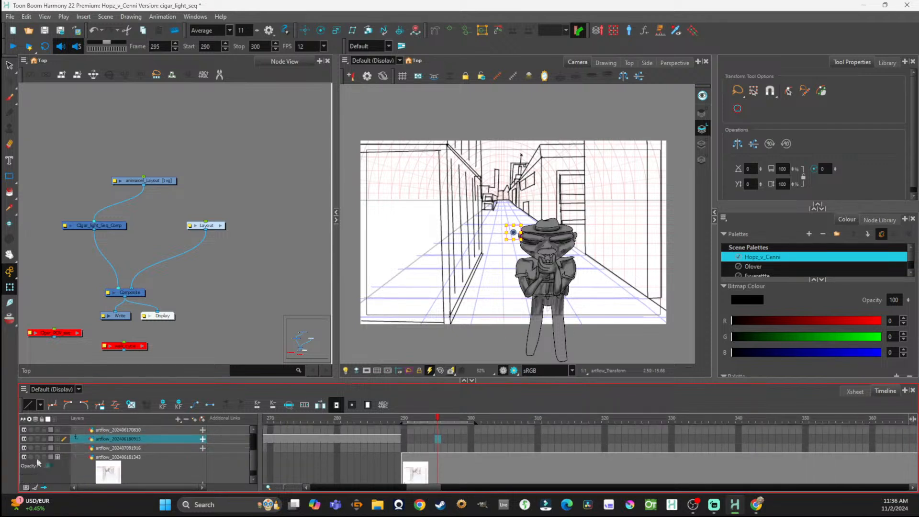
{"action": "scroll", "coordinate": [59, 464], "scroll_direction": "up", "scroll_amount": 1}
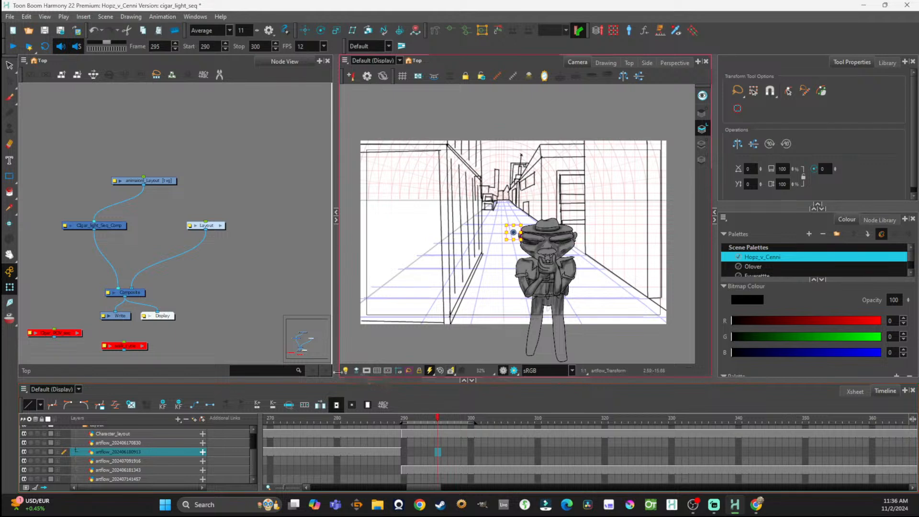
{"action": "left_click_drag", "start_coordinate": [438, 418], "coordinate": [751, 429]}
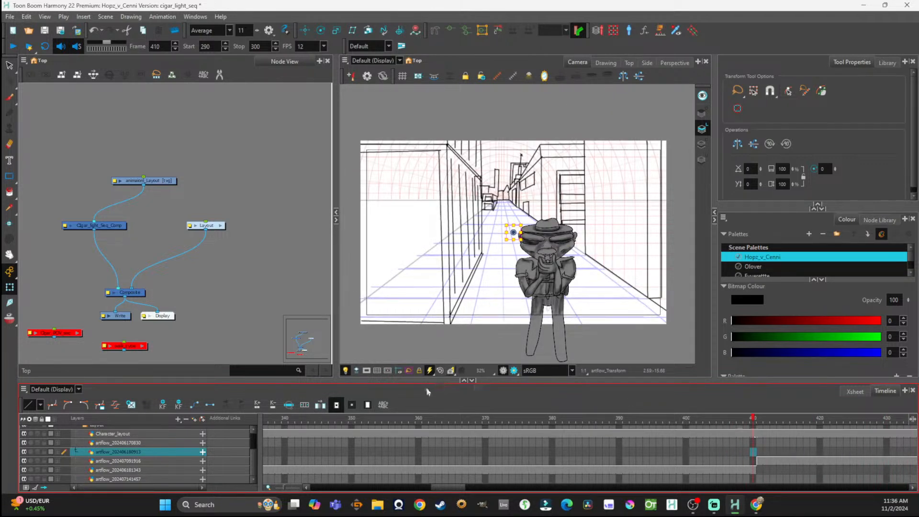
{"action": "left_click", "coordinate": [258, 46]}
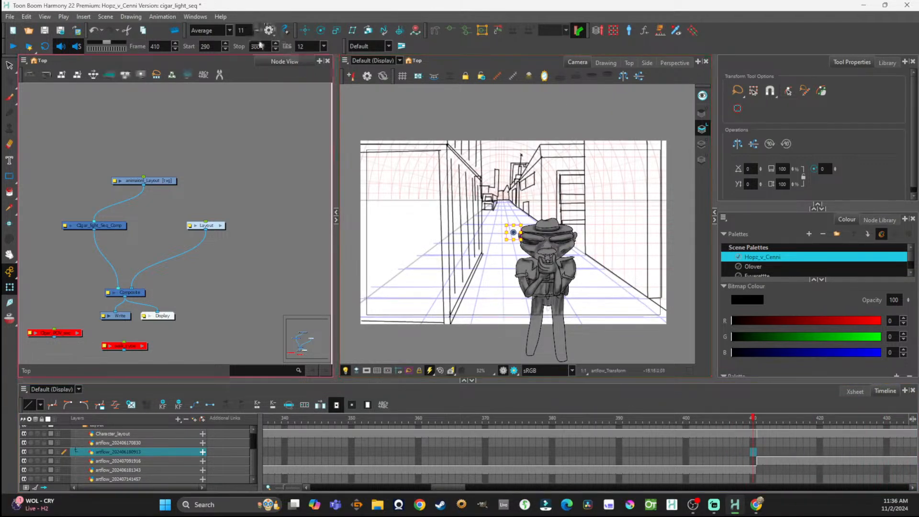
{"action": "left_click_drag", "start_coordinate": [260, 47], "coordinate": [248, 53]}
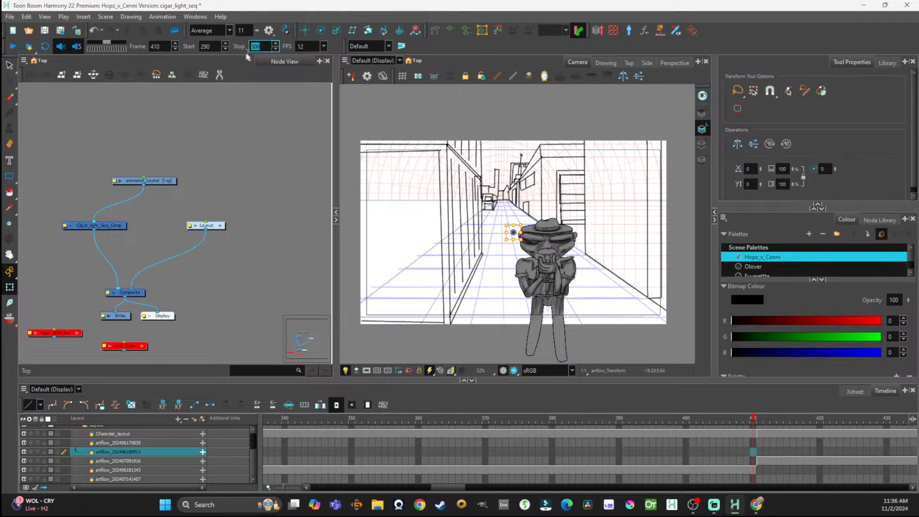
{"action": "type", "text": "410"}
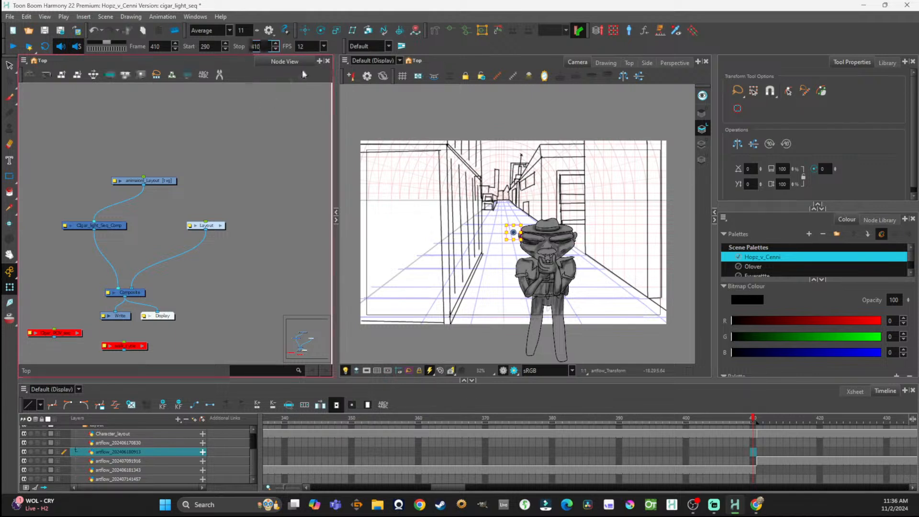
{"action": "key", "text": "Tab"}
{"action": "left_click", "coordinate": [357, 141]}
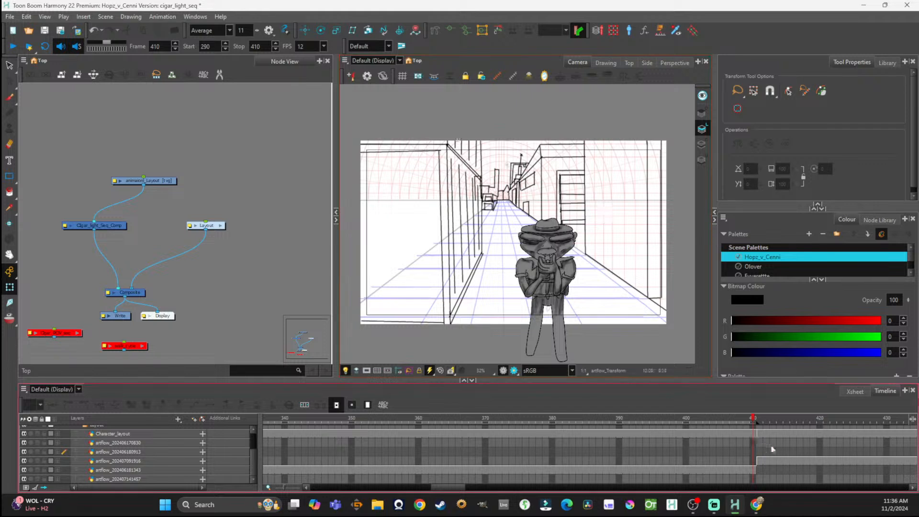
Step: Examine the alley background and the character pose across the start of the shot, stopping at frame 310
{"action": "left_click_drag", "start_coordinate": [755, 415], "coordinate": [309, 460]}
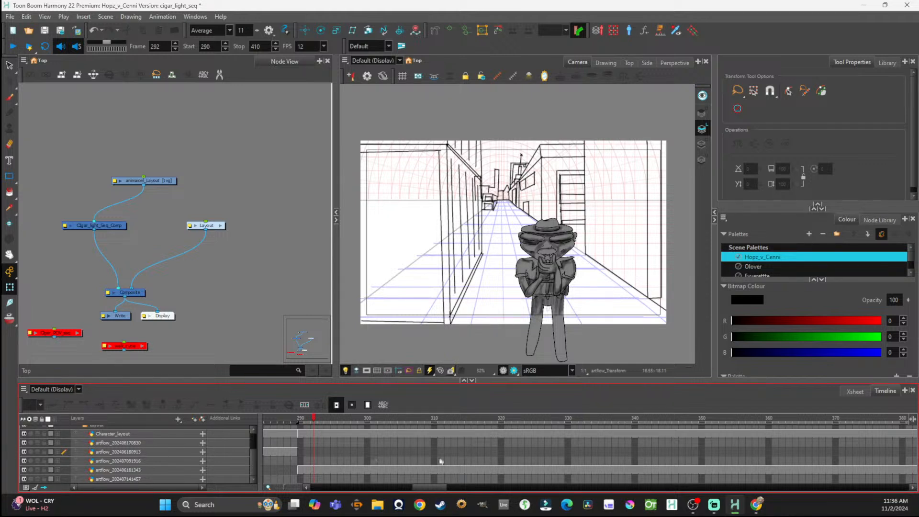
{"action": "left_click_drag", "start_coordinate": [319, 423], "coordinate": [334, 423]}
{"action": "mouse_move", "coordinate": [476, 441]}
{"action": "left_mouse_down"}
{"action": "mouse_move", "coordinate": [300, 441]}
{"action": "mouse_move", "coordinate": [470, 450]}
{"action": "mouse_move", "coordinate": [286, 446]}
{"action": "mouse_move", "coordinate": [435, 457]}
{"action": "left_mouse_up"}
{"action": "left_click_drag", "start_coordinate": [508, 469], "coordinate": [570, 470]}
{"action": "left_click", "coordinate": [654, 469]}
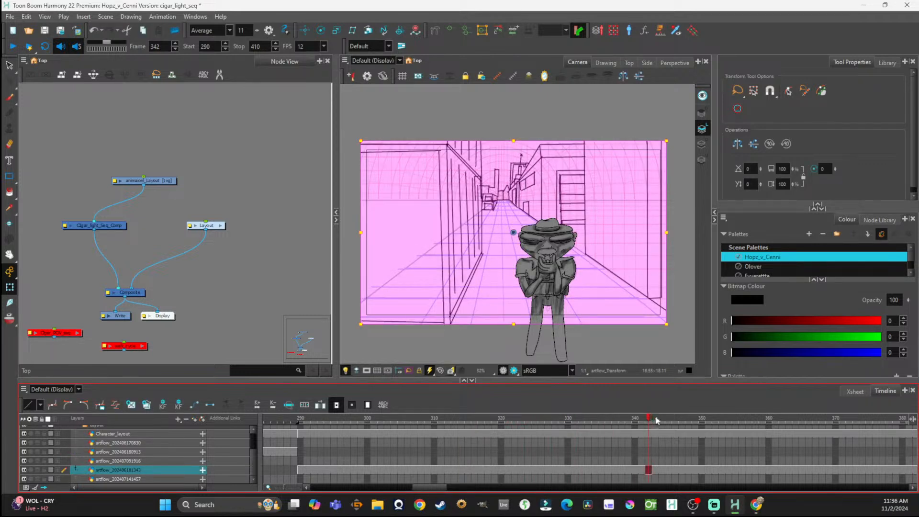
{"action": "mouse_move", "coordinate": [656, 420]}
{"action": "left_mouse_down"}
{"action": "mouse_move", "coordinate": [914, 421]}
{"action": "mouse_move", "coordinate": [217, 416]}
{"action": "mouse_move", "coordinate": [456, 444]}
{"action": "mouse_move", "coordinate": [444, 448]}
{"action": "left_mouse_up"}
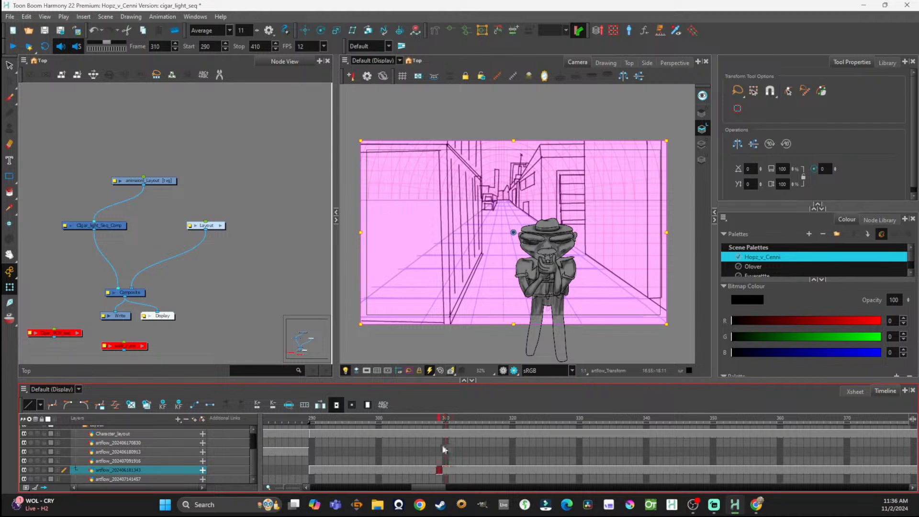
{"action": "scroll", "coordinate": [445, 446], "scroll_direction": "up", "scroll_amount": 4}
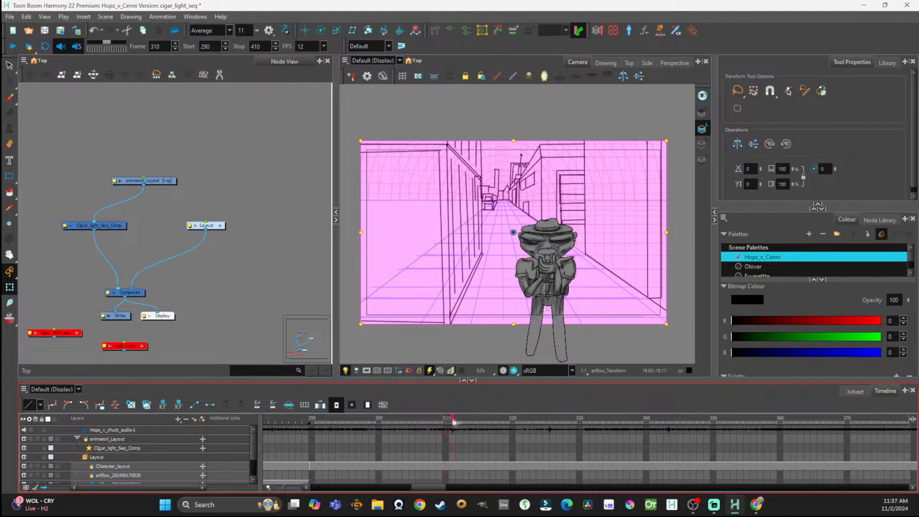
{"action": "scroll", "coordinate": [556, 284], "scroll_direction": "up", "scroll_amount": 3}
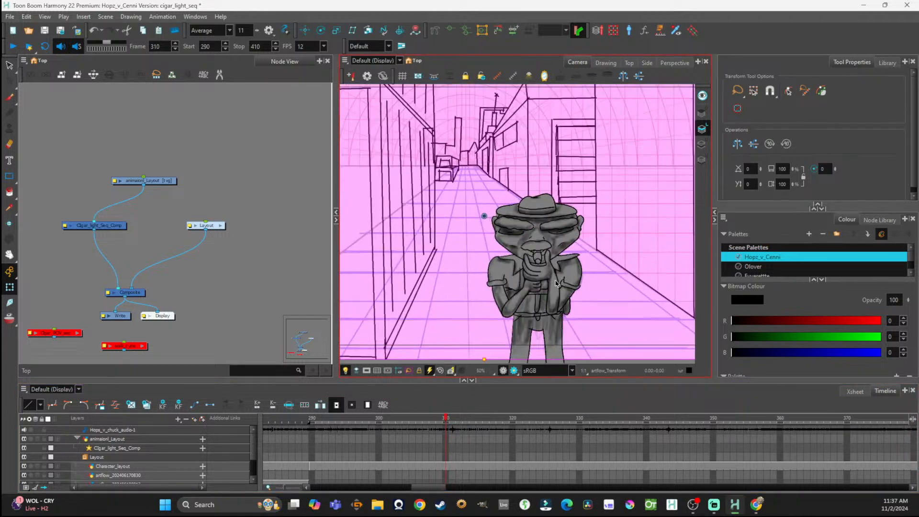
{"action": "scroll", "coordinate": [530, 272], "scroll_direction": "up", "scroll_amount": 2}
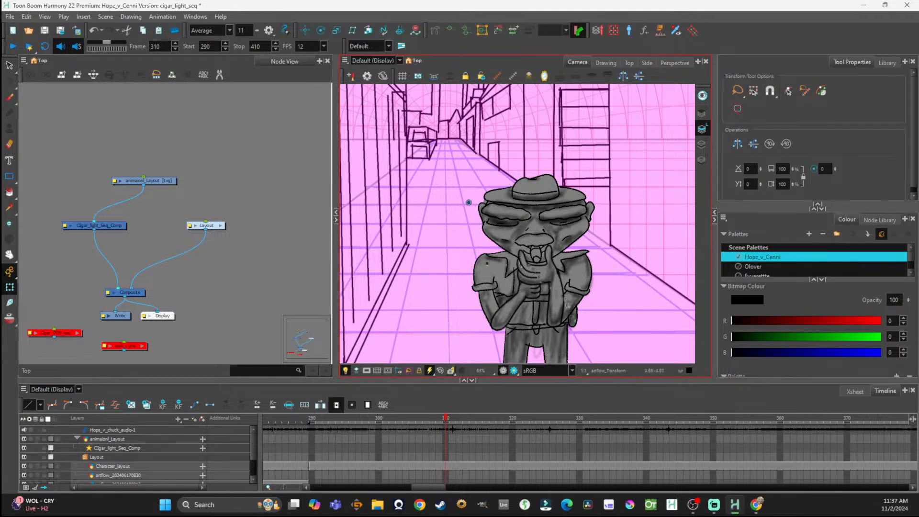
Step: Collapse the Layout group's layers and select frame 310 of the animation layout drawing layer
{"action": "left_click", "coordinate": [175, 180]}
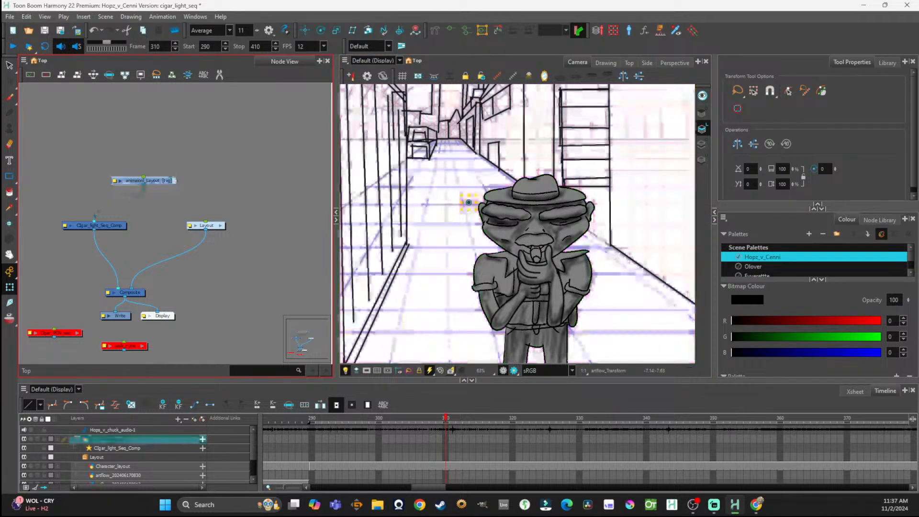
{"action": "scroll", "coordinate": [352, 233], "scroll_direction": "down", "scroll_amount": 2}
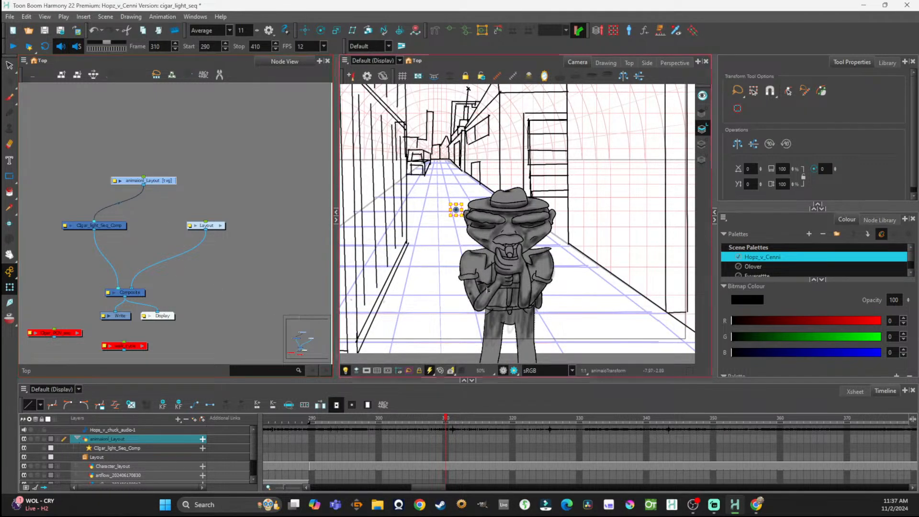
{"action": "scroll", "coordinate": [441, 442], "scroll_direction": "down", "scroll_amount": 2}
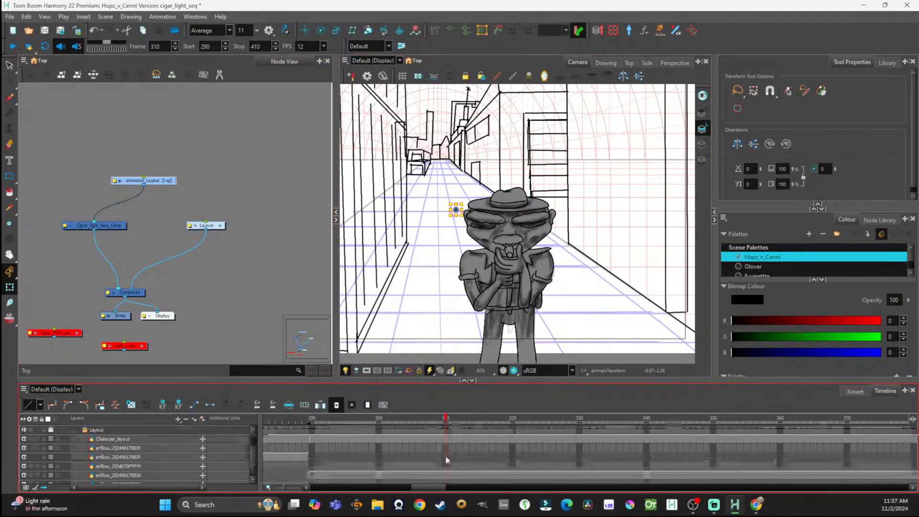
{"action": "left_click", "coordinate": [446, 461]}
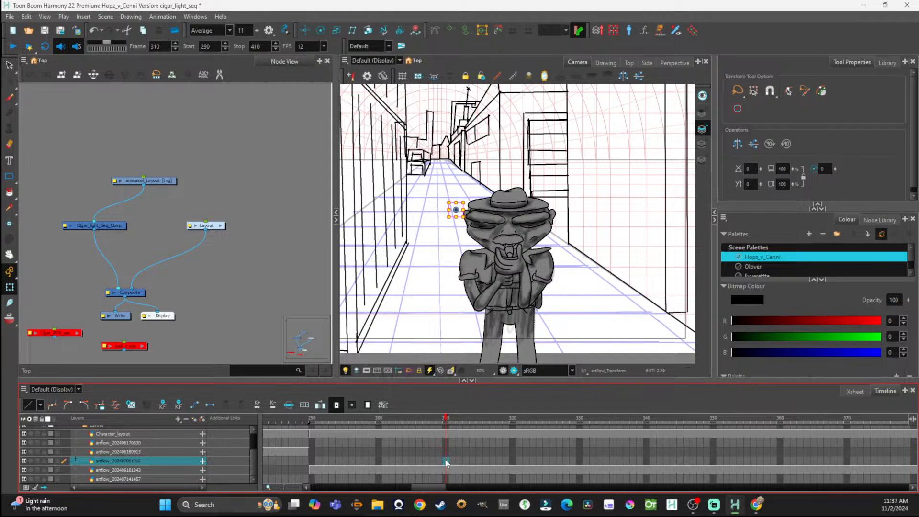
{"action": "scroll", "coordinate": [102, 454], "scroll_direction": "down", "scroll_amount": 5}
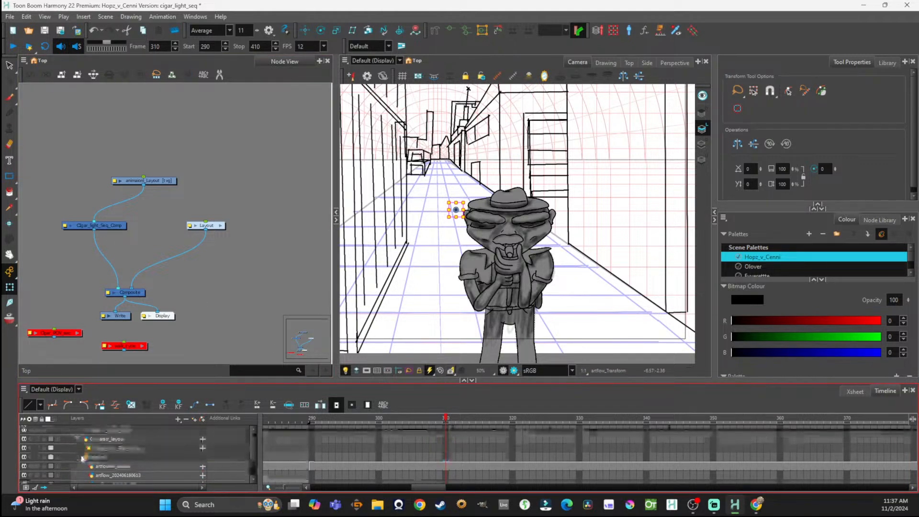
{"action": "left_click", "coordinate": [85, 458]}
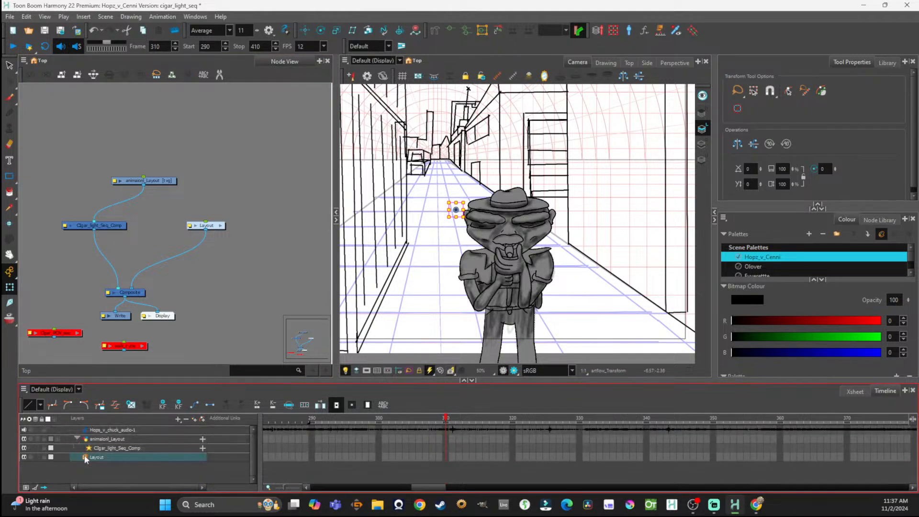
{"action": "left_click", "coordinate": [446, 445]}
{"action": "left_click", "coordinate": [446, 439]}
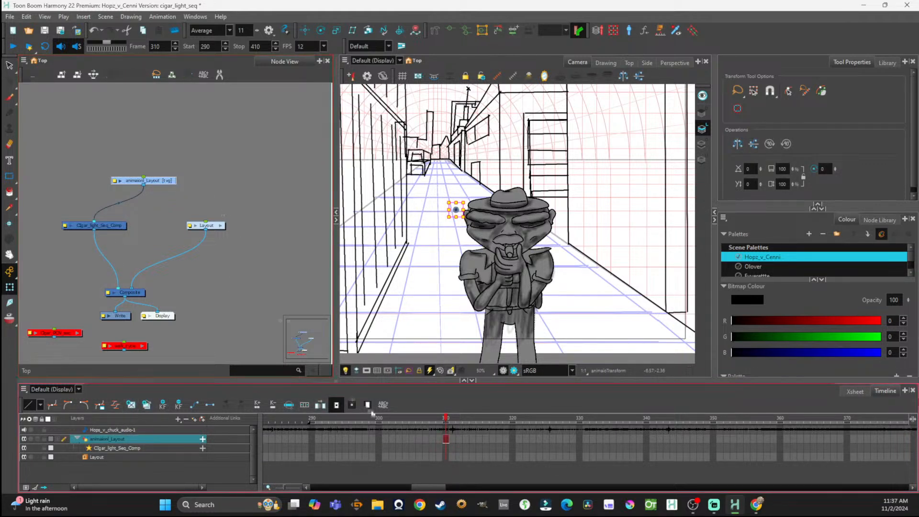
{"action": "left_click", "coordinate": [440, 421]}
{"action": "left_click", "coordinate": [445, 421]}
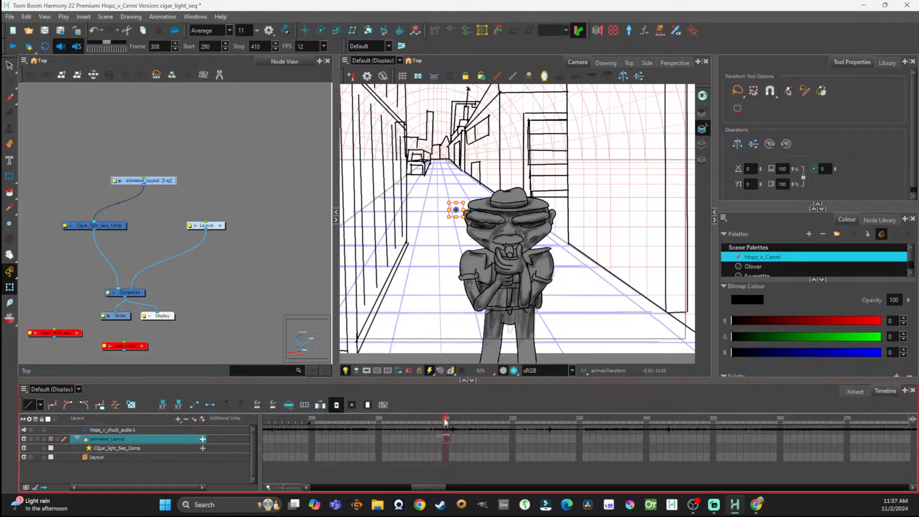
Step: Activate the Brush tool and try a short stroke on the character's chest at frame 311, undoing it
{"action": "left_click", "coordinate": [10, 99]}
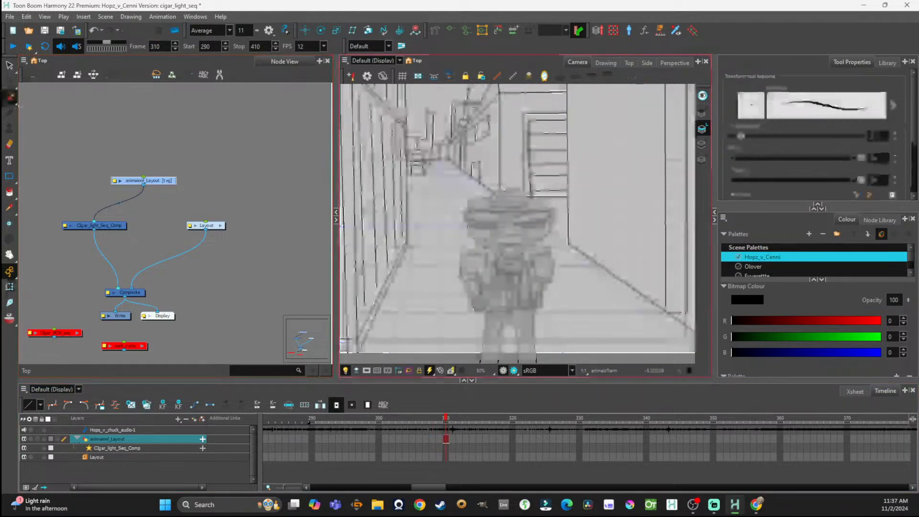
{"action": "scroll", "coordinate": [388, 180], "scroll_direction": "down", "scroll_amount": 1}
{"action": "scroll", "coordinate": [428, 164], "scroll_direction": "up", "scroll_amount": 2}
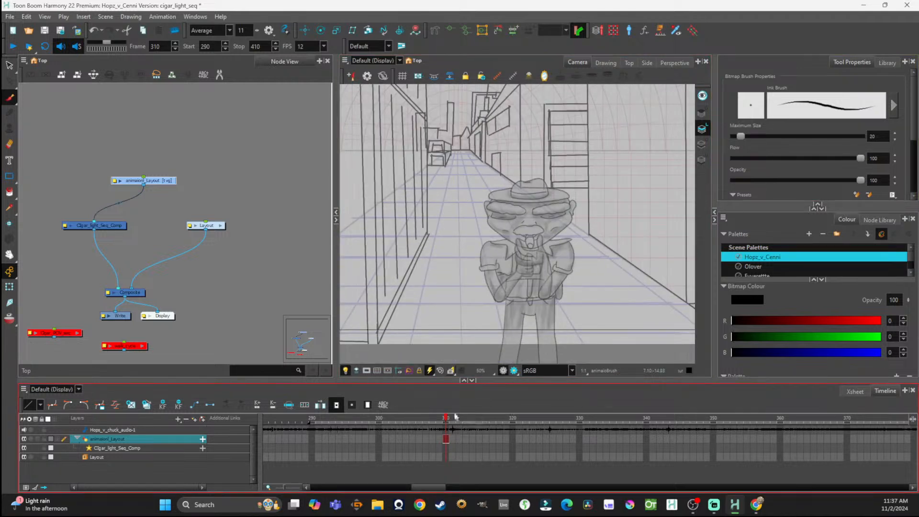
{"action": "left_click_drag", "start_coordinate": [446, 439], "coordinate": [487, 431]}
{"action": "left_click", "coordinate": [442, 437]}
{"action": "left_click", "coordinate": [445, 436]}
{"action": "left_click", "coordinate": [452, 437]}
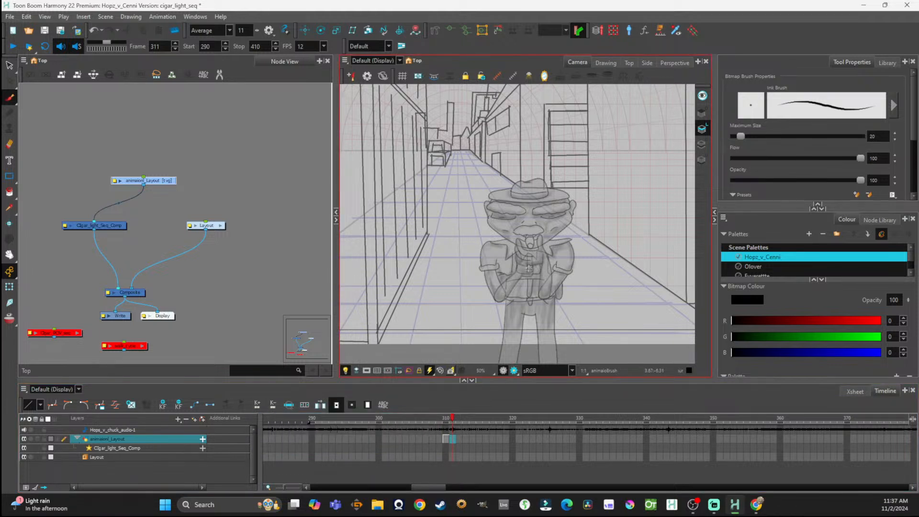
{"action": "left_click_drag", "start_coordinate": [519, 271], "coordinate": [526, 268]}
{"action": "key", "text": "ctrl+z"}
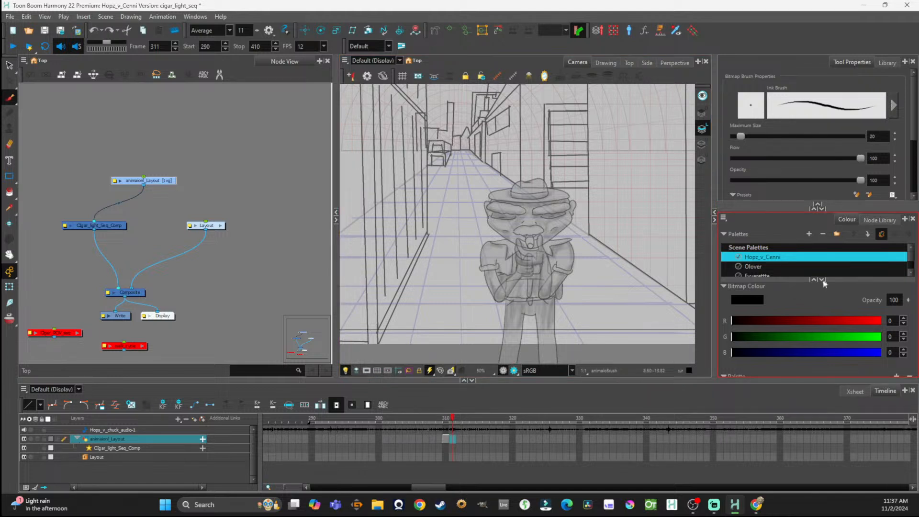
Step: Collapse the scene palettes list and the Bitmap Colour section so the colour swatches are directly accessible
{"action": "left_click", "coordinate": [823, 281]}
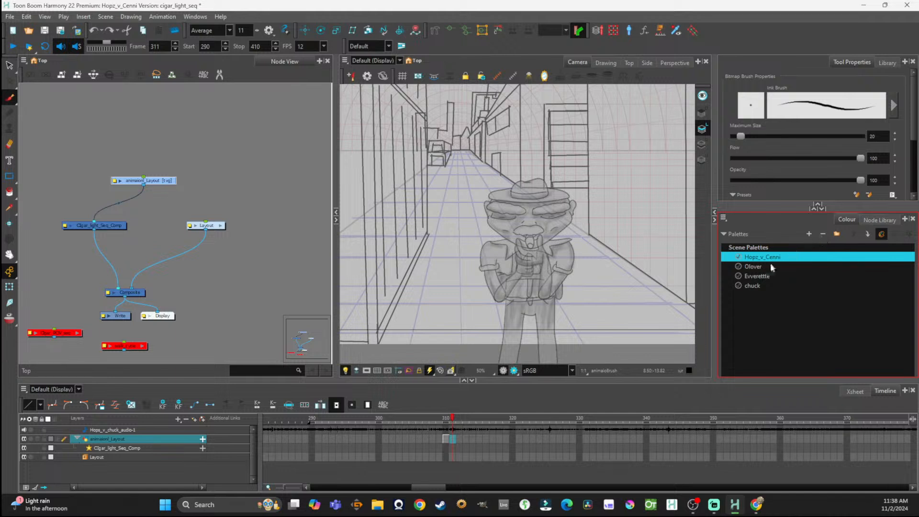
{"action": "left_click", "coordinate": [731, 240]}
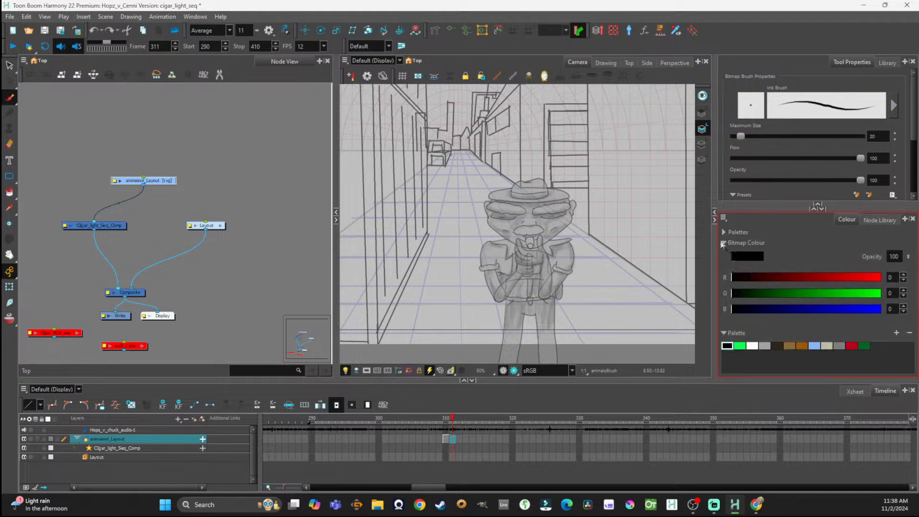
{"action": "left_click", "coordinate": [727, 244]}
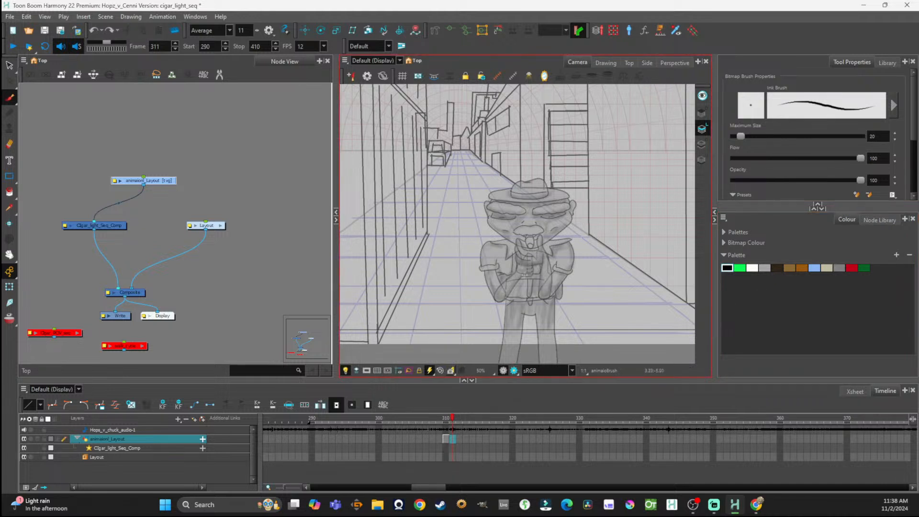
Step: Sketch a small fist with a raised thumb in black on the character's chest at frame 311
{"action": "mouse_move", "coordinate": [520, 264]}
{"action": "left_mouse_down"}
{"action": "mouse_move", "coordinate": [529, 274]}
{"action": "mouse_move", "coordinate": [523, 263]}
{"action": "left_mouse_up"}
{"action": "scroll", "coordinate": [526, 238], "scroll_direction": "down", "scroll_amount": 1}
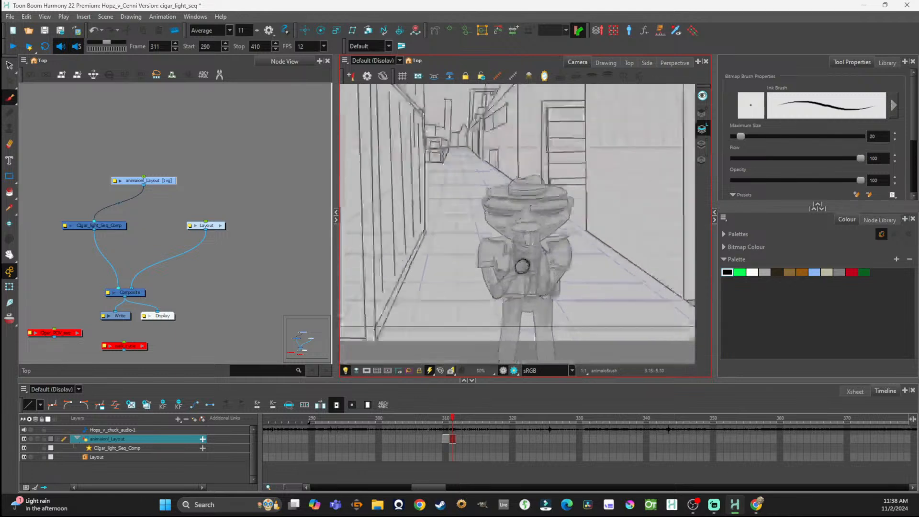
{"action": "scroll", "coordinate": [531, 240], "scroll_direction": "up", "scroll_amount": 3}
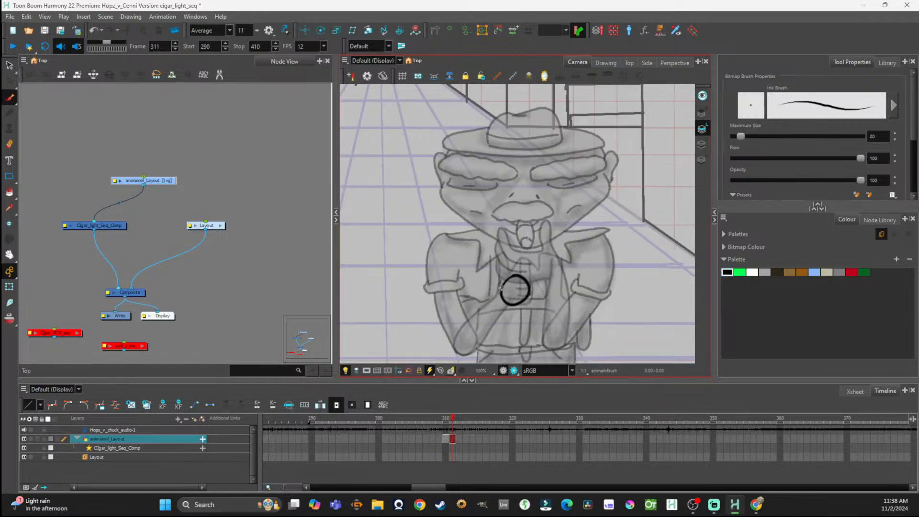
{"action": "mouse_move", "coordinate": [501, 288]}
{"action": "left_mouse_down"}
{"action": "mouse_move", "coordinate": [499, 256]}
{"action": "mouse_move", "coordinate": [514, 270]}
{"action": "left_mouse_up"}
{"action": "left_click_drag", "start_coordinate": [536, 281], "coordinate": [536, 286]}
{"action": "key", "text": "ctrl+z"}
{"action": "key", "text": "ctrl+z"}
{"action": "mouse_move", "coordinate": [520, 275]}
{"action": "left_mouse_down"}
{"action": "mouse_move", "coordinate": [536, 289]}
{"action": "mouse_move", "coordinate": [524, 304]}
{"action": "mouse_move", "coordinate": [527, 276]}
{"action": "mouse_move", "coordinate": [514, 293]}
{"action": "mouse_move", "coordinate": [528, 294]}
{"action": "mouse_move", "coordinate": [519, 303]}
{"action": "mouse_move", "coordinate": [522, 276]}
{"action": "mouse_move", "coordinate": [526, 303]}
{"action": "left_mouse_up"}
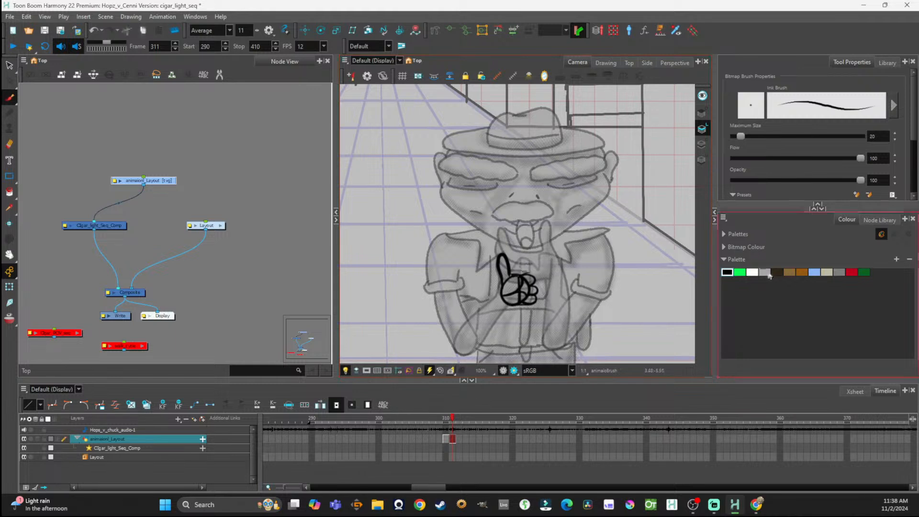
Step: Try short strokes in white and green beside the sketched thumb, undoing each one
{"action": "left_click", "coordinate": [752, 272]}
{"action": "mouse_move", "coordinate": [515, 275]}
{"action": "left_mouse_down"}
{"action": "mouse_move", "coordinate": [517, 261]}
{"action": "mouse_move", "coordinate": [526, 273]}
{"action": "left_mouse_up"}
{"action": "key", "text": "ctrl+z"}
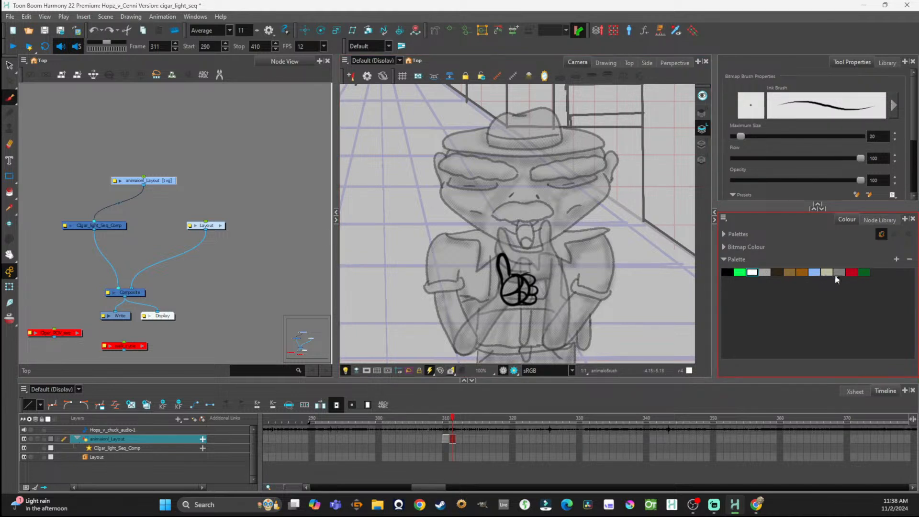
{"action": "left_click", "coordinate": [739, 273]}
{"action": "left_click_drag", "start_coordinate": [516, 262], "coordinate": [528, 274]}
{"action": "key", "text": "ctrl+z"}
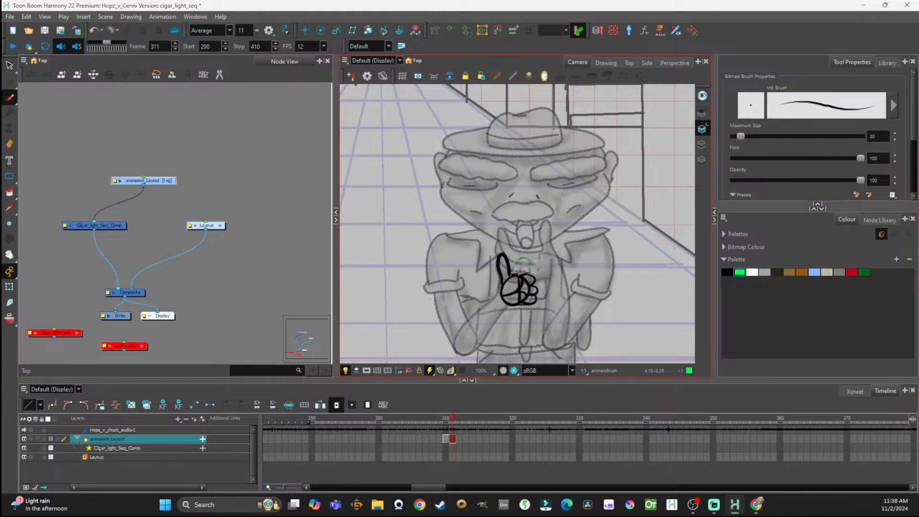
{"action": "left_click_drag", "start_coordinate": [510, 243], "coordinate": [509, 246]}
{"action": "key", "text": "ctrl+z"}
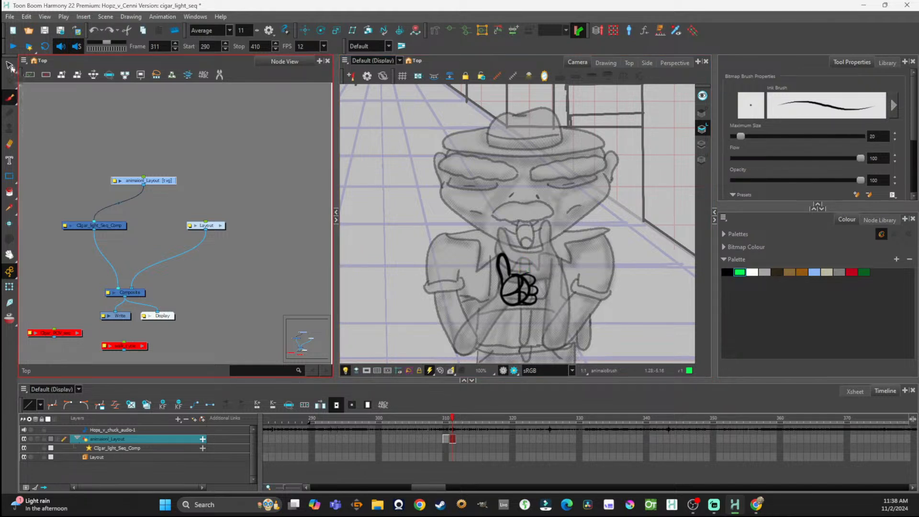
Step: Select the sketched hand's raised thumb with the Cutter tool and delete it
{"action": "left_click", "coordinate": [9, 66]}
{"action": "left_click", "coordinate": [51, 88]}
{"action": "mouse_move", "coordinate": [516, 261]}
{"action": "left_mouse_down"}
{"action": "mouse_move", "coordinate": [485, 274]}
{"action": "mouse_move", "coordinate": [516, 262]}
{"action": "left_mouse_up"}
{"action": "key", "text": "Delete"}
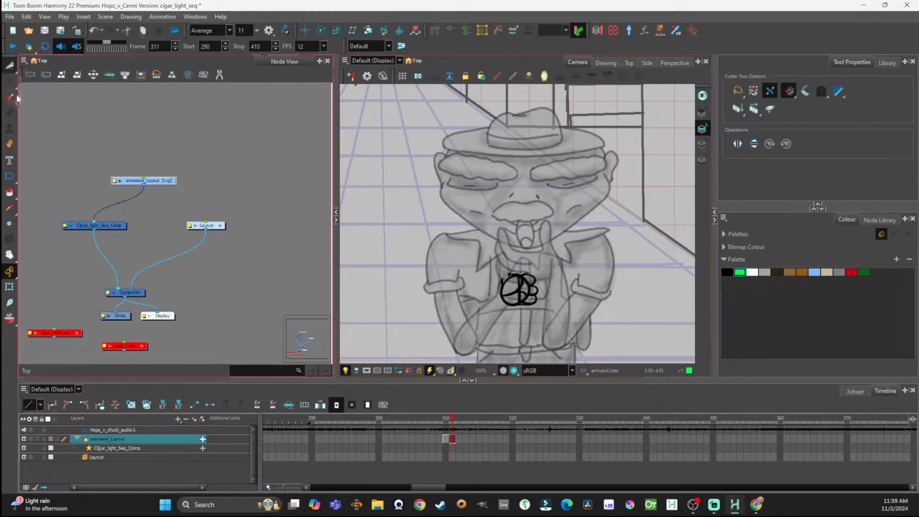
Step: Brush a small green circle at the base of the thumb and a black lighter top above the fist
{"action": "left_click", "coordinate": [14, 96]}
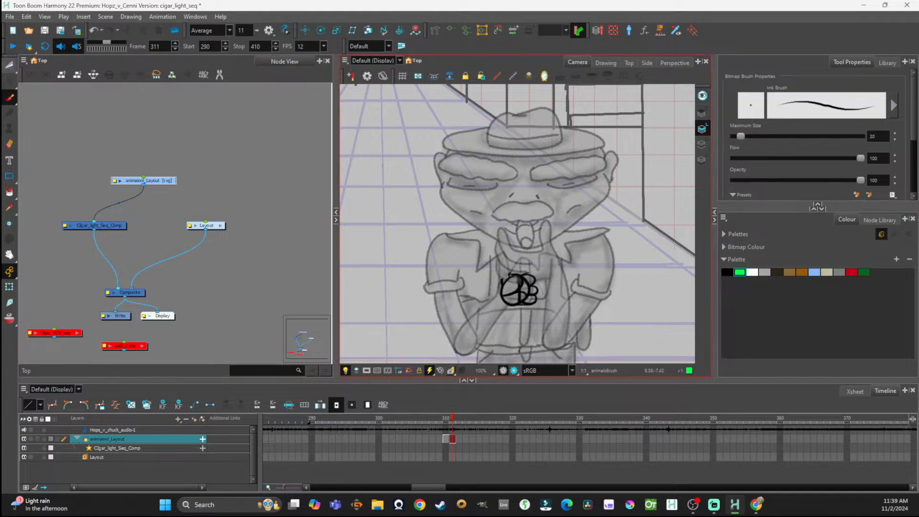
{"action": "left_click_drag", "start_coordinate": [508, 274], "coordinate": [523, 251]}
{"action": "key", "text": "ctrl+z"}
{"action": "left_click", "coordinate": [728, 272]}
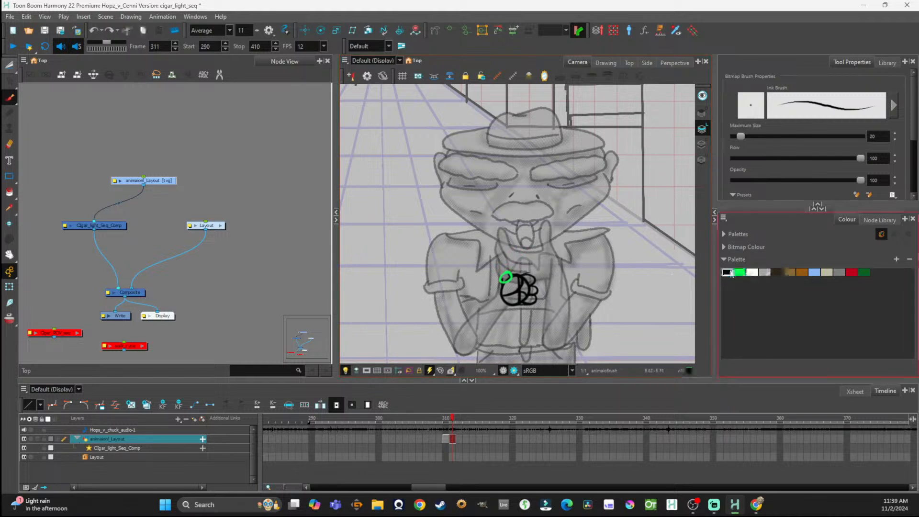
{"action": "mouse_move", "coordinate": [518, 264]}
{"action": "left_mouse_down"}
{"action": "mouse_move", "coordinate": [527, 273]}
{"action": "mouse_move", "coordinate": [515, 275]}
{"action": "left_mouse_up"}
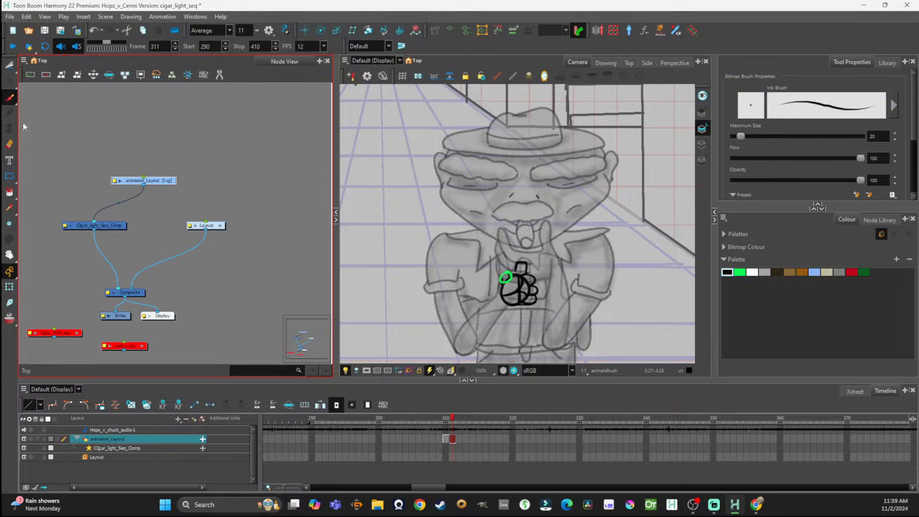
Step: Go to frame 310 and widen the timeline's layer list
{"action": "left_click_drag", "start_coordinate": [452, 419], "coordinate": [446, 422]}
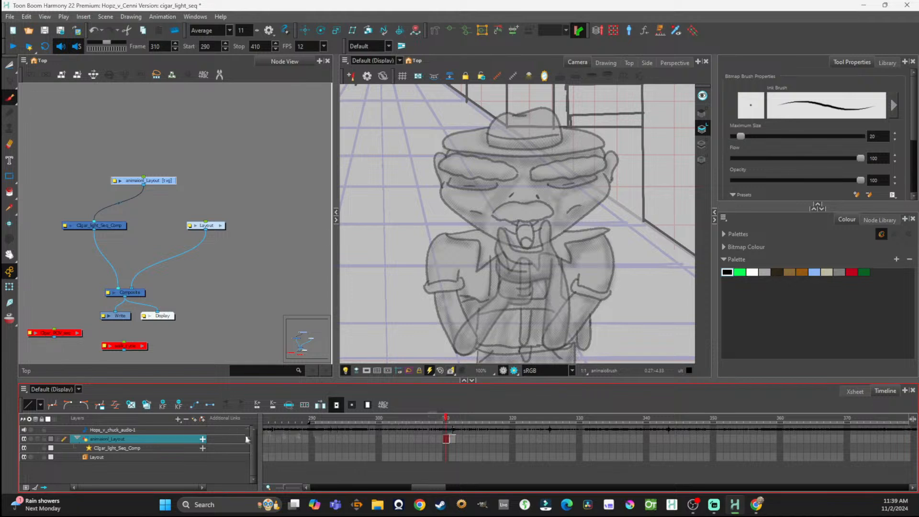
{"action": "left_click_drag", "start_coordinate": [260, 446], "coordinate": [313, 446]}
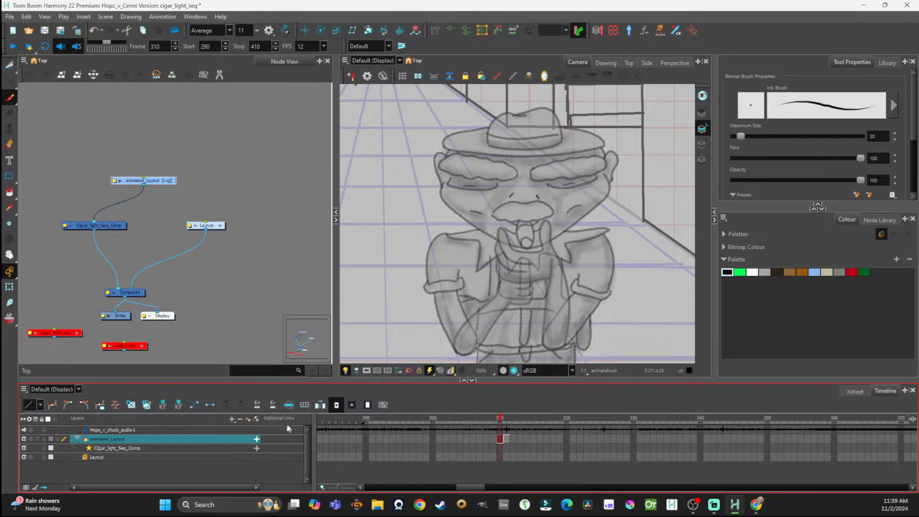
{"action": "left_click", "coordinate": [257, 439]}
{"action": "left_click", "coordinate": [257, 439]}
{"action": "left_click", "coordinate": [68, 418]}
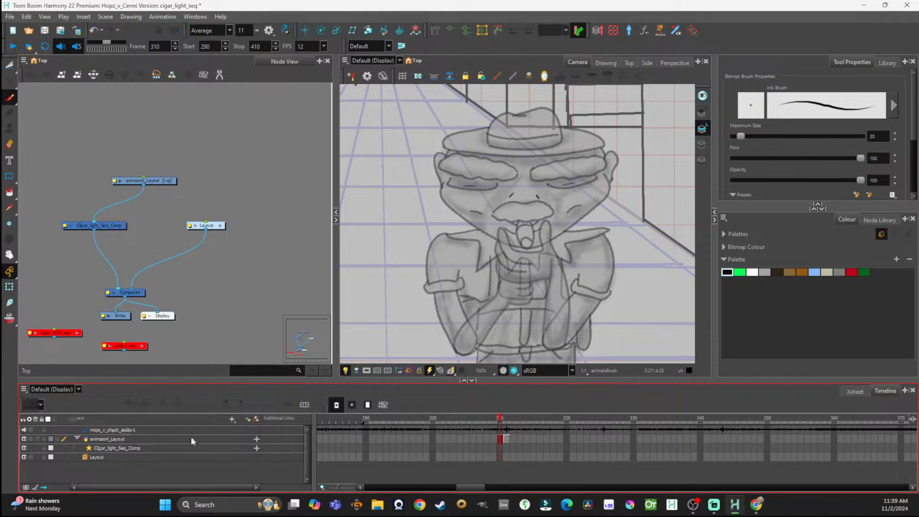
{"action": "right_click", "coordinate": [279, 419]}
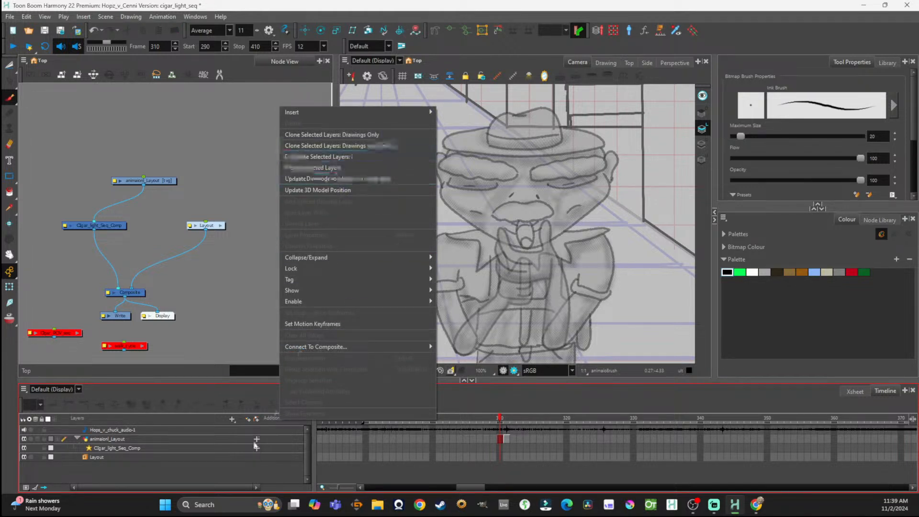
{"action": "left_click", "coordinate": [277, 411]}
{"action": "left_click", "coordinate": [272, 430]}
{"action": "left_click", "coordinate": [269, 438]}
{"action": "left_click", "coordinate": [276, 432]}
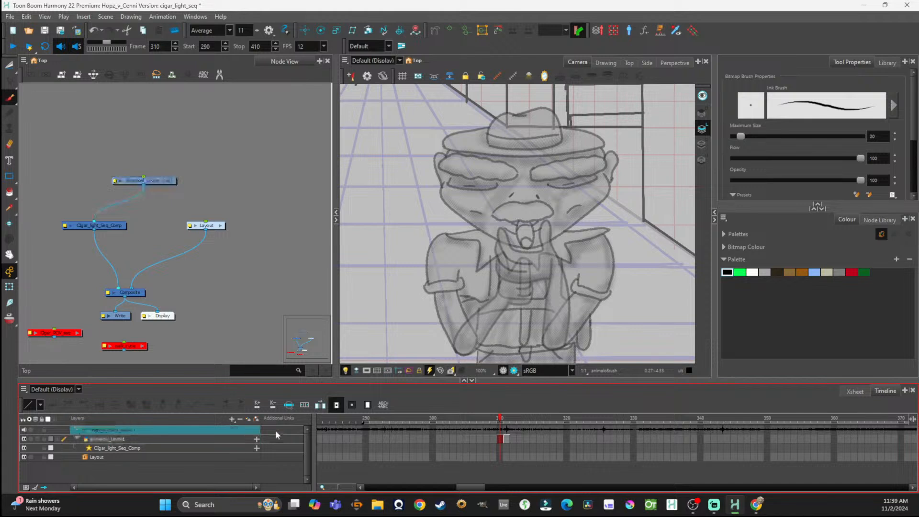
Step: Compare the animation layout layer's drawings at frames 310 and 311 by switching between them
{"action": "left_click", "coordinate": [507, 440]}
{"action": "left_click", "coordinate": [498, 439]}
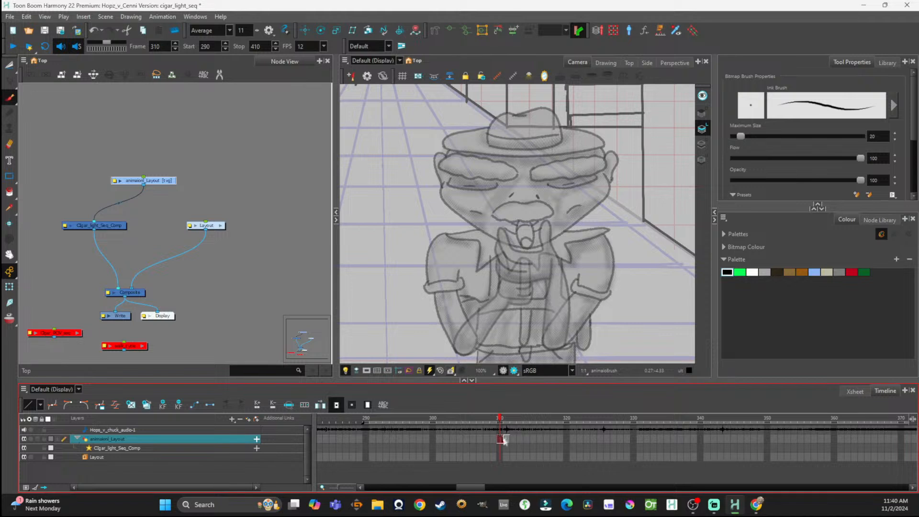
{"action": "left_click", "coordinate": [507, 440]}
{"action": "left_click", "coordinate": [500, 439]}
{"action": "left_click", "coordinate": [506, 441]}
{"action": "left_click", "coordinate": [504, 439]}
{"action": "left_click", "coordinate": [506, 440]}
{"action": "left_click", "coordinate": [501, 444]}
{"action": "left_click", "coordinate": [505, 442]}
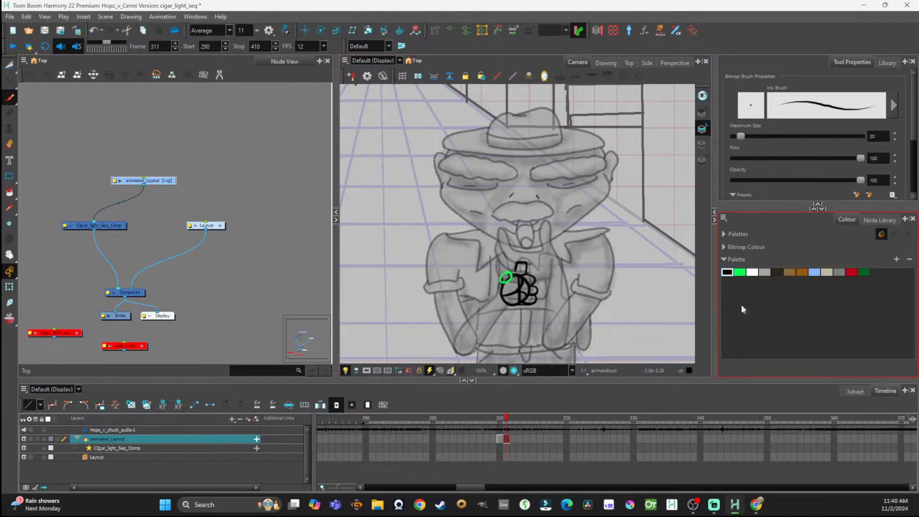
Step: Switch to the Overlay Art layer and try a green stroke above the fist at frame 311, undoing it
{"action": "left_click", "coordinate": [739, 272]}
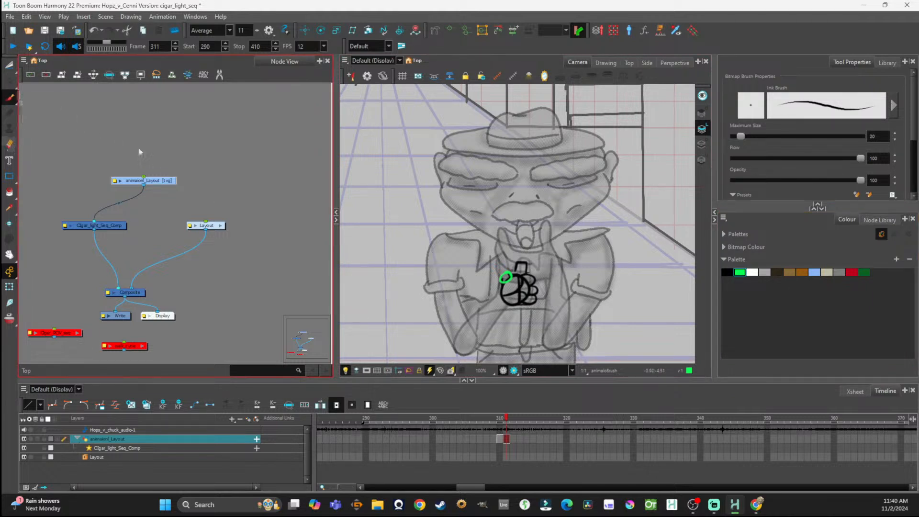
{"action": "mouse_move", "coordinate": [518, 271]}
{"action": "left_mouse_down"}
{"action": "mouse_move", "coordinate": [523, 262]}
{"action": "mouse_move", "coordinate": [526, 270]}
{"action": "left_mouse_up"}
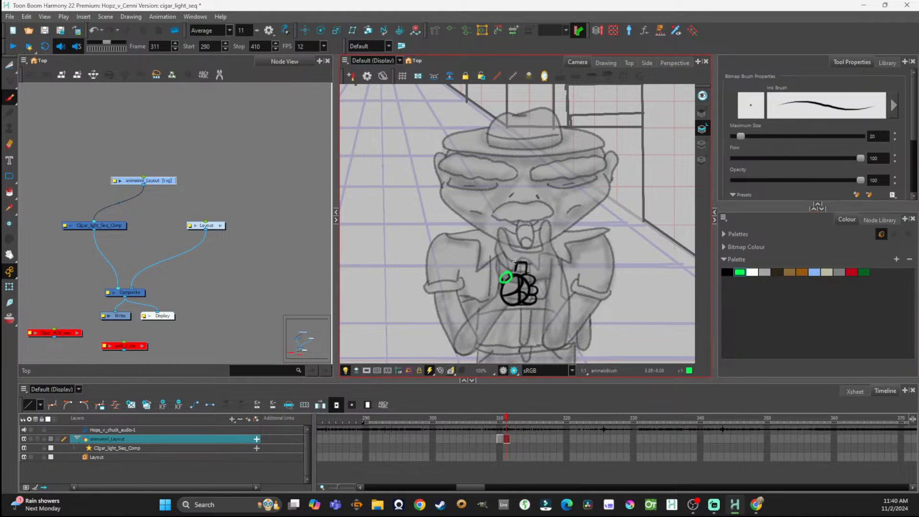
{"action": "left_click", "coordinate": [702, 113]}
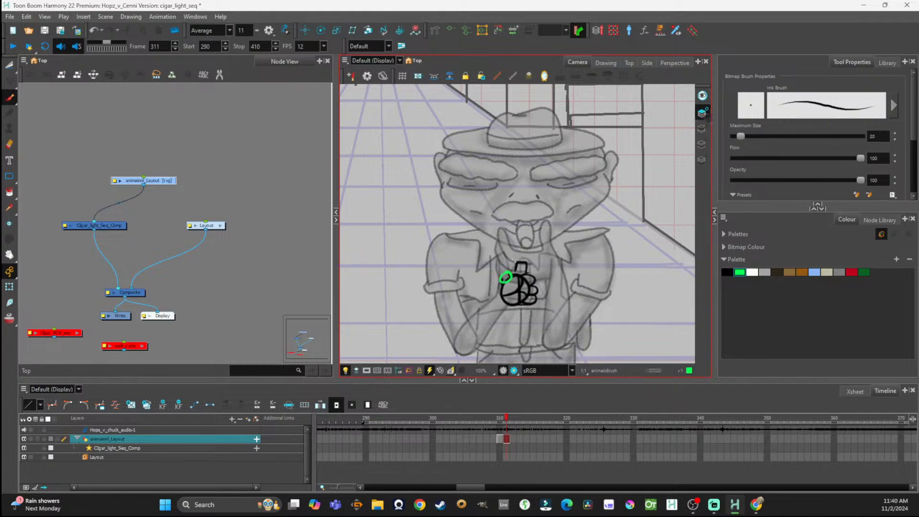
{"action": "left_click_drag", "start_coordinate": [512, 267], "coordinate": [524, 259]}
{"action": "key", "text": "ctrl+z"}
Step: Select the hand sketch on frame 311's Line Art with the Cutter tool, copy it onto frame 310, and compare both frames
{"action": "left_click", "coordinate": [501, 438]}
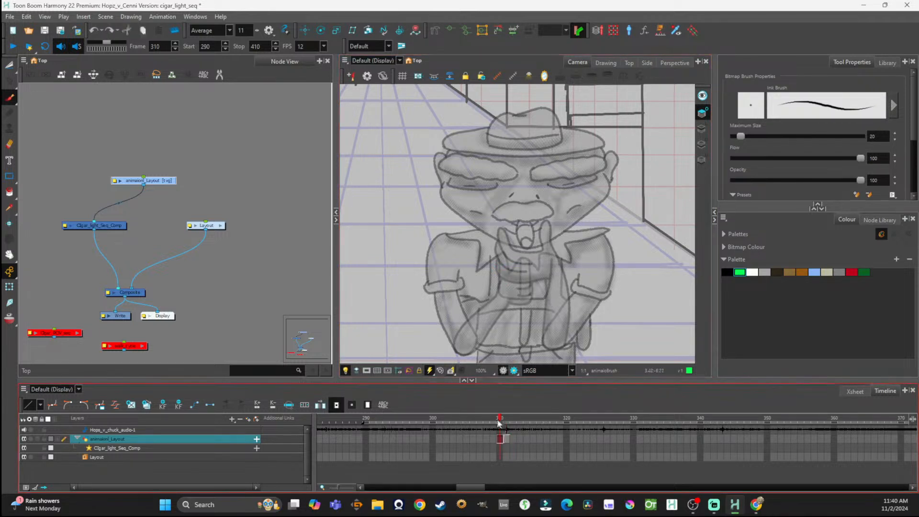
{"action": "left_click_drag", "start_coordinate": [9, 64], "coordinate": [13, 66]}
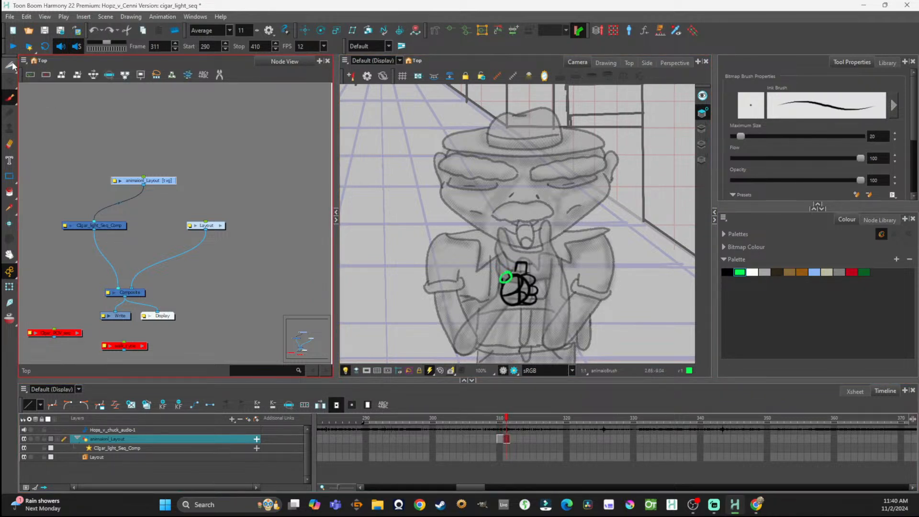
{"action": "left_click", "coordinate": [706, 130]}
{"action": "left_click_drag", "start_coordinate": [506, 254], "coordinate": [518, 251]}
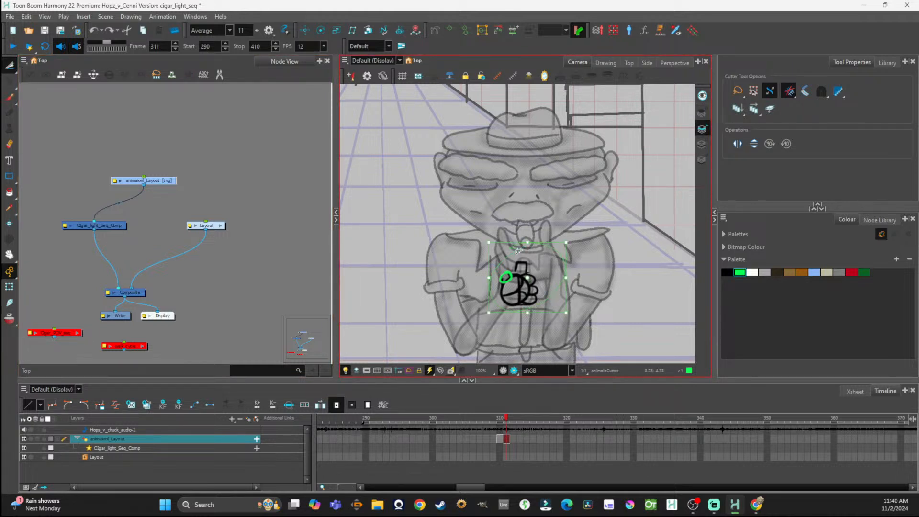
{"action": "left_click", "coordinate": [499, 438]}
{"action": "left_click", "coordinate": [500, 419]}
{"action": "left_click", "coordinate": [505, 420]}
{"action": "left_click", "coordinate": [501, 421]}
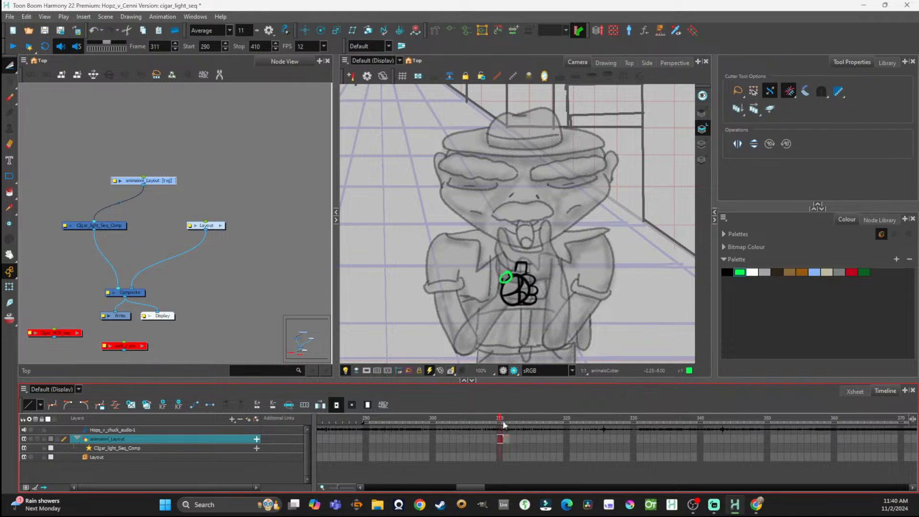
{"action": "left_click", "coordinate": [505, 420]}
{"action": "left_click", "coordinate": [500, 420]}
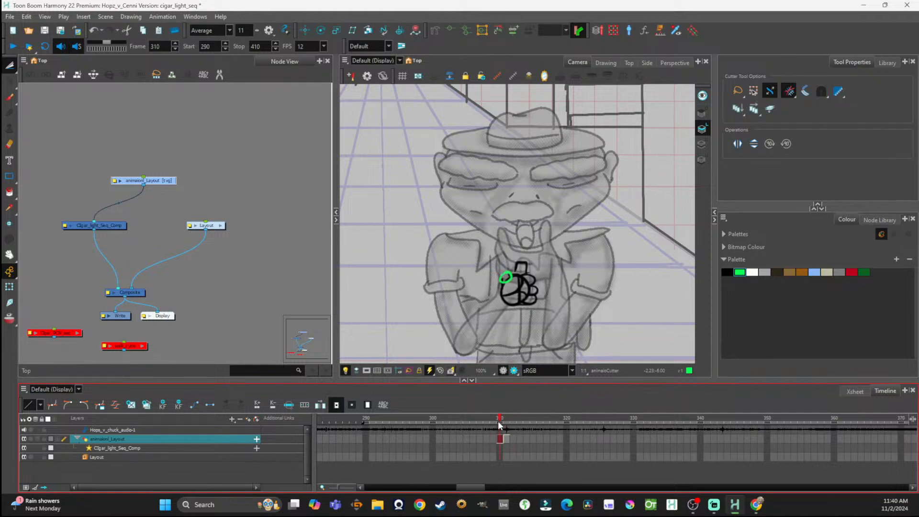
Step: Draw the raised thumb in green on the Overlay Art layer at frame 310, reaching from its base over the lighter top
{"action": "left_click", "coordinate": [701, 113]}
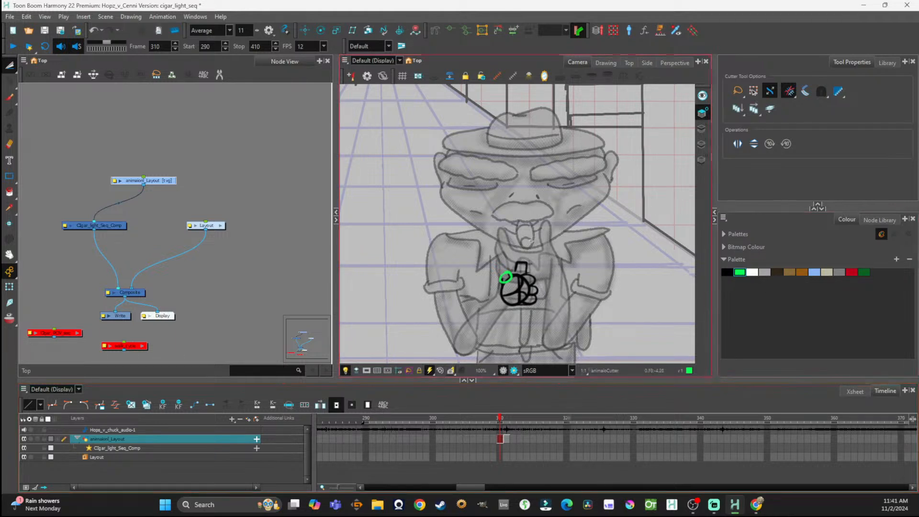
{"action": "left_click", "coordinate": [10, 97]}
{"action": "mouse_move", "coordinate": [513, 261]}
{"action": "left_mouse_down"}
{"action": "mouse_move", "coordinate": [507, 266]}
{"action": "mouse_move", "coordinate": [515, 264]}
{"action": "left_mouse_up"}
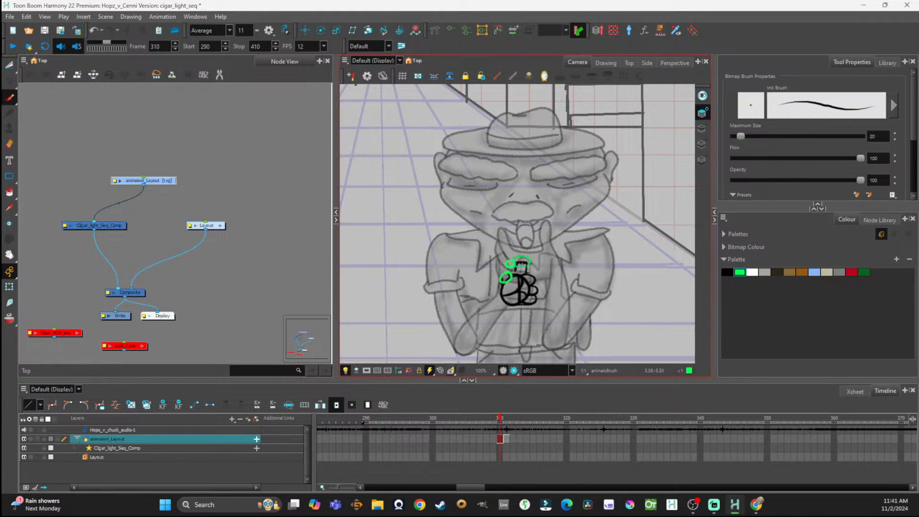
{"action": "left_click_drag", "start_coordinate": [504, 264], "coordinate": [501, 282]}
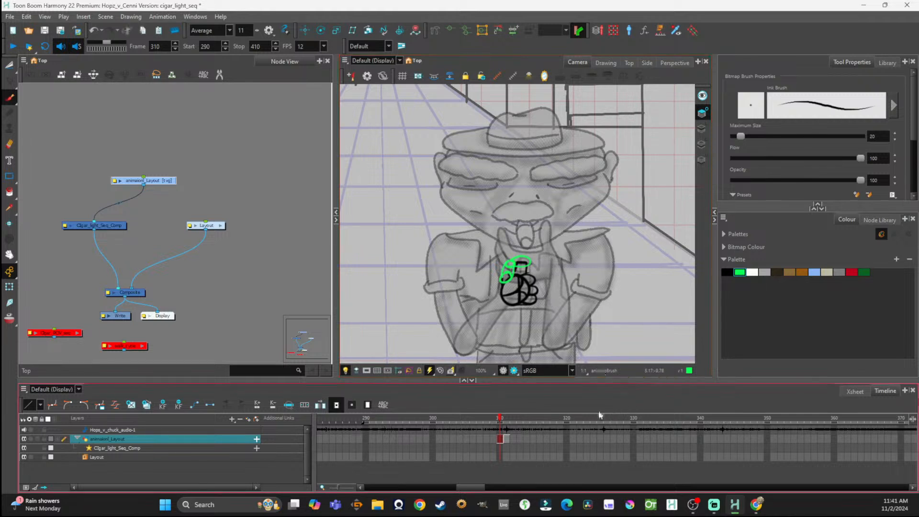
Step: Turn on onion skin and draw the green thumb pressing on the lighter top at frame 311, undoing unsatisfactory strokes
{"action": "left_click", "coordinate": [507, 420]}
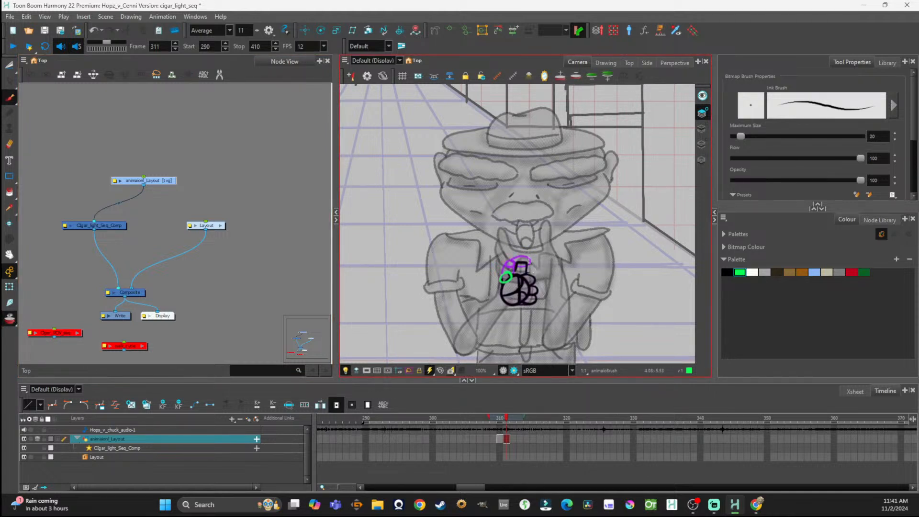
{"action": "mouse_move", "coordinate": [513, 247]}
{"action": "left_mouse_down"}
{"action": "mouse_move", "coordinate": [536, 268]}
{"action": "mouse_move", "coordinate": [541, 257]}
{"action": "left_mouse_up"}
{"action": "key", "text": "ctrl+z"}
{"action": "key", "text": "ctrl+z"}
{"action": "key", "text": "ctrl+z"}
{"action": "left_click_drag", "start_coordinate": [515, 263], "coordinate": [511, 266]}
{"action": "key", "text": "ctrl+z"}
{"action": "left_click_drag", "start_coordinate": [528, 260], "coordinate": [526, 265]}
{"action": "key", "text": "ctrl+z"}
{"action": "key", "text": "ctrl+z"}
{"action": "mouse_move", "coordinate": [522, 262]}
{"action": "left_mouse_down"}
{"action": "mouse_move", "coordinate": [512, 259]}
{"action": "mouse_move", "coordinate": [511, 274]}
{"action": "mouse_move", "coordinate": [511, 261]}
{"action": "left_mouse_up"}
{"action": "key", "text": "ctrl+z"}
{"action": "key", "text": "ctrl+z"}
{"action": "key", "text": "ctrl+z"}
{"action": "key", "text": "ctrl+z"}
Step: Scrub along the timeline and play the shot to check the thumb's movement between frames 310 and 311
{"action": "left_click", "coordinate": [504, 417]}
{"action": "mouse_move", "coordinate": [504, 417]}
{"action": "left_mouse_down"}
{"action": "mouse_move", "coordinate": [676, 423]}
{"action": "mouse_move", "coordinate": [510, 436]}
{"action": "mouse_move", "coordinate": [707, 441]}
{"action": "left_mouse_up"}
{"action": "mouse_move", "coordinate": [806, 440]}
{"action": "left_mouse_down"}
{"action": "mouse_move", "coordinate": [501, 460]}
{"action": "mouse_move", "coordinate": [602, 446]}
{"action": "mouse_move", "coordinate": [796, 443]}
{"action": "mouse_move", "coordinate": [578, 450]}
{"action": "left_mouse_up"}
{"action": "left_click", "coordinate": [501, 439]}
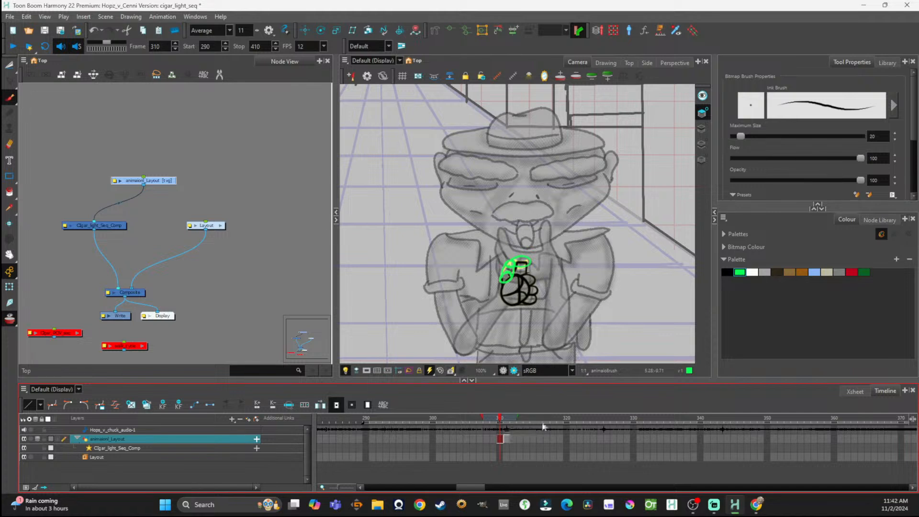
{"action": "left_click", "coordinate": [13, 46]}
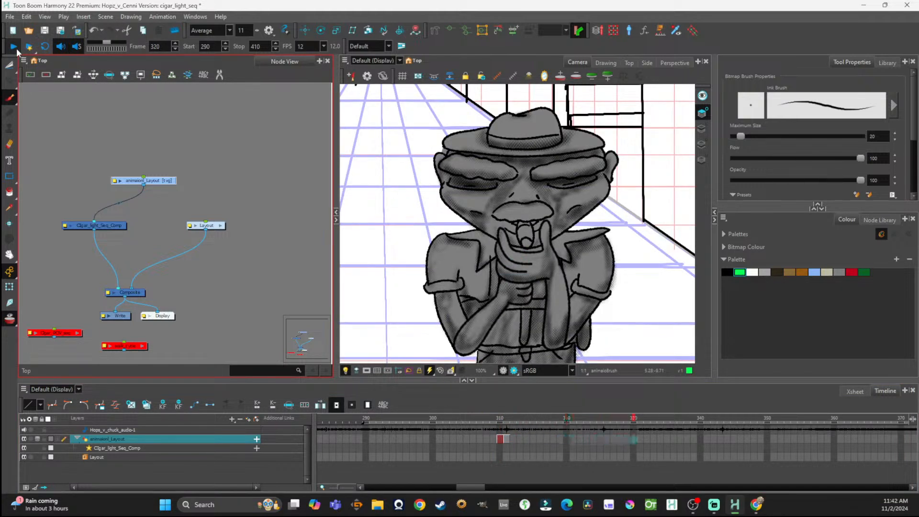
{"action": "left_click", "coordinate": [15, 48]}
{"action": "left_click", "coordinate": [502, 438]}
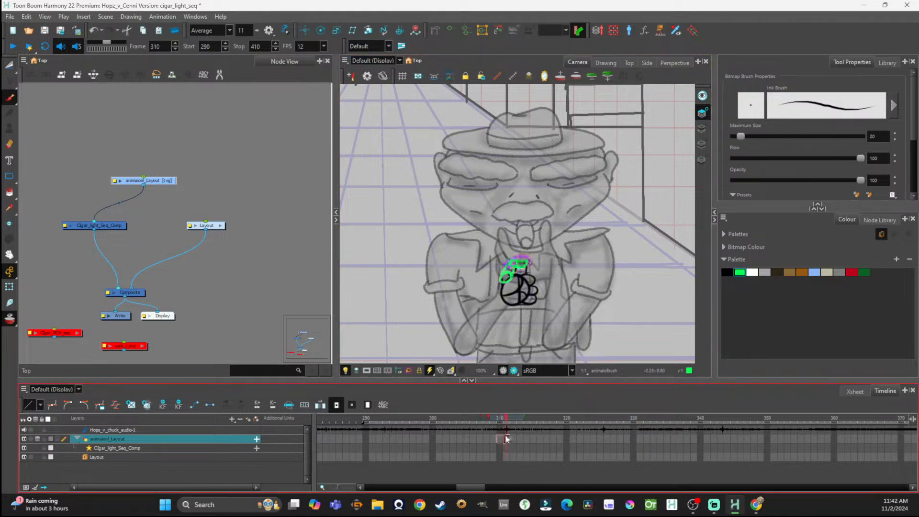
Step: Copy frame 310's hand pose to frame 325 on the animation layout layer and fill the exposure from frame 312 up to it
{"action": "left_click", "coordinate": [505, 439]}
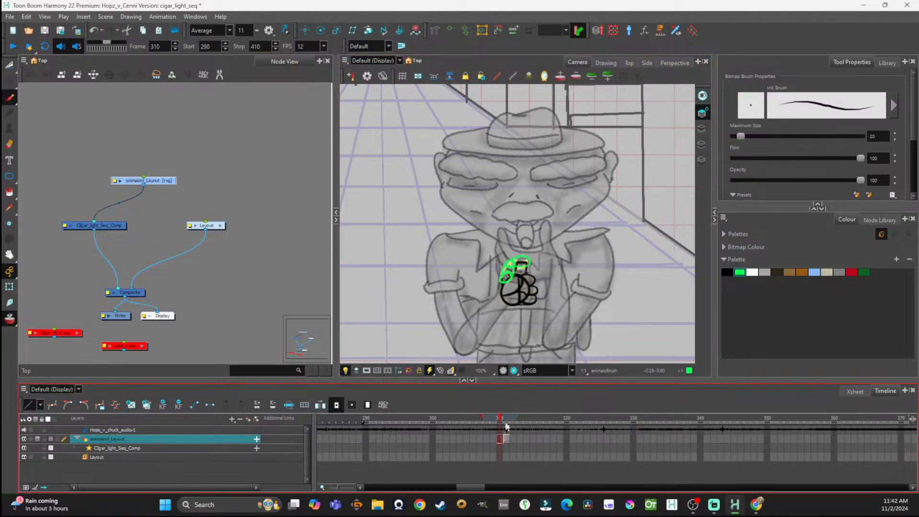
{"action": "left_click", "coordinate": [501, 439]}
{"action": "left_click", "coordinate": [504, 438]}
{"action": "left_click", "coordinate": [502, 439]}
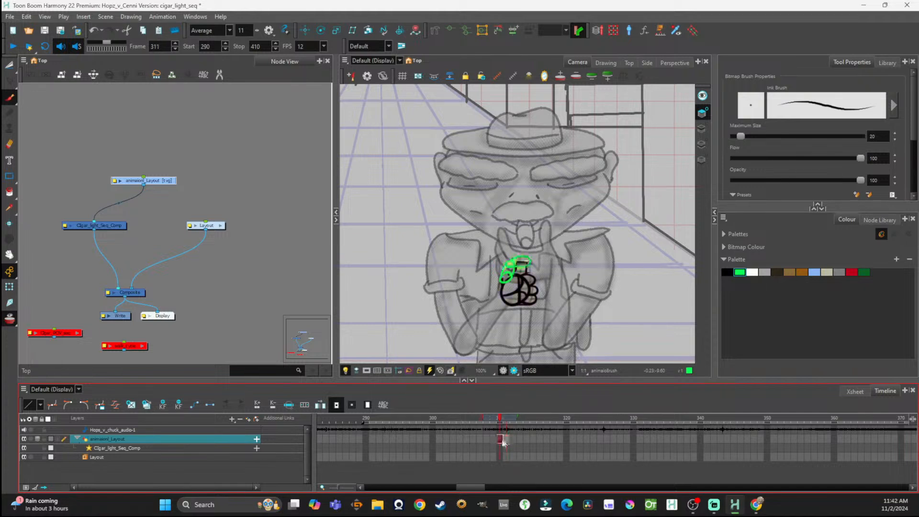
{"action": "left_click", "coordinate": [600, 439]}
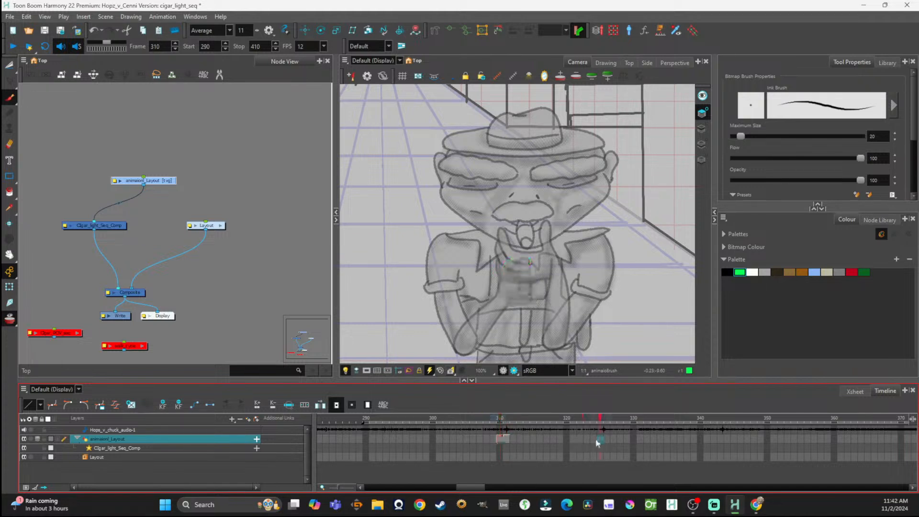
{"action": "left_click_drag", "start_coordinate": [603, 424], "coordinate": [516, 428]}
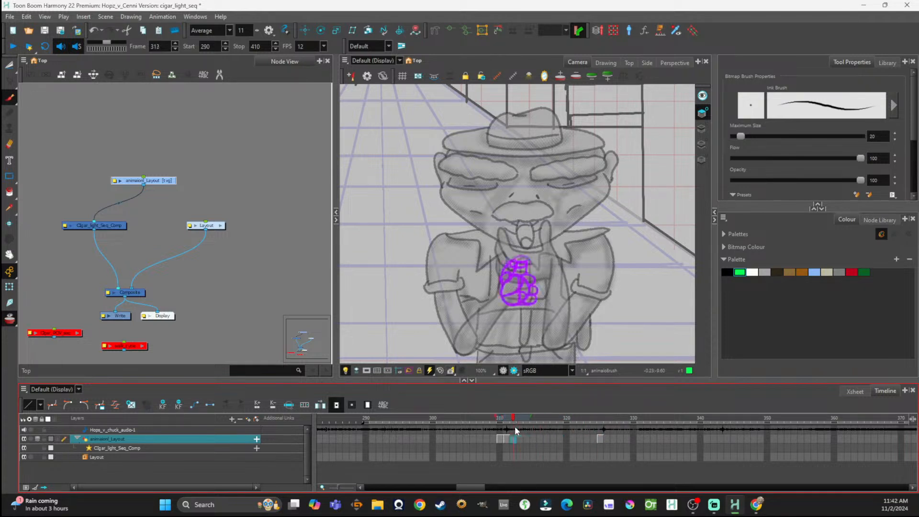
{"action": "key", "text": "F5"}
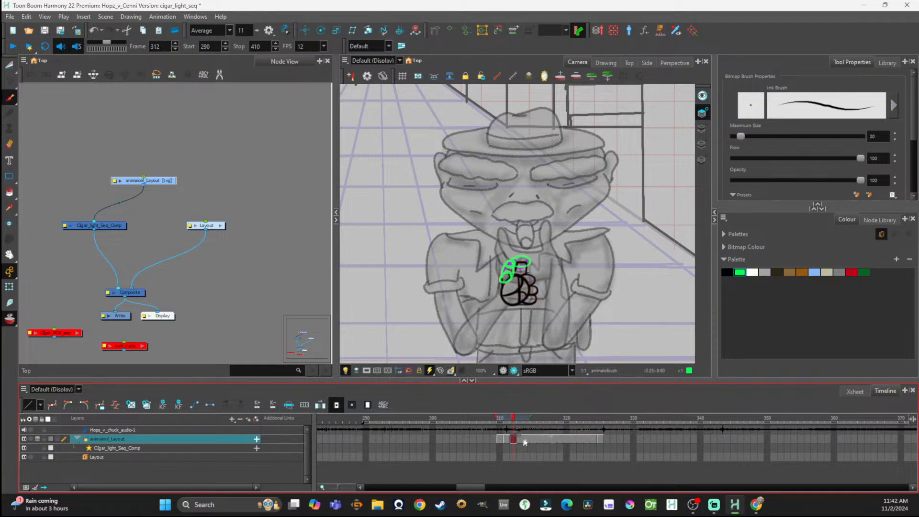
Step: Rework the end of the hold at frame 325 and copy frame 311's thumb pose for frame 326
{"action": "left_click_drag", "start_coordinate": [516, 425], "coordinate": [600, 426]}
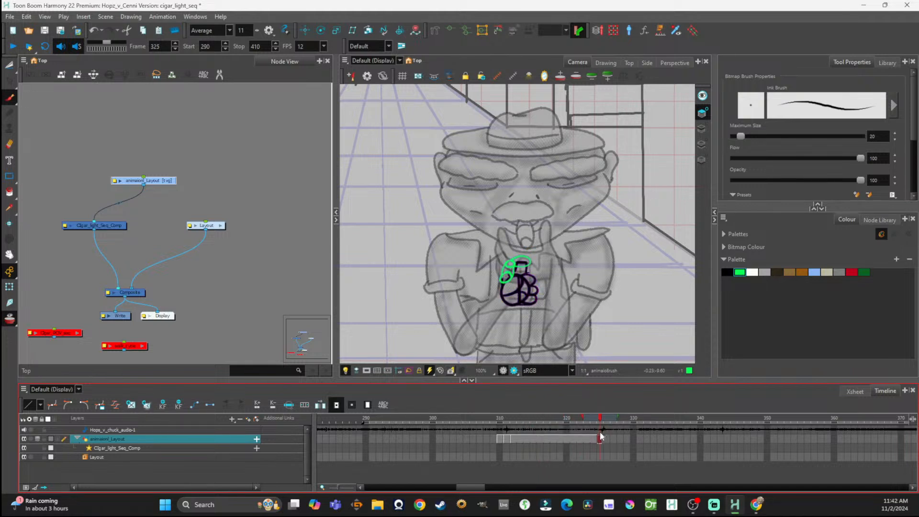
{"action": "left_click", "coordinate": [600, 439]}
{"action": "key", "text": "Delete"}
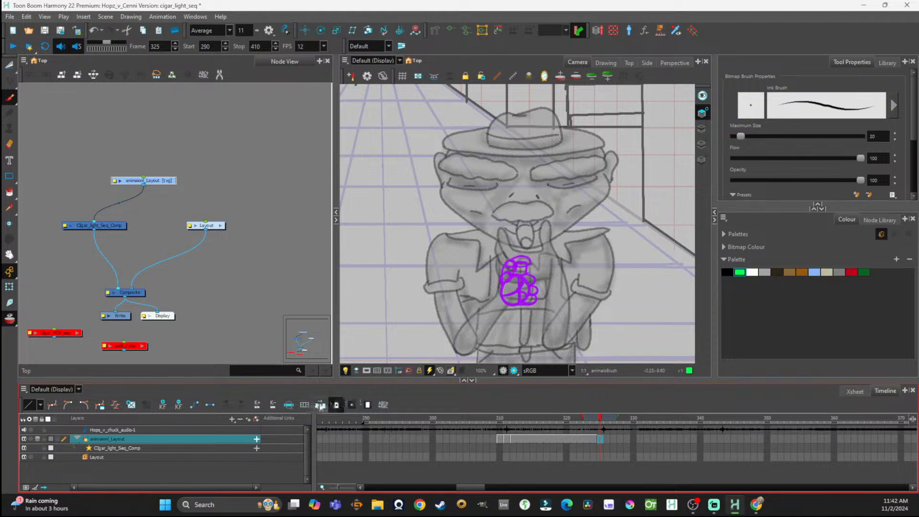
{"action": "key", "text": "ctrl+z"}
{"action": "left_click", "coordinate": [509, 441]}
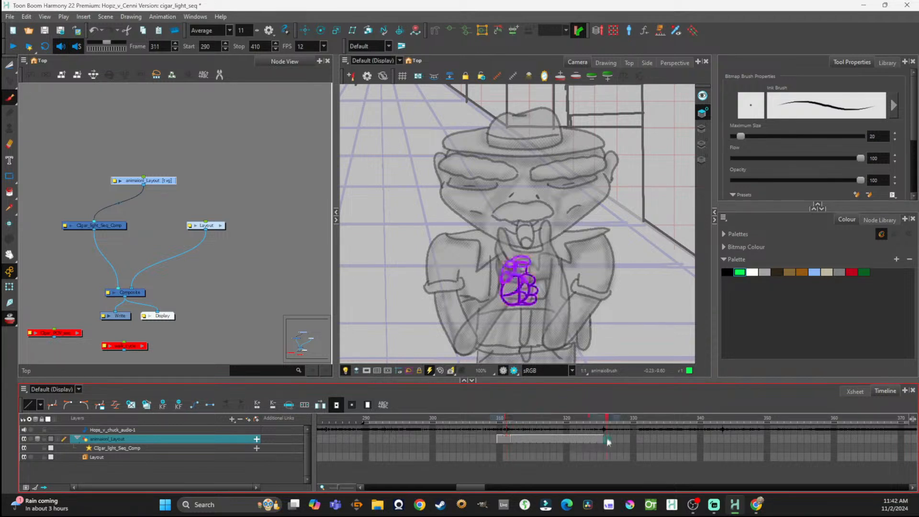
Step: Scrub to find the next beat, then repeat frame 312's hand pose from frame 327 and extend its exposure through frame 342
{"action": "left_click", "coordinate": [501, 424]}
{"action": "left_click_drag", "start_coordinate": [502, 425], "coordinate": [665, 436]}
{"action": "mouse_move", "coordinate": [728, 432]}
{"action": "left_mouse_down"}
{"action": "mouse_move", "coordinate": [740, 433]}
{"action": "mouse_move", "coordinate": [613, 426]}
{"action": "mouse_move", "coordinate": [717, 435]}
{"action": "left_mouse_up"}
{"action": "left_click", "coordinate": [513, 439]}
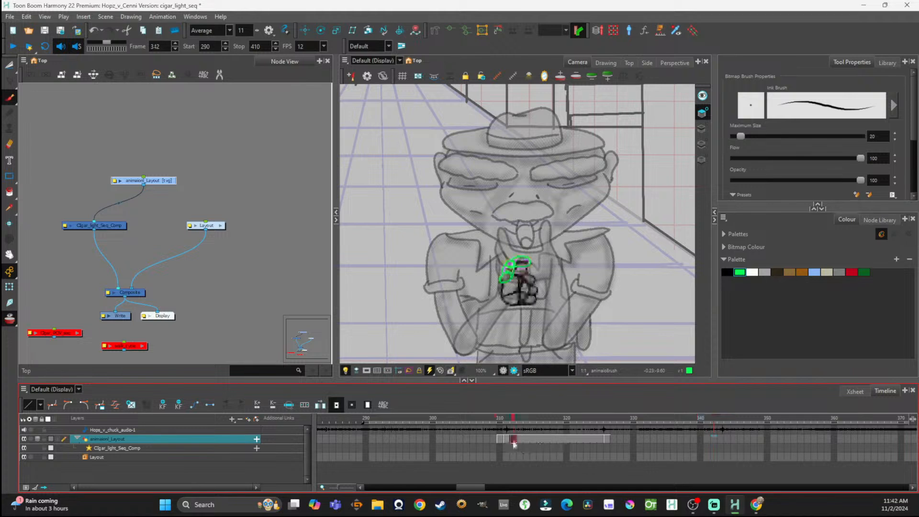
{"action": "left_click_drag", "start_coordinate": [614, 438], "coordinate": [713, 438]}
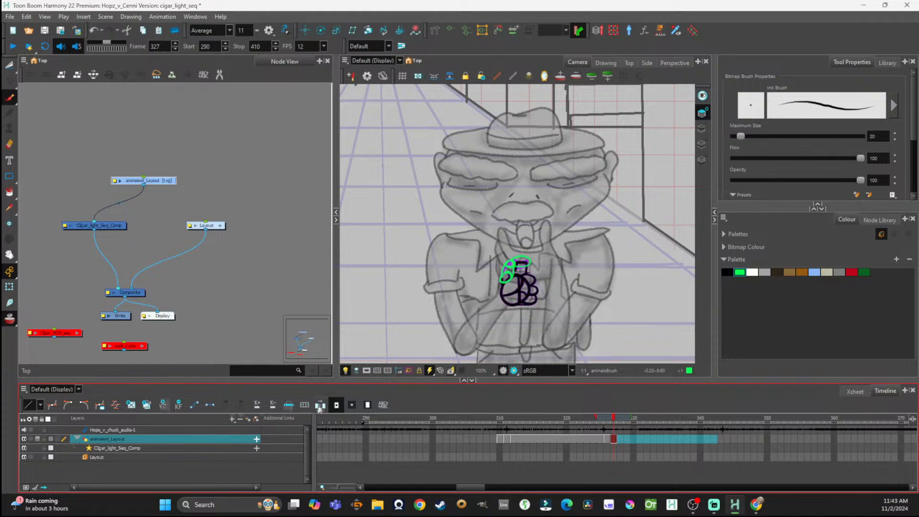
{"action": "left_click", "coordinate": [319, 405]}
Step: Paste frame 326's thumb pose at frame 343 and the held pose from frame 342 at frame 344
{"action": "left_click", "coordinate": [721, 439]}
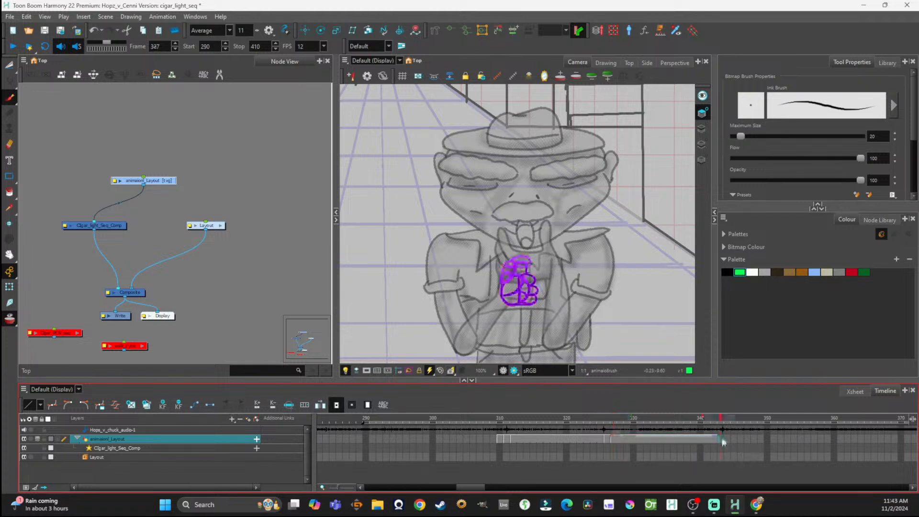
{"action": "key", "text": "ctrl+v"}
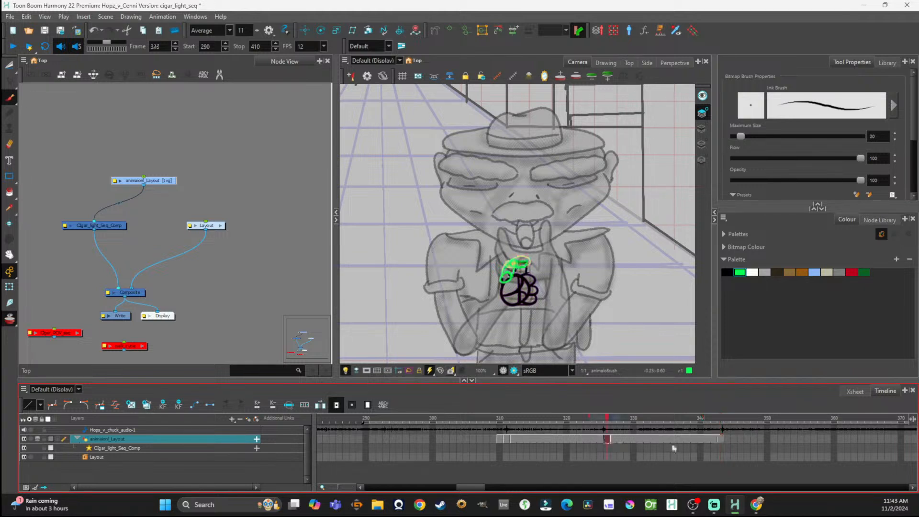
{"action": "mouse_move", "coordinate": [721, 420]}
{"action": "left_mouse_down"}
{"action": "mouse_move", "coordinate": [783, 432]}
{"action": "mouse_move", "coordinate": [692, 430]}
{"action": "mouse_move", "coordinate": [861, 438]}
{"action": "mouse_move", "coordinate": [692, 424]}
{"action": "mouse_move", "coordinate": [727, 427]}
{"action": "left_mouse_up"}
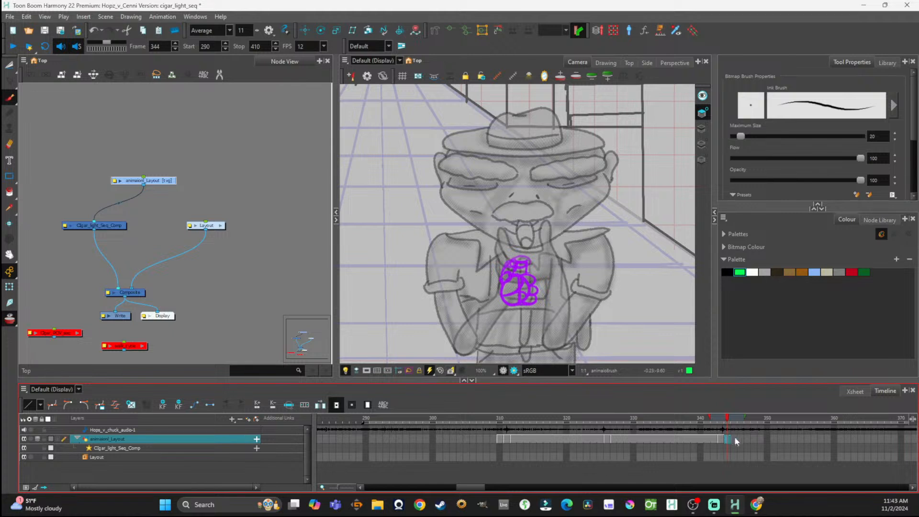
{"action": "left_click", "coordinate": [714, 439]}
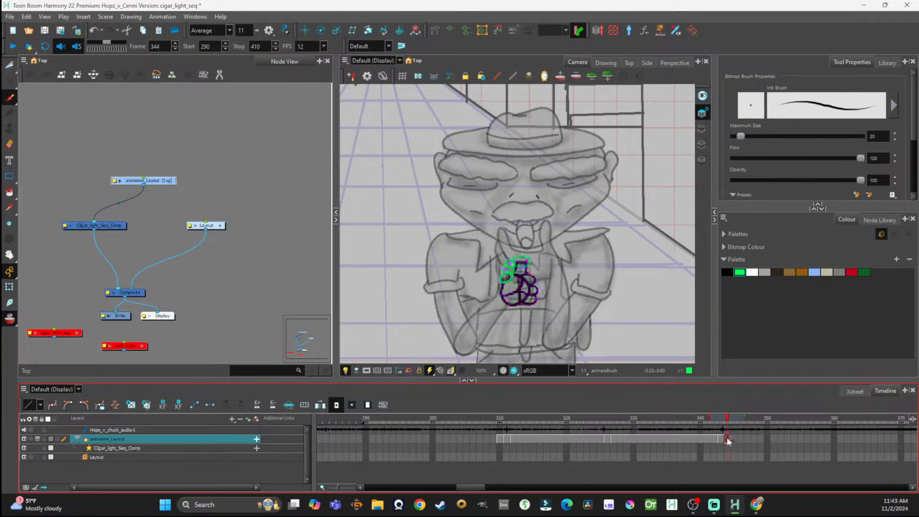
{"action": "left_click", "coordinate": [726, 438]}
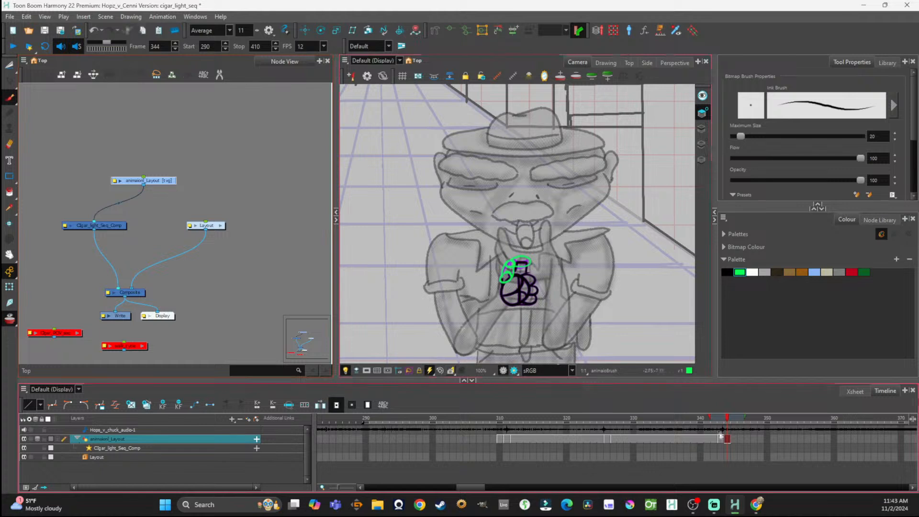
Step: Extend the hand pose at frame 344 through frame 357 and move to frame 358
{"action": "mouse_move", "coordinate": [727, 418]}
{"action": "left_mouse_down"}
{"action": "mouse_move", "coordinate": [462, 416]}
{"action": "mouse_move", "coordinate": [584, 431]}
{"action": "left_mouse_up"}
{"action": "mouse_move", "coordinate": [665, 443]}
{"action": "left_mouse_down"}
{"action": "mouse_move", "coordinate": [795, 464]}
{"action": "mouse_move", "coordinate": [905, 438]}
{"action": "mouse_move", "coordinate": [647, 439]}
{"action": "left_mouse_up"}
{"action": "left_click", "coordinate": [723, 441], "text": "shift"}
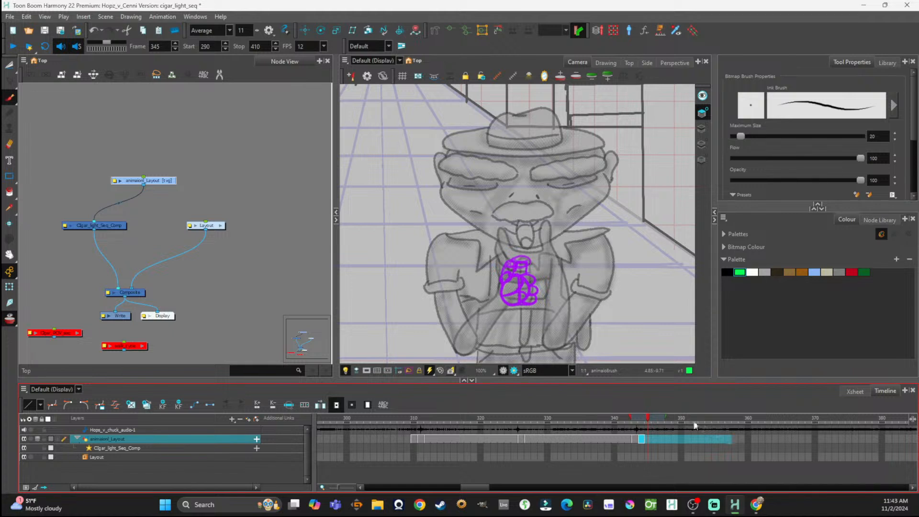
{"action": "mouse_move", "coordinate": [645, 416]}
{"action": "left_mouse_down"}
{"action": "mouse_move", "coordinate": [643, 427]}
{"action": "mouse_move", "coordinate": [843, 429]}
{"action": "mouse_move", "coordinate": [618, 437]}
{"action": "mouse_move", "coordinate": [717, 441]}
{"action": "mouse_move", "coordinate": [771, 457]}
{"action": "mouse_move", "coordinate": [724, 448]}
{"action": "left_mouse_up"}
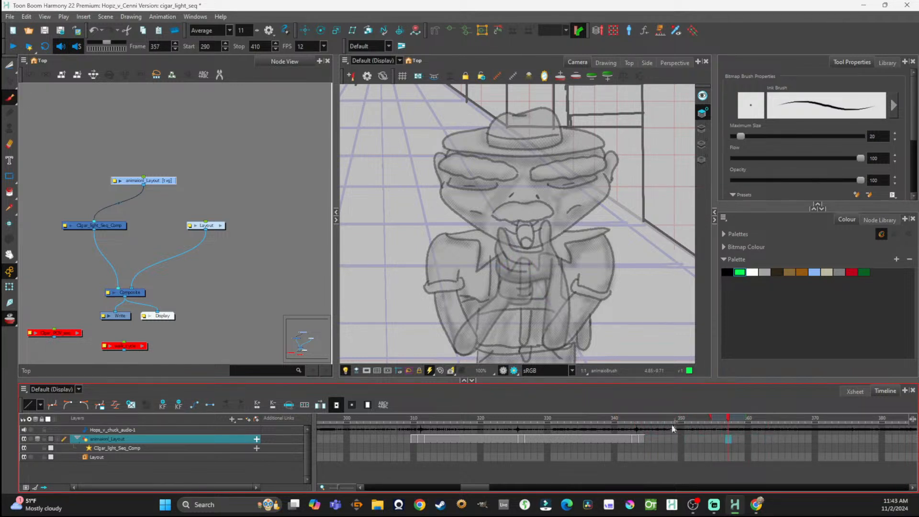
{"action": "left_click", "coordinate": [641, 439]}
{"action": "left_click", "coordinate": [727, 438], "text": "shift"}
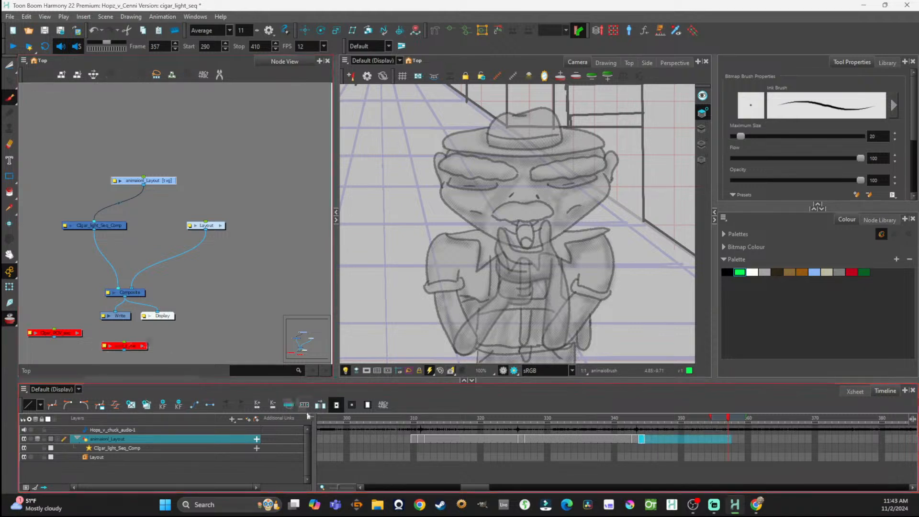
{"action": "left_click", "coordinate": [321, 407]}
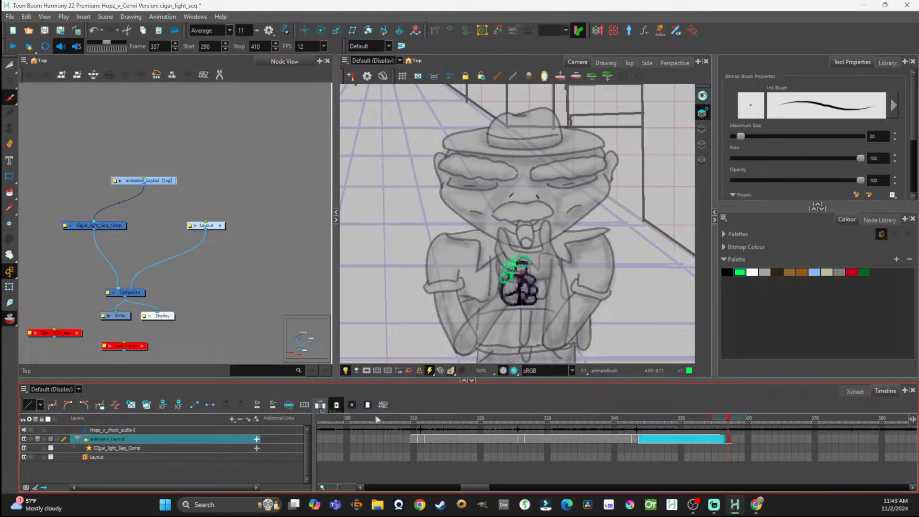
{"action": "left_click", "coordinate": [734, 439]}
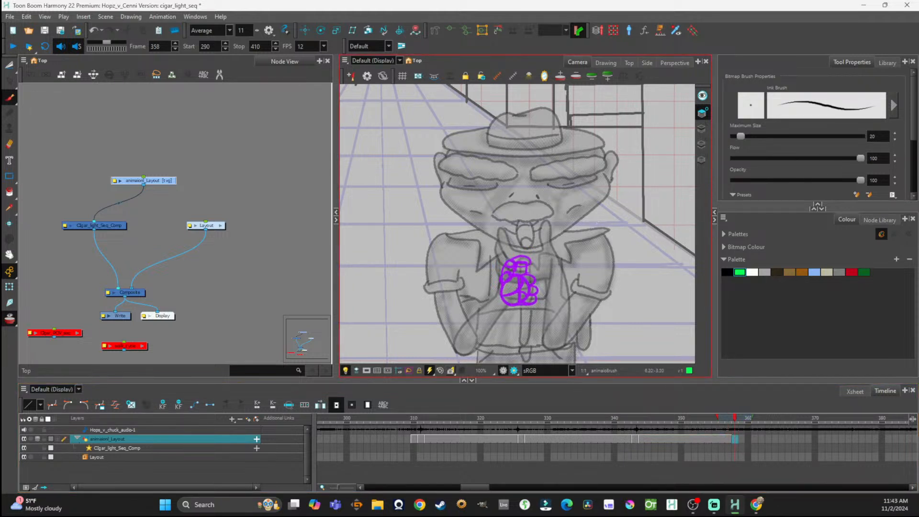
{"action": "left_click_drag", "start_coordinate": [611, 207], "coordinate": [605, 208]}
{"action": "key", "text": "ctrl+z"}
{"action": "key", "text": "ctrl+z"}
Step: Draw red arrows at frame 358 pointing up and outward beside both shoulders and upper arms
{"action": "left_click", "coordinate": [851, 273]}
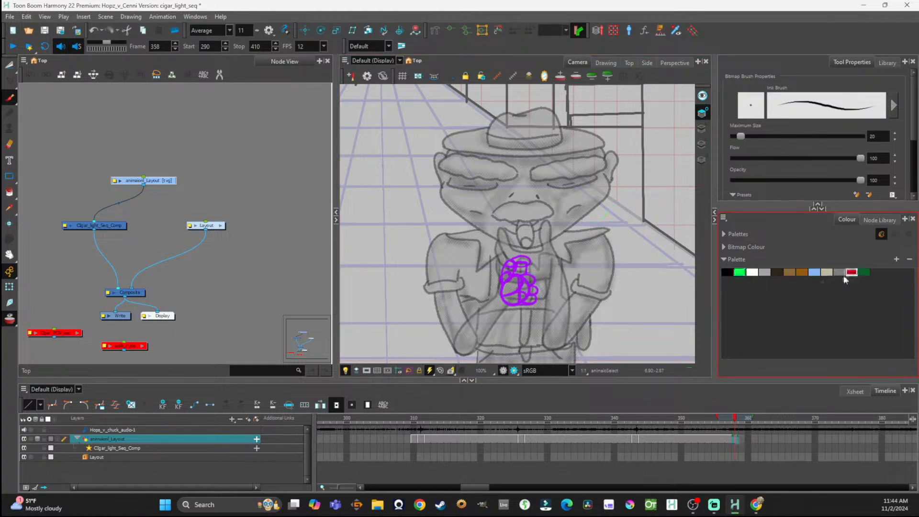
{"action": "mouse_move", "coordinate": [592, 223]}
{"action": "left_mouse_down"}
{"action": "mouse_move", "coordinate": [613, 204]}
{"action": "mouse_move", "coordinate": [615, 214]}
{"action": "left_mouse_up"}
{"action": "mouse_move", "coordinate": [623, 260]}
{"action": "left_mouse_down"}
{"action": "mouse_move", "coordinate": [637, 240]}
{"action": "mouse_move", "coordinate": [638, 249]}
{"action": "left_mouse_up"}
{"action": "left_click_drag", "start_coordinate": [434, 220], "coordinate": [411, 203]}
{"action": "left_click_drag", "start_coordinate": [412, 203], "coordinate": [413, 209]}
{"action": "left_click_drag", "start_coordinate": [419, 254], "coordinate": [395, 229]}
Step: Outline the raised shoulders and outer arms in green at frame 358, from the collar down to the elbows on both sides
{"action": "left_click", "coordinate": [739, 272]}
{"action": "left_click_drag", "start_coordinate": [602, 223], "coordinate": [615, 225]}
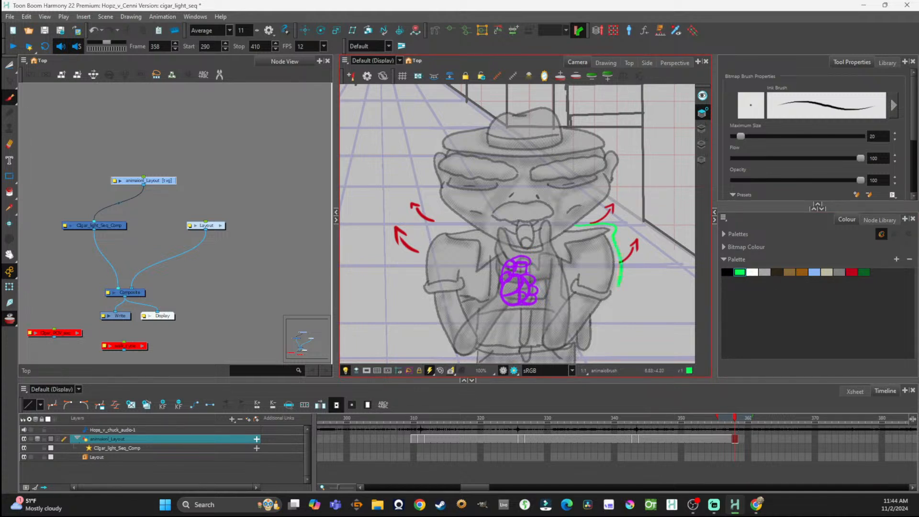
{"action": "left_click_drag", "start_coordinate": [594, 318], "coordinate": [578, 345]}
{"action": "mouse_move", "coordinate": [425, 290]}
{"action": "left_mouse_down"}
{"action": "mouse_move", "coordinate": [445, 299]}
{"action": "mouse_move", "coordinate": [474, 350]}
{"action": "left_mouse_up"}
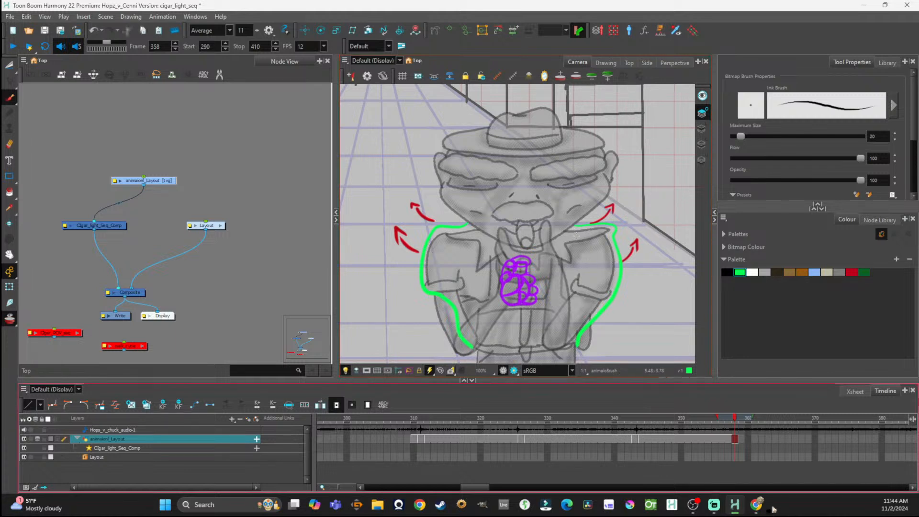
{"action": "mouse_move", "coordinate": [733, 419]}
{"action": "left_mouse_down"}
{"action": "mouse_move", "coordinate": [716, 428]}
{"action": "mouse_move", "coordinate": [820, 433]}
{"action": "mouse_move", "coordinate": [910, 456]}
{"action": "mouse_move", "coordinate": [658, 435]}
{"action": "mouse_move", "coordinate": [703, 443]}
{"action": "mouse_move", "coordinate": [670, 441]}
{"action": "mouse_move", "coordinate": [696, 448]}
{"action": "left_mouse_up"}
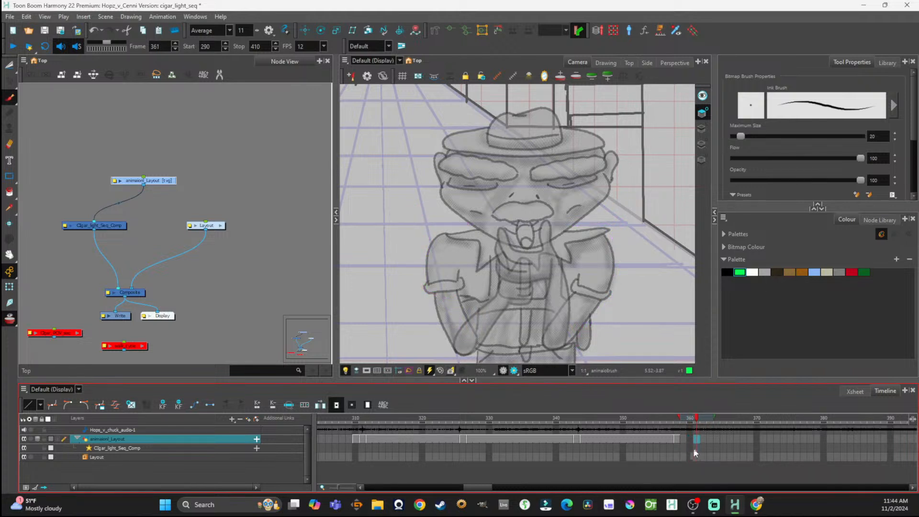
{"action": "mouse_move", "coordinate": [592, 284]}
{"action": "left_mouse_down"}
{"action": "mouse_move", "coordinate": [534, 334]}
{"action": "mouse_move", "coordinate": [508, 323]}
{"action": "mouse_move", "coordinate": [460, 274]}
{"action": "mouse_move", "coordinate": [463, 285]}
{"action": "left_mouse_up"}
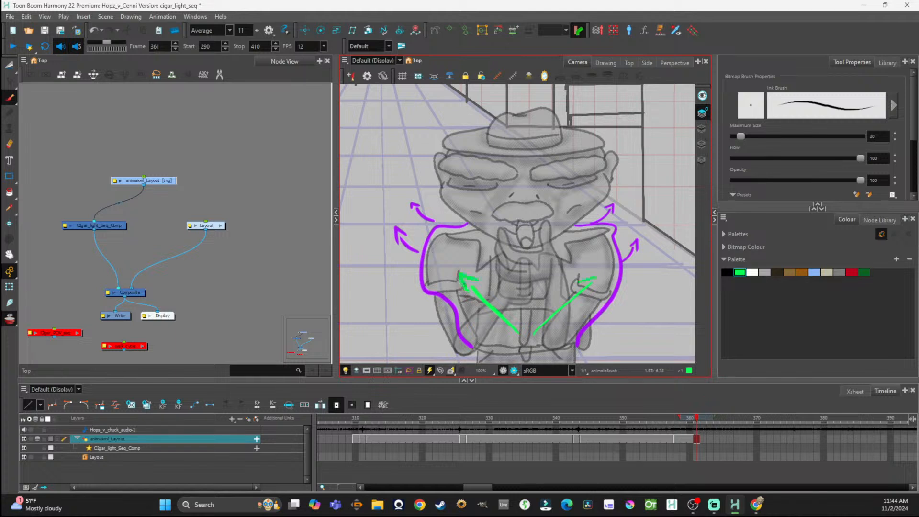
{"action": "key", "text": "ctrl+z"}
{"action": "key", "text": "ctrl+z"}
{"action": "key", "text": "ctrl+z"}
{"action": "key", "text": "ctrl+z"}
{"action": "key", "text": "ctrl+z"}
{"action": "key", "text": "ctrl+z"}
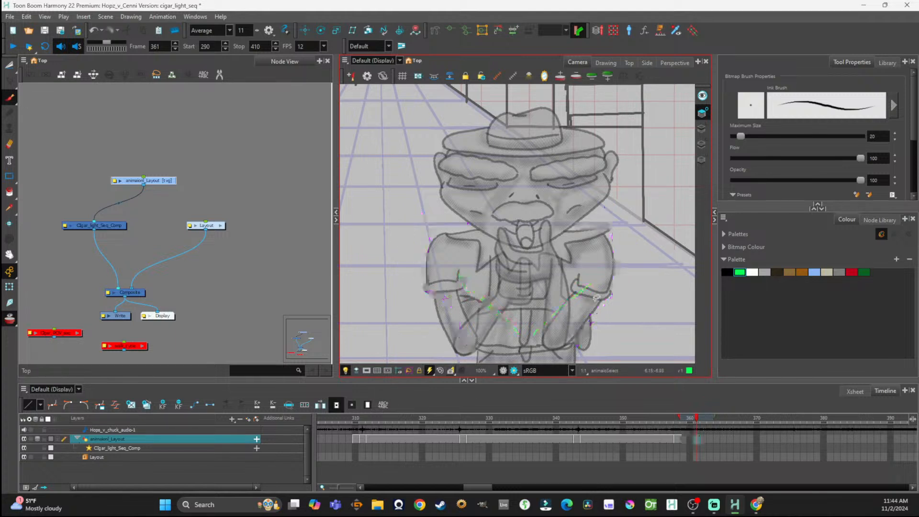
Step: Add red upward arrows above the inner end of each shoulder at frame 358
{"action": "mouse_move", "coordinate": [679, 418]}
{"action": "left_mouse_down"}
{"action": "mouse_move", "coordinate": [671, 435]}
{"action": "mouse_move", "coordinate": [914, 447]}
{"action": "mouse_move", "coordinate": [474, 413]}
{"action": "mouse_move", "coordinate": [740, 446]}
{"action": "mouse_move", "coordinate": [579, 431]}
{"action": "mouse_move", "coordinate": [607, 438]}
{"action": "mouse_move", "coordinate": [590, 416]}
{"action": "left_mouse_up"}
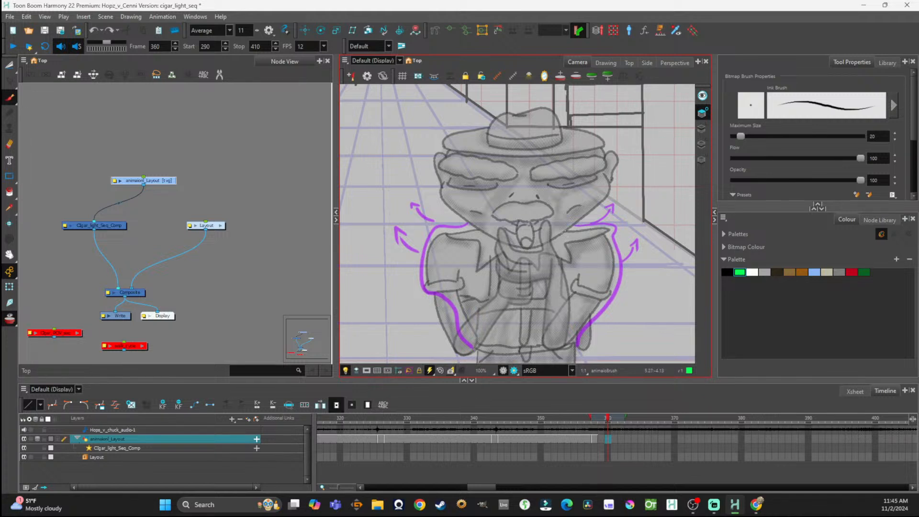
{"action": "left_click", "coordinate": [595, 439]}
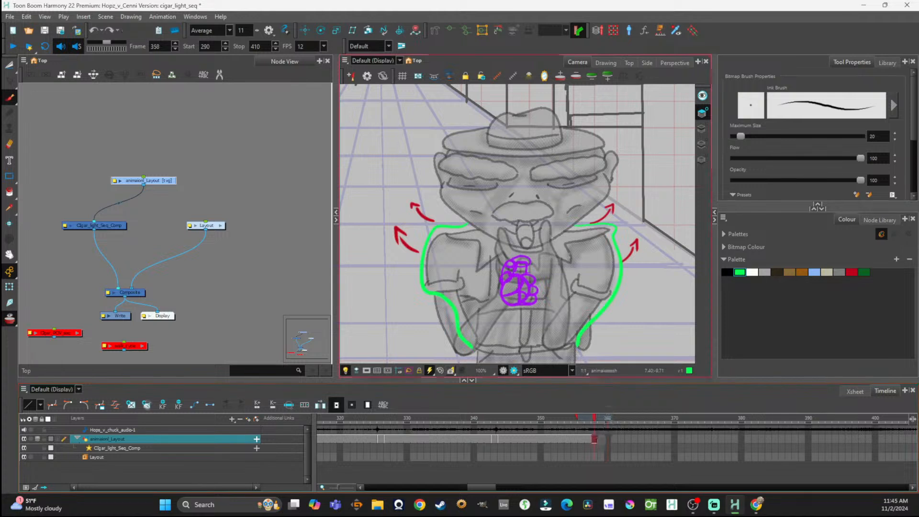
{"action": "left_click", "coordinate": [851, 272]}
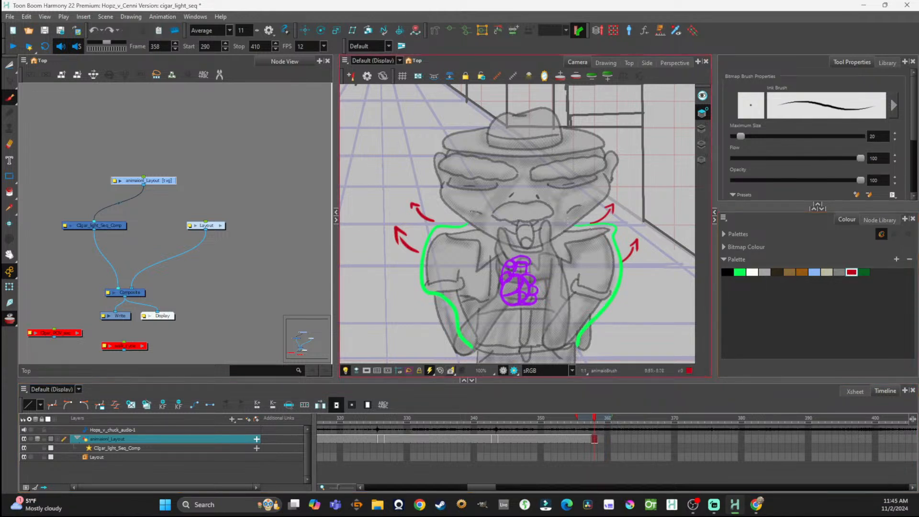
{"action": "left_click_drag", "start_coordinate": [465, 204], "coordinate": [471, 206]}
Step: Draw a closed red torso outline at frame 360, curving over the shoulders, down both arms and across the waist
{"action": "left_click", "coordinate": [609, 438]}
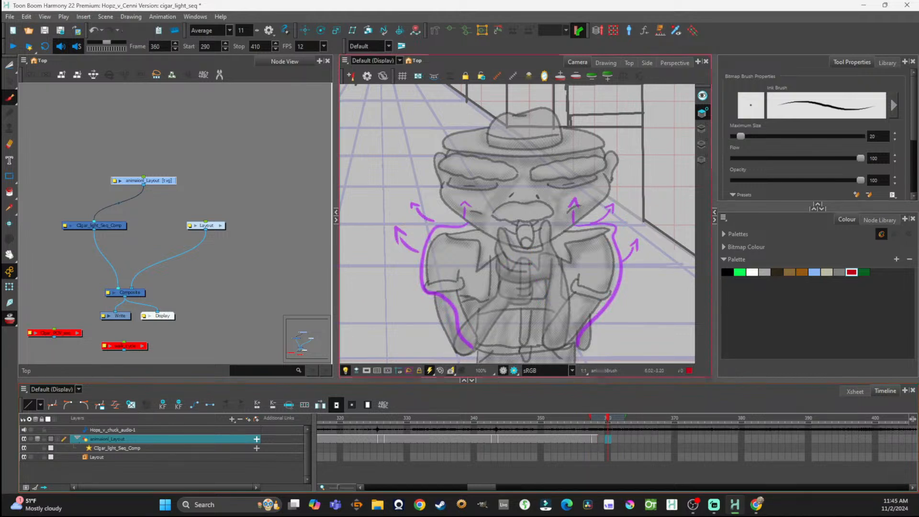
{"action": "left_click_drag", "start_coordinate": [435, 224], "coordinate": [575, 218]}
{"action": "mouse_move", "coordinate": [585, 221]}
{"action": "left_mouse_down"}
{"action": "mouse_move", "coordinate": [615, 235]}
{"action": "mouse_move", "coordinate": [616, 272]}
{"action": "mouse_move", "coordinate": [572, 342]}
{"action": "mouse_move", "coordinate": [497, 352]}
{"action": "mouse_move", "coordinate": [484, 352]}
{"action": "mouse_move", "coordinate": [463, 310]}
{"action": "mouse_move", "coordinate": [425, 278]}
{"action": "mouse_move", "coordinate": [438, 222]}
{"action": "left_mouse_up"}
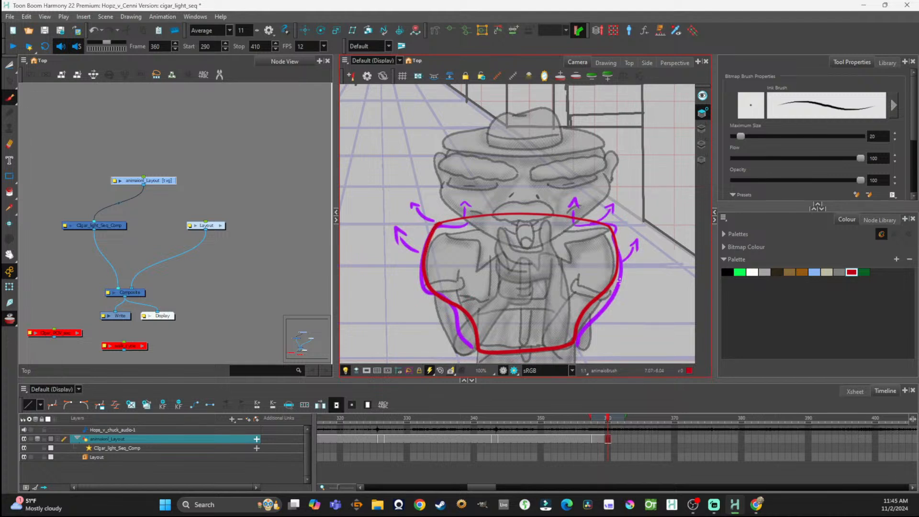
Step: Draw red arrows inside both shoulders and up the chest centre at frame 360, and save the scene
{"action": "mouse_move", "coordinate": [458, 252]}
{"action": "left_mouse_down"}
{"action": "mouse_move", "coordinate": [446, 236]}
{"action": "mouse_move", "coordinate": [455, 239]}
{"action": "left_mouse_up"}
{"action": "left_click_drag", "start_coordinate": [583, 254], "coordinate": [599, 239]}
{"action": "left_click_drag", "start_coordinate": [591, 239], "coordinate": [598, 248]}
{"action": "mouse_move", "coordinate": [524, 259]}
{"action": "left_mouse_down"}
{"action": "mouse_move", "coordinate": [526, 235]}
{"action": "mouse_move", "coordinate": [533, 240]}
{"action": "left_mouse_up"}
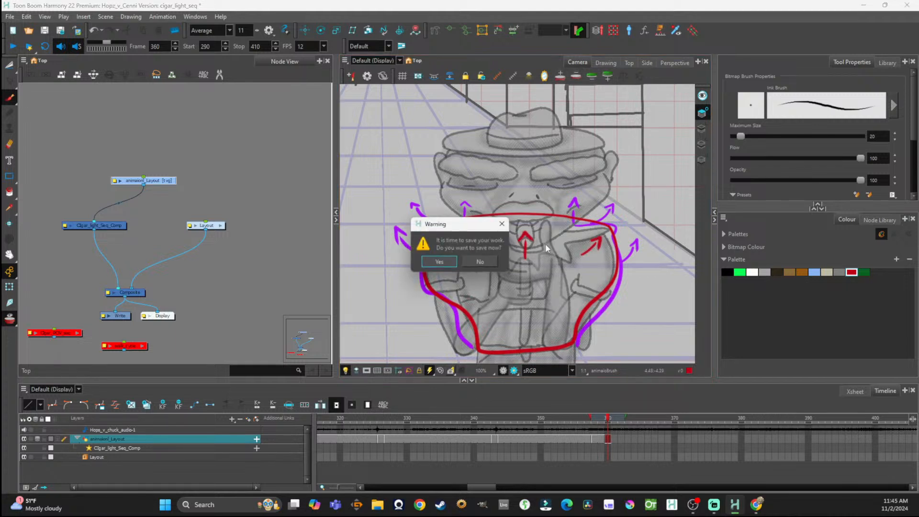
{"action": "left_click", "coordinate": [454, 265]}
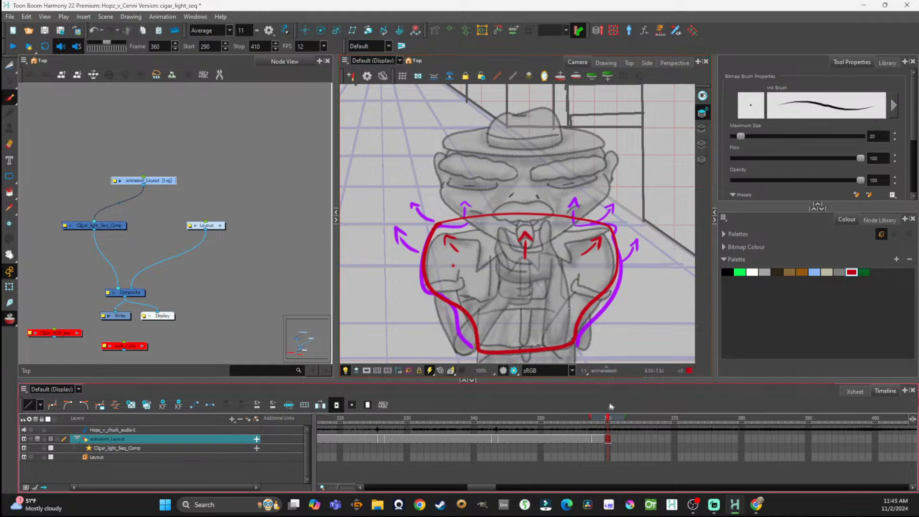
Step: Scrub between frames 358 and 360 to compare the two body poses
{"action": "mouse_move", "coordinate": [607, 418]}
{"action": "left_mouse_down"}
{"action": "mouse_move", "coordinate": [797, 466]}
{"action": "mouse_move", "coordinate": [594, 448]}
{"action": "left_mouse_up"}
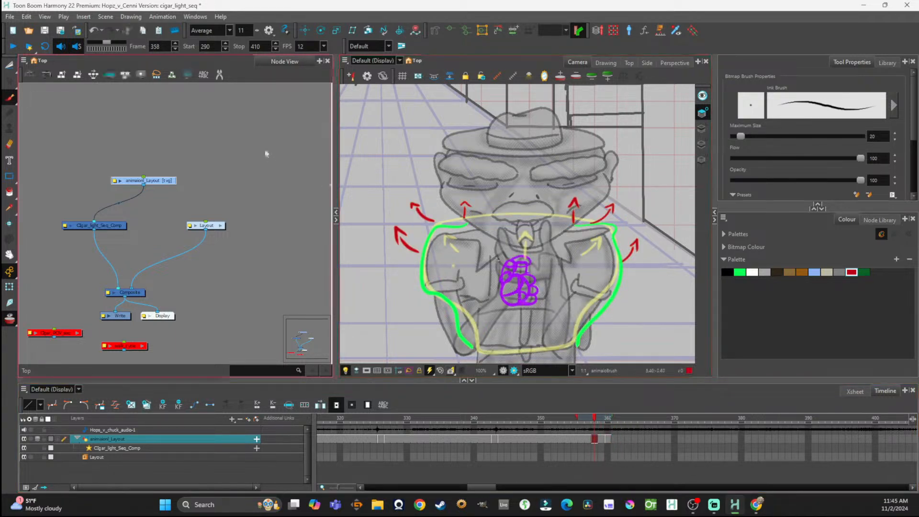
{"action": "mouse_move", "coordinate": [595, 424]}
{"action": "left_mouse_down"}
{"action": "mouse_move", "coordinate": [637, 427]}
{"action": "mouse_move", "coordinate": [602, 424]}
{"action": "mouse_move", "coordinate": [627, 427]}
{"action": "mouse_move", "coordinate": [608, 426]}
{"action": "left_mouse_up"}
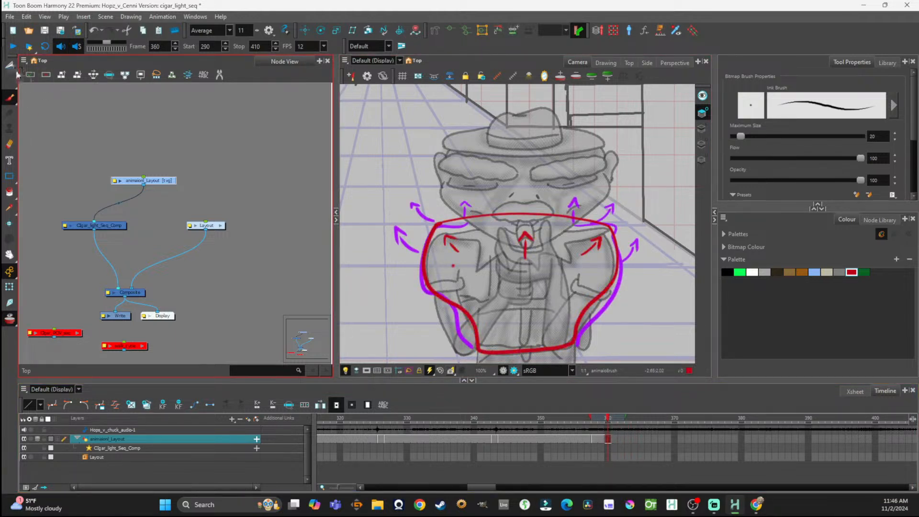
Step: Carry the red torso drawing over to frame 364 and cut its two shoulder arrows and chest arrow out of it
{"action": "key", "text": "alt+t"}
{"action": "mouse_move", "coordinate": [520, 188]}
{"action": "left_mouse_down"}
{"action": "mouse_move", "coordinate": [496, 186]}
{"action": "mouse_move", "coordinate": [379, 288]}
{"action": "mouse_move", "coordinate": [388, 246]}
{"action": "left_mouse_up"}
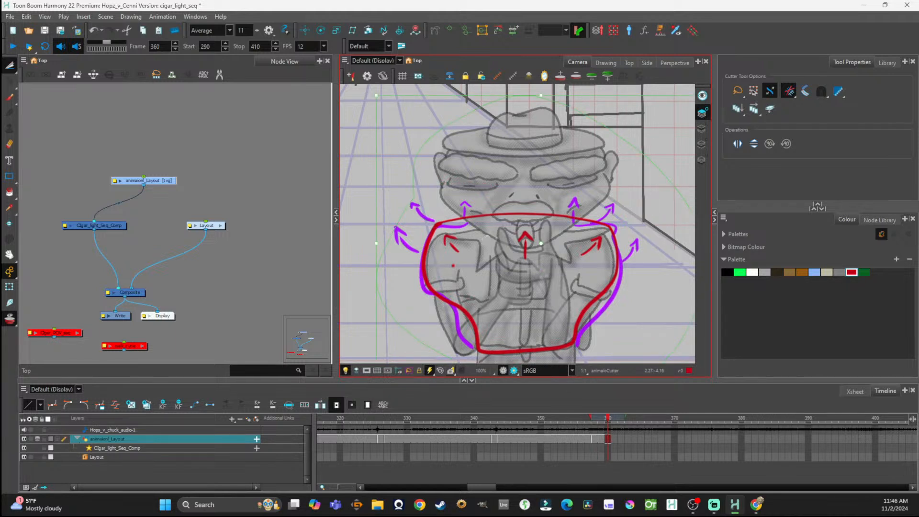
{"action": "mouse_move", "coordinate": [617, 421]}
{"action": "left_mouse_down"}
{"action": "mouse_move", "coordinate": [664, 426]}
{"action": "mouse_move", "coordinate": [600, 423]}
{"action": "mouse_move", "coordinate": [664, 437]}
{"action": "mouse_move", "coordinate": [600, 424]}
{"action": "mouse_move", "coordinate": [628, 429]}
{"action": "left_mouse_up"}
{"action": "left_click", "coordinate": [637, 432]}
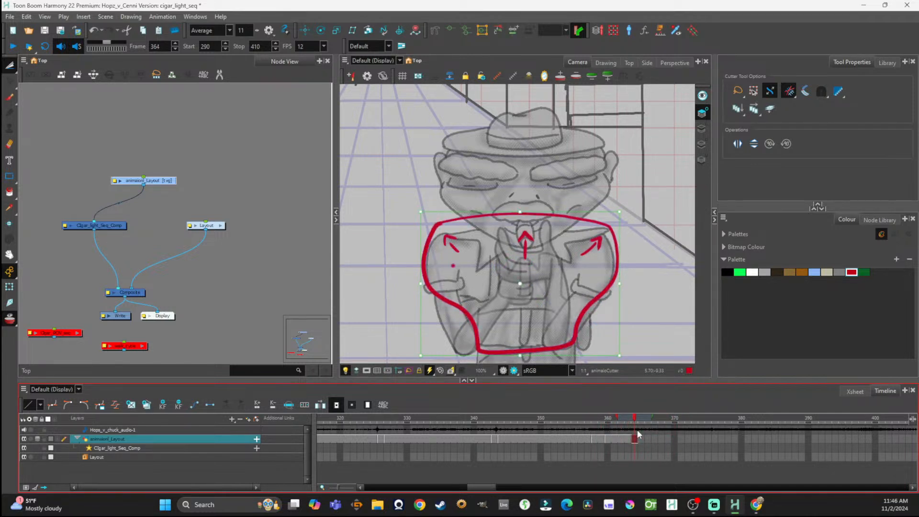
{"action": "mouse_move", "coordinate": [636, 419]}
{"action": "left_mouse_down"}
{"action": "mouse_move", "coordinate": [846, 468]}
{"action": "mouse_move", "coordinate": [630, 452]}
{"action": "left_mouse_up"}
{"action": "mouse_move", "coordinate": [612, 238]}
{"action": "left_mouse_down"}
{"action": "mouse_move", "coordinate": [443, 266]}
{"action": "mouse_move", "coordinate": [511, 278]}
{"action": "mouse_move", "coordinate": [601, 226]}
{"action": "mouse_move", "coordinate": [463, 228]}
{"action": "left_mouse_up"}
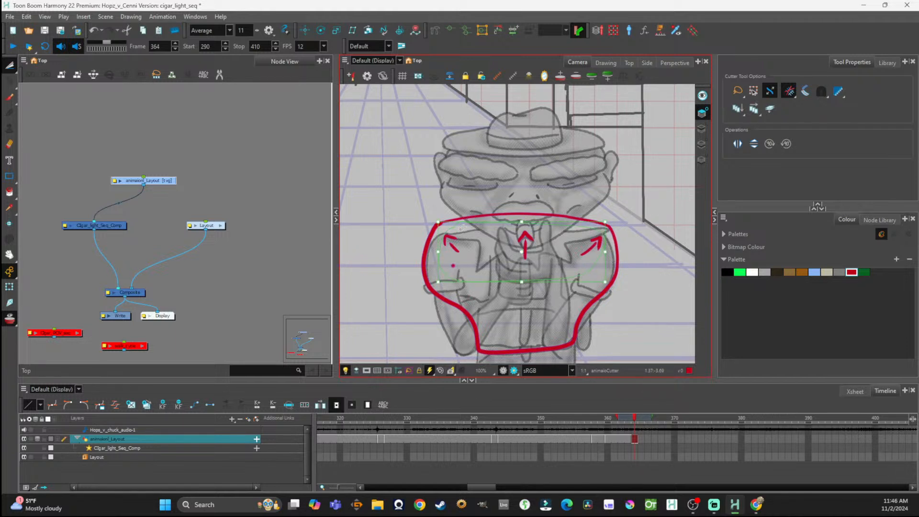
{"action": "key", "text": "Escape"}
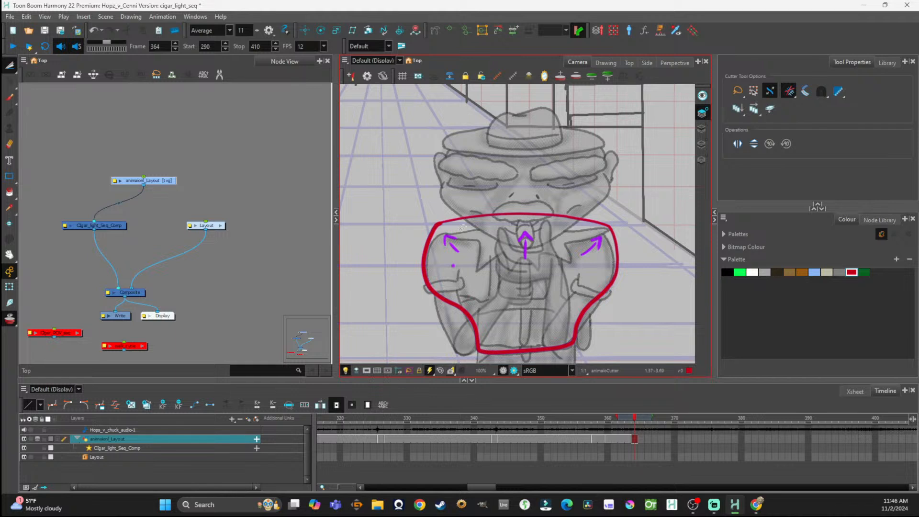
Step: Turn off onion skin and draw bright green arrows at frame 364, pointing down and inward at both shoulders and down at the chest
{"action": "left_click", "coordinate": [12, 315]}
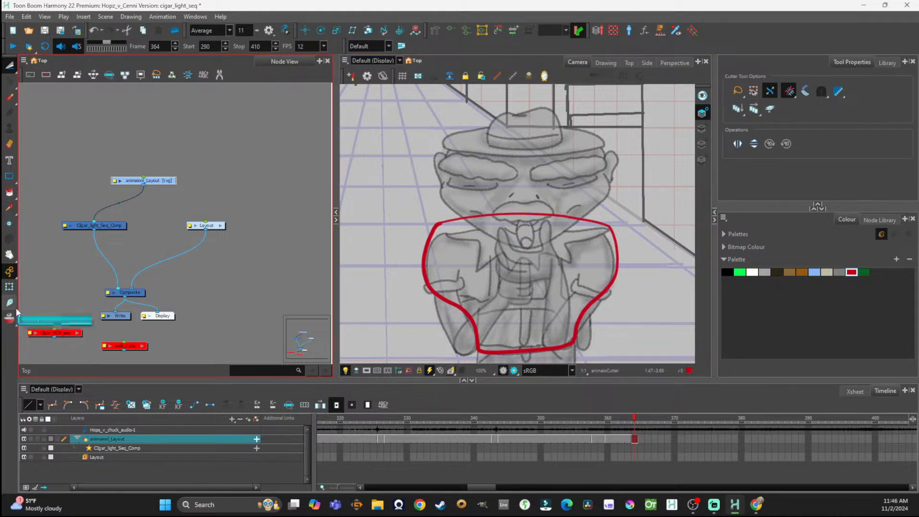
{"action": "left_click", "coordinate": [10, 96]}
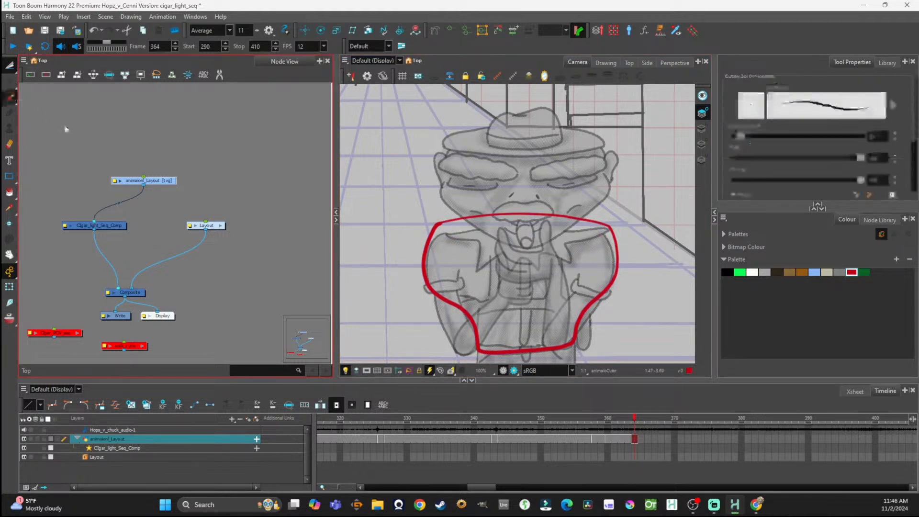
{"action": "left_click", "coordinate": [740, 273]}
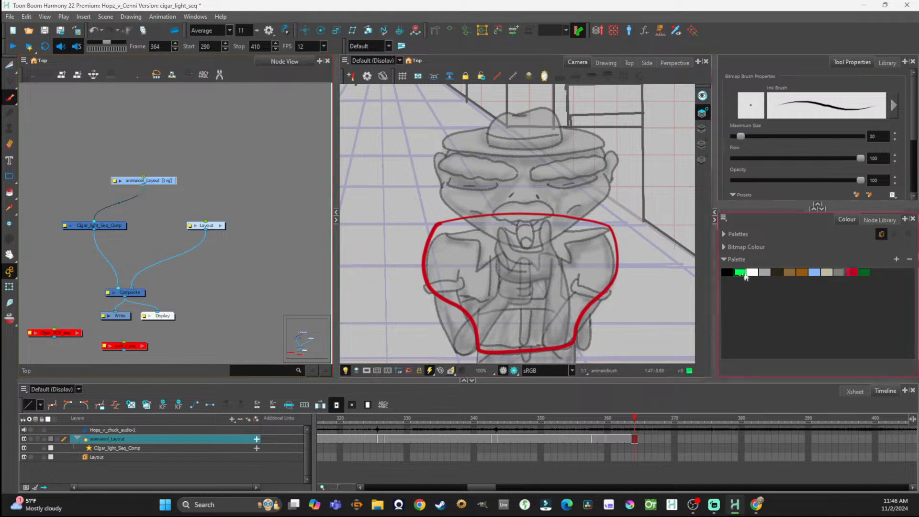
{"action": "mouse_move", "coordinate": [441, 231]}
{"action": "left_mouse_down"}
{"action": "mouse_move", "coordinate": [461, 243]}
{"action": "mouse_move", "coordinate": [458, 235]}
{"action": "left_mouse_up"}
{"action": "left_click_drag", "start_coordinate": [596, 235], "coordinate": [585, 246]}
{"action": "left_click_drag", "start_coordinate": [522, 221], "coordinate": [520, 241]}
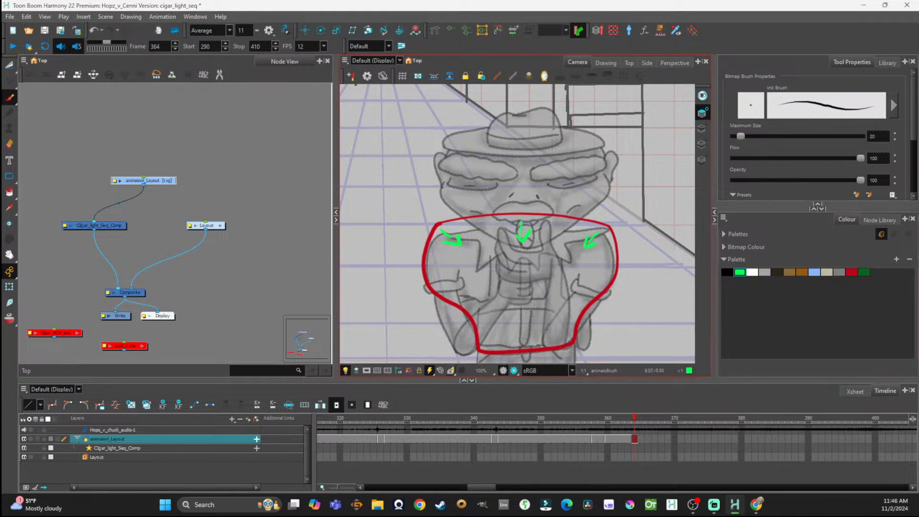
Step: Draw a dark green torso curve at frame 364, just inside the red outline across the shoulders and down both upper arms
{"action": "left_click", "coordinate": [863, 272]}
{"action": "mouse_move", "coordinate": [432, 290]}
{"action": "left_mouse_down"}
{"action": "mouse_move", "coordinate": [433, 242]}
{"action": "mouse_move", "coordinate": [547, 224]}
{"action": "mouse_move", "coordinate": [604, 237]}
{"action": "mouse_move", "coordinate": [614, 258]}
{"action": "mouse_move", "coordinate": [603, 291]}
{"action": "left_mouse_up"}
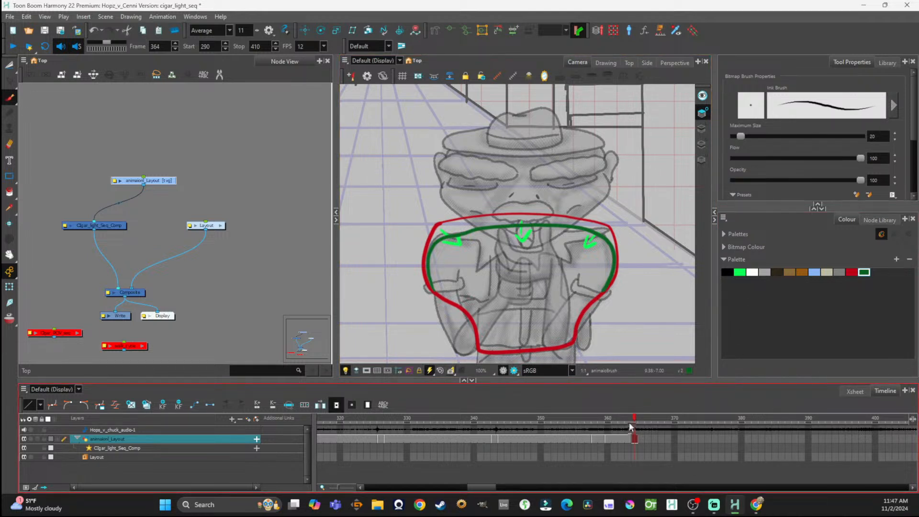
{"action": "mouse_move", "coordinate": [629, 421]}
{"action": "left_mouse_down"}
{"action": "mouse_move", "coordinate": [601, 421]}
{"action": "mouse_move", "coordinate": [708, 447]}
{"action": "left_mouse_up"}
{"action": "left_click_drag", "start_coordinate": [805, 478], "coordinate": [882, 469]}
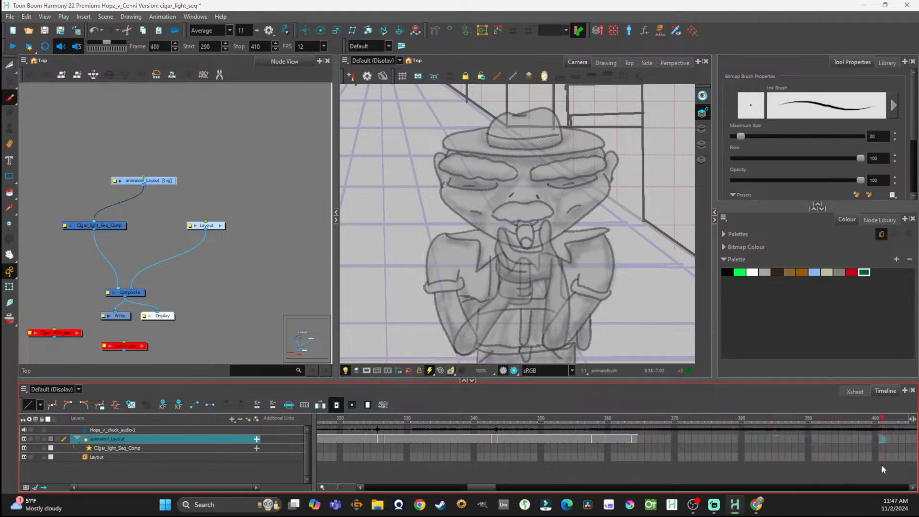
{"action": "left_click", "coordinate": [635, 418]}
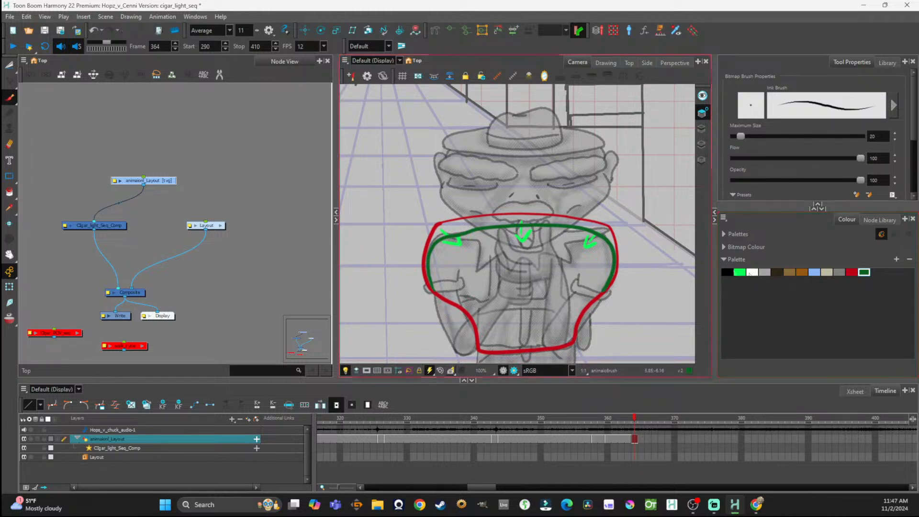
Step: Try sketching a light blue hand over the chest at frame 364, and undo its strokes
{"action": "left_click", "coordinate": [815, 272]}
{"action": "mouse_move", "coordinate": [538, 255]}
{"action": "left_mouse_down"}
{"action": "mouse_move", "coordinate": [510, 257]}
{"action": "mouse_move", "coordinate": [520, 281]}
{"action": "mouse_move", "coordinate": [534, 276]}
{"action": "mouse_move", "coordinate": [540, 256]}
{"action": "mouse_move", "coordinate": [504, 255]}
{"action": "mouse_move", "coordinate": [501, 228]}
{"action": "mouse_move", "coordinate": [512, 249]}
{"action": "mouse_move", "coordinate": [505, 262]}
{"action": "left_mouse_up"}
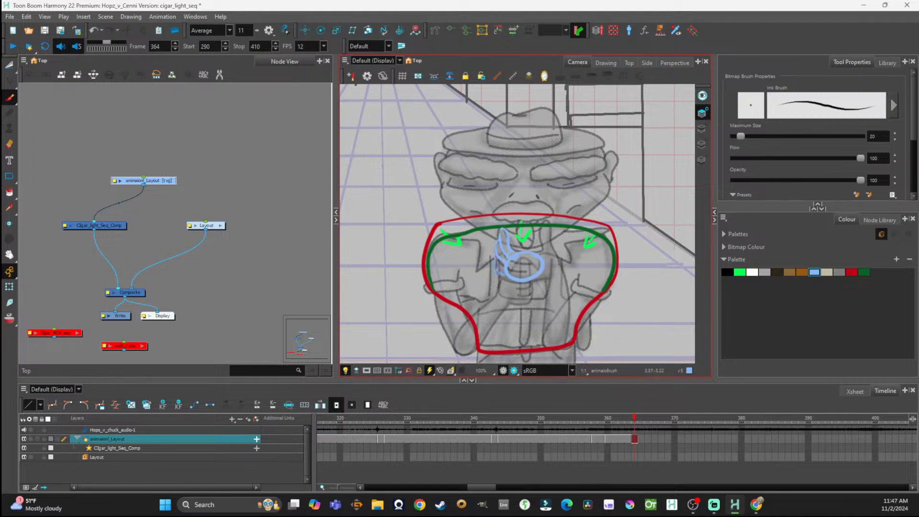
{"action": "mouse_move", "coordinate": [540, 253]}
{"action": "left_mouse_down"}
{"action": "mouse_move", "coordinate": [556, 218]}
{"action": "mouse_move", "coordinate": [552, 242]}
{"action": "left_mouse_up"}
{"action": "key", "text": "ctrl+z"}
{"action": "key", "text": "ctrl+z"}
{"action": "key", "text": "ctrl+z"}
{"action": "key", "text": "ctrl+z"}
{"action": "key", "text": "ctrl+z"}
{"action": "key", "text": "ctrl+z"}
{"action": "key", "text": "ctrl+z"}
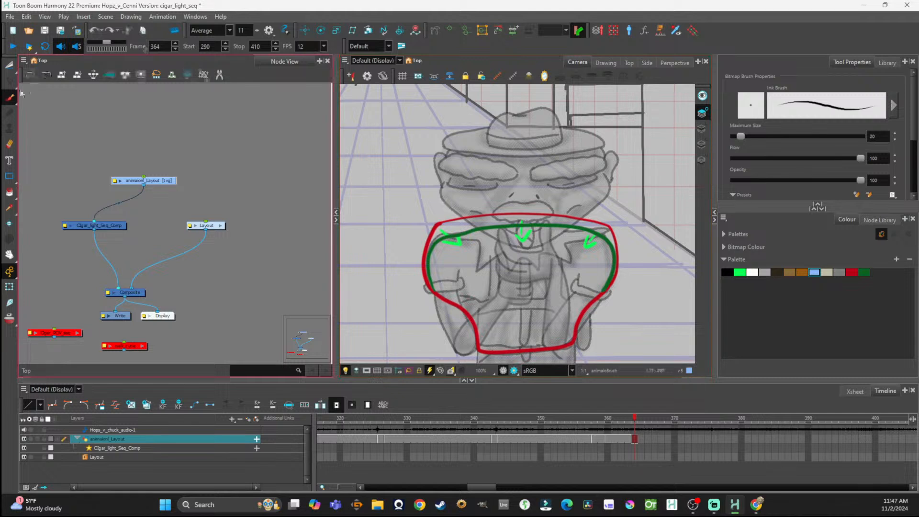
{"action": "left_click", "coordinate": [10, 67]}
{"action": "mouse_move", "coordinate": [462, 184]}
{"action": "left_mouse_down"}
{"action": "mouse_move", "coordinate": [365, 264]}
{"action": "mouse_move", "coordinate": [636, 414]}
{"action": "mouse_move", "coordinate": [369, 222]}
{"action": "mouse_move", "coordinate": [381, 222]}
{"action": "left_mouse_up"}
{"action": "mouse_move", "coordinate": [440, 177]}
{"action": "left_mouse_down"}
{"action": "mouse_move", "coordinate": [633, 421]}
{"action": "mouse_move", "coordinate": [388, 139]}
{"action": "mouse_move", "coordinate": [388, 347]}
{"action": "left_mouse_up"}
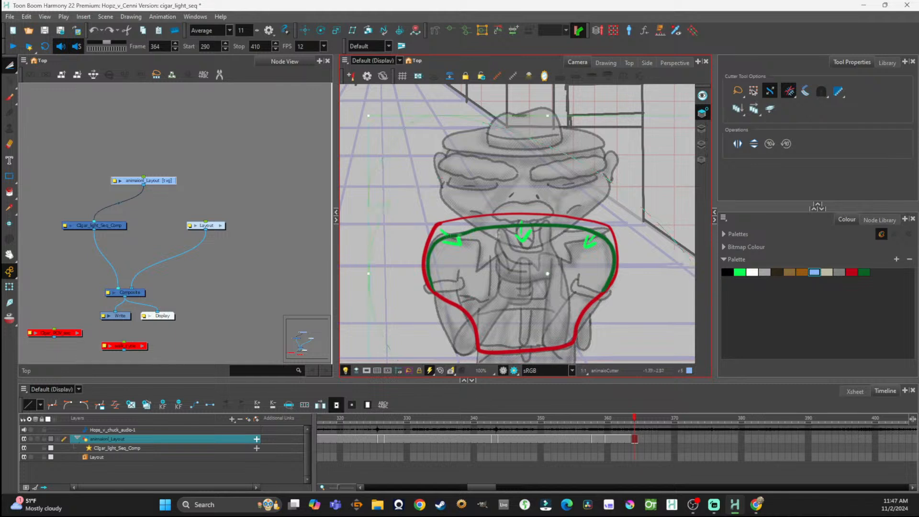
{"action": "key", "text": "Delete"}
{"action": "left_click", "coordinate": [703, 128]}
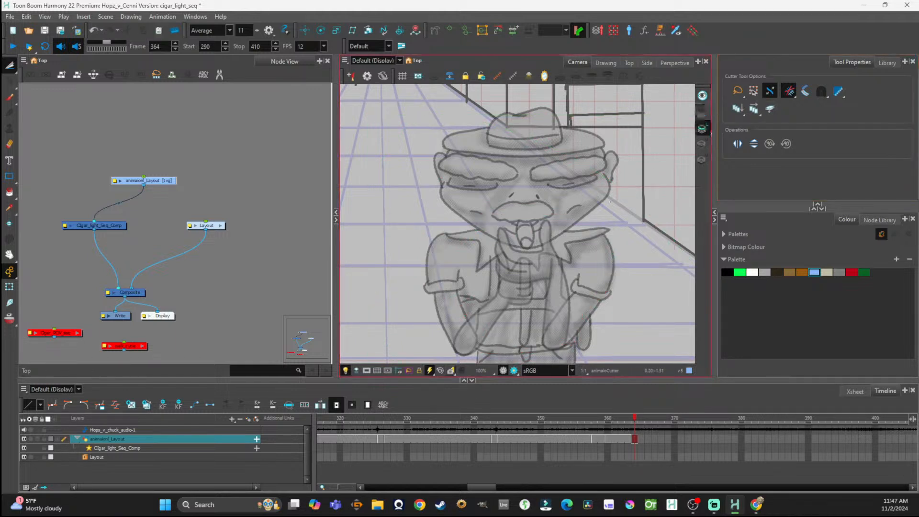
{"action": "key", "text": "ctrl+z"}
{"action": "left_click", "coordinate": [701, 112]}
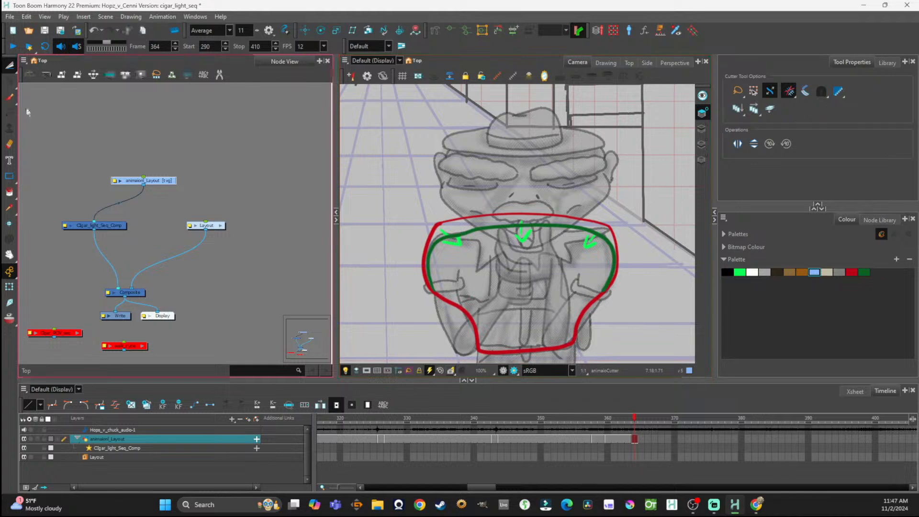
Step: Brush a light blue hand with raised fingers over the chest at frame 364, with a curved arrow sweeping down and out past the arm
{"action": "key", "text": "alt+b"}
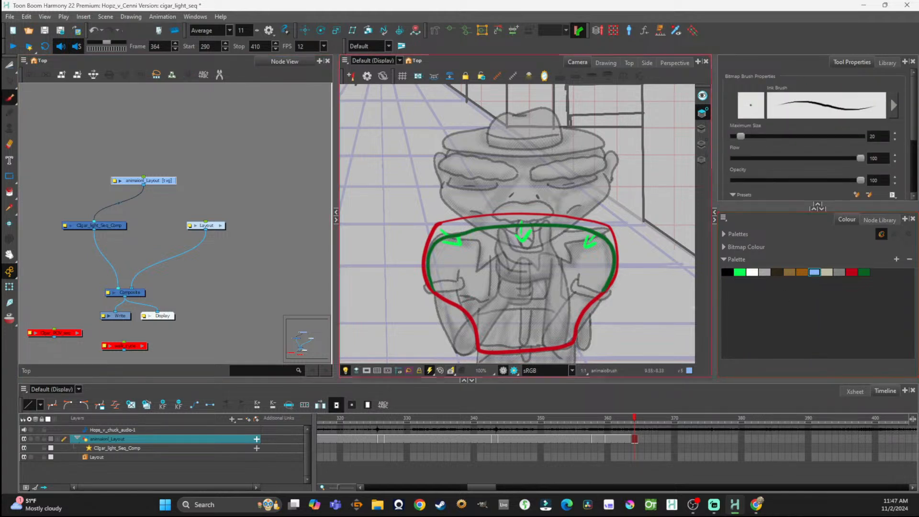
{"action": "mouse_move", "coordinate": [538, 253]}
{"action": "left_mouse_down"}
{"action": "mouse_move", "coordinate": [518, 271]}
{"action": "mouse_move", "coordinate": [542, 275]}
{"action": "mouse_move", "coordinate": [547, 256]}
{"action": "mouse_move", "coordinate": [537, 271]}
{"action": "mouse_move", "coordinate": [557, 257]}
{"action": "mouse_move", "coordinate": [542, 217]}
{"action": "left_mouse_up"}
{"action": "mouse_move", "coordinate": [552, 223]}
{"action": "left_mouse_down"}
{"action": "mouse_move", "coordinate": [551, 235]}
{"action": "mouse_move", "coordinate": [512, 246]}
{"action": "mouse_move", "coordinate": [525, 254]}
{"action": "mouse_move", "coordinate": [515, 267]}
{"action": "left_mouse_up"}
{"action": "mouse_move", "coordinate": [511, 268]}
{"action": "left_mouse_down"}
{"action": "mouse_move", "coordinate": [499, 271]}
{"action": "mouse_move", "coordinate": [502, 228]}
{"action": "mouse_move", "coordinate": [510, 279]}
{"action": "left_mouse_up"}
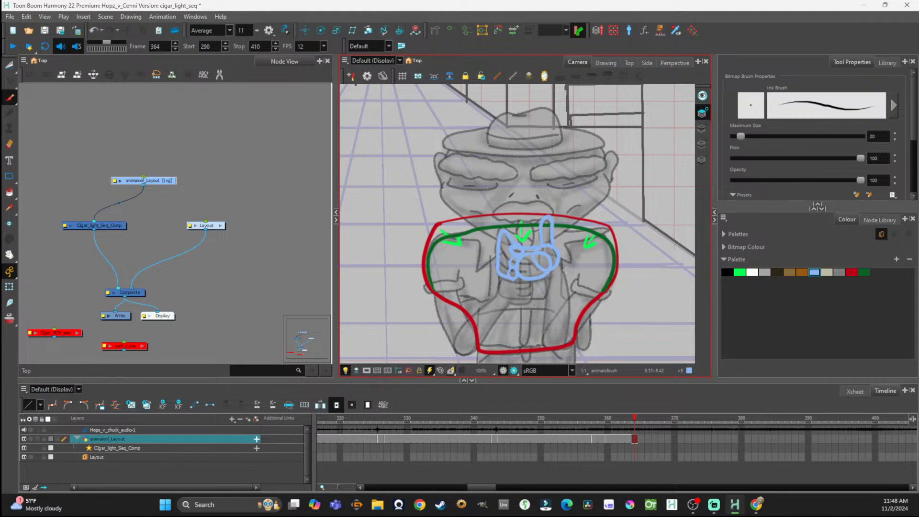
{"action": "mouse_move", "coordinate": [531, 283]}
{"action": "left_mouse_down"}
{"action": "mouse_move", "coordinate": [547, 317]}
{"action": "mouse_move", "coordinate": [620, 337]}
{"action": "left_mouse_up"}
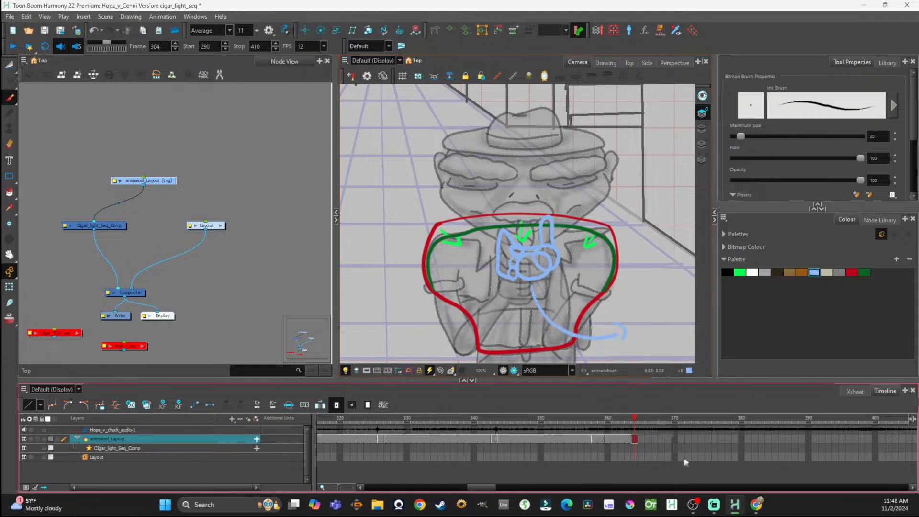
Step: Turn on onion skin and scrub around frame 364 to compare the pose with its neighbouring frames
{"action": "left_click", "coordinate": [709, 437]}
{"action": "left_click_drag", "start_coordinate": [771, 440], "coordinate": [644, 432]}
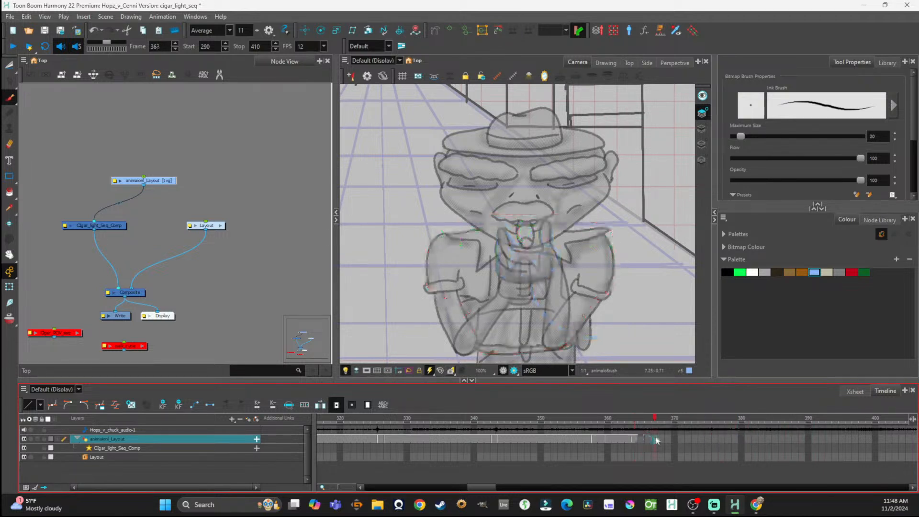
{"action": "left_click", "coordinate": [637, 438]}
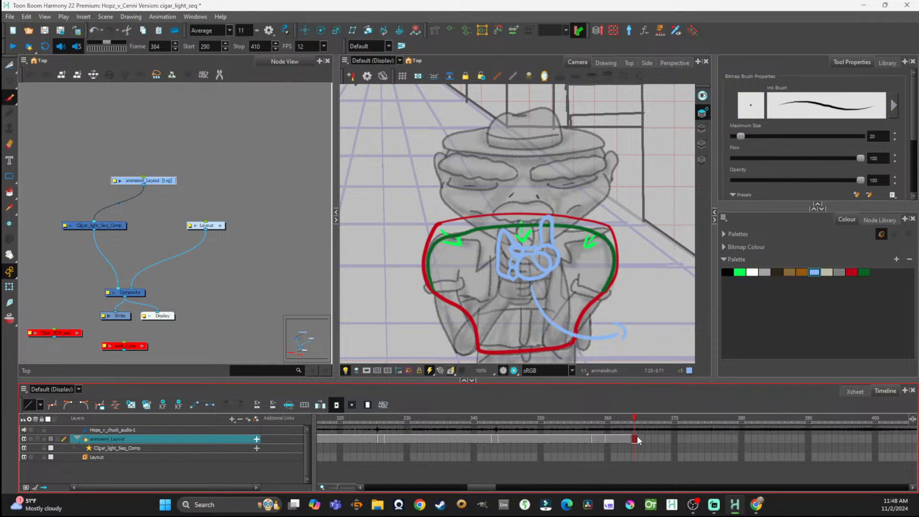
{"action": "left_click_drag", "start_coordinate": [637, 436], "coordinate": [652, 444]}
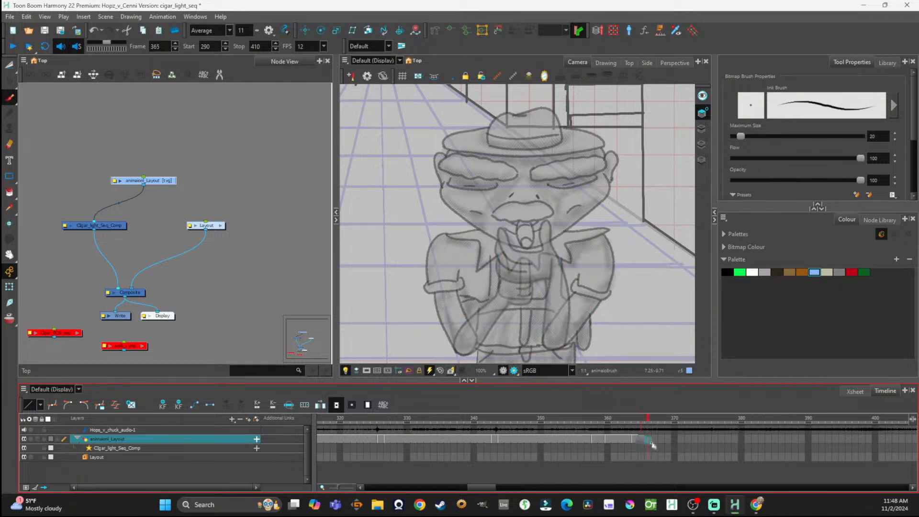
{"action": "left_click", "coordinate": [10, 319]}
{"action": "left_click_drag", "start_coordinate": [662, 420], "coordinate": [635, 423]}
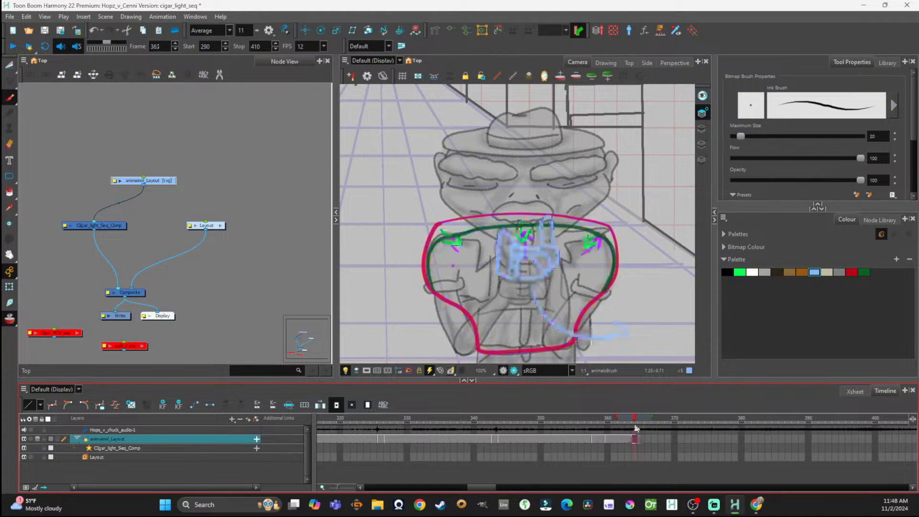
{"action": "left_click", "coordinate": [852, 272]}
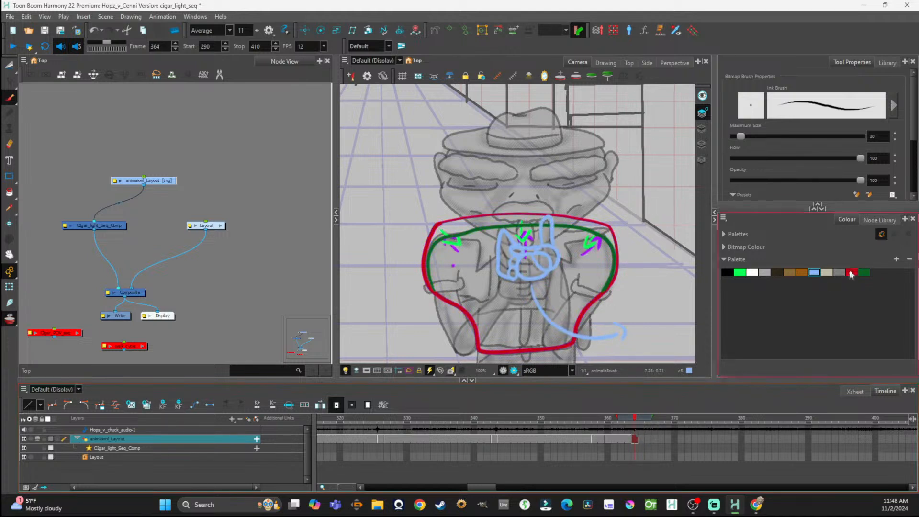
{"action": "left_click_drag", "start_coordinate": [516, 234], "coordinate": [531, 234]}
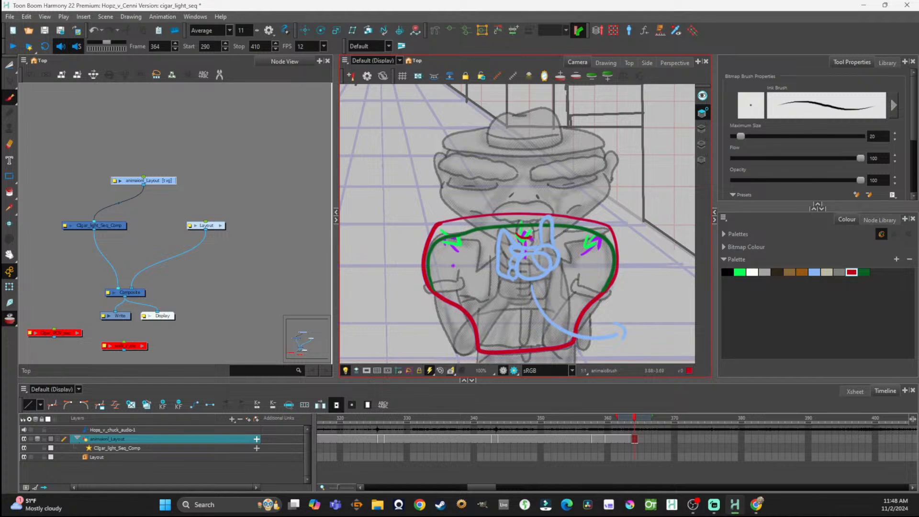
{"action": "key", "text": "ctrl+z"}
Step: Add brown strokes at frame 364 over the light blue hand and around its fingertips below the mouth
{"action": "left_click", "coordinate": [840, 272]}
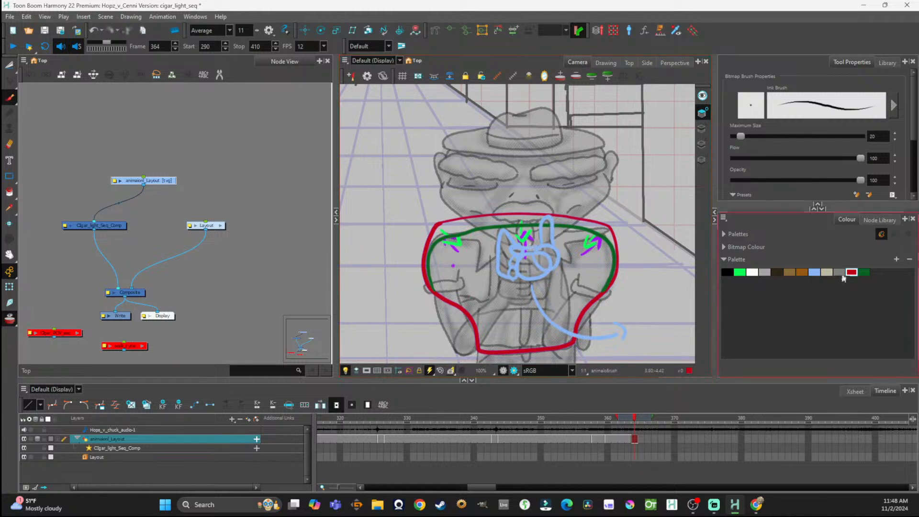
{"action": "left_click", "coordinate": [862, 273]}
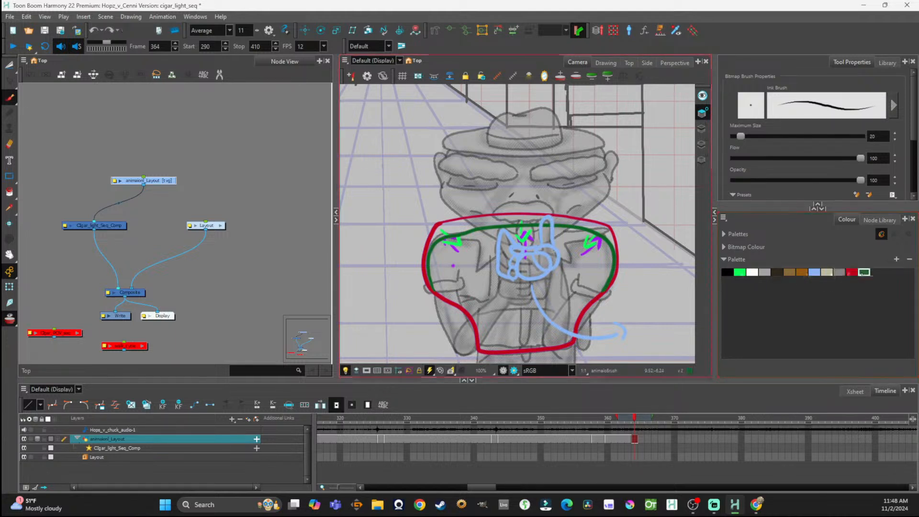
{"action": "left_click", "coordinate": [765, 272]}
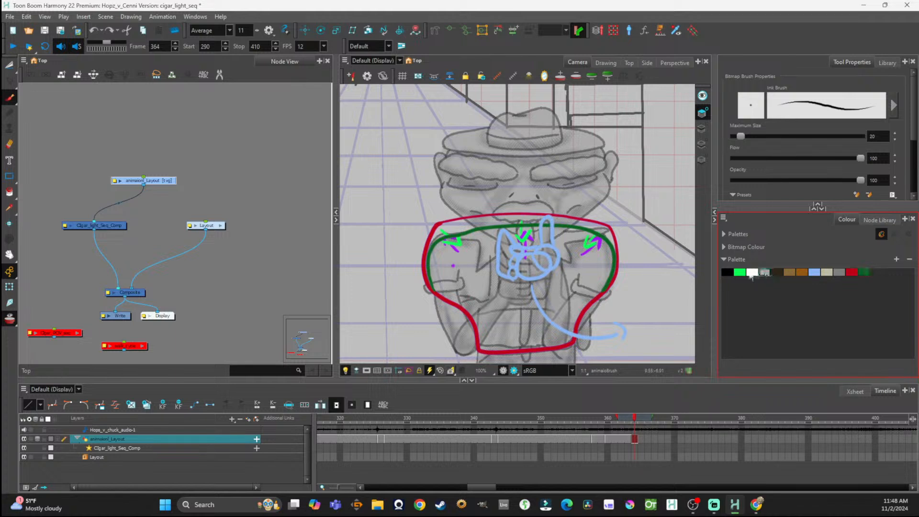
{"action": "left_click", "coordinate": [790, 272]}
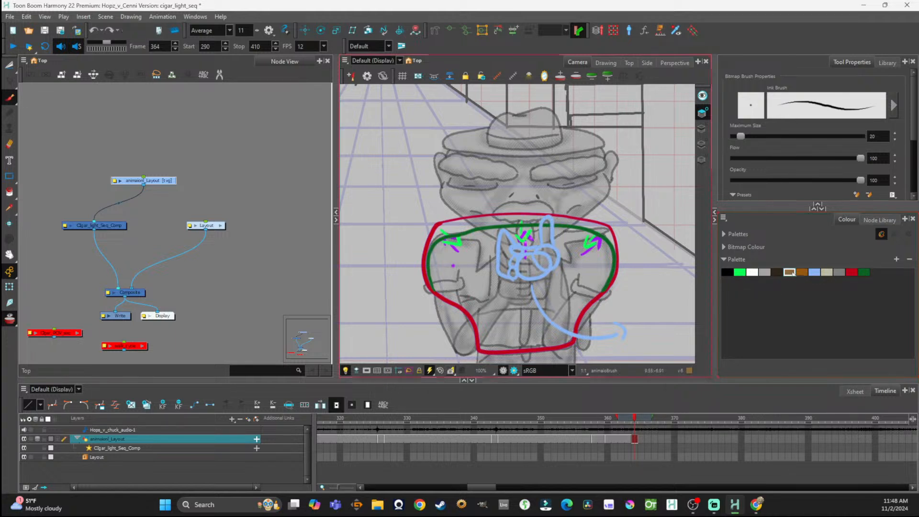
{"action": "left_click_drag", "start_coordinate": [541, 248], "coordinate": [530, 270]}
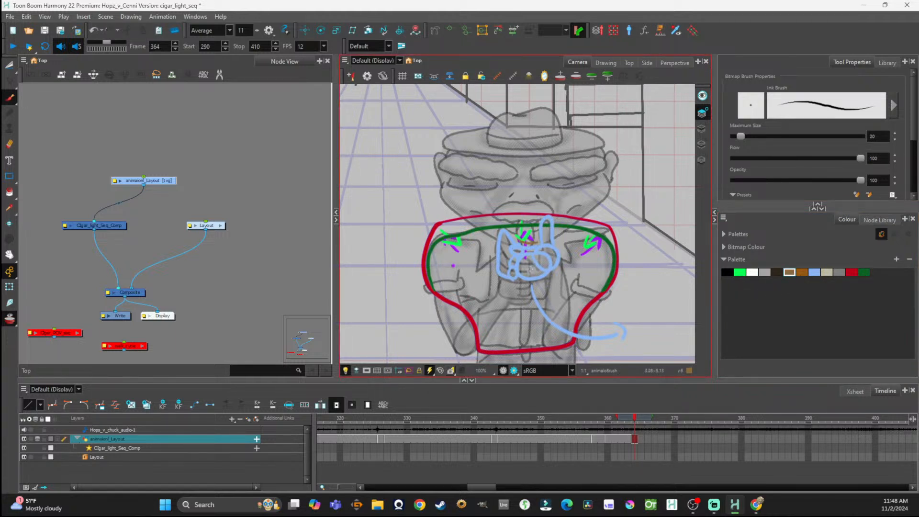
{"action": "left_click_drag", "start_coordinate": [496, 228], "coordinate": [556, 224]}
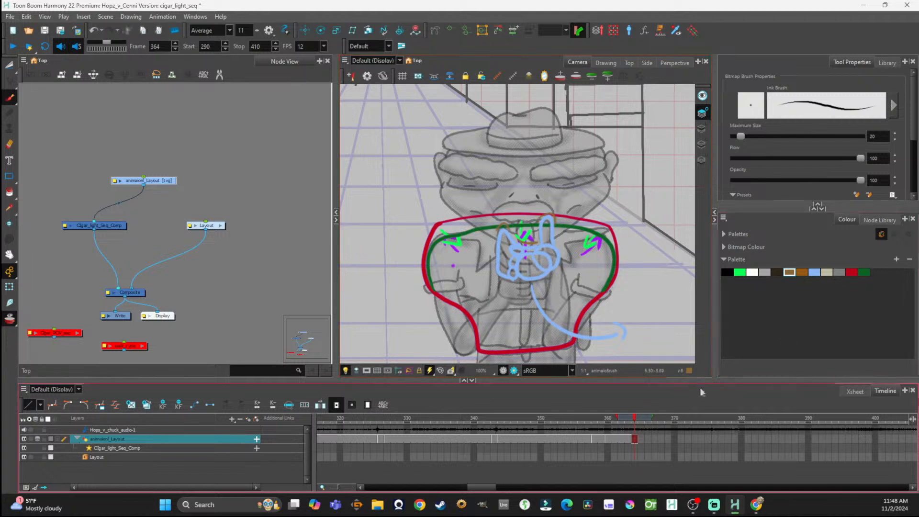
Step: Extend the frame 364 pose drawing to frame 368 and scrub between the frames to check its timing
{"action": "left_click", "coordinate": [647, 424]}
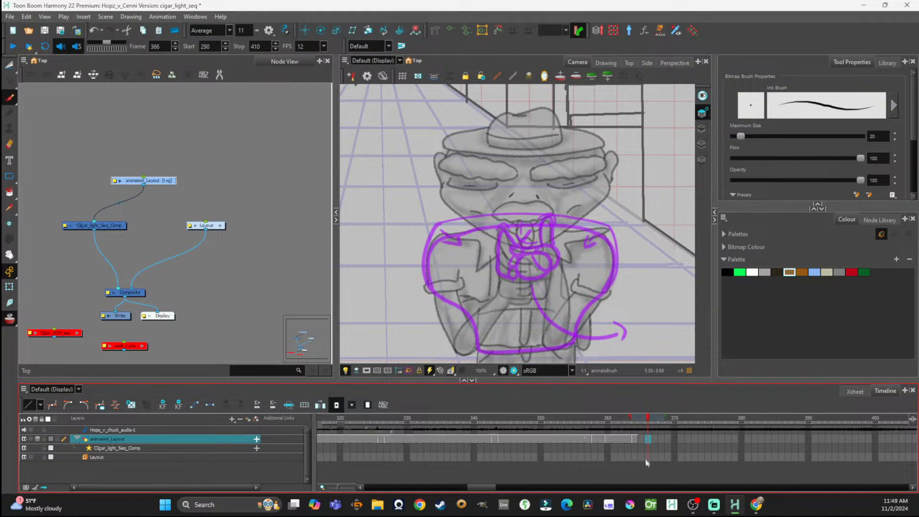
{"action": "mouse_move", "coordinate": [645, 440]}
{"action": "left_mouse_down"}
{"action": "mouse_move", "coordinate": [622, 440]}
{"action": "mouse_move", "coordinate": [655, 442]}
{"action": "left_mouse_up"}
{"action": "left_click", "coordinate": [320, 405]}
{"action": "left_click", "coordinate": [662, 439]}
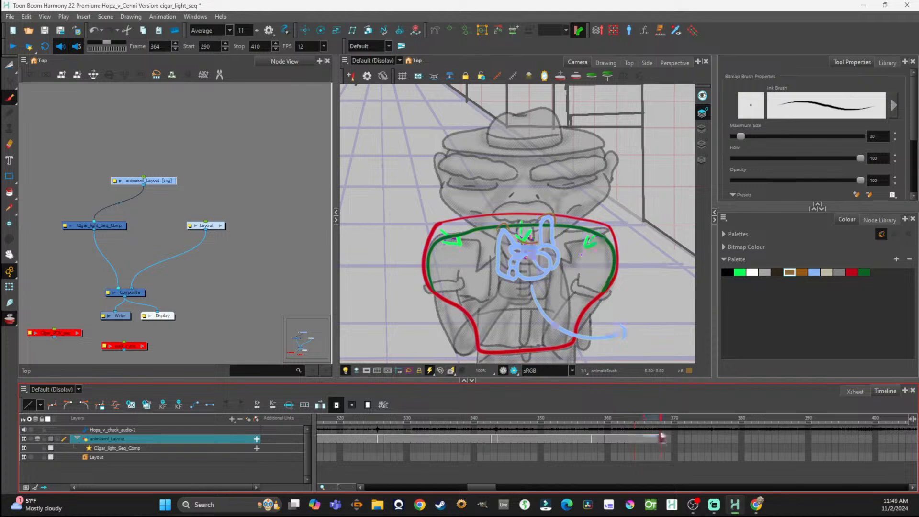
{"action": "mouse_move", "coordinate": [662, 421]}
{"action": "left_mouse_down"}
{"action": "mouse_move", "coordinate": [642, 422]}
{"action": "mouse_move", "coordinate": [788, 444]}
{"action": "mouse_move", "coordinate": [659, 437]}
{"action": "left_mouse_up"}
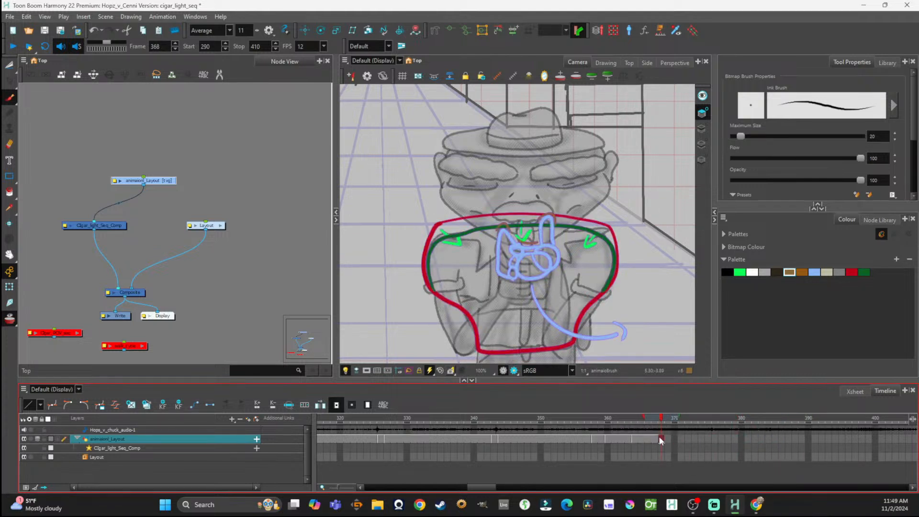
{"action": "left_click", "coordinate": [641, 440]}
{"action": "left_click", "coordinate": [660, 439]}
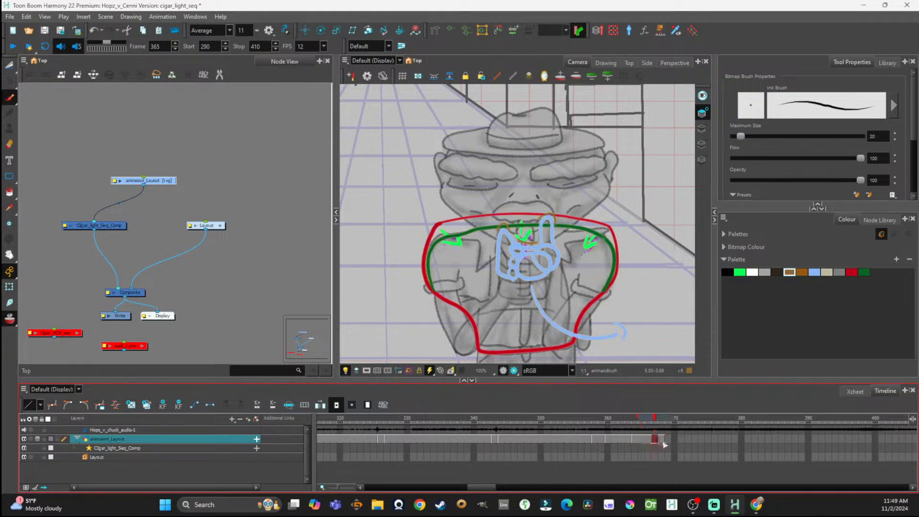
Step: Scrub the animation layout between frames 364 and 368 to review the torso and hand timing
{"action": "left_click", "coordinate": [640, 439]}
{"action": "left_click", "coordinate": [635, 419]}
{"action": "left_click", "coordinate": [641, 420]}
{"action": "left_click", "coordinate": [648, 419]}
{"action": "left_click_drag", "start_coordinate": [651, 421], "coordinate": [636, 420]}
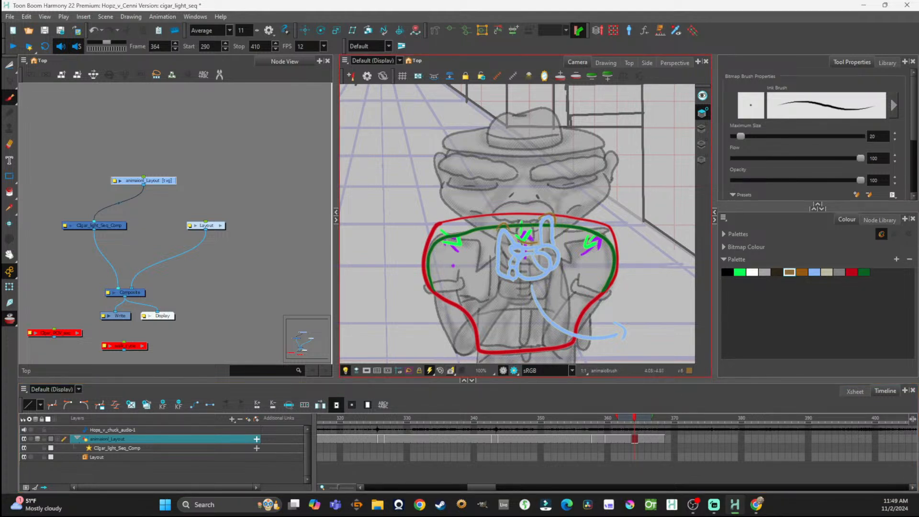
{"action": "left_click", "coordinate": [816, 273]}
{"action": "key", "text": "period"}
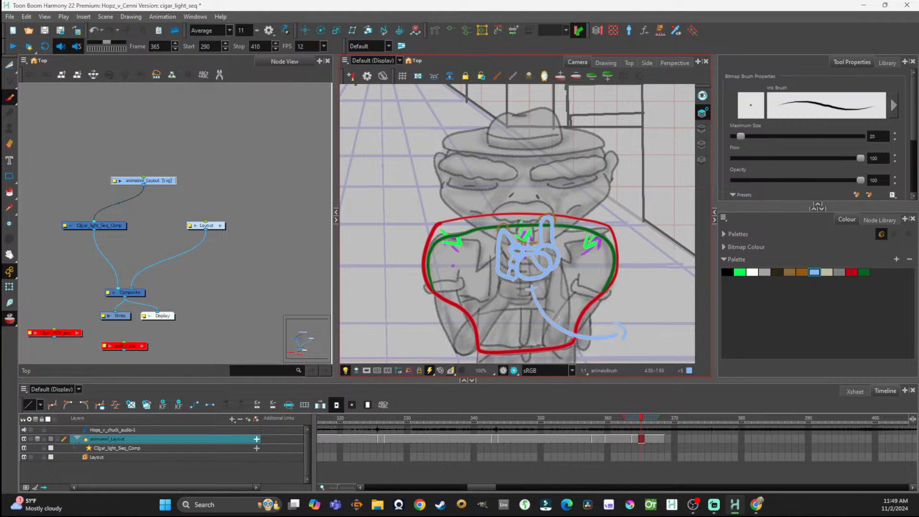
{"action": "key", "text": "ctrl+z"}
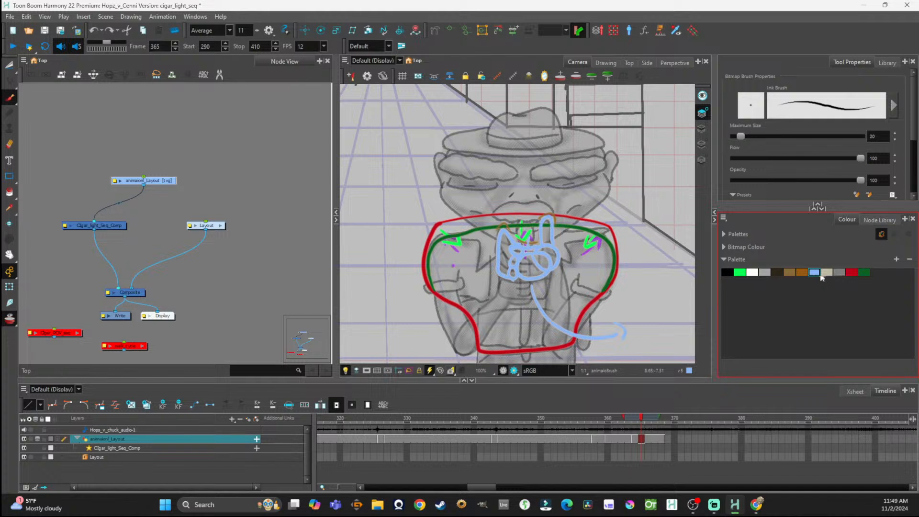
Step: Brush a beige motion path with crossing tick marks alongside the light blue arc on the frame 366 drawing
{"action": "left_click", "coordinate": [823, 273]}
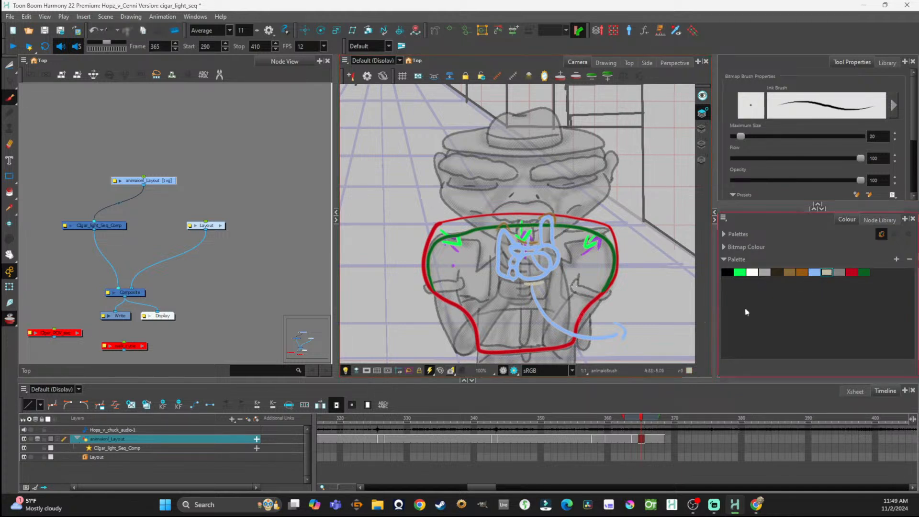
{"action": "left_click", "coordinate": [648, 420]}
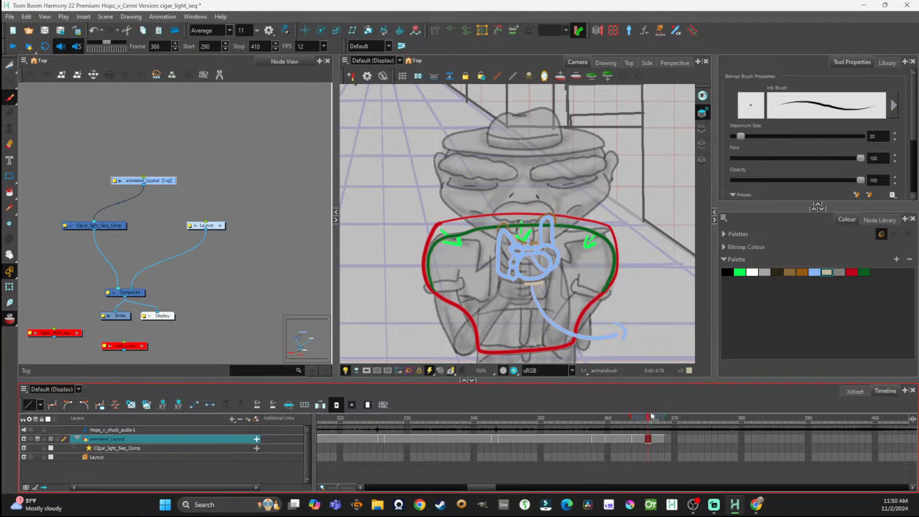
{"action": "left_click", "coordinate": [654, 418]}
{"action": "left_click", "coordinate": [648, 418]}
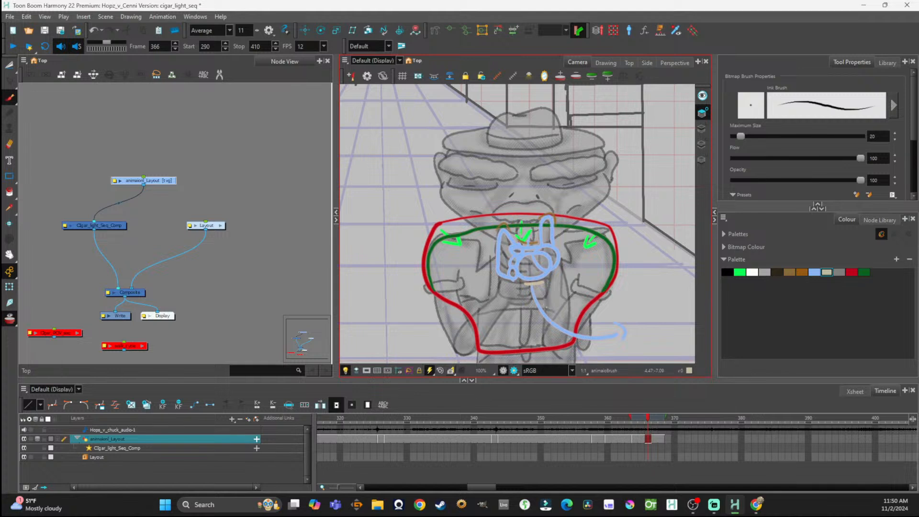
{"action": "left_click_drag", "start_coordinate": [535, 289], "coordinate": [564, 318]}
{"action": "mouse_move", "coordinate": [567, 315]}
{"action": "left_mouse_down"}
{"action": "mouse_move", "coordinate": [563, 322]}
{"action": "mouse_move", "coordinate": [597, 330]}
{"action": "left_mouse_up"}
Step: Check the drawing settings in the animation layout layer's properties at frame 367
{"action": "left_click", "coordinate": [655, 437]}
{"action": "double_click", "coordinate": [125, 181]}
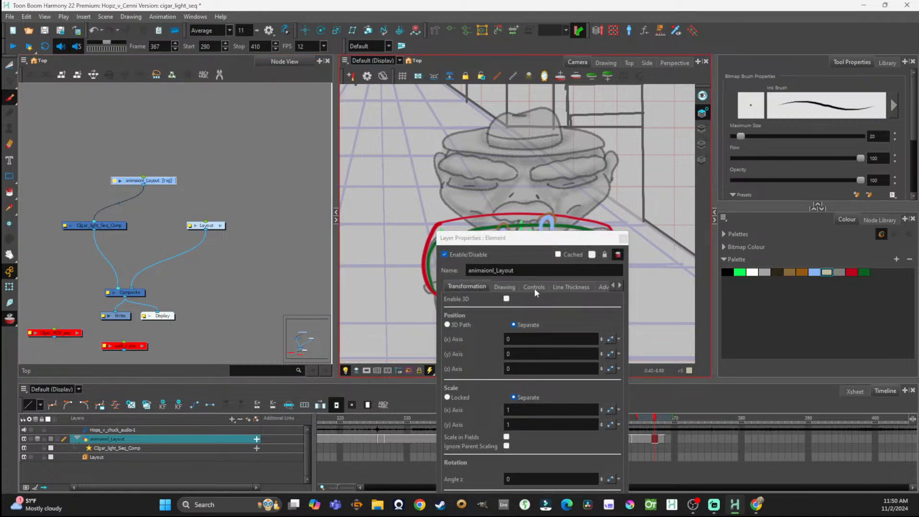
{"action": "left_click", "coordinate": [513, 287]}
{"action": "left_click", "coordinate": [623, 239]}
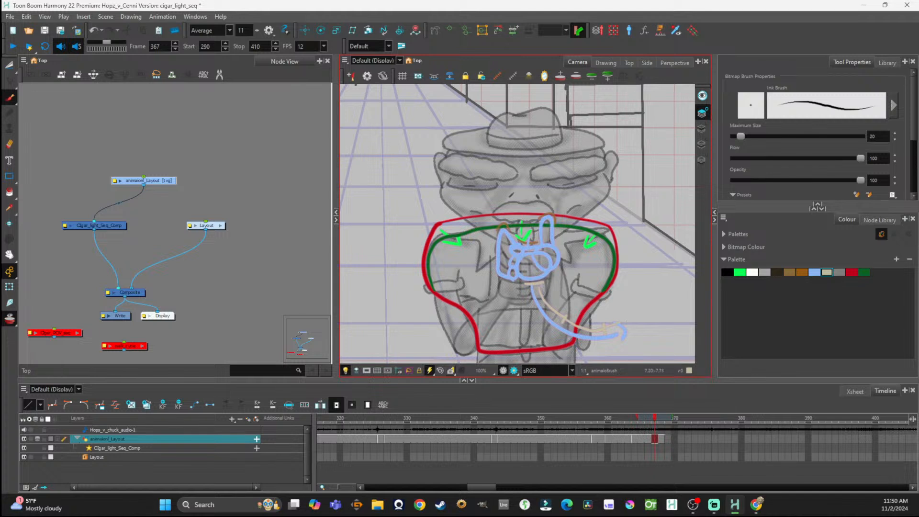
Step: Undo the last beige stroke and brush a light blue hand at the end of the arc on frame 367
{"action": "left_click", "coordinate": [651, 436]}
{"action": "left_click", "coordinate": [656, 417]}
{"action": "mouse_move", "coordinate": [655, 419]}
{"action": "left_mouse_down"}
{"action": "mouse_move", "coordinate": [636, 419]}
{"action": "mouse_move", "coordinate": [642, 424]}
{"action": "left_mouse_up"}
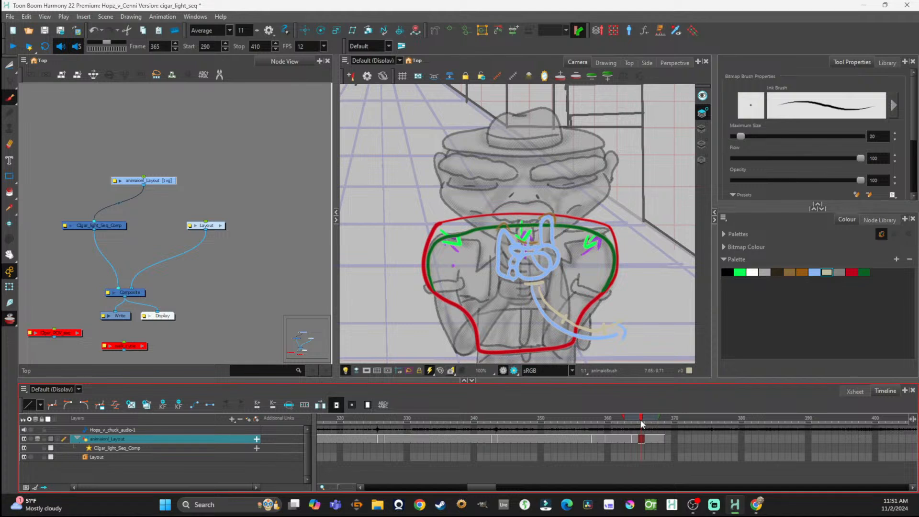
{"action": "left_click_drag", "start_coordinate": [641, 420], "coordinate": [654, 425]}
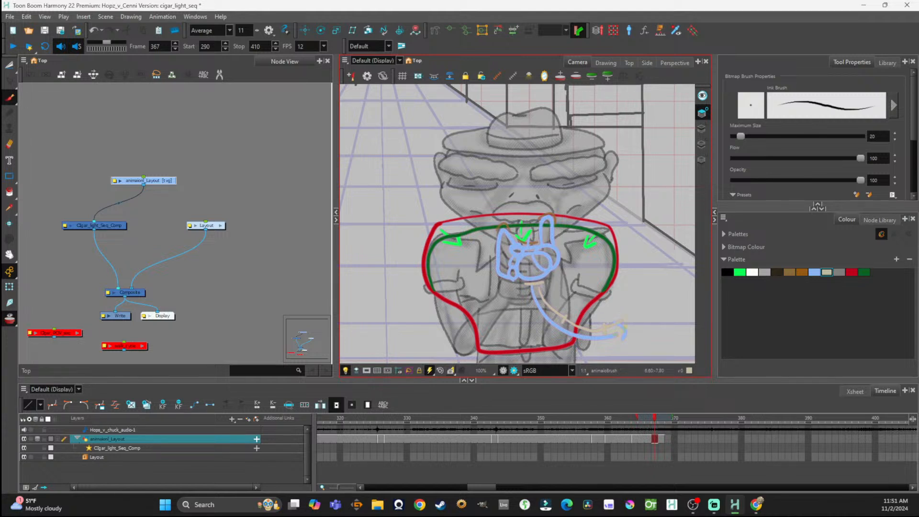
{"action": "key", "text": "ctrl+z"}
{"action": "left_click", "coordinate": [814, 272]}
{"action": "left_click_drag", "start_coordinate": [618, 334], "coordinate": [623, 321]}
{"action": "left_click_drag", "start_coordinate": [610, 340], "coordinate": [635, 337]}
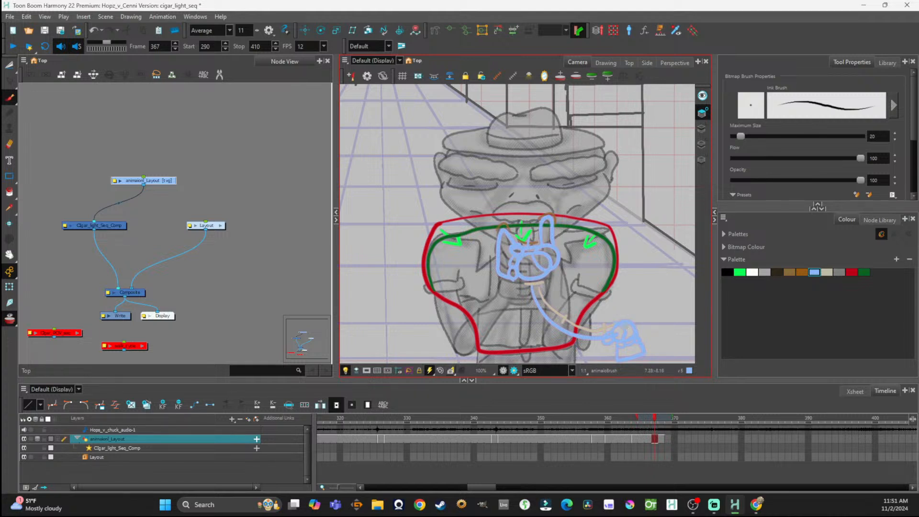
Step: Draw the light blue hand again on frame 369, tracing the onion skin at the end of the arc
{"action": "left_click", "coordinate": [827, 271]}
{"action": "left_click", "coordinate": [656, 439]}
{"action": "mouse_move", "coordinate": [655, 419]}
{"action": "left_mouse_down"}
{"action": "mouse_move", "coordinate": [637, 422]}
{"action": "mouse_move", "coordinate": [660, 425]}
{"action": "left_mouse_up"}
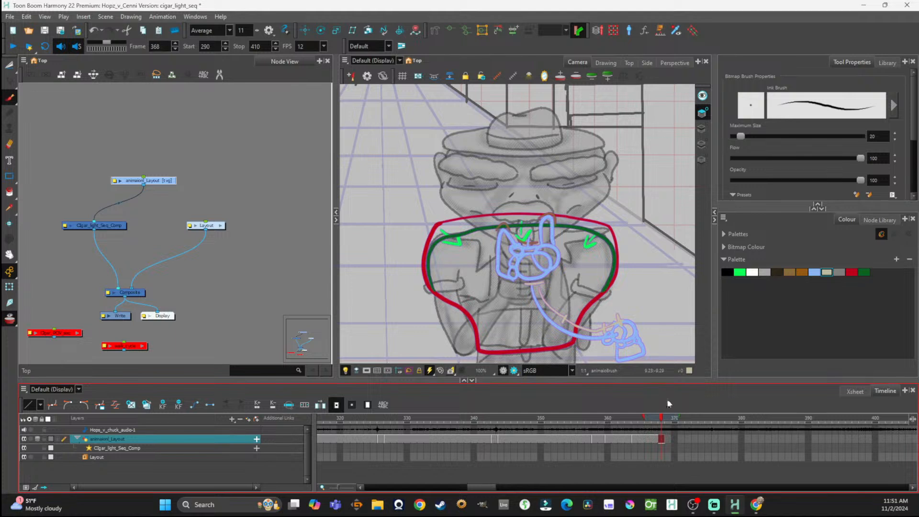
{"action": "left_click", "coordinate": [666, 439]}
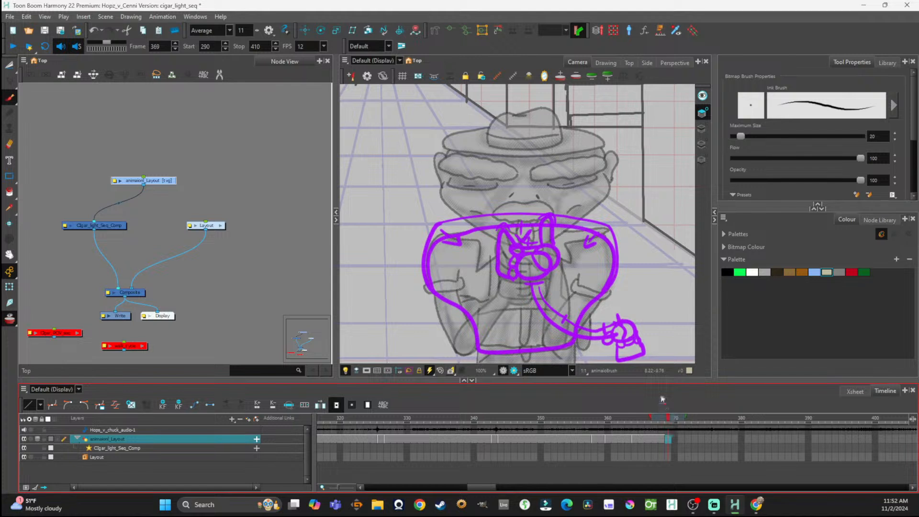
{"action": "left_click", "coordinate": [814, 272]}
{"action": "mouse_move", "coordinate": [620, 321]}
{"action": "left_mouse_down"}
{"action": "mouse_move", "coordinate": [607, 336]}
{"action": "mouse_move", "coordinate": [613, 324]}
{"action": "mouse_move", "coordinate": [636, 328]}
{"action": "mouse_move", "coordinate": [623, 344]}
{"action": "mouse_move", "coordinate": [639, 339]}
{"action": "mouse_move", "coordinate": [624, 338]}
{"action": "mouse_move", "coordinate": [637, 341]}
{"action": "mouse_move", "coordinate": [627, 358]}
{"action": "mouse_move", "coordinate": [646, 340]}
{"action": "left_mouse_up"}
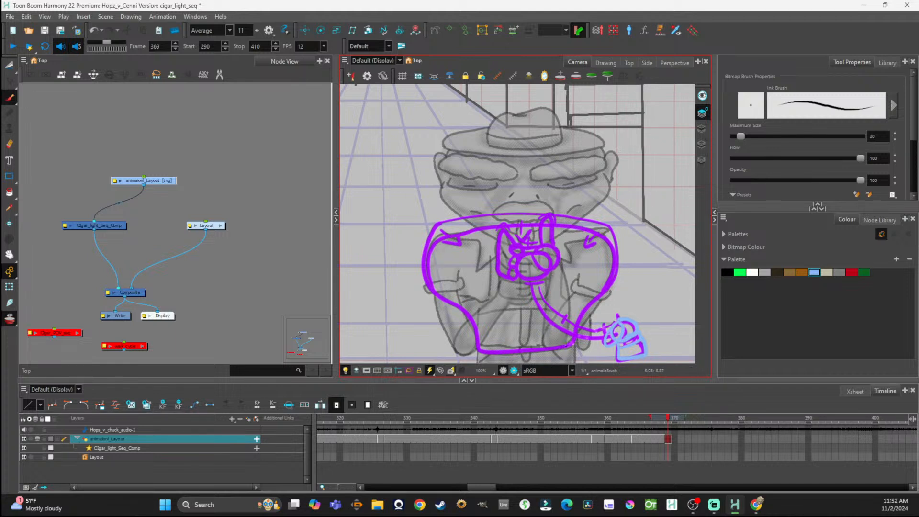
Step: Brush an orange-brown elbow circle inside the torso outline's lower corner at frame 366 on the Colour Art layer
{"action": "left_click", "coordinate": [648, 438]}
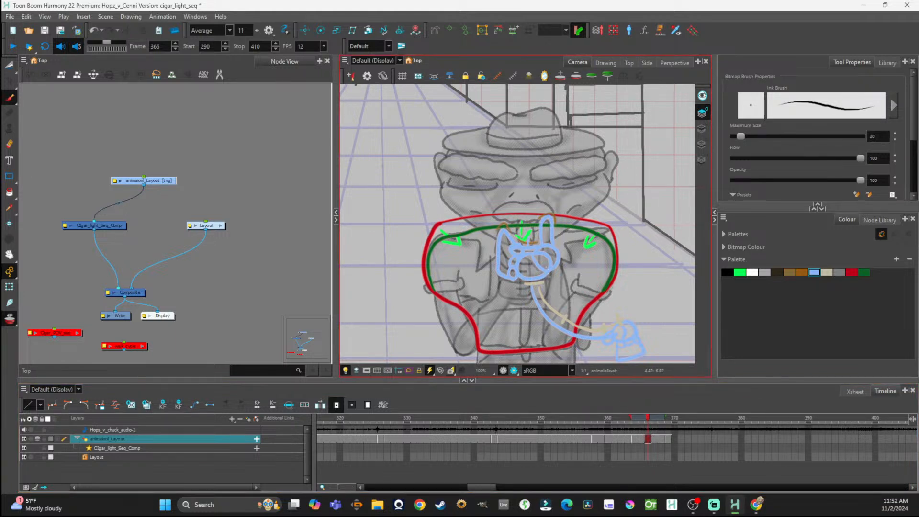
{"action": "mouse_move", "coordinate": [551, 340]}
{"action": "left_mouse_down"}
{"action": "mouse_move", "coordinate": [546, 331]}
{"action": "mouse_move", "coordinate": [566, 340]}
{"action": "left_mouse_up"}
{"action": "key", "text": "s"}
{"action": "left_click", "coordinate": [802, 272]}
{"action": "key", "text": "alt+b"}
{"action": "mouse_move", "coordinate": [549, 331]}
{"action": "left_mouse_down"}
{"action": "mouse_move", "coordinate": [557, 345]}
{"action": "mouse_move", "coordinate": [561, 332]}
{"action": "left_mouse_up"}
{"action": "left_click", "coordinate": [703, 145]}
{"action": "left_click_drag", "start_coordinate": [565, 330], "coordinate": [551, 330]}
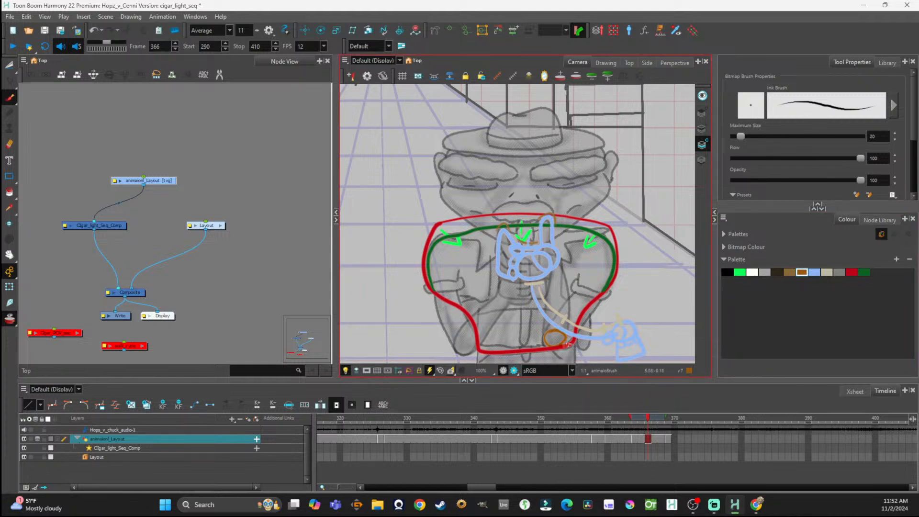
Step: Brush an orange-brown arc at frame 368 from the elbow circle up past the arm, ending in a second circle
{"action": "left_click_drag", "start_coordinate": [659, 431], "coordinate": [668, 430]}
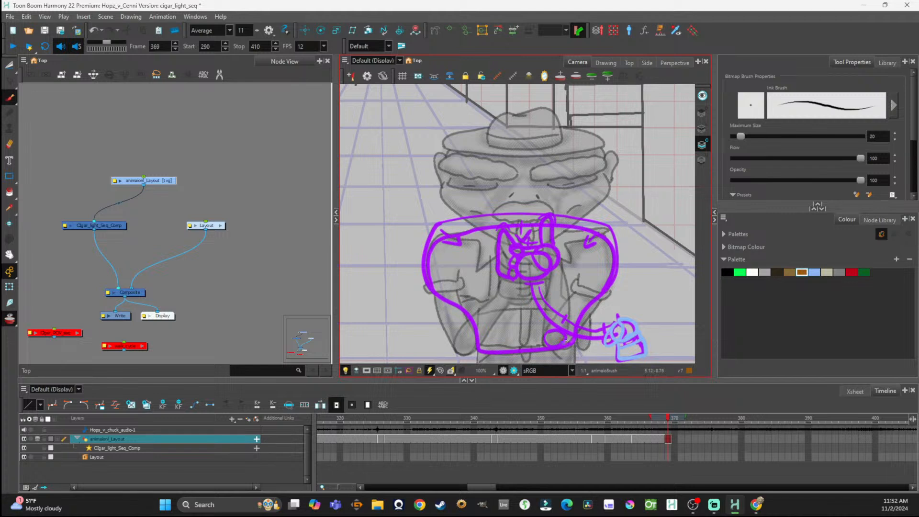
{"action": "left_click", "coordinate": [663, 438]}
{"action": "mouse_move", "coordinate": [557, 347]}
{"action": "left_mouse_down"}
{"action": "mouse_move", "coordinate": [619, 316]}
{"action": "mouse_move", "coordinate": [640, 278]}
{"action": "left_mouse_up"}
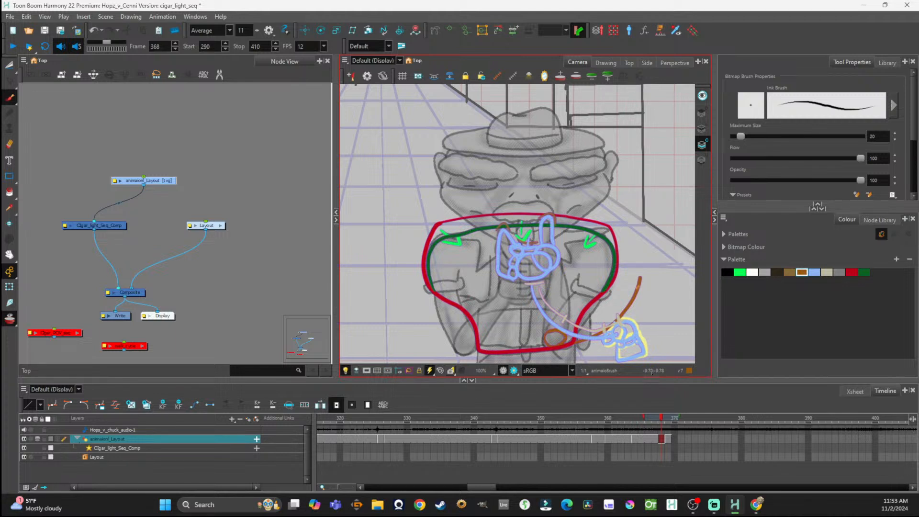
{"action": "mouse_move", "coordinate": [627, 267]}
{"action": "left_mouse_down"}
{"action": "mouse_move", "coordinate": [635, 284]}
{"action": "mouse_move", "coordinate": [627, 266]}
{"action": "left_mouse_up"}
Step: Add a small orange-brown in-between circle near the middle of the elbow arc at frame 367, undoing the extra stroke
{"action": "left_click_drag", "start_coordinate": [663, 418], "coordinate": [639, 419]}
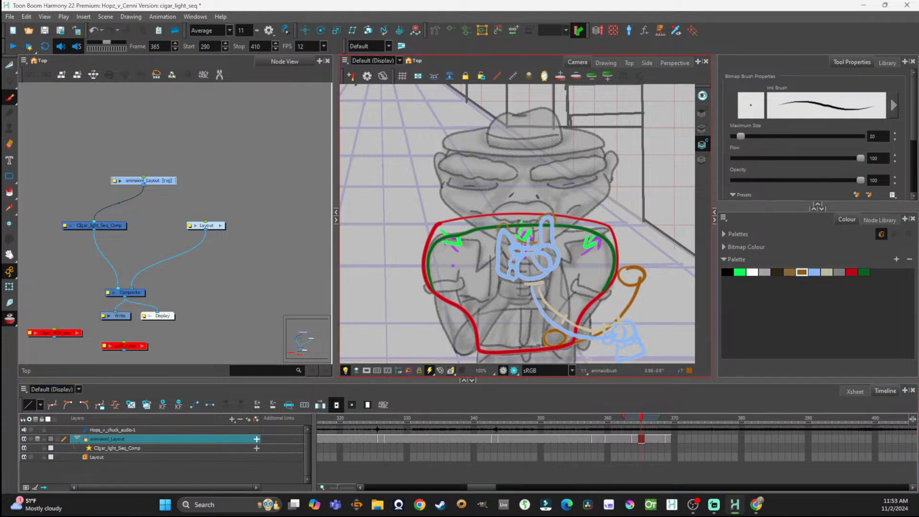
{"action": "left_click", "coordinate": [647, 419]}
{"action": "left_click", "coordinate": [651, 438]}
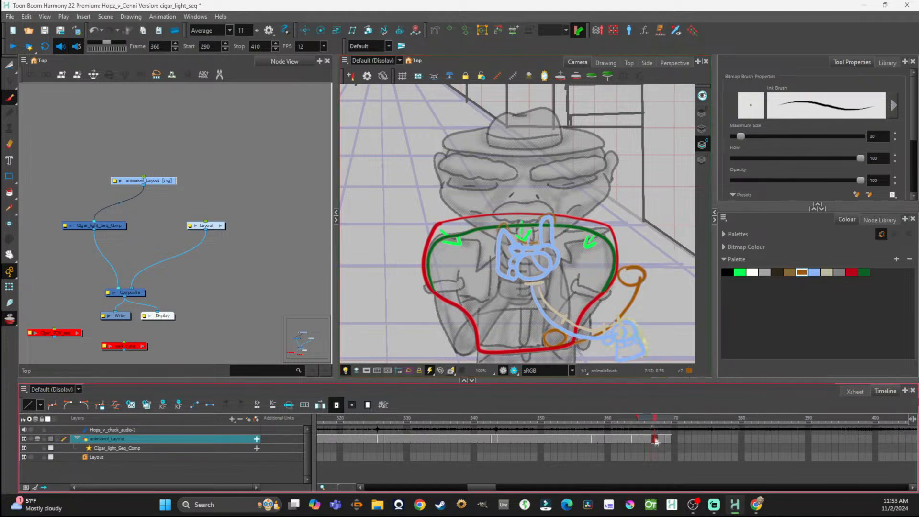
{"action": "left_click", "coordinate": [648, 438]}
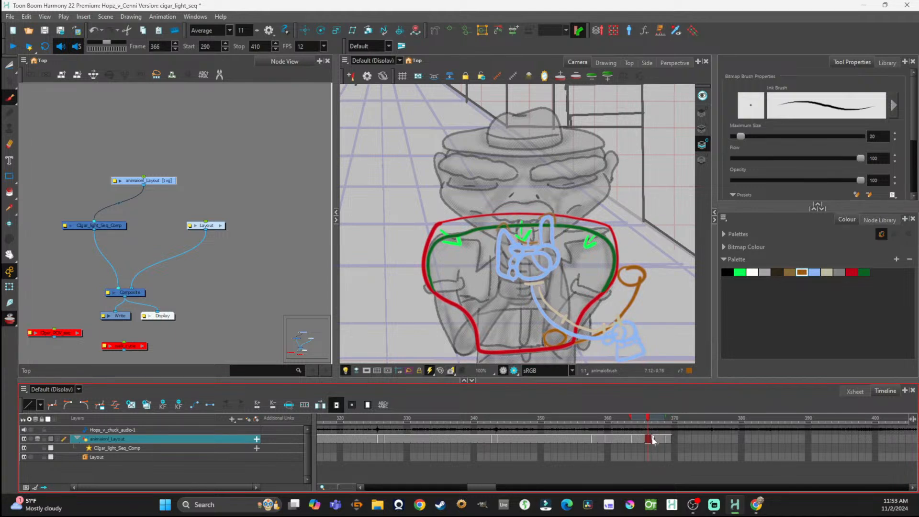
{"action": "left_click", "coordinate": [654, 439]}
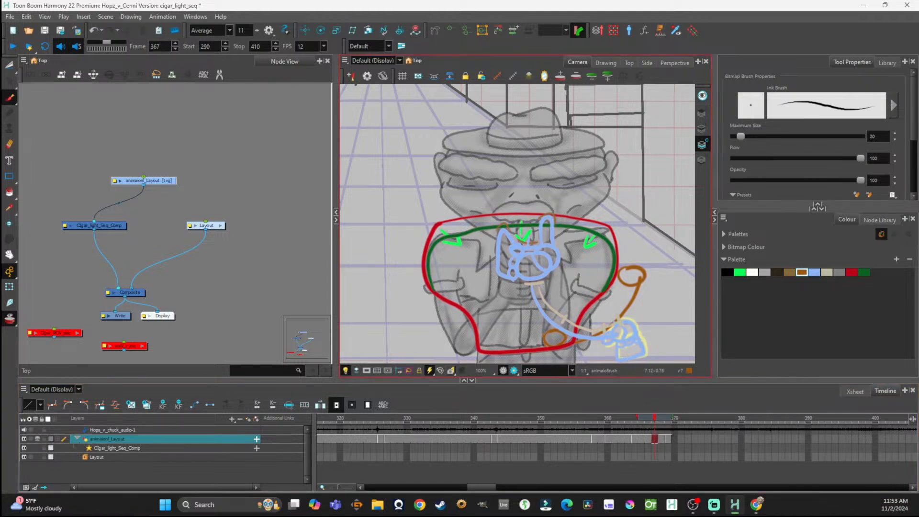
{"action": "mouse_move", "coordinate": [598, 312]}
{"action": "left_mouse_down"}
{"action": "mouse_move", "coordinate": [599, 328]}
{"action": "mouse_move", "coordinate": [601, 308]}
{"action": "left_mouse_up"}
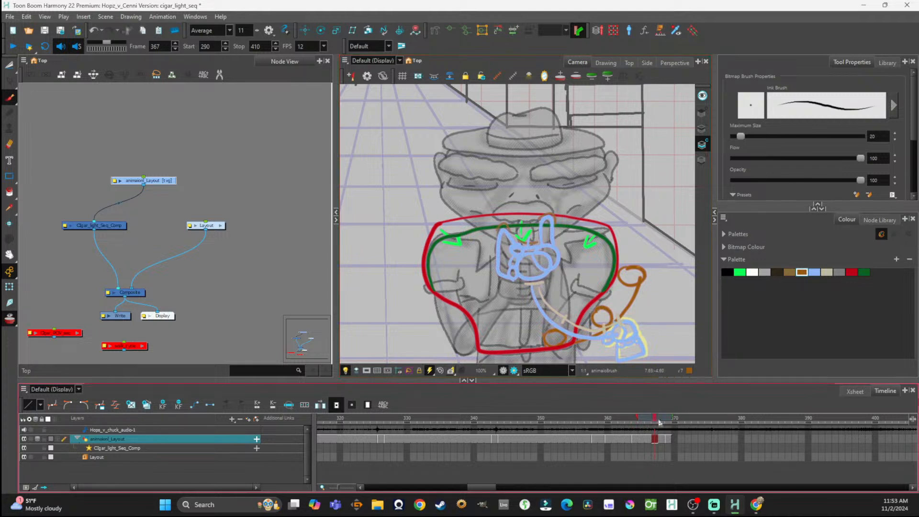
{"action": "mouse_move", "coordinate": [592, 310]}
{"action": "left_mouse_down"}
{"action": "mouse_move", "coordinate": [580, 318]}
{"action": "mouse_move", "coordinate": [607, 295]}
{"action": "left_mouse_up"}
{"action": "key", "text": "ctrl+z"}
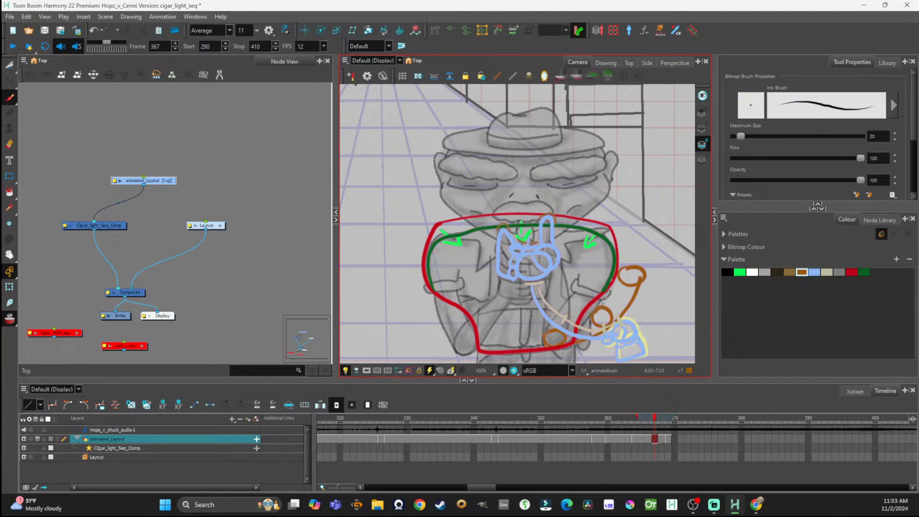
Step: Mark a short orange-brown tick across the elbow arc just below its upper circle at frame 368
{"action": "left_click", "coordinate": [661, 419]}
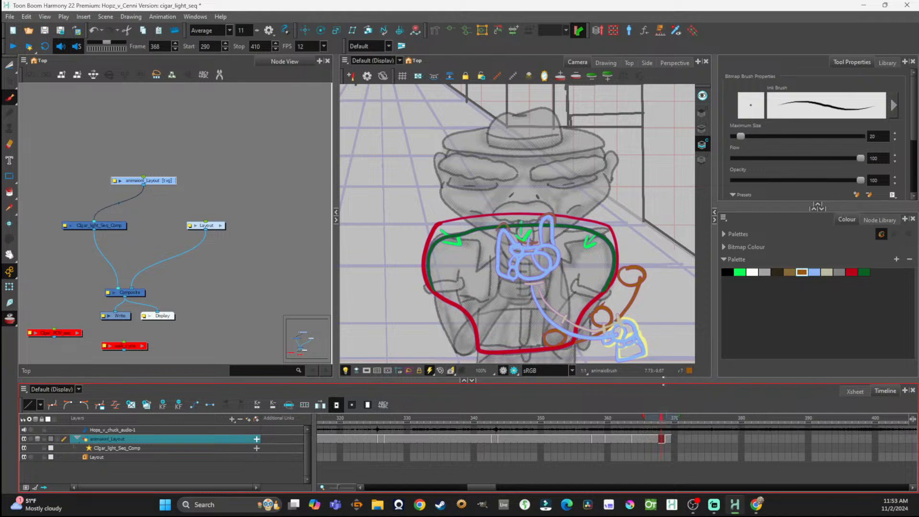
{"action": "left_click", "coordinate": [668, 418]}
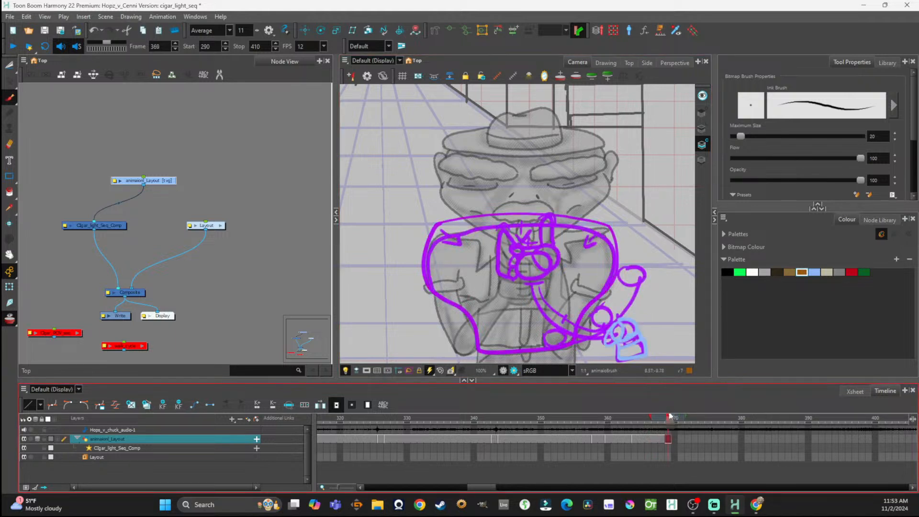
{"action": "left_click", "coordinate": [662, 419]}
{"action": "left_click_drag", "start_coordinate": [626, 290], "coordinate": [648, 289]}
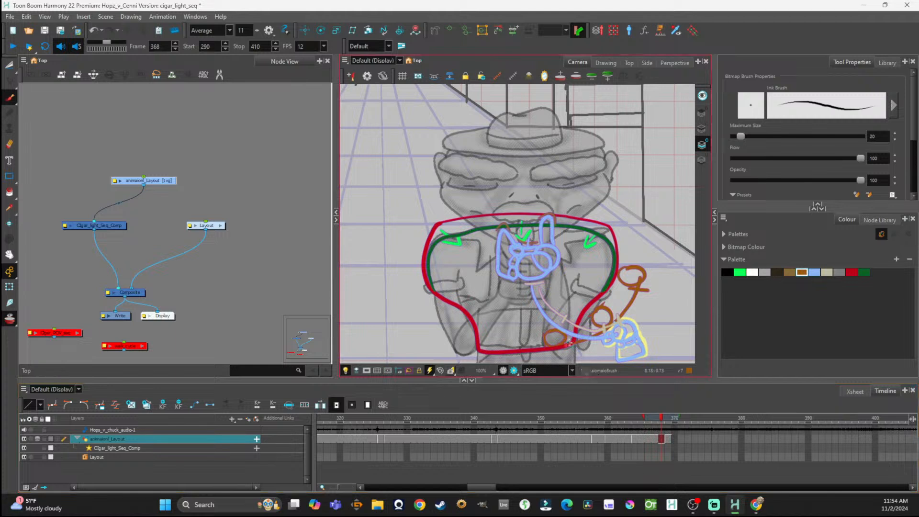
Step: Trace the upper elbow circle in orange-brown on frame 369 and undo the extra stroke near the shoulder
{"action": "mouse_move", "coordinate": [661, 418]}
{"action": "left_mouse_down"}
{"action": "mouse_move", "coordinate": [641, 418]}
{"action": "mouse_move", "coordinate": [668, 418]}
{"action": "left_mouse_up"}
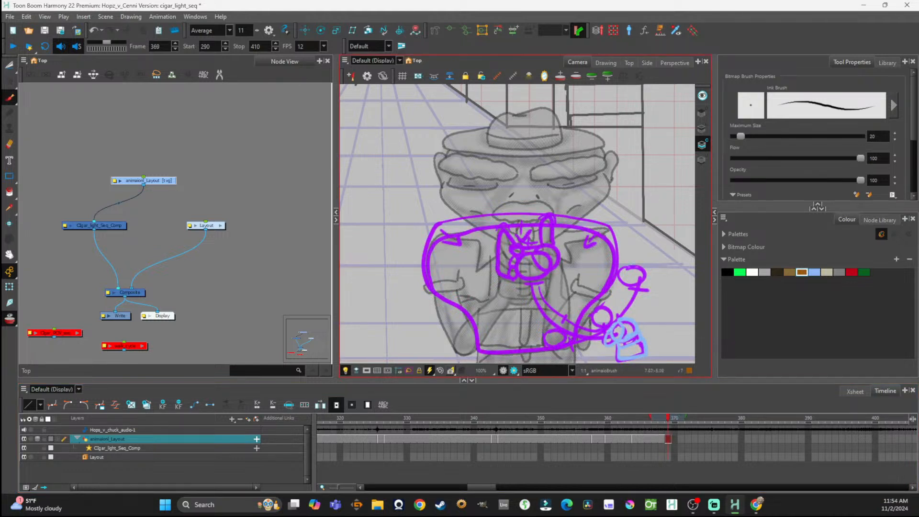
{"action": "mouse_move", "coordinate": [632, 264]}
{"action": "left_mouse_down"}
{"action": "mouse_move", "coordinate": [626, 283]}
{"action": "mouse_move", "coordinate": [638, 266]}
{"action": "left_mouse_up"}
{"action": "mouse_move", "coordinate": [595, 228]}
{"action": "left_mouse_down"}
{"action": "mouse_move", "coordinate": [577, 248]}
{"action": "mouse_move", "coordinate": [591, 251]}
{"action": "mouse_move", "coordinate": [604, 239]}
{"action": "mouse_move", "coordinate": [590, 225]}
{"action": "left_mouse_up"}
{"action": "key", "text": "ctrl+z"}
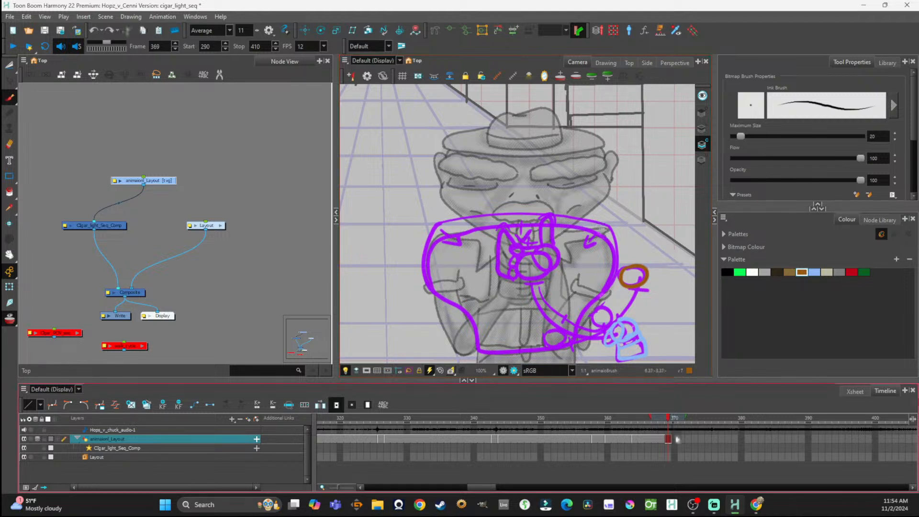
Step: Draw a dark brown shoulder circle at frame 364 on the Underlay layer, undoing the first attempt and redrawing it
{"action": "left_click", "coordinate": [634, 437]}
{"action": "left_click", "coordinate": [778, 273]}
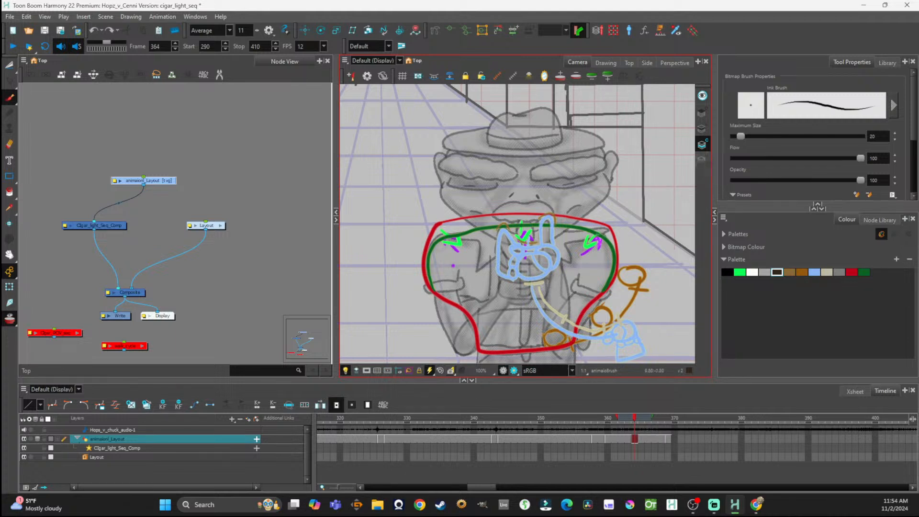
{"action": "left_click", "coordinate": [702, 159]}
{"action": "mouse_move", "coordinate": [588, 229]}
{"action": "left_mouse_down"}
{"action": "mouse_move", "coordinate": [583, 253]}
{"action": "mouse_move", "coordinate": [602, 253]}
{"action": "mouse_move", "coordinate": [587, 228]}
{"action": "left_mouse_up"}
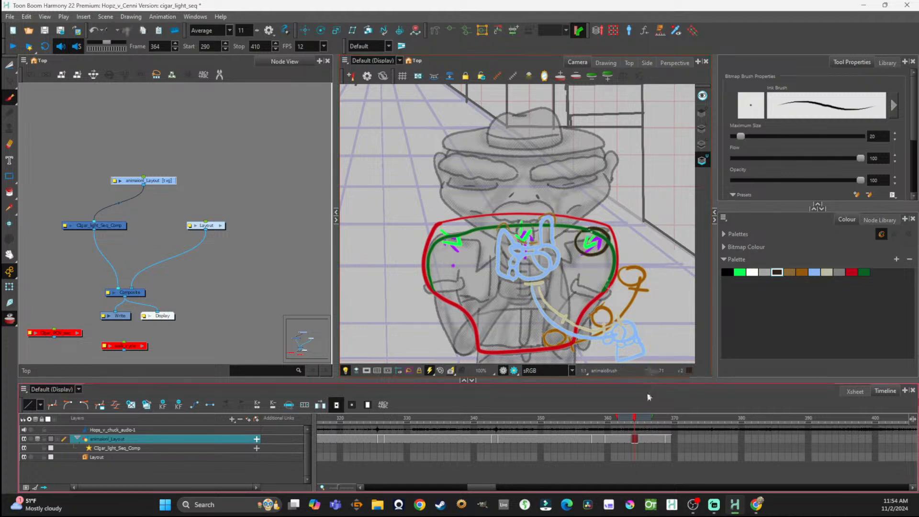
{"action": "key", "text": "ctrl+z"}
{"action": "key", "text": "ctrl+z"}
{"action": "mouse_move", "coordinate": [586, 234]}
{"action": "left_mouse_down"}
{"action": "mouse_move", "coordinate": [573, 248]}
{"action": "mouse_move", "coordinate": [599, 266]}
{"action": "mouse_move", "coordinate": [609, 245]}
{"action": "mouse_move", "coordinate": [588, 235]}
{"action": "left_mouse_up"}
Step: Draw a dark brown raised shoulder circle on frame 369, with a line linking it to the lower shoulder position
{"action": "left_click_drag", "start_coordinate": [636, 420], "coordinate": [668, 420]}
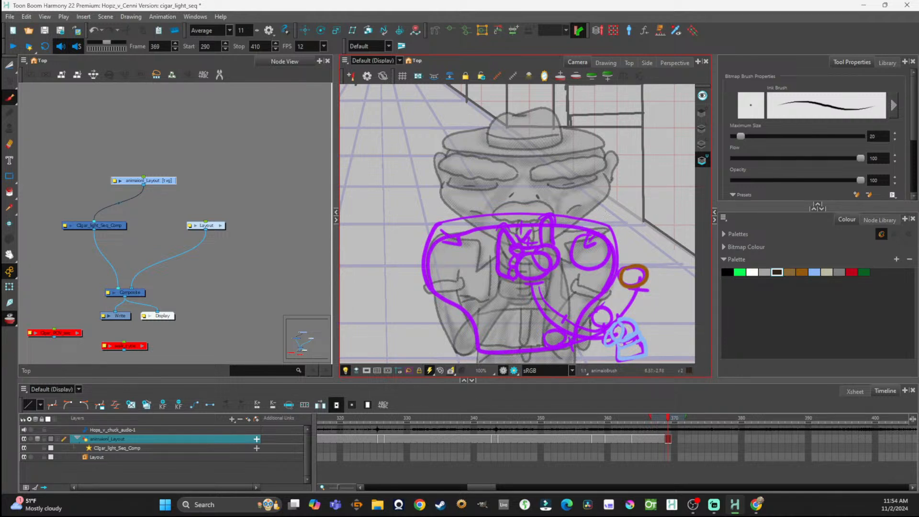
{"action": "mouse_move", "coordinate": [598, 216]}
{"action": "left_mouse_down"}
{"action": "mouse_move", "coordinate": [585, 224]}
{"action": "mouse_move", "coordinate": [596, 248]}
{"action": "mouse_move", "coordinate": [623, 231]}
{"action": "mouse_move", "coordinate": [595, 217]}
{"action": "left_mouse_up"}
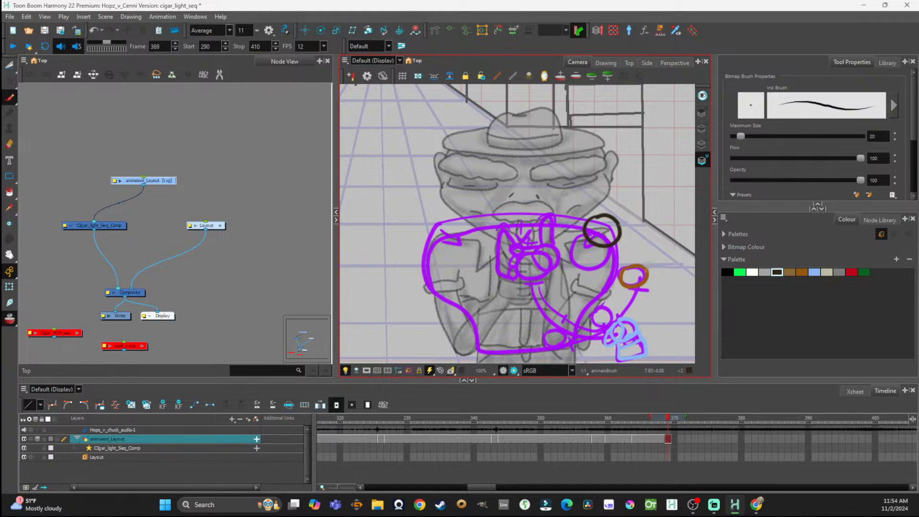
{"action": "key", "text": "ctrl+z"}
{"action": "mouse_move", "coordinate": [594, 219]}
{"action": "left_mouse_down"}
{"action": "mouse_move", "coordinate": [583, 223]}
{"action": "mouse_move", "coordinate": [598, 248]}
{"action": "mouse_move", "coordinate": [616, 220]}
{"action": "mouse_move", "coordinate": [613, 237]}
{"action": "left_mouse_up"}
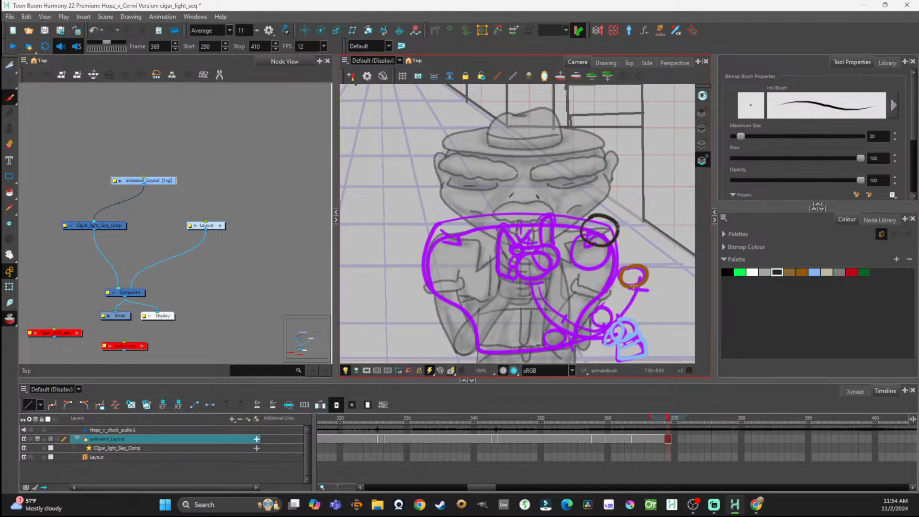
{"action": "left_click_drag", "start_coordinate": [583, 258], "coordinate": [599, 225]}
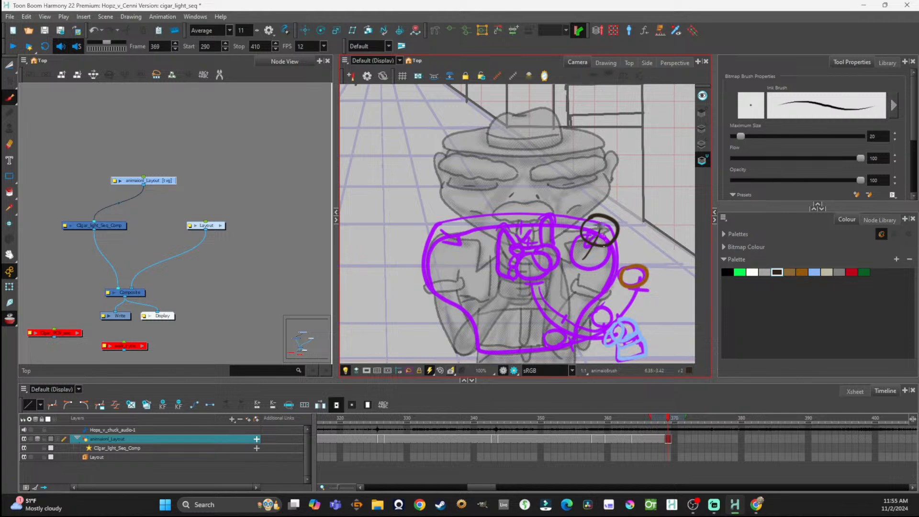
Step: Add a dark brown arrowhead to the upper end of the shoulder line at frame 368
{"action": "left_click", "coordinate": [662, 439]}
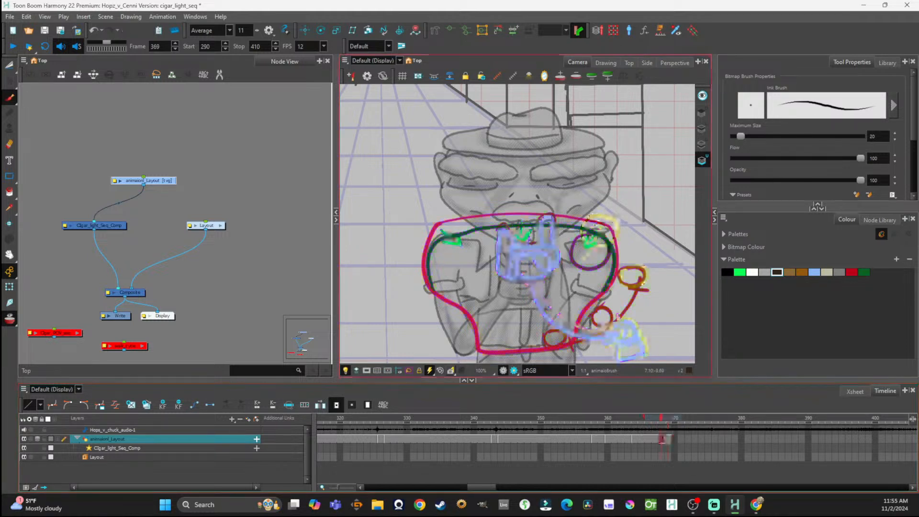
{"action": "left_click_drag", "start_coordinate": [598, 224], "coordinate": [605, 231]}
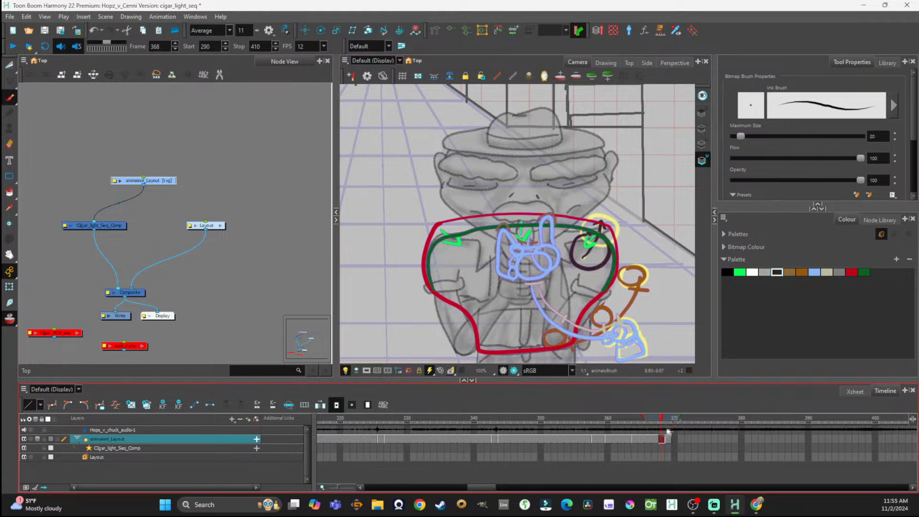
{"action": "left_click", "coordinate": [670, 419]}
{"action": "left_click_drag", "start_coordinate": [669, 419], "coordinate": [661, 419]}
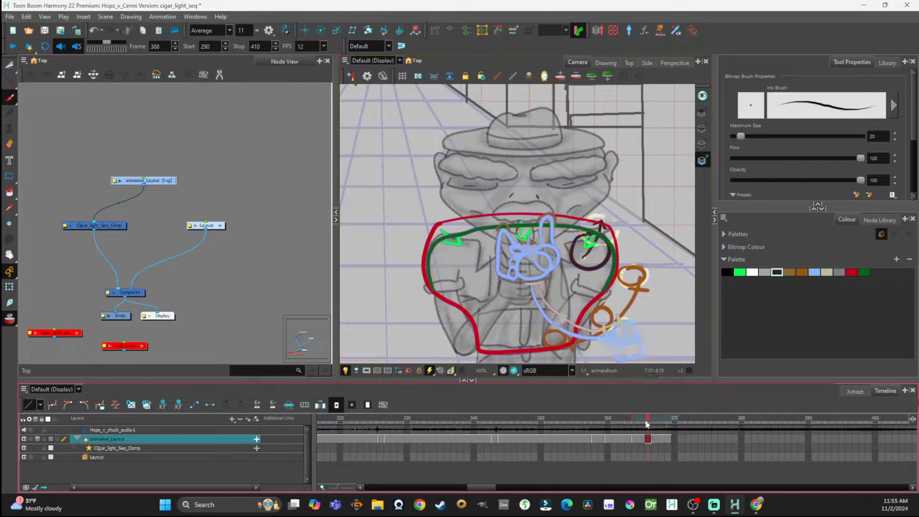
Step: Extend the beige hand arc upward through the raised hand at frame 364 on the Overlay layer, saving the scene when prompted
{"action": "left_click", "coordinate": [664, 423]}
{"action": "left_click_drag", "start_coordinate": [665, 423], "coordinate": [636, 425]}
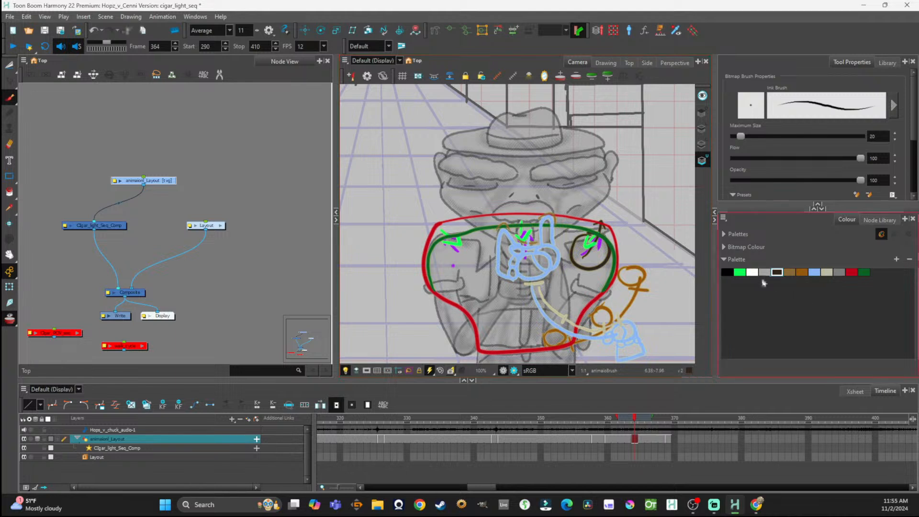
{"action": "left_click", "coordinate": [703, 129]}
{"action": "left_click", "coordinate": [828, 272]}
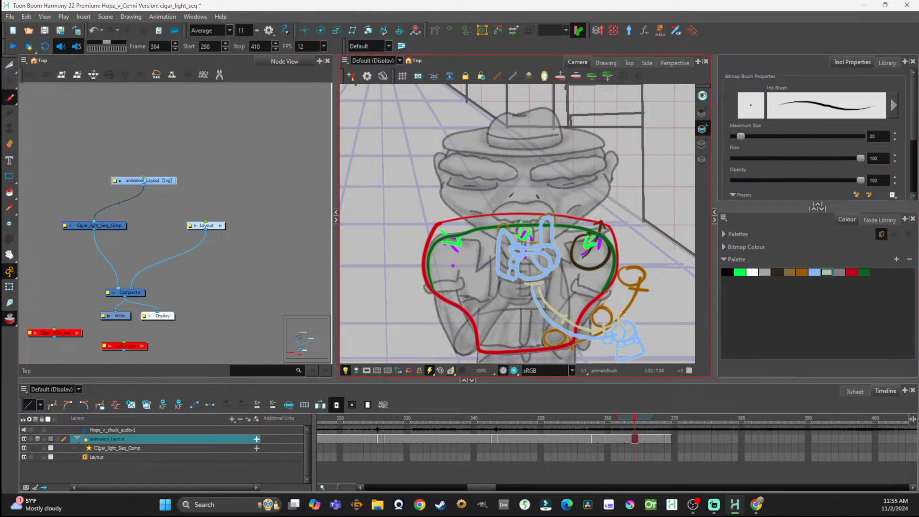
{"action": "left_click_drag", "start_coordinate": [526, 281], "coordinate": [532, 238]}
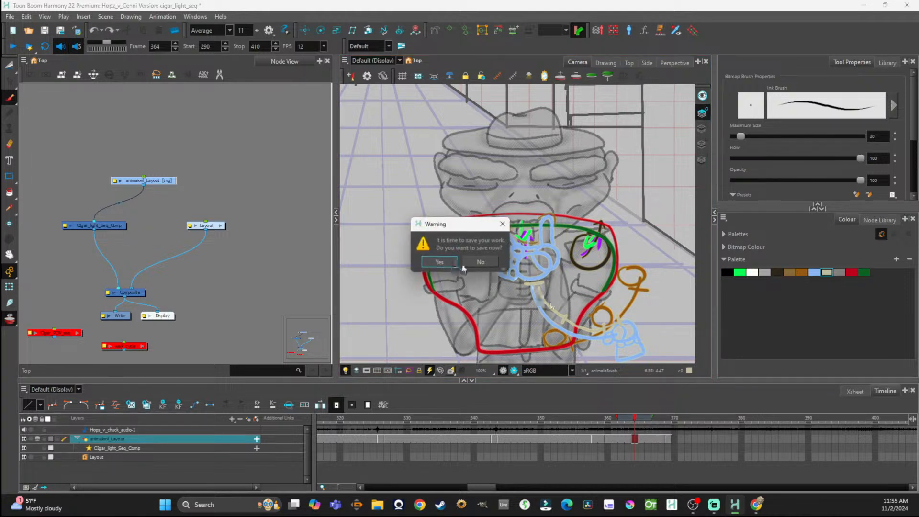
{"action": "left_click", "coordinate": [453, 265]}
{"action": "mouse_move", "coordinate": [532, 260]}
{"action": "left_mouse_down"}
{"action": "mouse_move", "coordinate": [533, 270]}
{"action": "mouse_move", "coordinate": [539, 241]}
{"action": "left_mouse_up"}
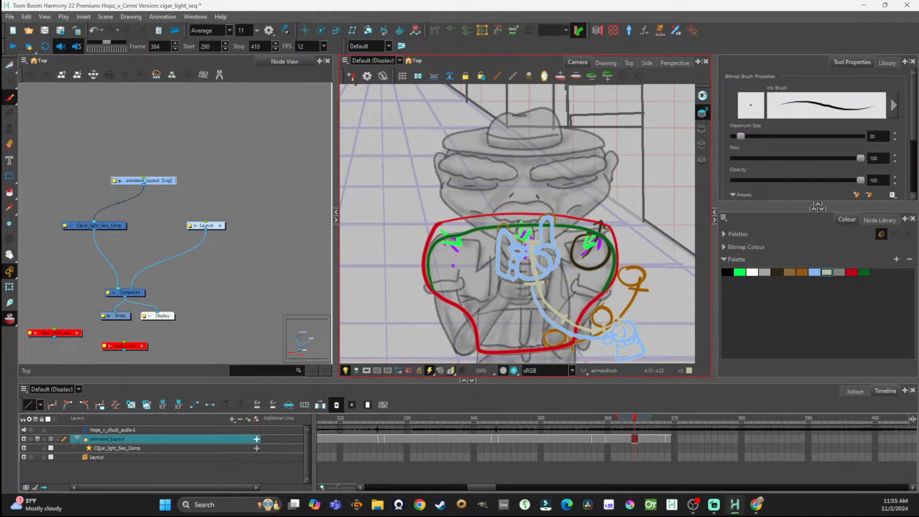
Step: Switch to the Underlay layer at frame 367 and bring its art to the top of the view
{"action": "left_click", "coordinate": [642, 418]}
{"action": "left_click_drag", "start_coordinate": [642, 418], "coordinate": [654, 418]}
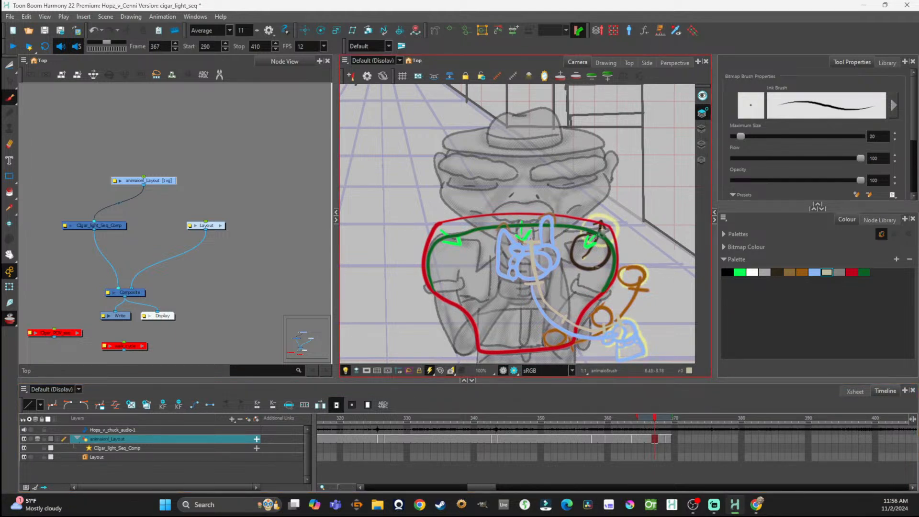
{"action": "left_click", "coordinate": [703, 160]}
{"action": "left_click", "coordinate": [366, 372]}
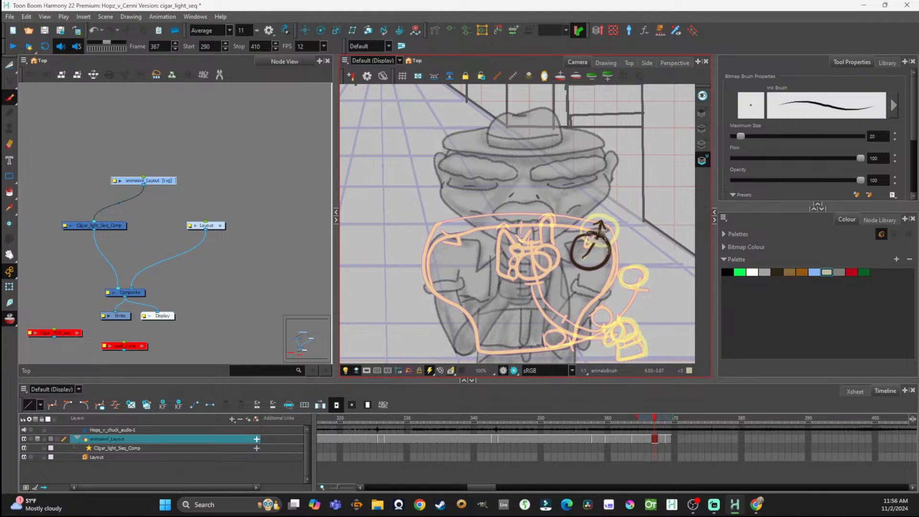
{"action": "left_click", "coordinate": [799, 280]}
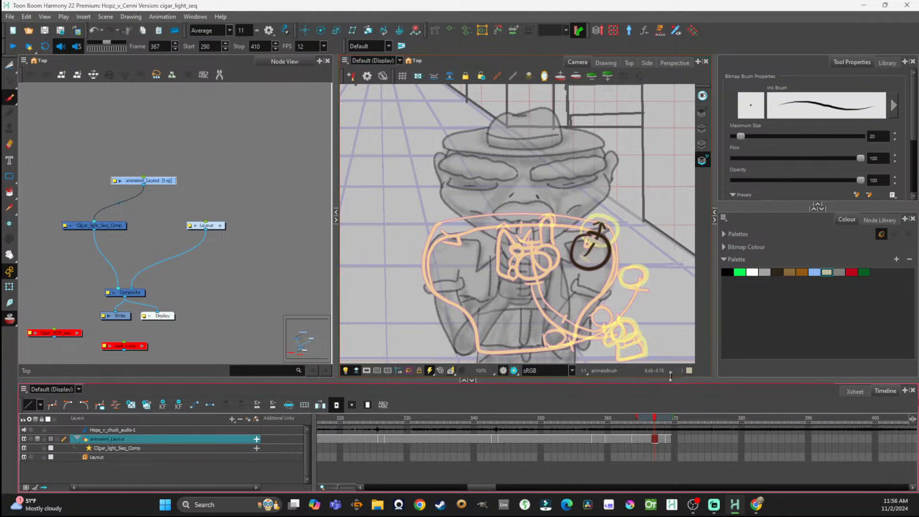
Step: Draw a green arc above the raised shoulder circle and a beige stroke over the shoulder movement line at frame 368
{"action": "left_click", "coordinate": [655, 421]}
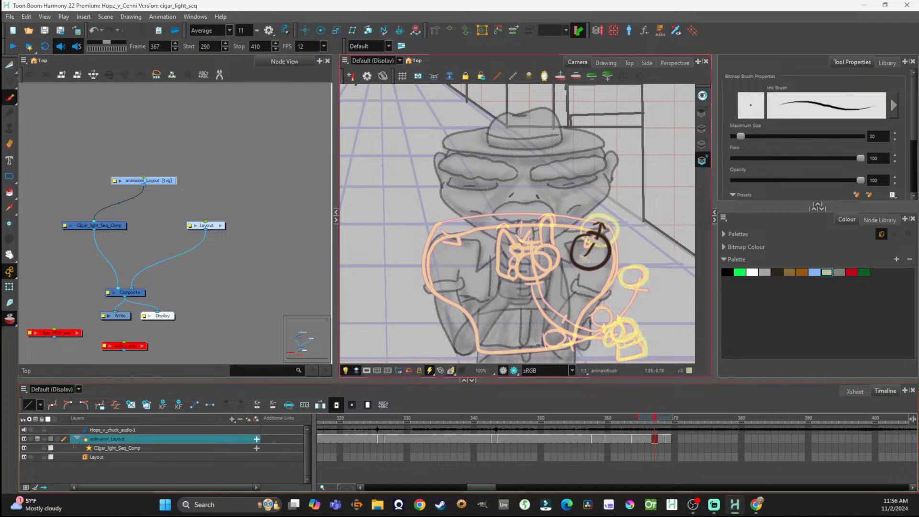
{"action": "left_click", "coordinate": [665, 421]}
{"action": "mouse_move", "coordinate": [666, 424]}
{"action": "left_mouse_down"}
{"action": "mouse_move", "coordinate": [656, 424]}
{"action": "mouse_move", "coordinate": [663, 423]}
{"action": "left_mouse_up"}
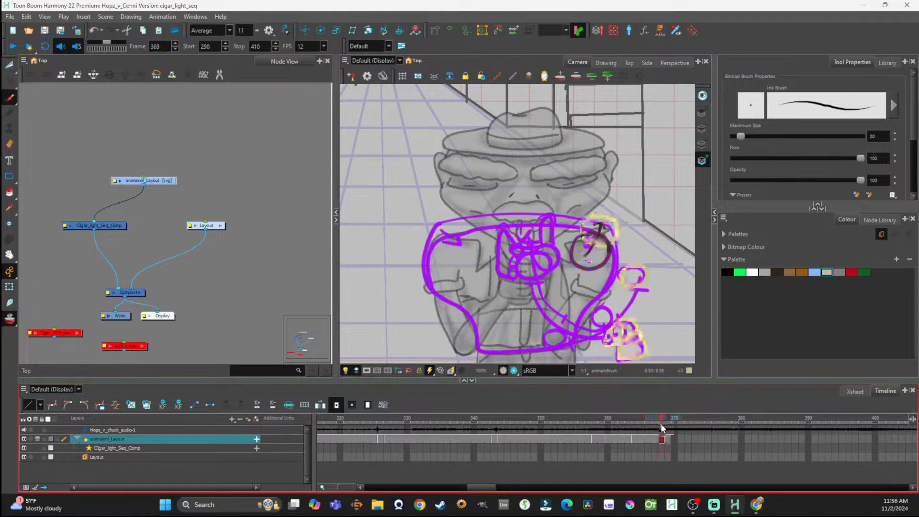
{"action": "left_click", "coordinate": [750, 275]}
{"action": "left_click", "coordinate": [739, 272]}
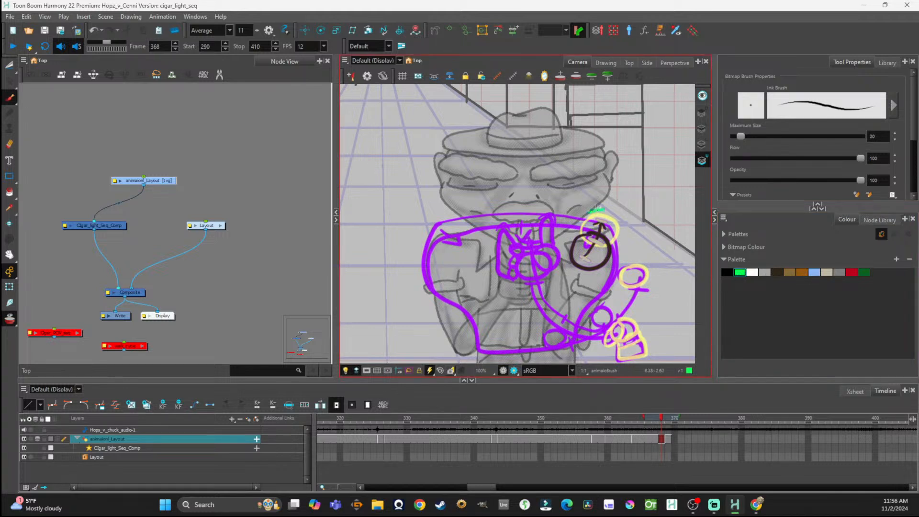
{"action": "left_click_drag", "start_coordinate": [621, 217], "coordinate": [625, 219]}
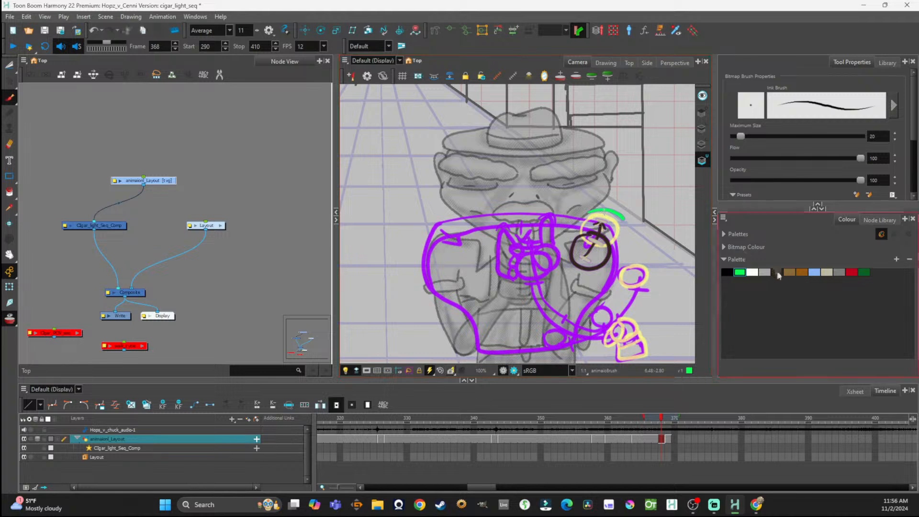
{"action": "left_click", "coordinate": [826, 272]}
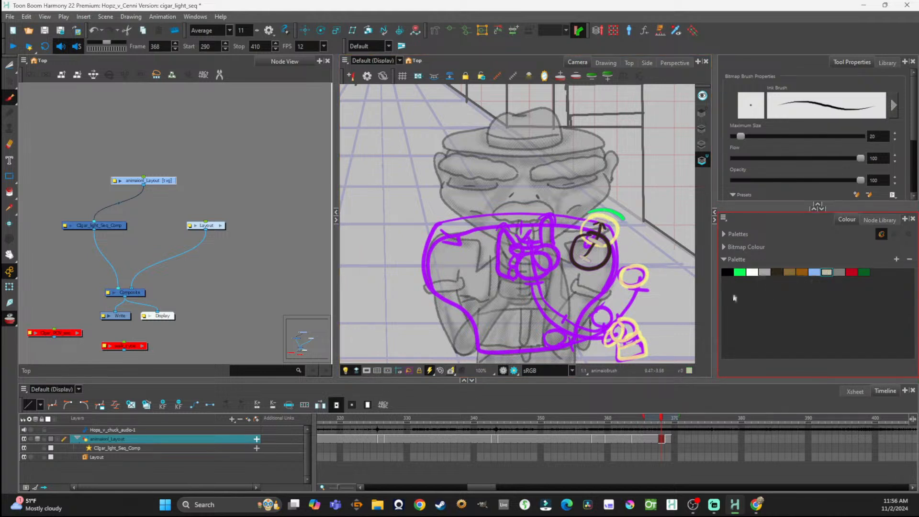
{"action": "left_click_drag", "start_coordinate": [583, 259], "coordinate": [603, 220]}
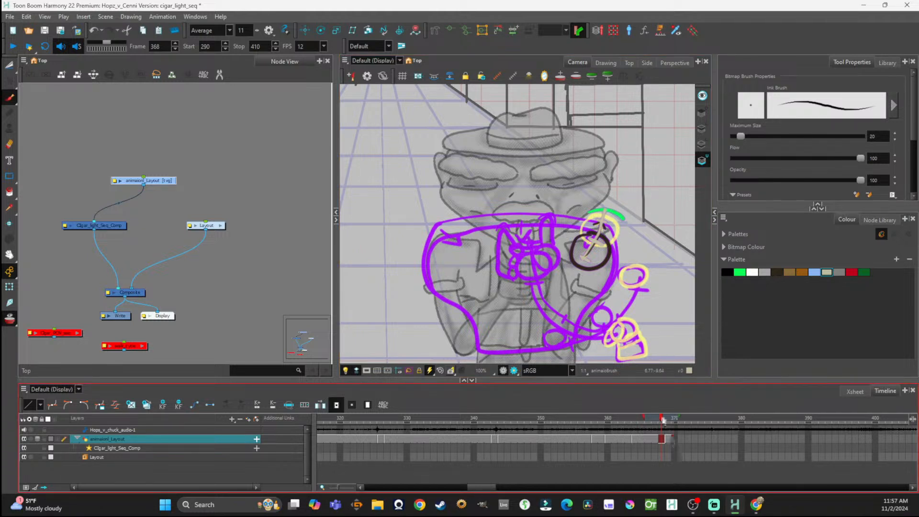
Step: Check frames 370 and 371, then return to frame 369 and show its full-colour art above the onion skin
{"action": "left_click_drag", "start_coordinate": [664, 419], "coordinate": [673, 428]}
{"action": "scroll", "coordinate": [516, 219], "scroll_direction": "down", "scroll_amount": 1}
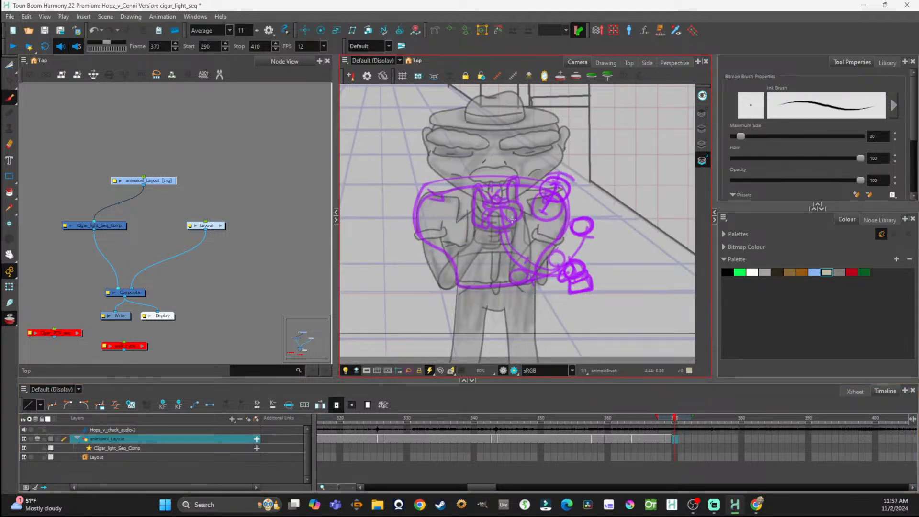
{"action": "mouse_move", "coordinate": [674, 420]}
{"action": "left_mouse_down"}
{"action": "mouse_move", "coordinate": [574, 421]}
{"action": "mouse_move", "coordinate": [697, 445]}
{"action": "mouse_move", "coordinate": [668, 444]}
{"action": "mouse_move", "coordinate": [680, 445]}
{"action": "left_mouse_up"}
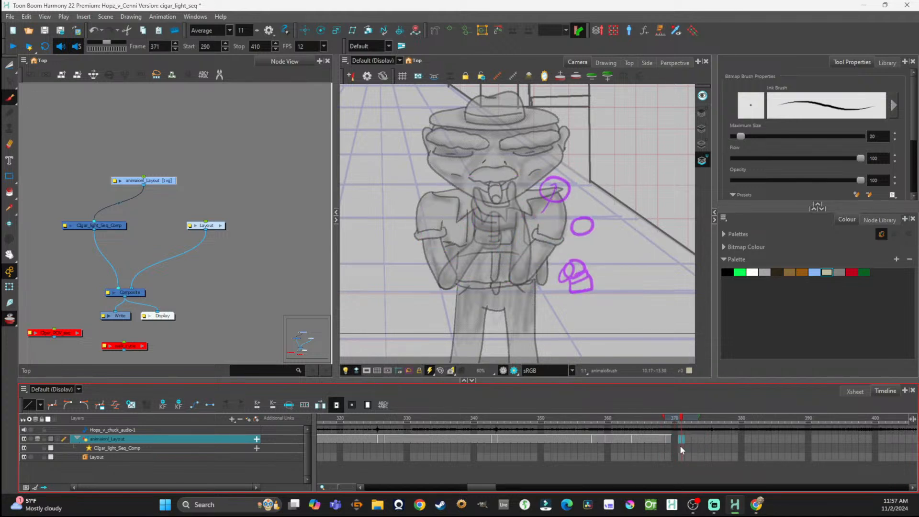
{"action": "left_click_drag", "start_coordinate": [679, 445], "coordinate": [667, 445]}
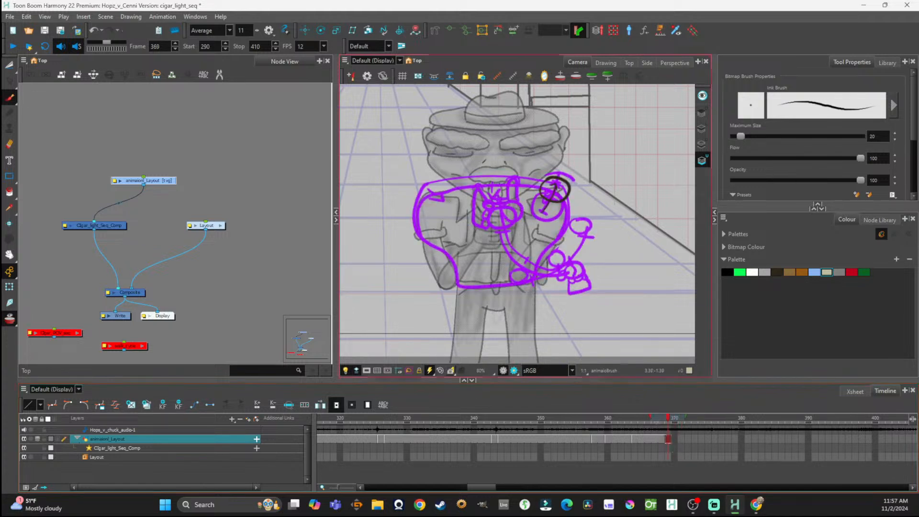
{"action": "left_click", "coordinate": [357, 371]}
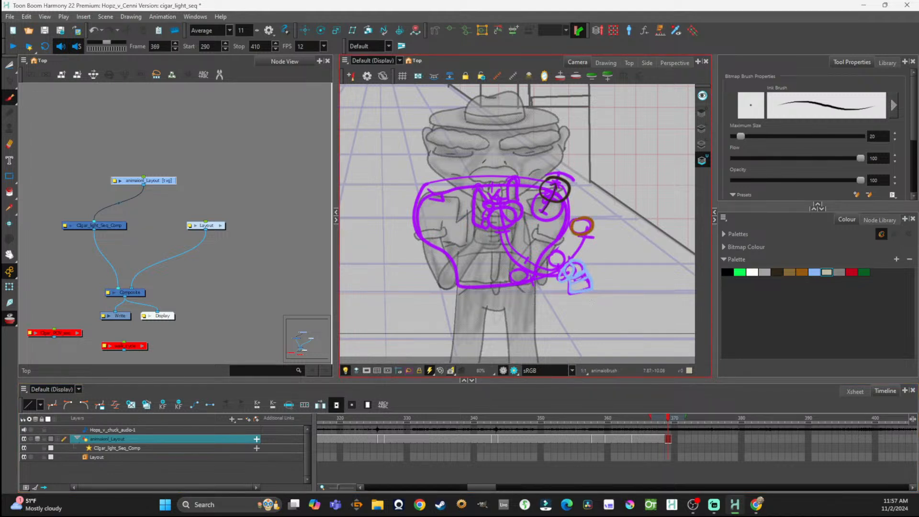
Step: Select the light blue hand on the Overlay layer at frame 369 with the Cutter, then rotate and shift it slightly
{"action": "left_click", "coordinate": [198, 159]}
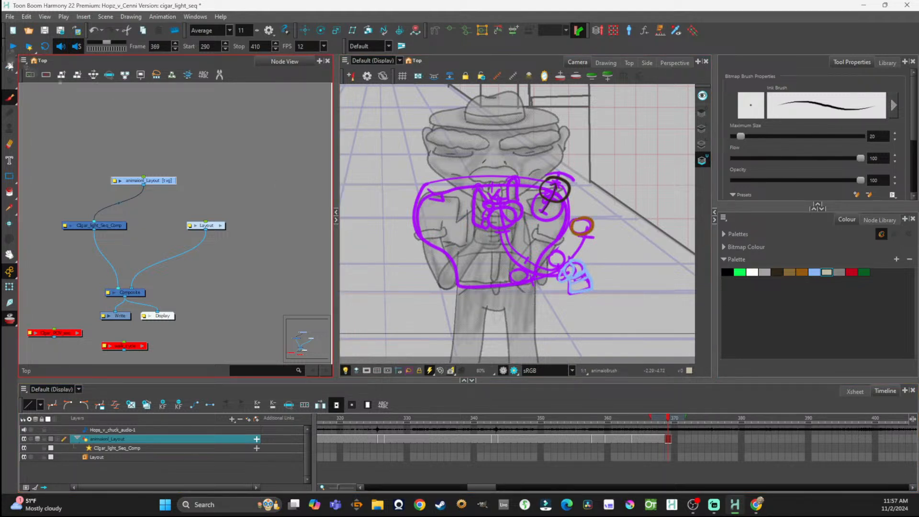
{"action": "key", "text": "alt+t"}
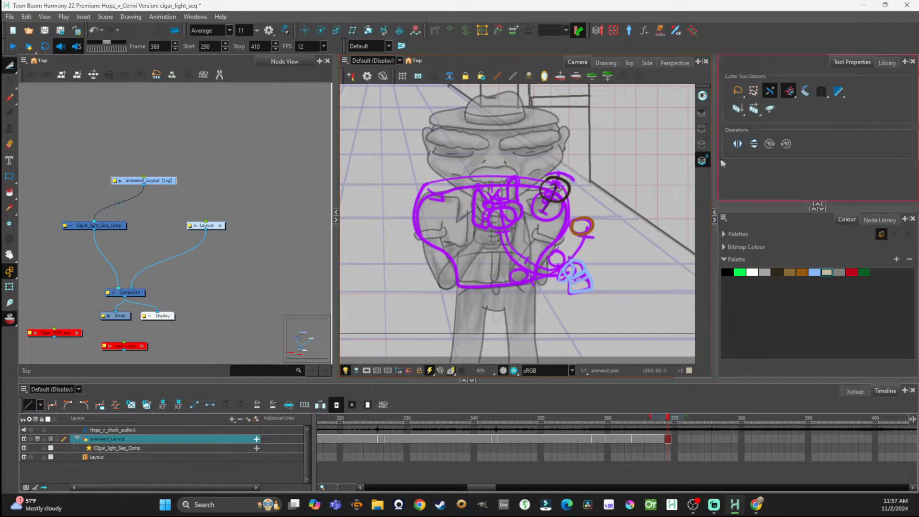
{"action": "left_click", "coordinate": [701, 129]}
{"action": "left_click", "coordinate": [702, 113]}
{"action": "mouse_move", "coordinate": [584, 253]}
{"action": "left_mouse_down"}
{"action": "mouse_move", "coordinate": [553, 275]}
{"action": "mouse_move", "coordinate": [582, 253]}
{"action": "left_mouse_up"}
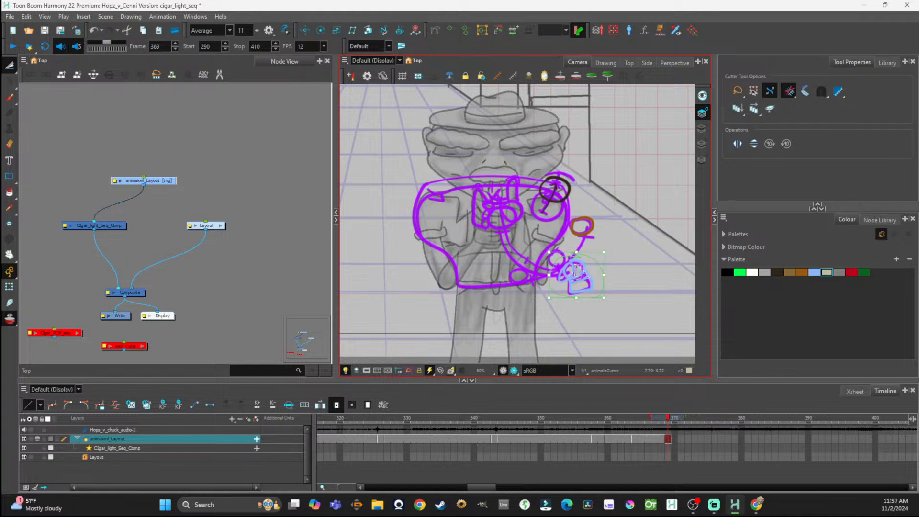
{"action": "left_click_drag", "start_coordinate": [612, 299], "coordinate": [592, 312]}
{"action": "mouse_move", "coordinate": [576, 278]}
{"action": "left_mouse_down"}
{"action": "mouse_move", "coordinate": [594, 306]}
{"action": "mouse_move", "coordinate": [585, 275]}
{"action": "left_mouse_up"}
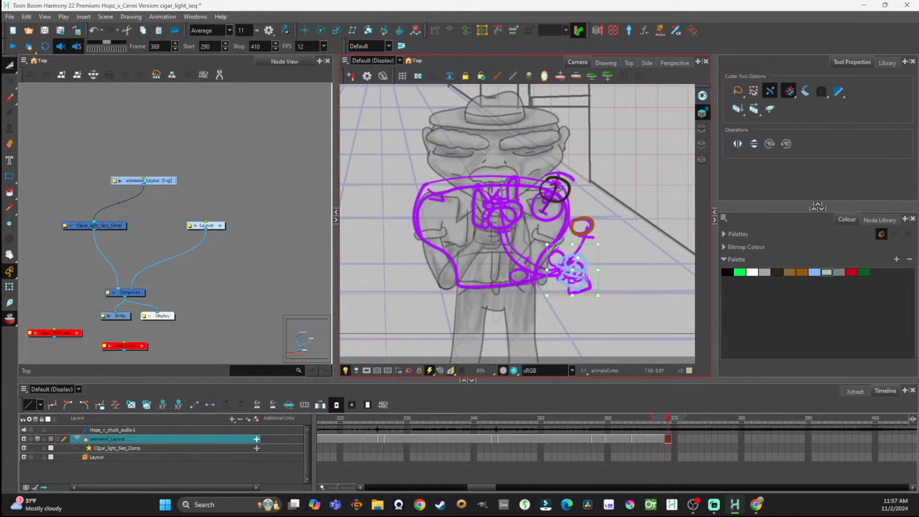
{"action": "left_click", "coordinate": [670, 437]}
{"action": "left_click", "coordinate": [677, 437]}
{"action": "left_click", "coordinate": [671, 437]}
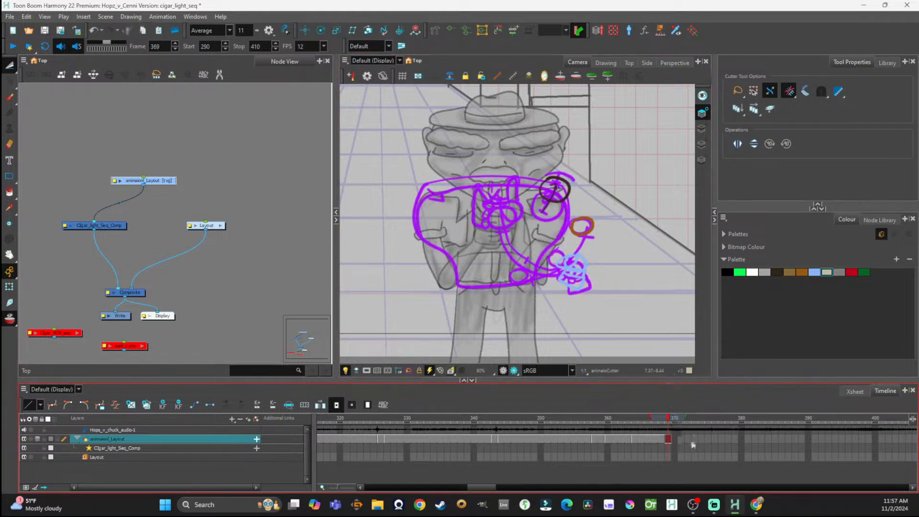
Step: Reselect the light blue hand at frame 369 and fine-tune its angle and position near the lower elbow circle
{"action": "left_click_drag", "start_coordinate": [530, 282], "coordinate": [531, 283]}
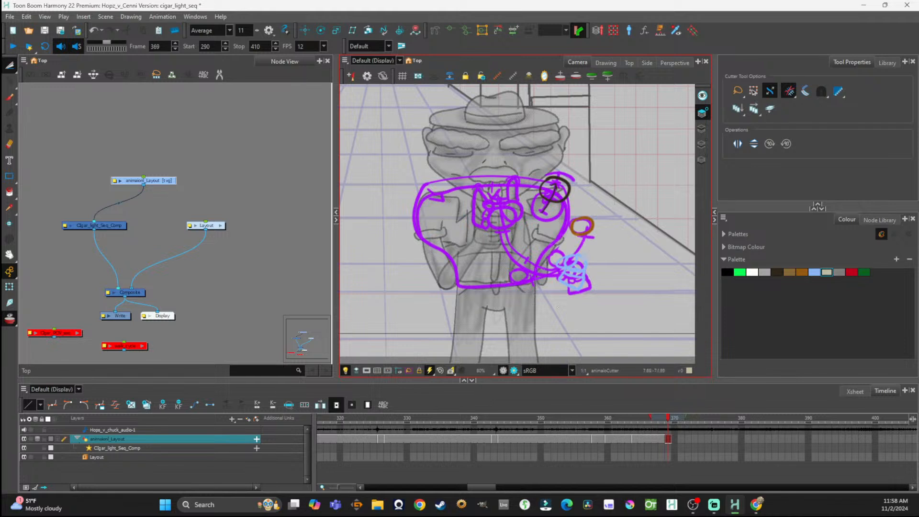
{"action": "mouse_move", "coordinate": [546, 292]}
{"action": "left_mouse_down"}
{"action": "mouse_move", "coordinate": [591, 276]}
{"action": "mouse_move", "coordinate": [534, 286]}
{"action": "mouse_move", "coordinate": [556, 305]}
{"action": "left_mouse_up"}
{"action": "left_click_drag", "start_coordinate": [580, 273], "coordinate": [582, 270]}
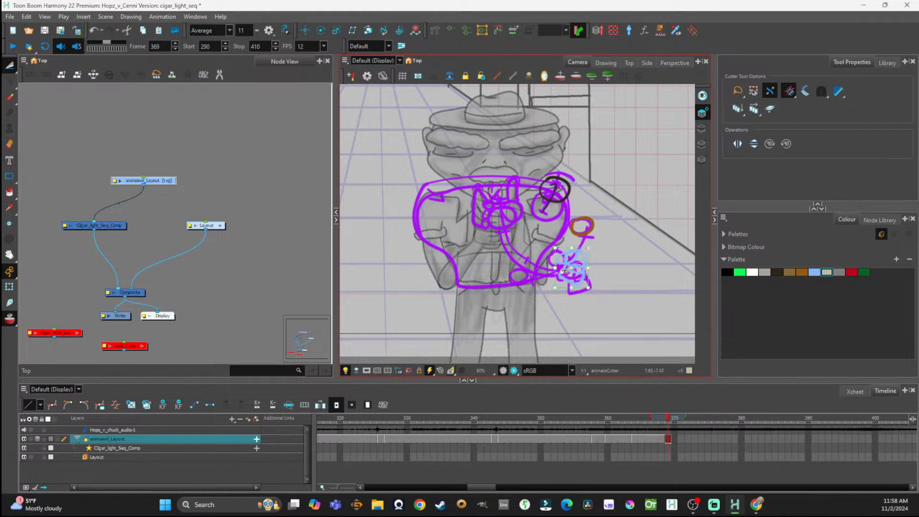
{"action": "mouse_move", "coordinate": [594, 246]}
{"action": "left_mouse_down"}
{"action": "mouse_move", "coordinate": [600, 258]}
{"action": "mouse_move", "coordinate": [578, 266]}
{"action": "mouse_move", "coordinate": [582, 277]}
{"action": "mouse_move", "coordinate": [574, 273]}
{"action": "mouse_move", "coordinate": [583, 264]}
{"action": "left_mouse_up"}
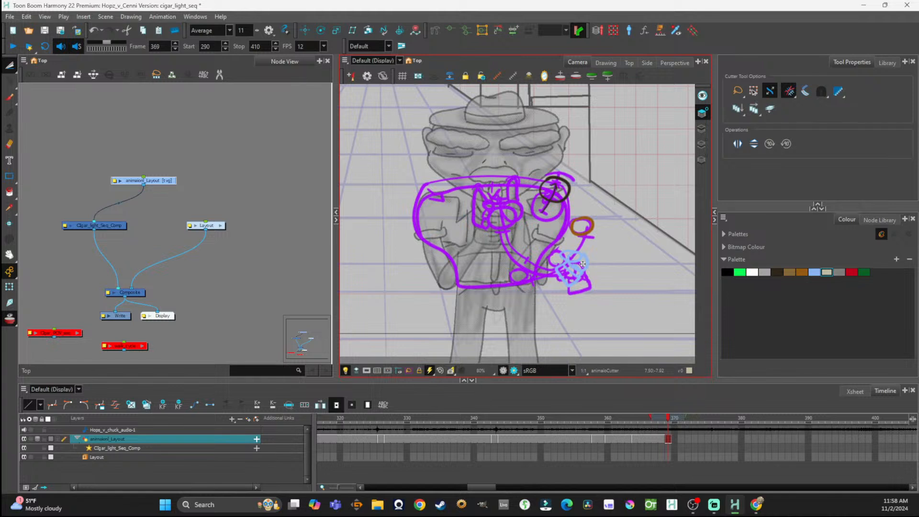
{"action": "left_click_drag", "start_coordinate": [583, 264], "coordinate": [582, 265]}
Step: Move the orange-brown elbow circle slightly up and outward on the Colour Art layer at frame 369
{"action": "left_click", "coordinate": [702, 128]}
{"action": "mouse_move", "coordinate": [598, 211]}
{"action": "left_mouse_down"}
{"action": "mouse_move", "coordinate": [570, 220]}
{"action": "mouse_move", "coordinate": [593, 224]}
{"action": "mouse_move", "coordinate": [596, 214]}
{"action": "mouse_move", "coordinate": [564, 225]}
{"action": "mouse_move", "coordinate": [616, 245]}
{"action": "mouse_move", "coordinate": [602, 224]}
{"action": "left_mouse_up"}
{"action": "left_click", "coordinate": [702, 144]}
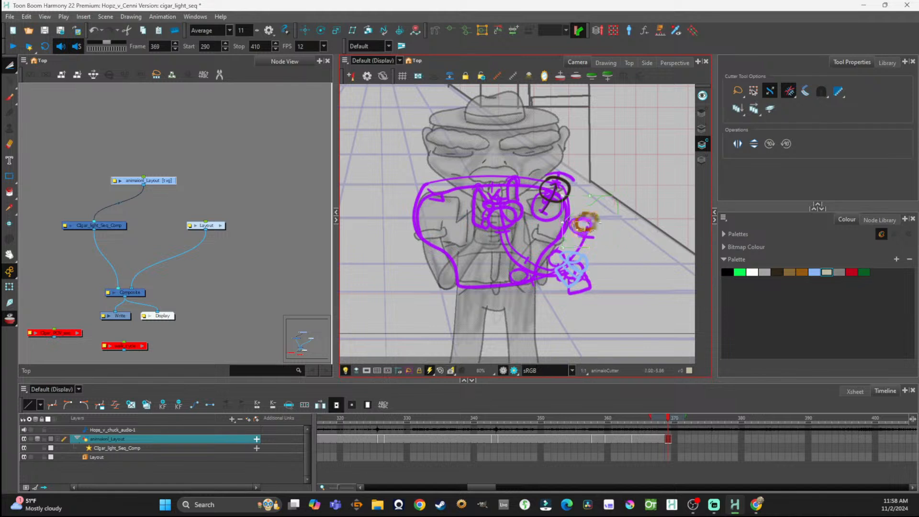
{"action": "left_click", "coordinate": [607, 258]}
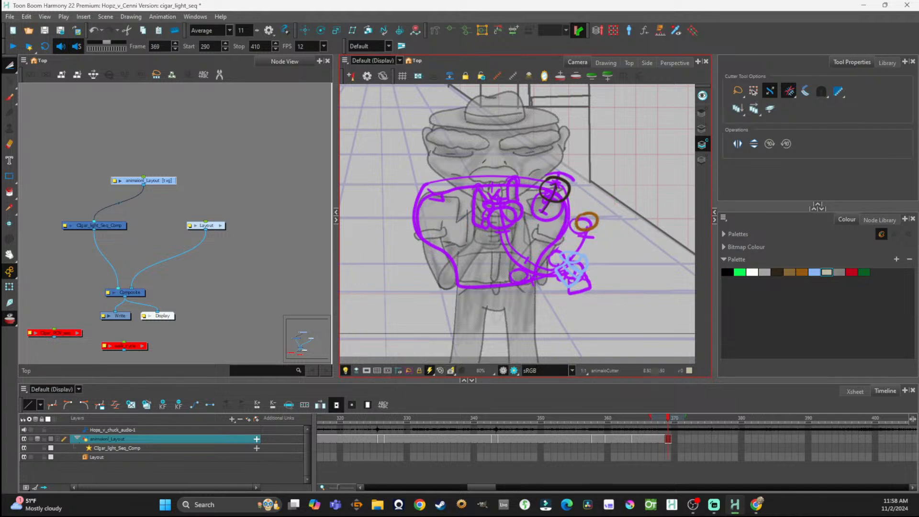
Step: Draw a brown curved arrow beside the hand, pointing down toward the body, undoing the first stroke from the elbow, and go to frame 371
{"action": "mouse_move", "coordinate": [667, 421]}
{"action": "left_mouse_down"}
{"action": "mouse_move", "coordinate": [641, 422]}
{"action": "mouse_move", "coordinate": [668, 425]}
{"action": "left_mouse_up"}
{"action": "key", "text": "alt+b"}
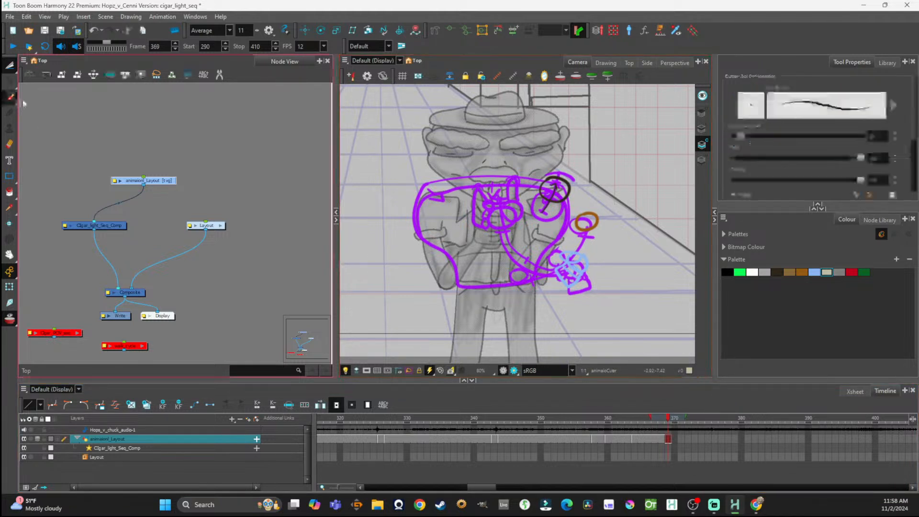
{"action": "left_click", "coordinate": [791, 273]}
{"action": "left_click_drag", "start_coordinate": [578, 234], "coordinate": [539, 268]}
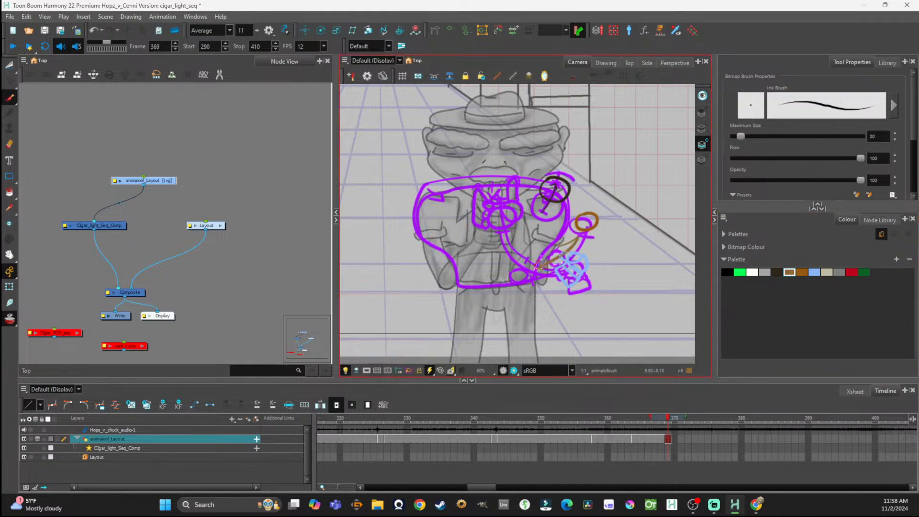
{"action": "key", "text": "ctrl+z"}
{"action": "key", "text": "ctrl+z"}
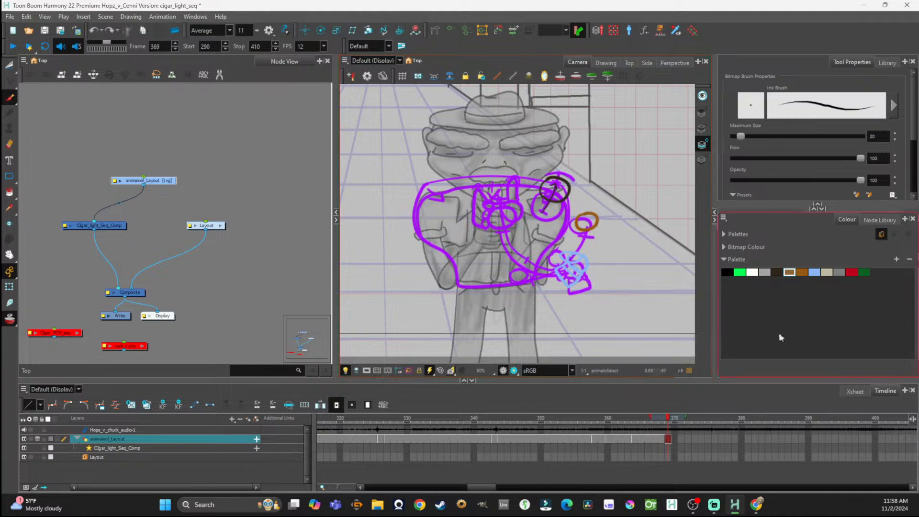
{"action": "mouse_move", "coordinate": [644, 243]}
{"action": "left_mouse_down"}
{"action": "mouse_move", "coordinate": [607, 277]}
{"action": "mouse_move", "coordinate": [622, 280]}
{"action": "left_mouse_up"}
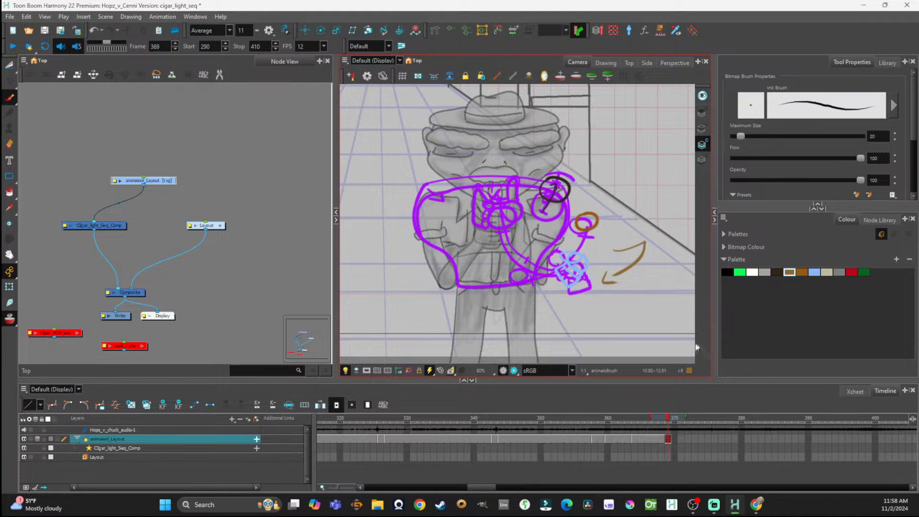
{"action": "left_click", "coordinate": [673, 421]}
{"action": "left_click", "coordinate": [680, 421]}
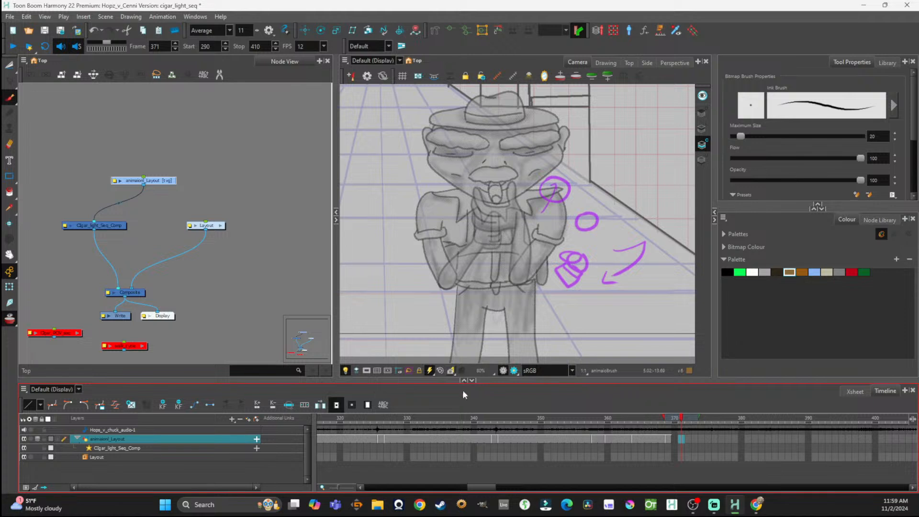
Step: Add a short tick at the brown arrow's start at frame 369, and duplicate the drawing through frame 371 with another tick at frame 370
{"action": "left_click", "coordinate": [668, 439]}
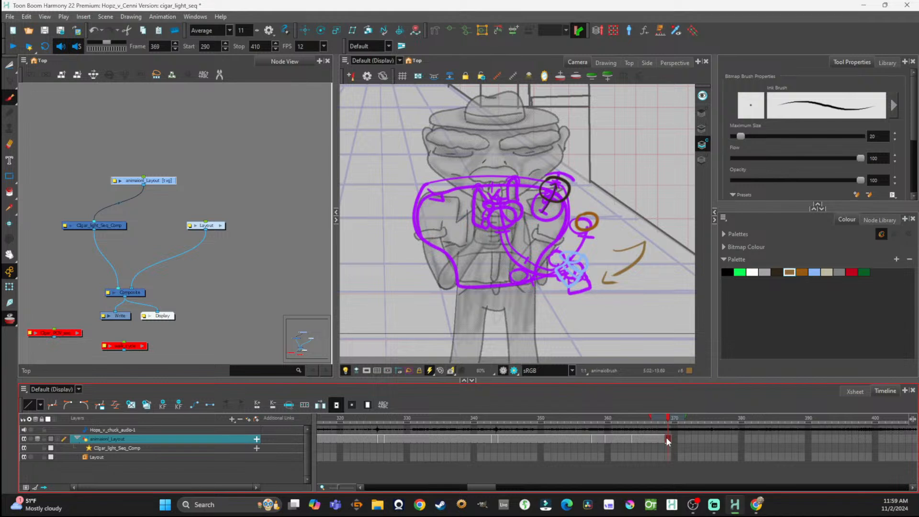
{"action": "left_click_drag", "start_coordinate": [613, 247], "coordinate": [615, 258]}
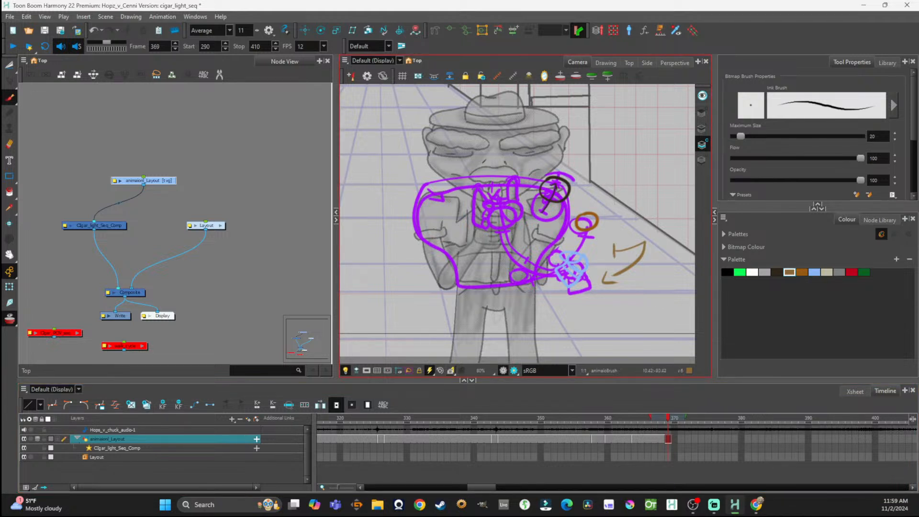
{"action": "left_click", "coordinate": [675, 419]}
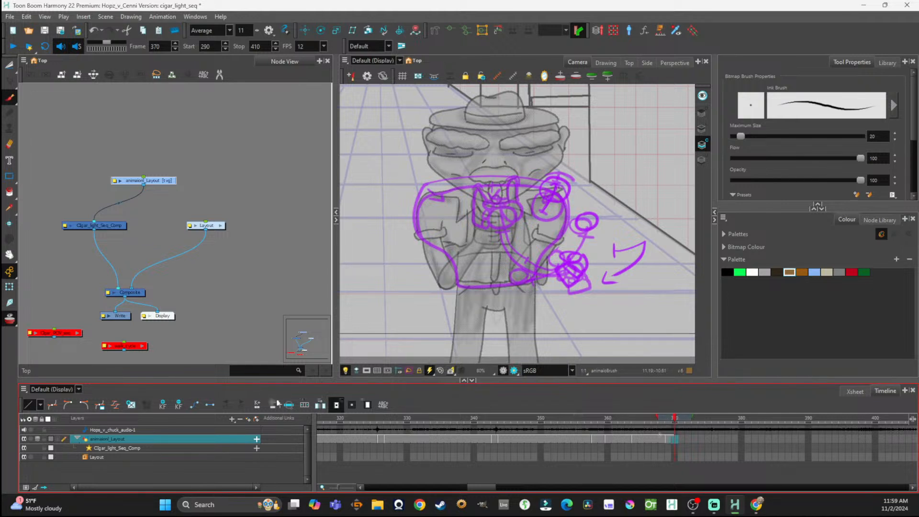
{"action": "left_click", "coordinate": [319, 405]}
{"action": "key", "text": "period"}
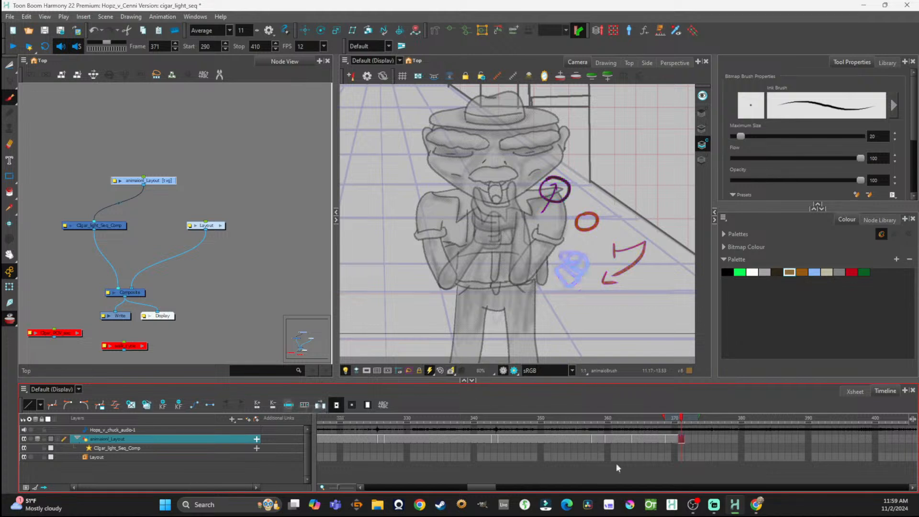
{"action": "left_click", "coordinate": [673, 439]}
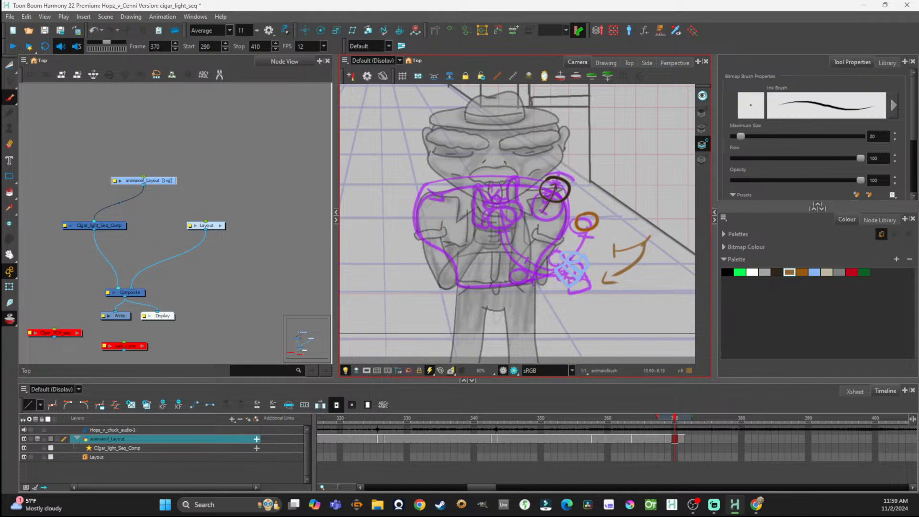
Step: Flip back and forth between frames 368 and 371 to check the spacing of the hand, elbow and shoulder marks
{"action": "left_click", "coordinate": [669, 438]}
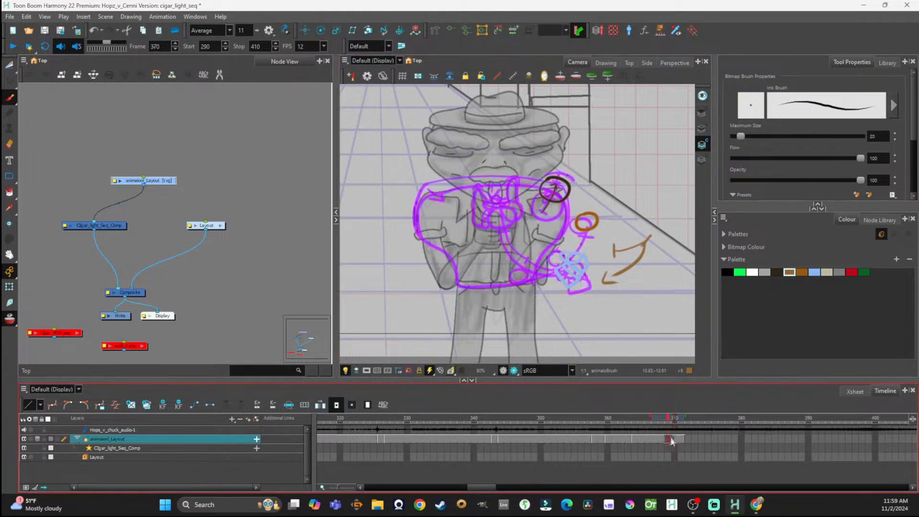
{"action": "left_click", "coordinate": [681, 439]}
{"action": "left_click", "coordinate": [673, 439]}
{"action": "left_click", "coordinate": [668, 439]}
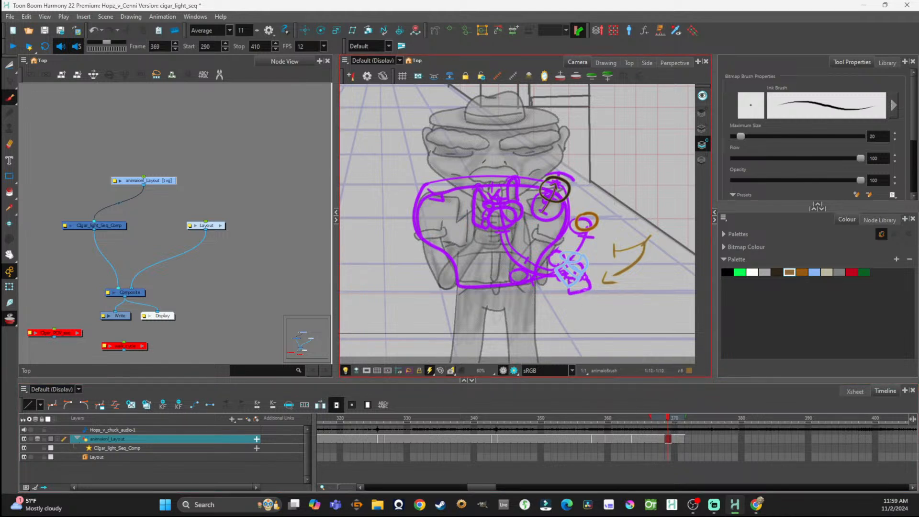
{"action": "left_click", "coordinate": [662, 439]}
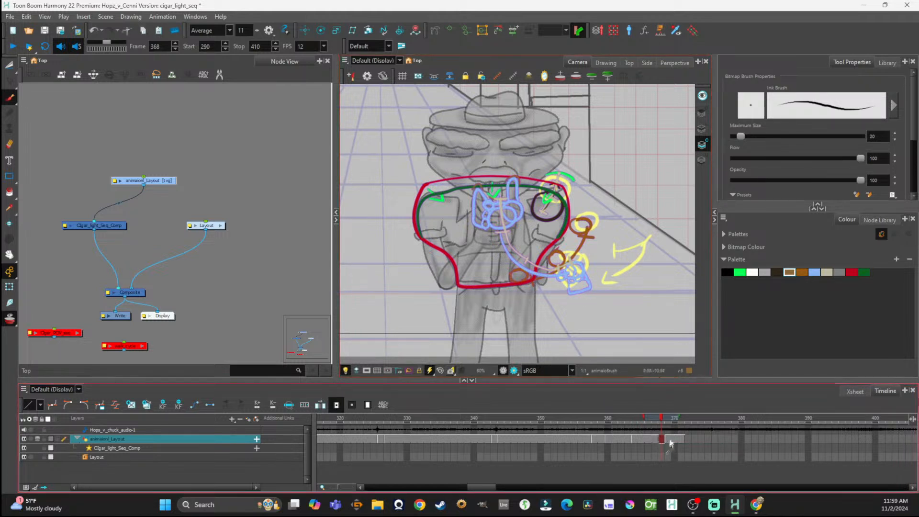
{"action": "left_click", "coordinate": [669, 439]}
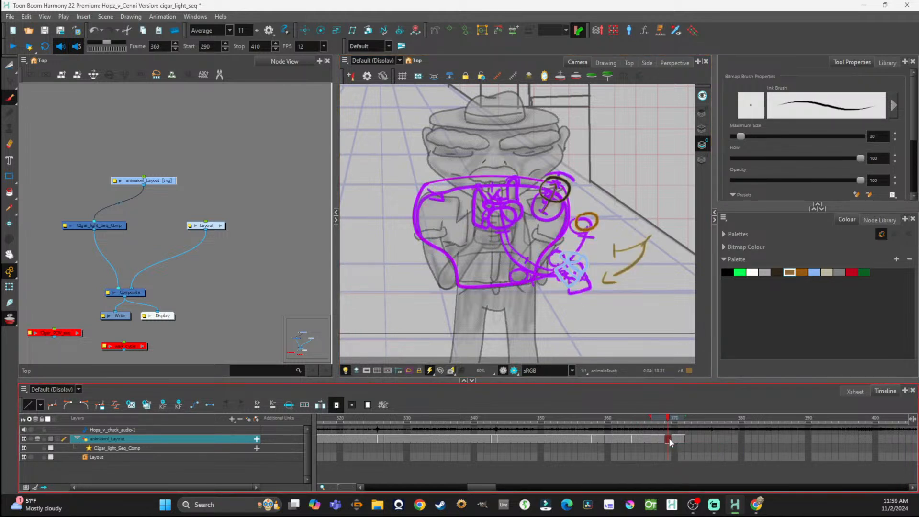
{"action": "left_click", "coordinate": [675, 439]}
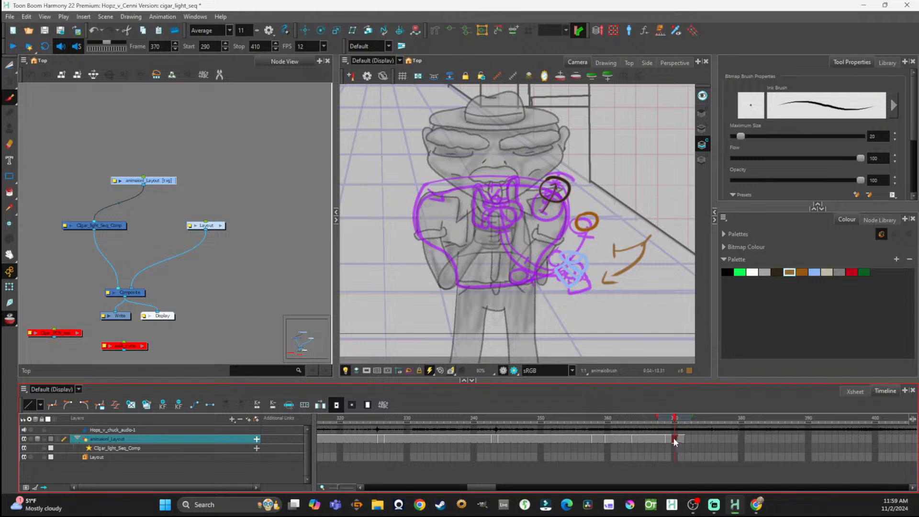
{"action": "left_click", "coordinate": [681, 439]}
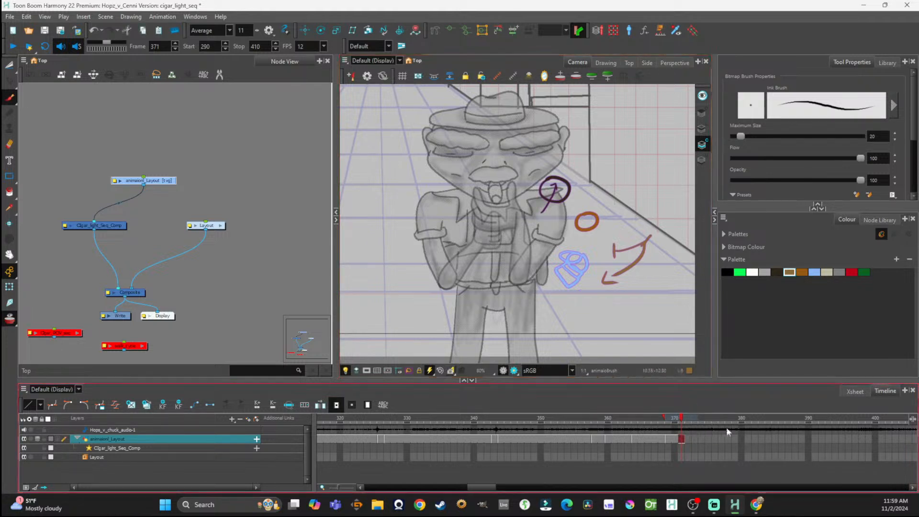
Step: Duplicate the planning drawing onto frame 372 of the animation layout layer
{"action": "left_click", "coordinate": [689, 431]}
{"action": "left_click", "coordinate": [688, 438]}
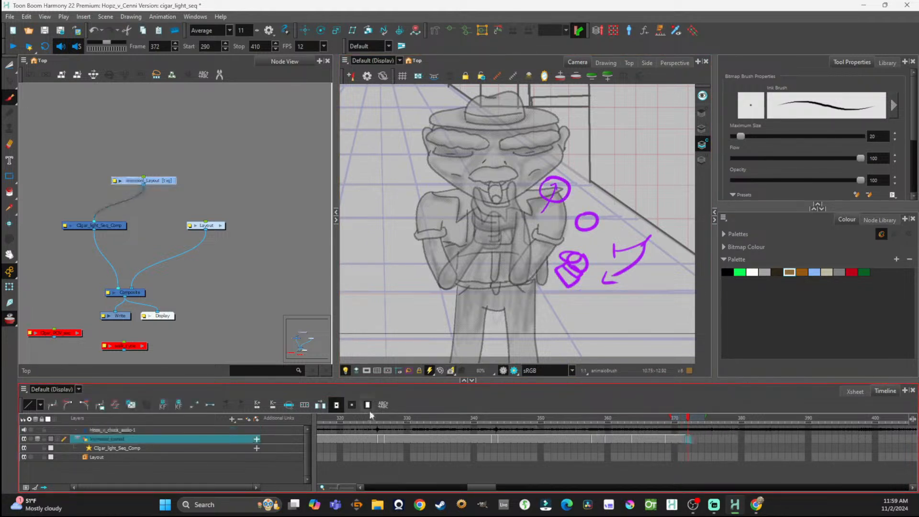
{"action": "left_click", "coordinate": [319, 404]}
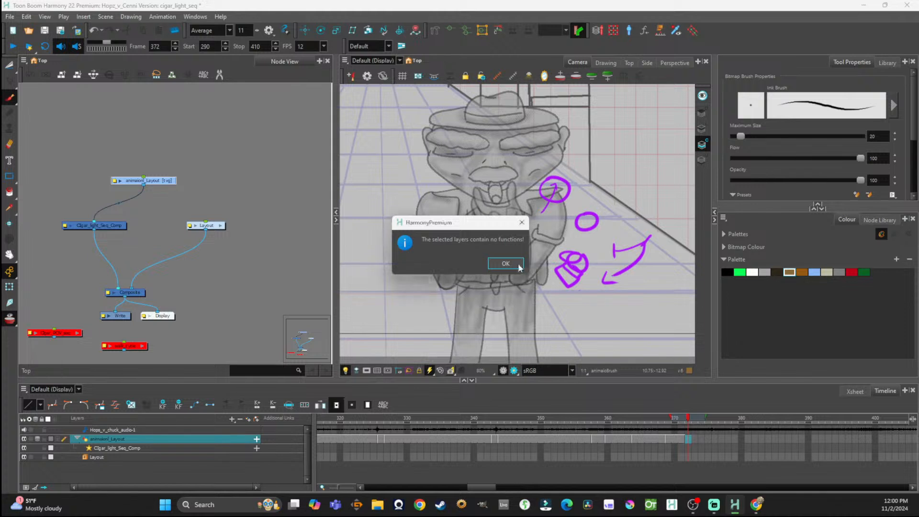
{"action": "left_click", "coordinate": [517, 263]}
{"action": "left_click", "coordinate": [323, 404]}
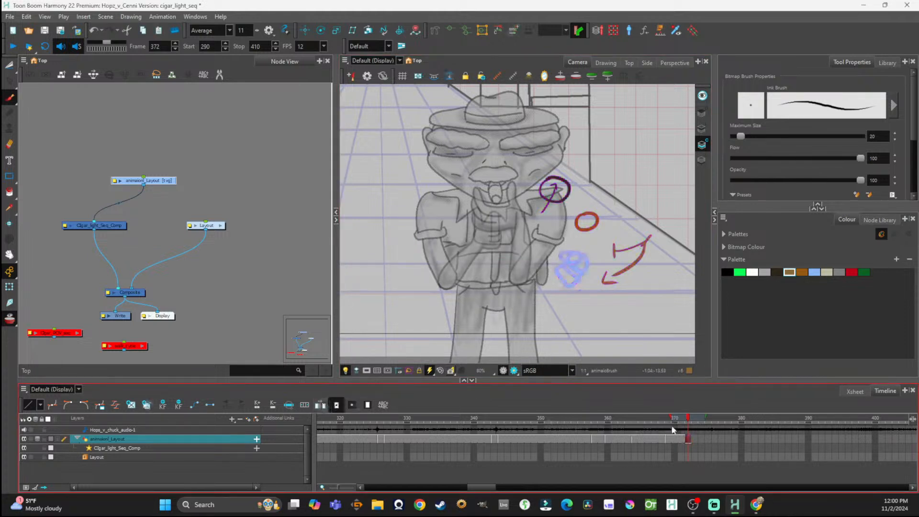
Step: Add a short brown tick across the tip of the curved arrow at frame 371
{"action": "left_click", "coordinate": [684, 441]}
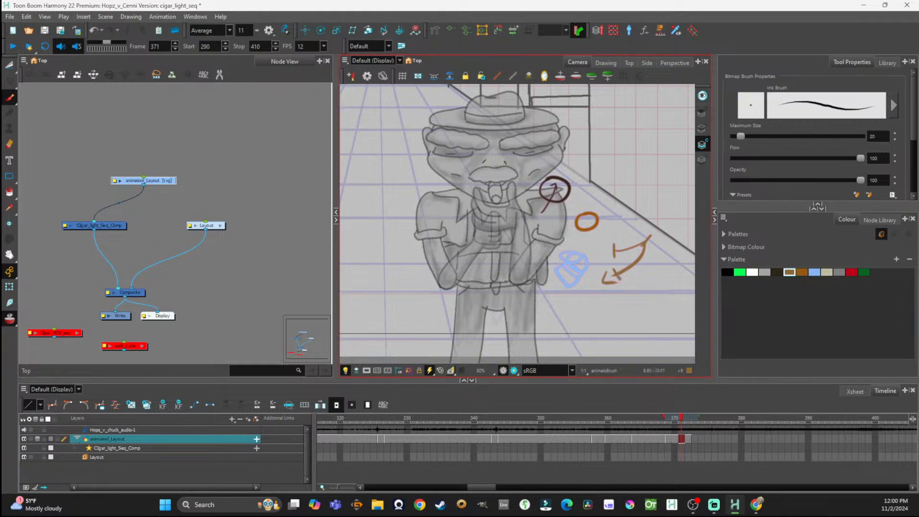
{"action": "left_click_drag", "start_coordinate": [598, 274], "coordinate": [605, 287]}
{"action": "left_click", "coordinate": [683, 440]}
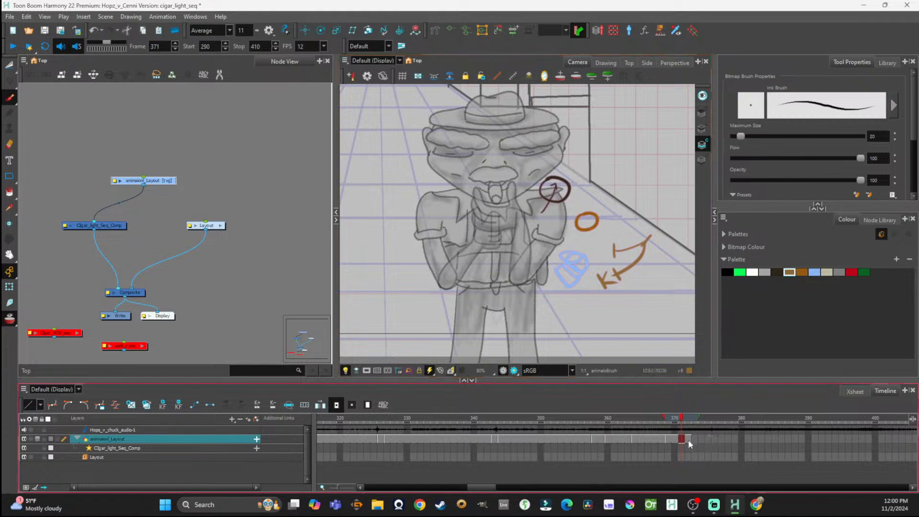
Step: On the Overlay layer at frame 372, draw a brown downward arrow at the shoulder and rough in the hand as a circle near the waist
{"action": "left_click", "coordinate": [686, 439]}
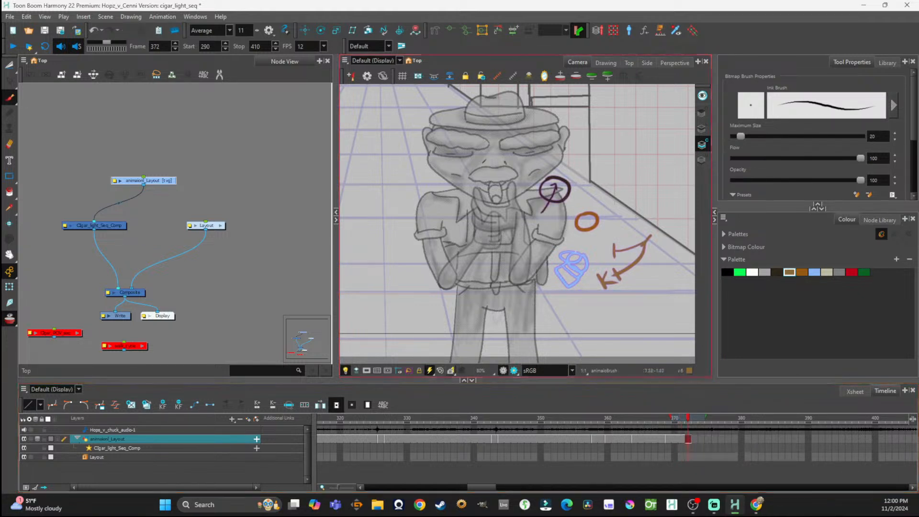
{"action": "left_click", "coordinate": [702, 114]}
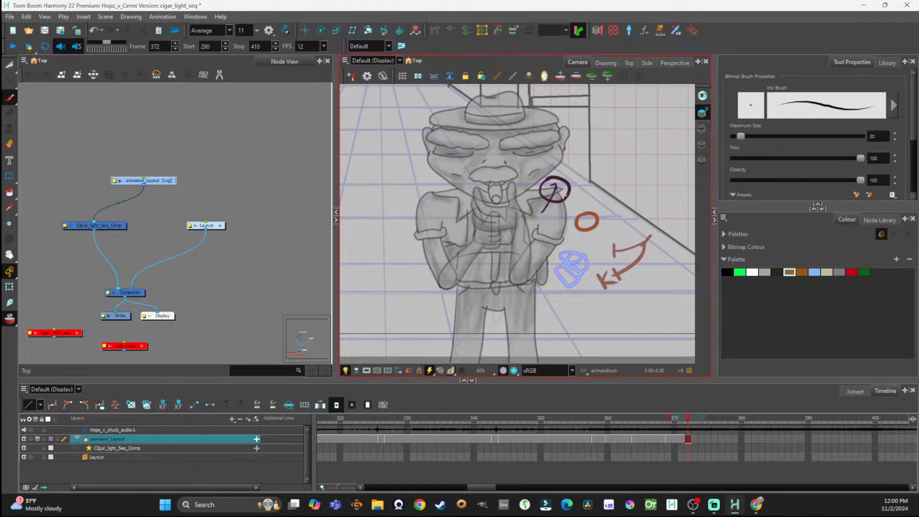
{"action": "mouse_move", "coordinate": [558, 192]}
{"action": "left_mouse_down"}
{"action": "mouse_move", "coordinate": [557, 214]}
{"action": "mouse_move", "coordinate": [564, 207]}
{"action": "left_mouse_up"}
{"action": "mouse_move", "coordinate": [518, 280]}
{"action": "left_mouse_down"}
{"action": "mouse_move", "coordinate": [516, 299]}
{"action": "mouse_move", "coordinate": [534, 287]}
{"action": "mouse_move", "coordinate": [508, 278]}
{"action": "left_mouse_up"}
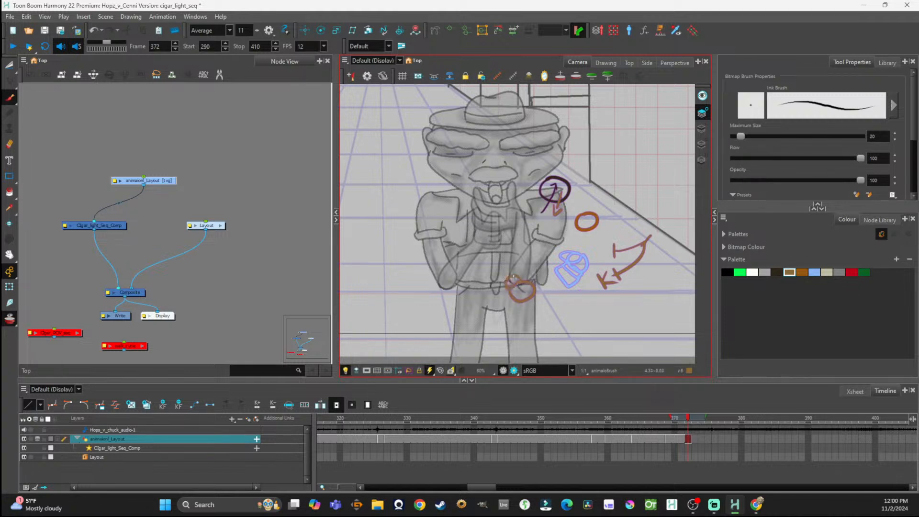
Step: Undo the rough strokes beside the brown waist circle and redraw the hand shape with a line leading in from the light blue hand
{"action": "key", "text": "ctrl+z"}
{"action": "left_click_drag", "start_coordinate": [509, 281], "coordinate": [502, 293]}
{"action": "key", "text": "ctrl+z"}
{"action": "key", "text": "ctrl+z"}
{"action": "mouse_move", "coordinate": [519, 283]}
{"action": "left_mouse_down"}
{"action": "mouse_move", "coordinate": [499, 302]}
{"action": "mouse_move", "coordinate": [515, 282]}
{"action": "mouse_move", "coordinate": [521, 302]}
{"action": "mouse_move", "coordinate": [530, 290]}
{"action": "left_mouse_up"}
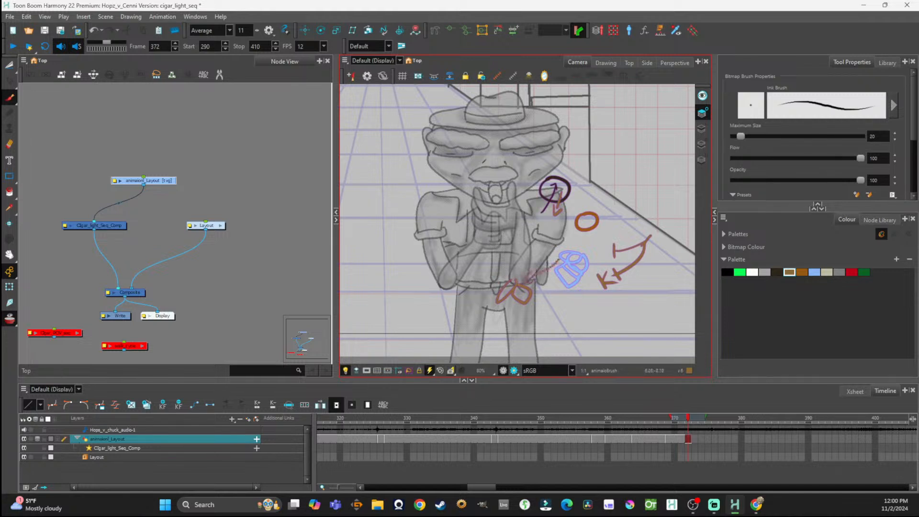
Step: Undo the long line between the two hands and redraw it as a shorter stroke toward the brown hand
{"action": "key", "text": "alt+s"}
{"action": "key", "text": "ctrl+z"}
{"action": "left_click_drag", "start_coordinate": [552, 273], "coordinate": [529, 287]}
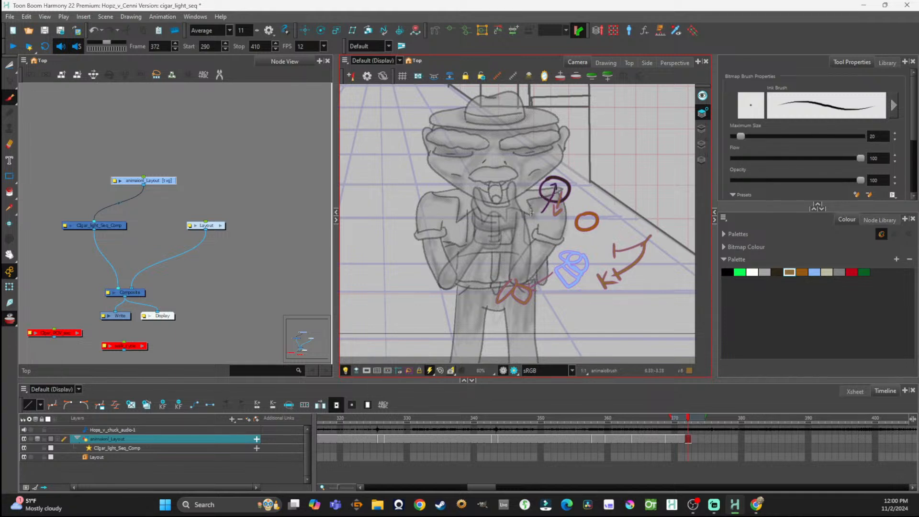
Step: Mark the frame 372 arm position with a dark circle and brown downward arrow at the shoulder and a small grey circle at the elbow
{"action": "left_click", "coordinate": [777, 271]}
{"action": "mouse_move", "coordinate": [541, 191]}
{"action": "left_mouse_down"}
{"action": "mouse_move", "coordinate": [531, 209]}
{"action": "mouse_move", "coordinate": [560, 206]}
{"action": "mouse_move", "coordinate": [551, 196]}
{"action": "left_mouse_up"}
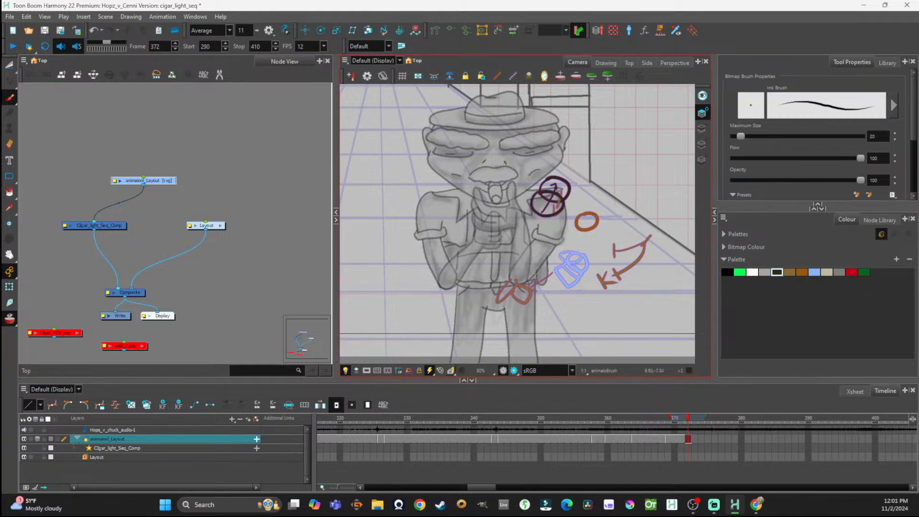
{"action": "left_click", "coordinate": [790, 271]}
{"action": "left_click_drag", "start_coordinate": [562, 190], "coordinate": [563, 206]}
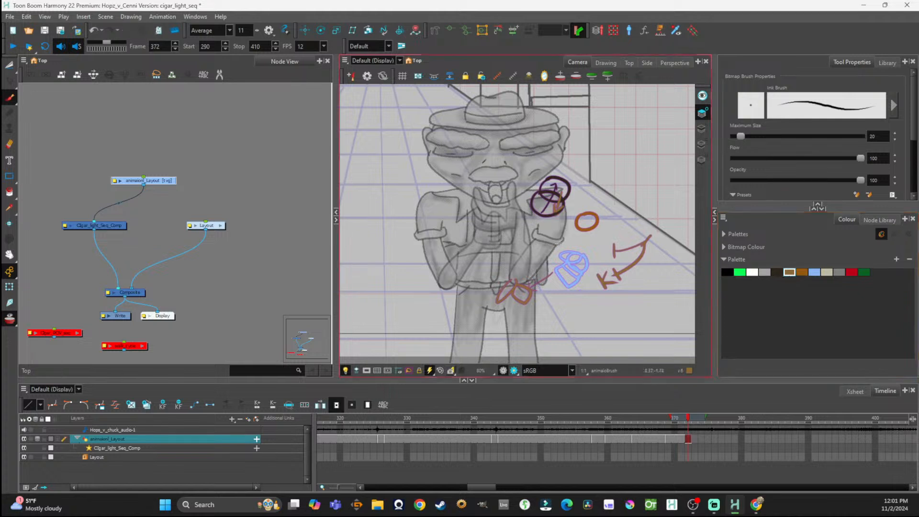
{"action": "mouse_move", "coordinate": [558, 239]}
{"action": "left_mouse_down"}
{"action": "mouse_move", "coordinate": [550, 248]}
{"action": "mouse_move", "coordinate": [565, 243]}
{"action": "mouse_move", "coordinate": [558, 241]}
{"action": "left_mouse_up"}
{"action": "left_click", "coordinate": [764, 271]}
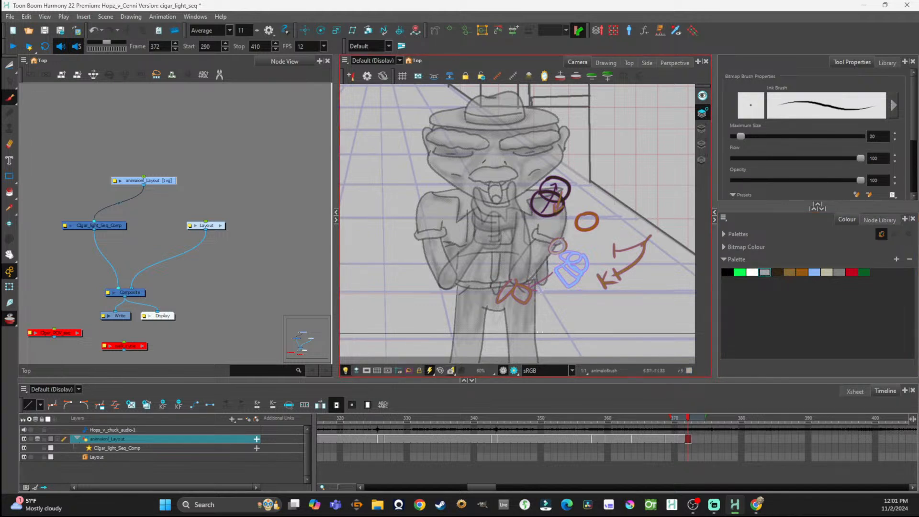
Step: Scrub back to the yellow hand at the start of the sequence, settle on frame 309 and select the red colour
{"action": "mouse_move", "coordinate": [691, 424]}
{"action": "left_mouse_down"}
{"action": "mouse_move", "coordinate": [602, 418]}
{"action": "mouse_move", "coordinate": [608, 440]}
{"action": "mouse_move", "coordinate": [325, 445]}
{"action": "mouse_move", "coordinate": [475, 454]}
{"action": "mouse_move", "coordinate": [415, 438]}
{"action": "left_mouse_up"}
{"action": "left_click_drag", "start_coordinate": [324, 430], "coordinate": [566, 465]}
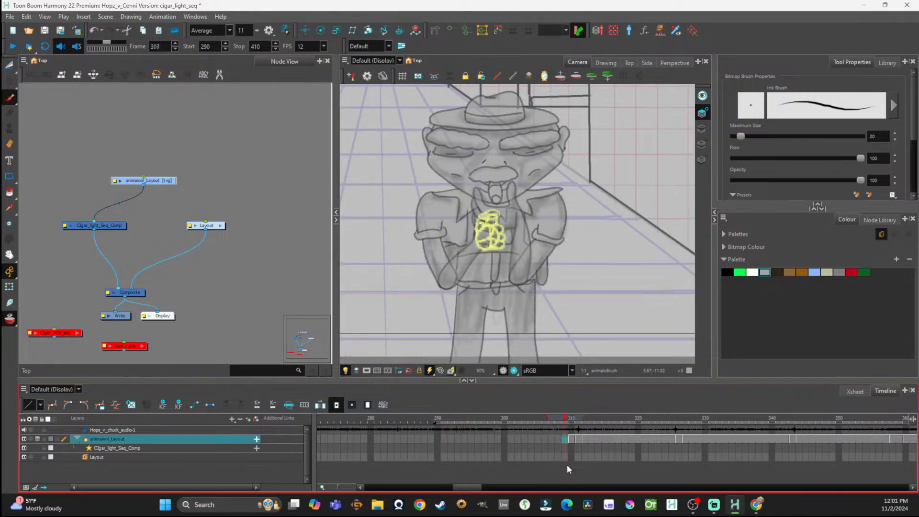
{"action": "left_click_drag", "start_coordinate": [563, 426], "coordinate": [551, 421]}
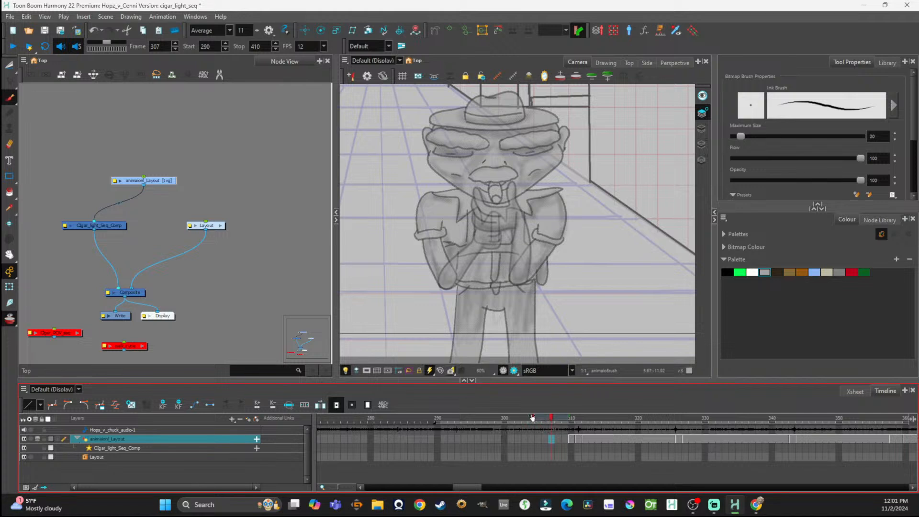
{"action": "left_click", "coordinate": [571, 420]}
{"action": "left_click_drag", "start_coordinate": [571, 420], "coordinate": [556, 418]}
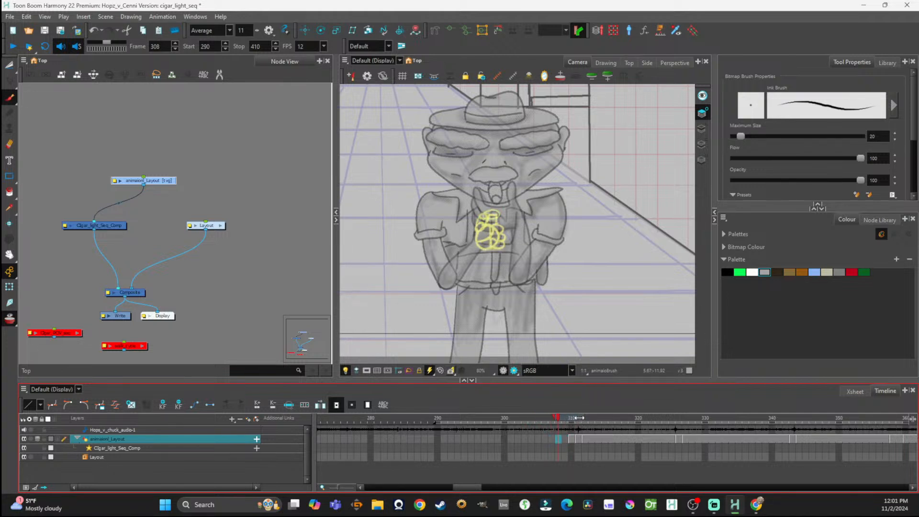
{"action": "mouse_move", "coordinate": [557, 419]}
{"action": "left_mouse_down"}
{"action": "mouse_move", "coordinate": [546, 420]}
{"action": "mouse_move", "coordinate": [566, 423]}
{"action": "left_mouse_up"}
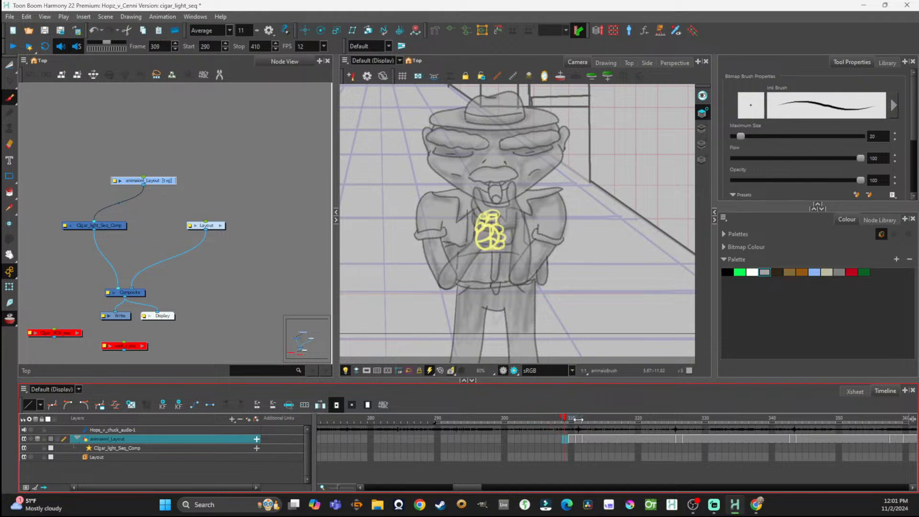
{"action": "mouse_move", "coordinate": [568, 420]}
{"action": "left_mouse_down"}
{"action": "mouse_move", "coordinate": [551, 422]}
{"action": "mouse_move", "coordinate": [566, 425]}
{"action": "left_mouse_up"}
{"action": "left_click", "coordinate": [813, 272]}
{"action": "left_click", "coordinate": [852, 272]}
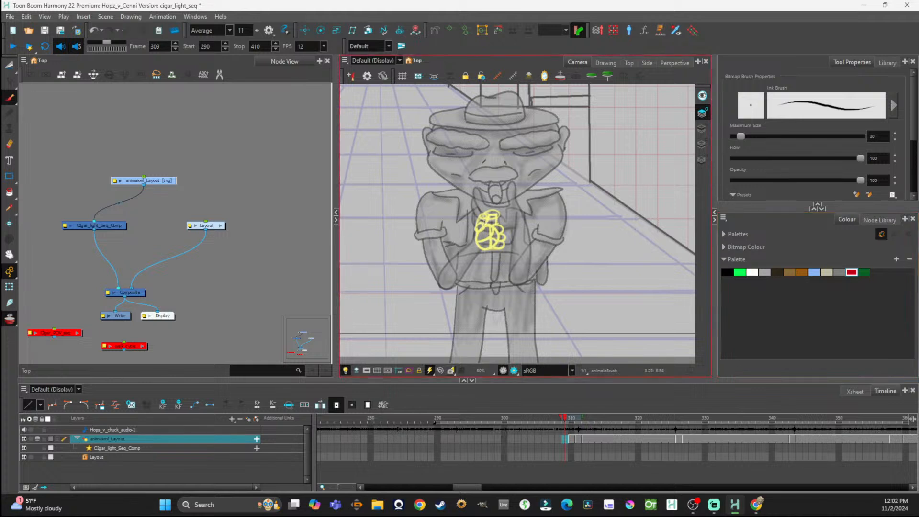
{"action": "mouse_move", "coordinate": [483, 219]}
{"action": "left_mouse_down"}
{"action": "mouse_move", "coordinate": [475, 240]}
{"action": "mouse_move", "coordinate": [495, 225]}
{"action": "mouse_move", "coordinate": [483, 218]}
{"action": "left_mouse_up"}
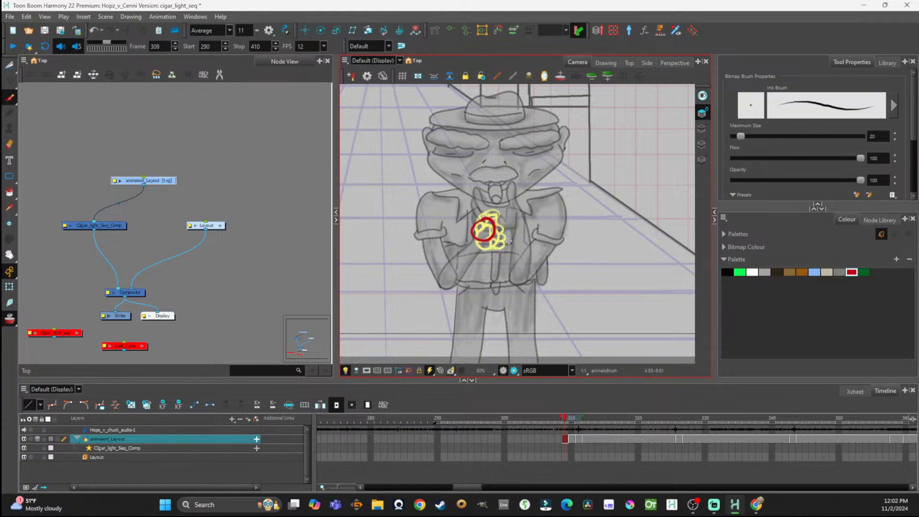
{"action": "mouse_move", "coordinate": [485, 243]}
{"action": "left_mouse_down"}
{"action": "mouse_move", "coordinate": [447, 280]}
{"action": "mouse_move", "coordinate": [405, 278]}
{"action": "left_mouse_up"}
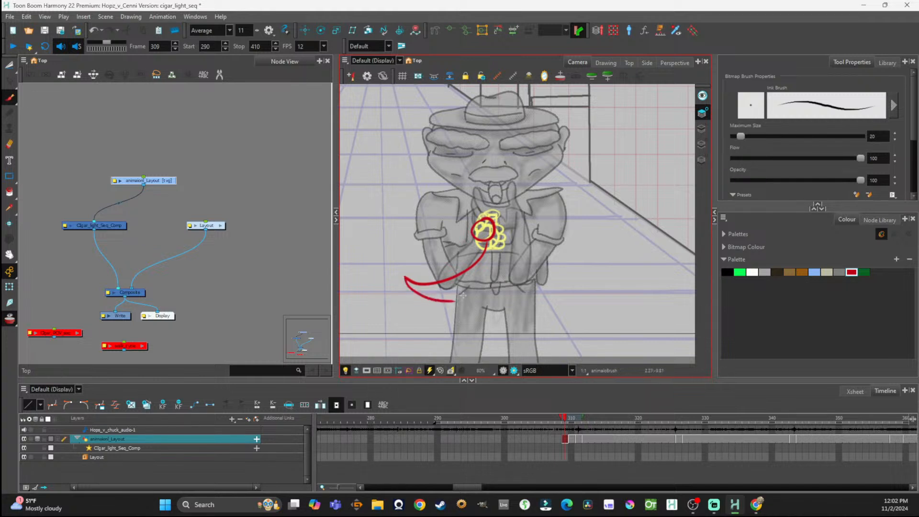
{"action": "key", "text": "alt+s"}
{"action": "key", "text": "ctrl+z"}
{"action": "key", "text": "ctrl+z"}
Step: At frame 309, draw a red circle on the yellow hand with a hooked arrow toward the hip, and extend that drawing's exposure back to frame 290
{"action": "left_click", "coordinate": [565, 421]}
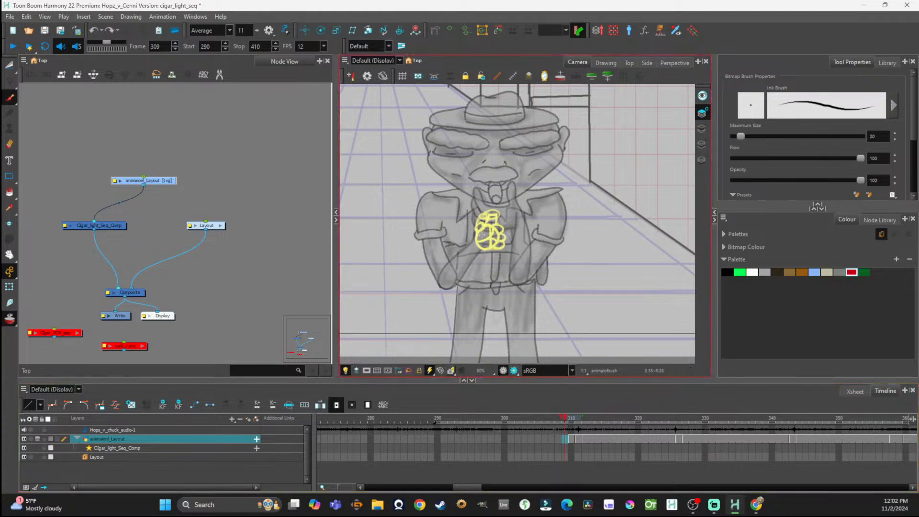
{"action": "mouse_move", "coordinate": [485, 222]}
{"action": "left_mouse_down"}
{"action": "mouse_move", "coordinate": [483, 246]}
{"action": "mouse_move", "coordinate": [493, 234]}
{"action": "mouse_move", "coordinate": [484, 224]}
{"action": "mouse_move", "coordinate": [486, 246]}
{"action": "mouse_move", "coordinate": [467, 266]}
{"action": "mouse_move", "coordinate": [432, 270]}
{"action": "mouse_move", "coordinate": [388, 247]}
{"action": "mouse_move", "coordinate": [439, 293]}
{"action": "left_mouse_up"}
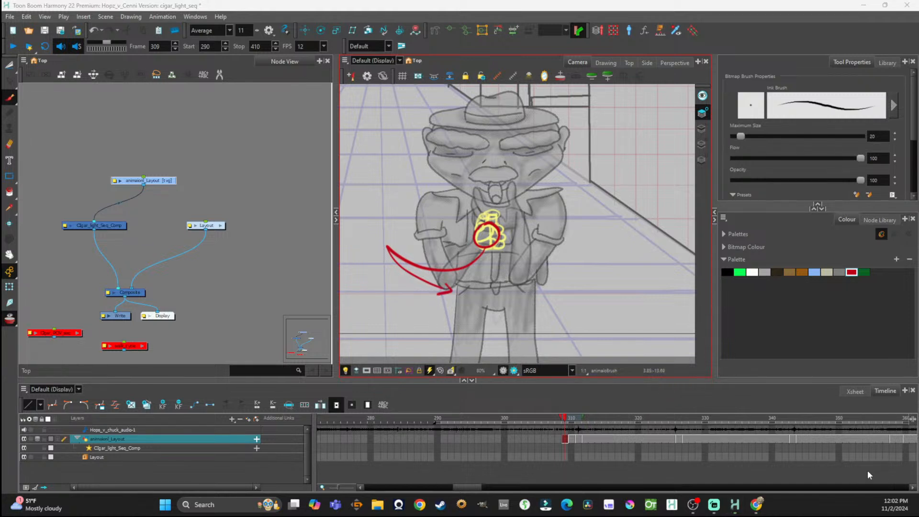
{"action": "left_click", "coordinate": [563, 439]}
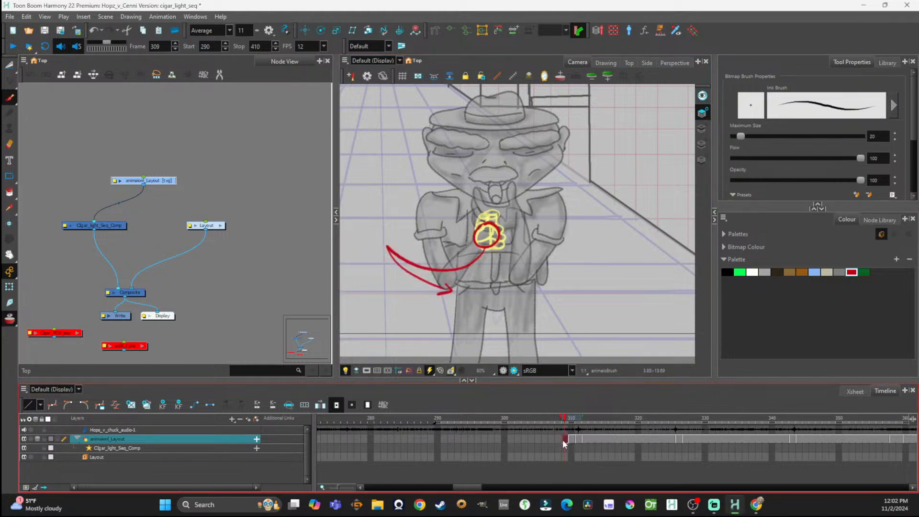
{"action": "left_click", "coordinate": [437, 439], "text": "shift"}
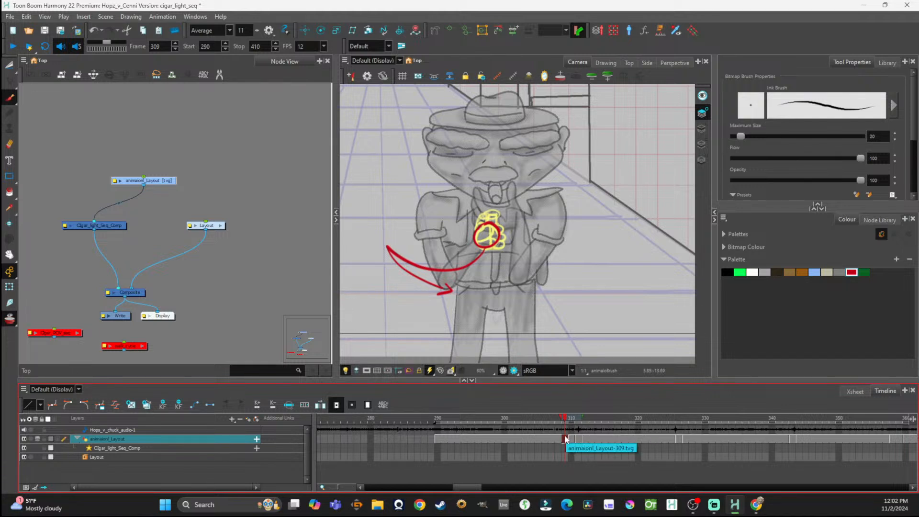
Step: Mark the red hand circle with a centre cross and direction tick, and number it 1 and 2 for frames 309 and 308
{"action": "left_click_drag", "start_coordinate": [483, 255], "coordinate": [492, 219]}
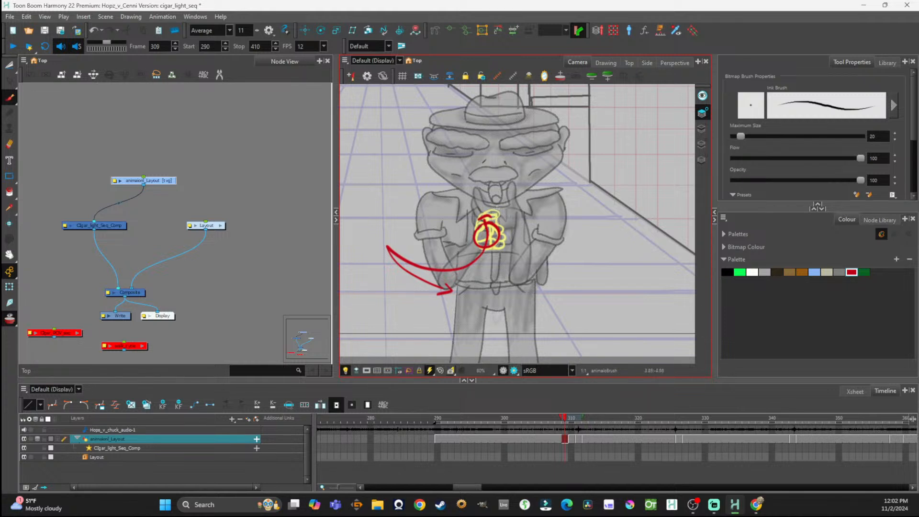
{"action": "mouse_move", "coordinate": [493, 213]}
{"action": "left_mouse_down"}
{"action": "mouse_move", "coordinate": [497, 205]}
{"action": "mouse_move", "coordinate": [503, 218]}
{"action": "left_mouse_up"}
{"action": "left_click", "coordinate": [561, 418]}
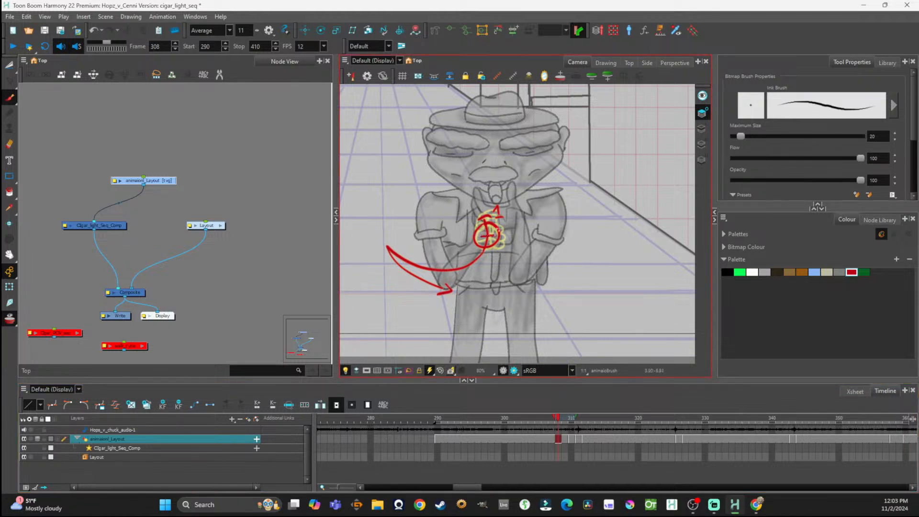
{"action": "left_click_drag", "start_coordinate": [505, 231], "coordinate": [512, 238]}
{"action": "left_click", "coordinate": [554, 421]}
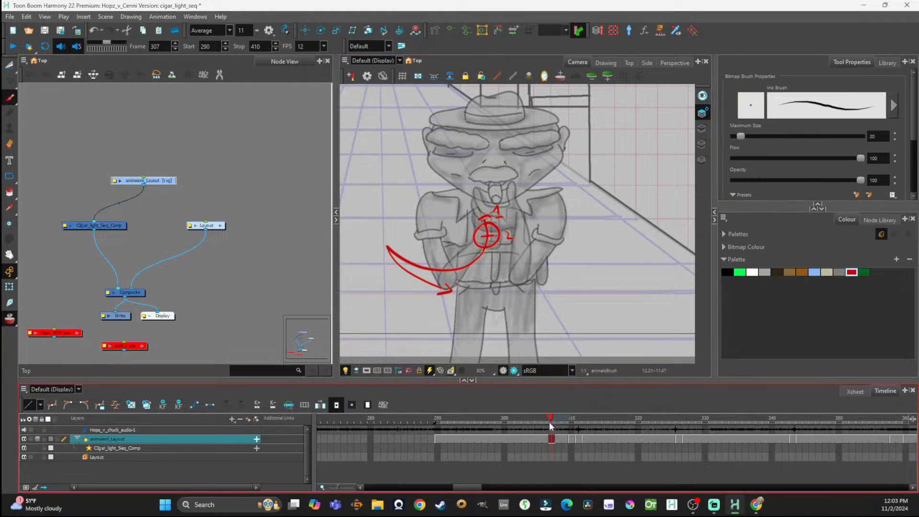
{"action": "left_click", "coordinate": [557, 423]}
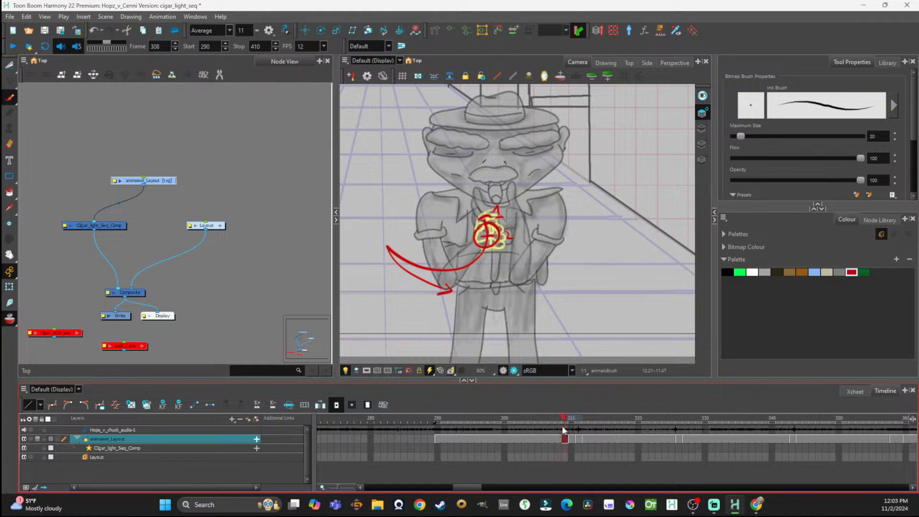
{"action": "mouse_move", "coordinate": [557, 427]}
{"action": "left_mouse_down"}
{"action": "mouse_move", "coordinate": [571, 429]}
{"action": "mouse_move", "coordinate": [558, 429]}
{"action": "left_mouse_up"}
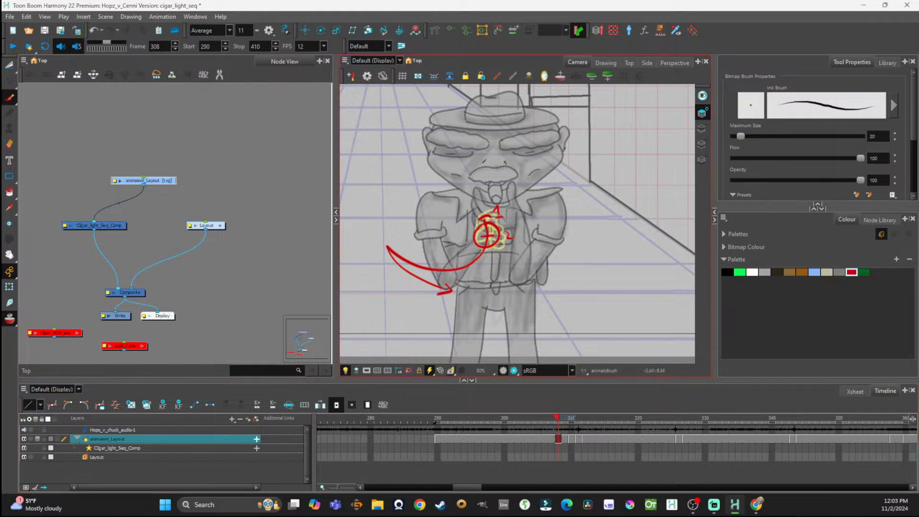
Step: At frame 308, draw a red circle at the arc's outer end and a crossed circle with a tick midway along the arc
{"action": "mouse_move", "coordinate": [386, 245]}
{"action": "left_mouse_down"}
{"action": "mouse_move", "coordinate": [379, 241]}
{"action": "mouse_move", "coordinate": [390, 242]}
{"action": "left_mouse_up"}
{"action": "key", "text": "ctrl+z"}
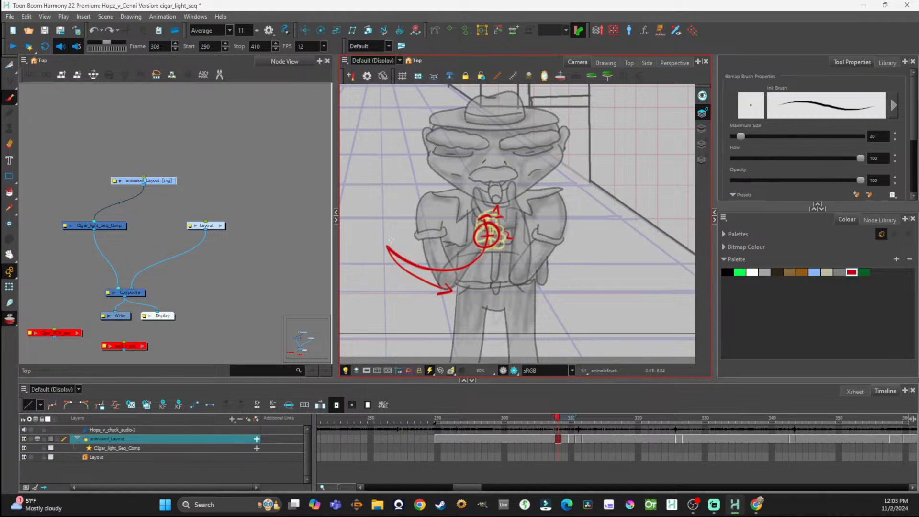
{"action": "mouse_move", "coordinate": [383, 237]}
{"action": "left_mouse_down"}
{"action": "mouse_move", "coordinate": [401, 254]}
{"action": "mouse_move", "coordinate": [390, 234]}
{"action": "left_mouse_up"}
{"action": "left_click_drag", "start_coordinate": [426, 261], "coordinate": [456, 254]}
{"action": "key", "text": "ctrl+z"}
{"action": "mouse_move", "coordinate": [448, 261]}
{"action": "left_mouse_down"}
{"action": "mouse_move", "coordinate": [448, 277]}
{"action": "mouse_move", "coordinate": [458, 274]}
{"action": "mouse_move", "coordinate": [444, 259]}
{"action": "mouse_move", "coordinate": [458, 252]}
{"action": "left_mouse_up"}
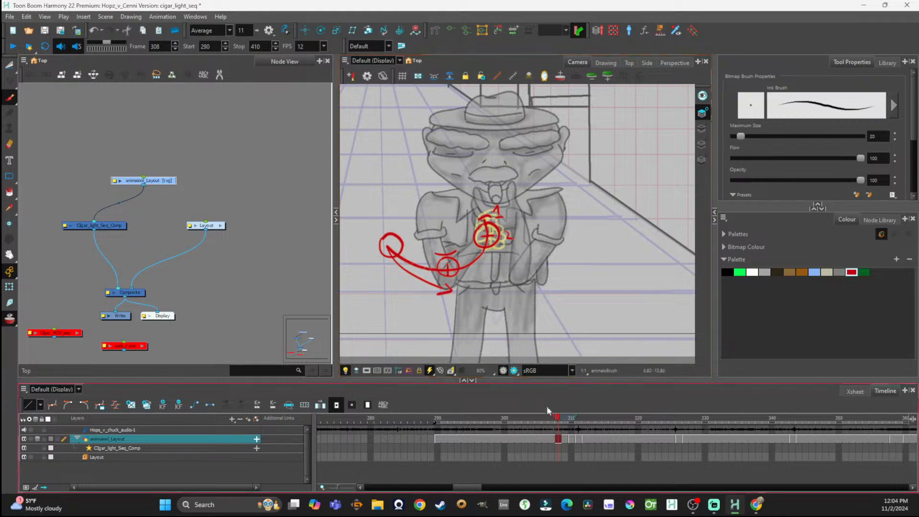
Step: At frame 307, add a short red direction tick above the circle at the arc's outer end
{"action": "left_click", "coordinate": [553, 420]}
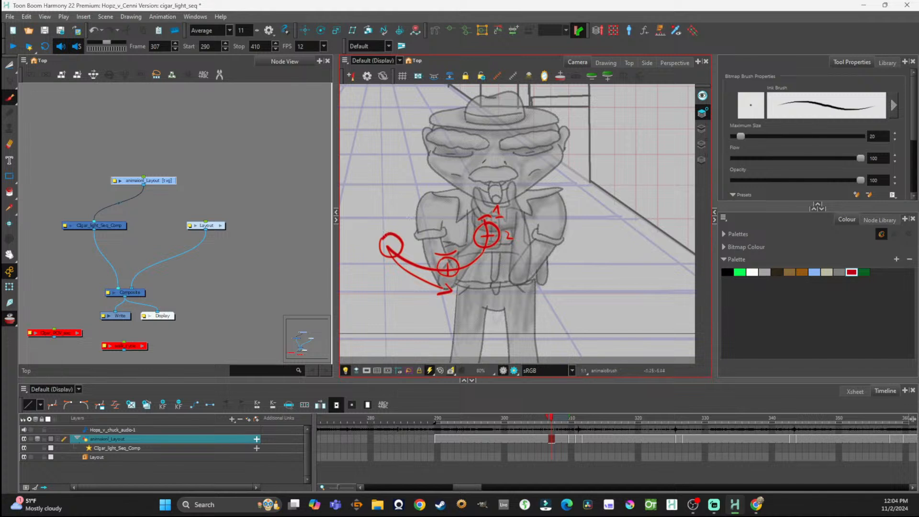
{"action": "left_click_drag", "start_coordinate": [379, 237], "coordinate": [387, 246]}
{"action": "key", "text": "ctrl+z"}
{"action": "left_click_drag", "start_coordinate": [389, 226], "coordinate": [380, 231]}
{"action": "key", "text": "ctrl+z"}
{"action": "left_click_drag", "start_coordinate": [389, 229], "coordinate": [378, 234]}
Step: Number the outer circle 4 and the hip position 5, and draw a red hand circle with a smaller thumb circle at the hip
{"action": "left_click", "coordinate": [548, 418]}
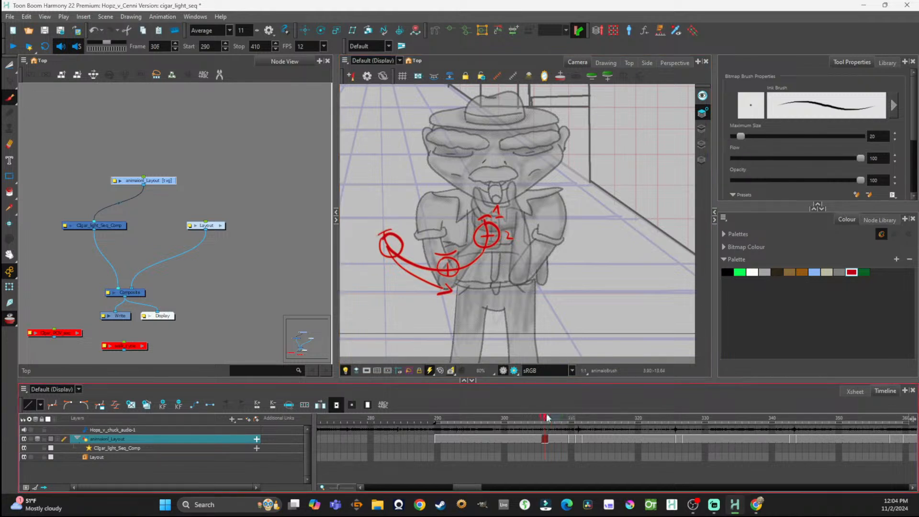
{"action": "left_click_drag", "start_coordinate": [393, 235], "coordinate": [398, 255]}
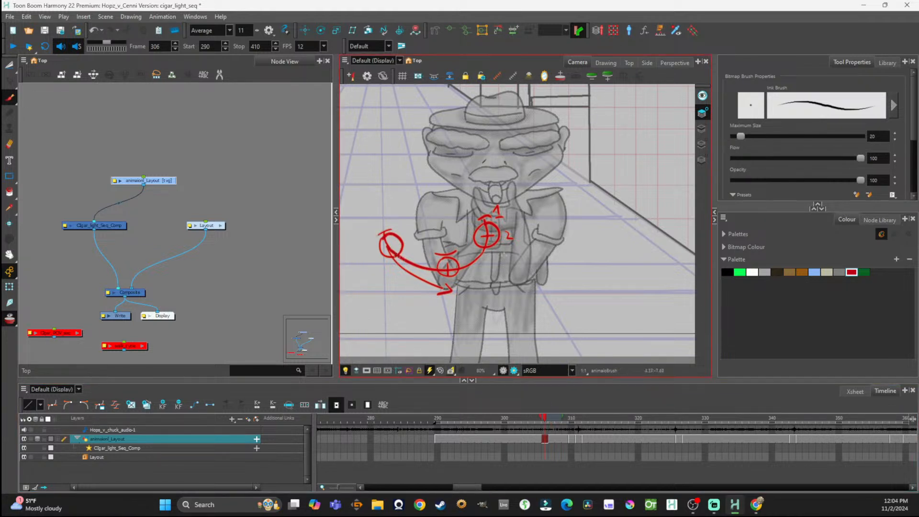
{"action": "left_click_drag", "start_coordinate": [450, 276], "coordinate": [452, 286]}
{"action": "left_click_drag", "start_coordinate": [381, 218], "coordinate": [387, 226]}
{"action": "mouse_move", "coordinate": [452, 288]}
{"action": "left_mouse_down"}
{"action": "mouse_move", "coordinate": [446, 303]}
{"action": "mouse_move", "coordinate": [461, 302]}
{"action": "mouse_move", "coordinate": [441, 291]}
{"action": "left_mouse_up"}
{"action": "key", "text": "ctrl+z"}
{"action": "mouse_move", "coordinate": [451, 286]}
{"action": "left_mouse_down"}
{"action": "mouse_move", "coordinate": [465, 294]}
{"action": "mouse_move", "coordinate": [452, 284]}
{"action": "left_mouse_up"}
Step: Clear the red planning drawing's exposure from frames 290 to 304 on the animation layout layer
{"action": "mouse_move", "coordinate": [545, 419]}
{"action": "left_mouse_down"}
{"action": "mouse_move", "coordinate": [566, 423]}
{"action": "mouse_move", "coordinate": [551, 420]}
{"action": "left_mouse_up"}
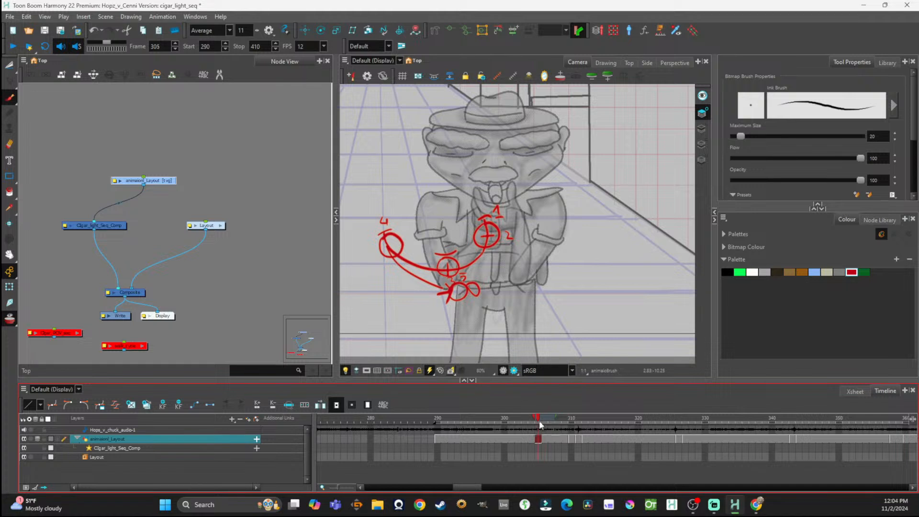
{"action": "key", "text": "Delete"}
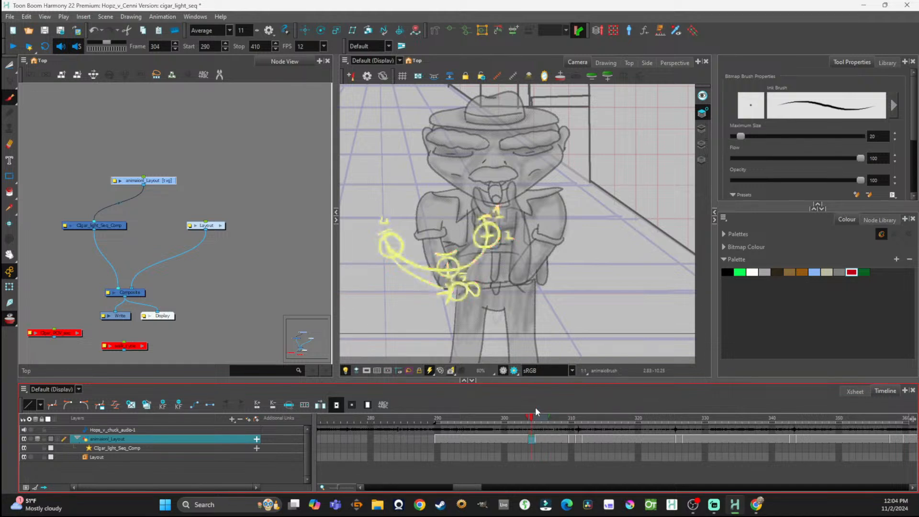
{"action": "left_click", "coordinate": [438, 438]}
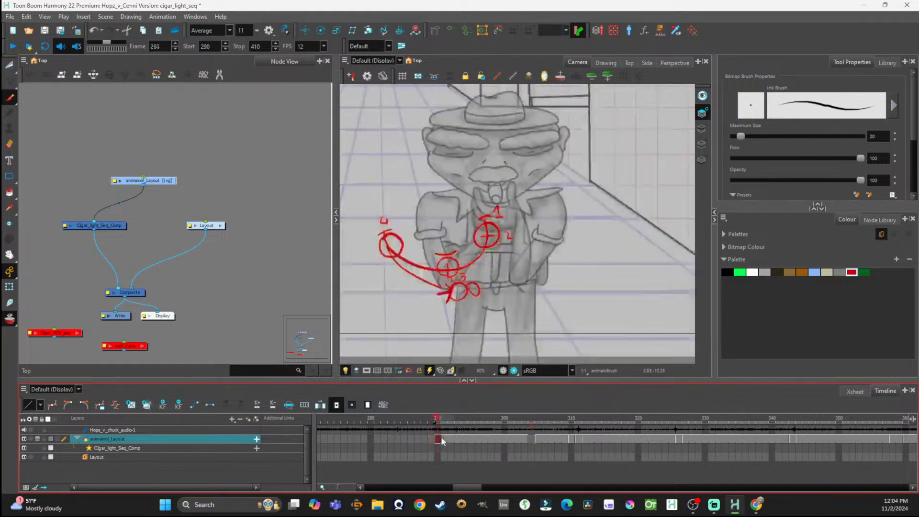
{"action": "key", "text": "Delete"}
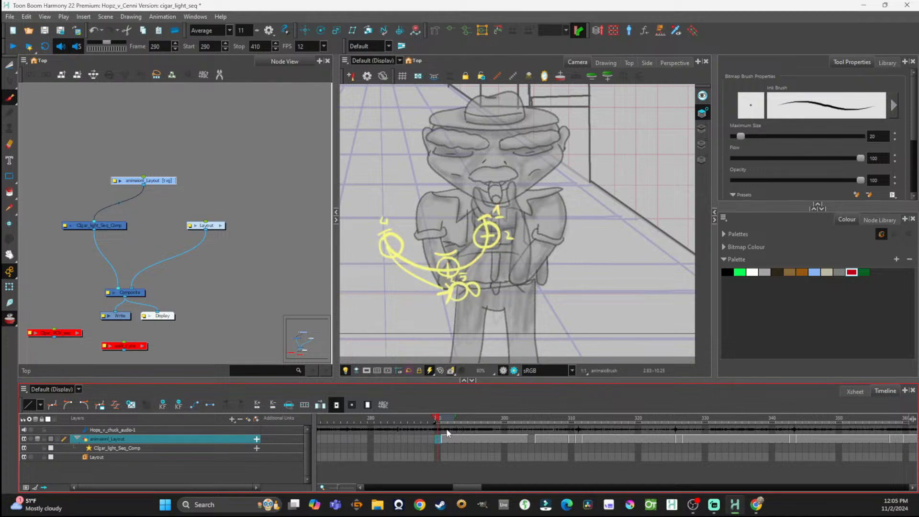
{"action": "left_click_drag", "start_coordinate": [442, 438], "coordinate": [525, 438]}
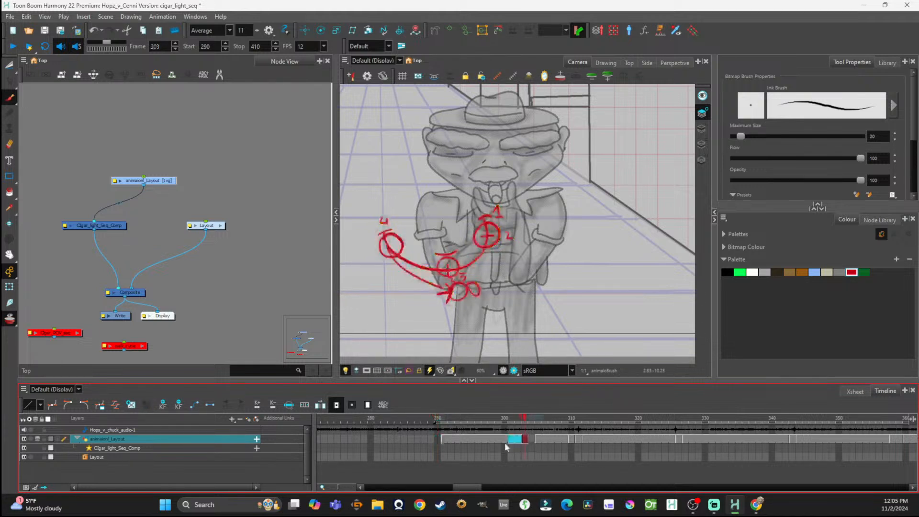
{"action": "key", "text": "Delete"}
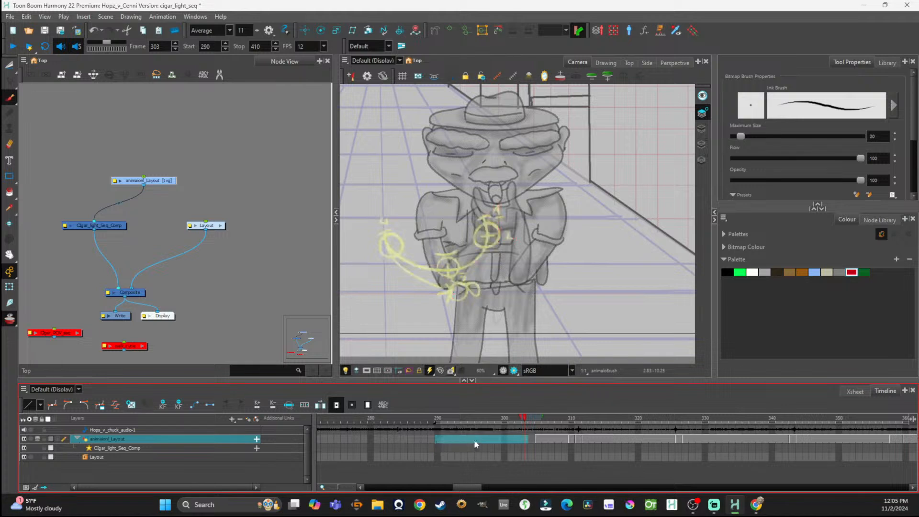
{"action": "left_click", "coordinate": [527, 439]}
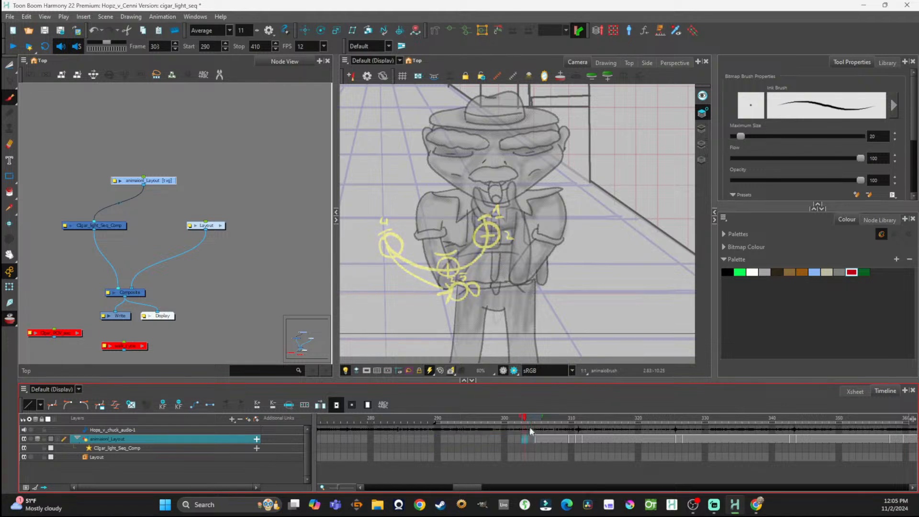
{"action": "mouse_move", "coordinate": [527, 420]}
{"action": "left_mouse_down"}
{"action": "mouse_move", "coordinate": [716, 450]}
{"action": "mouse_move", "coordinate": [449, 424]}
{"action": "mouse_move", "coordinate": [555, 437]}
{"action": "mouse_move", "coordinate": [514, 432]}
{"action": "left_mouse_up"}
{"action": "left_click", "coordinate": [514, 437]}
Step: Move the animation layout node higher above the cigar light composite and save the scene
{"action": "left_click_drag", "start_coordinate": [156, 181], "coordinate": [173, 162]}
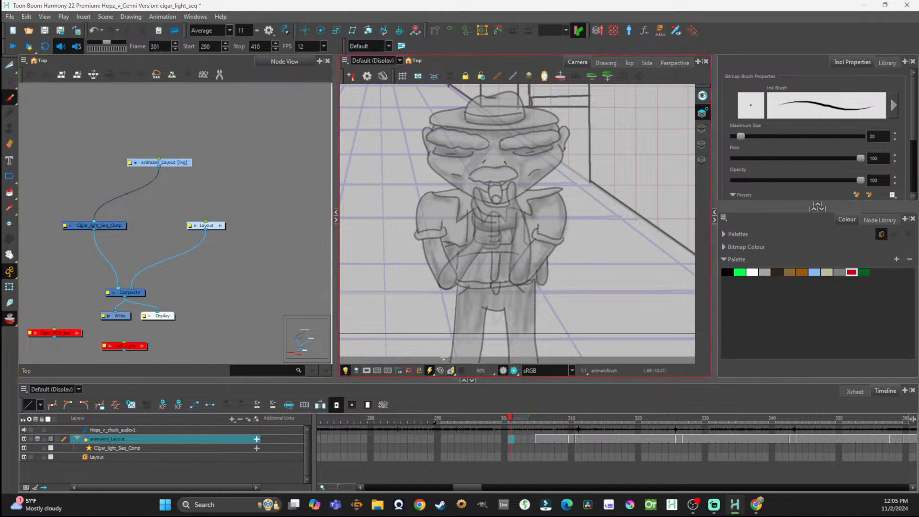
{"action": "left_click_drag", "start_coordinate": [511, 419], "coordinate": [546, 424]}
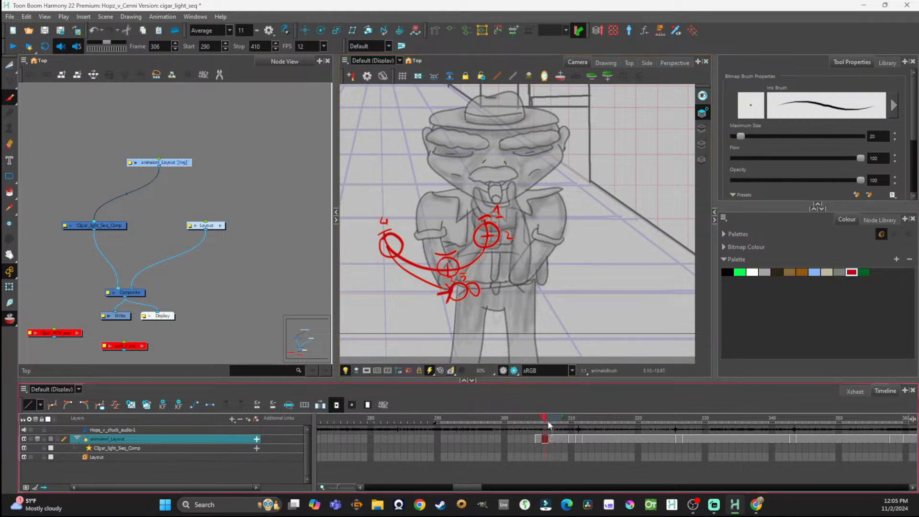
{"action": "mouse_move", "coordinate": [542, 425]}
{"action": "left_mouse_down"}
{"action": "mouse_move", "coordinate": [519, 430]}
{"action": "mouse_move", "coordinate": [910, 464]}
{"action": "mouse_move", "coordinate": [677, 447]}
{"action": "mouse_move", "coordinate": [890, 469]}
{"action": "mouse_move", "coordinate": [536, 413]}
{"action": "mouse_move", "coordinate": [422, 416]}
{"action": "mouse_move", "coordinate": [481, 416]}
{"action": "mouse_move", "coordinate": [424, 415]}
{"action": "mouse_move", "coordinate": [777, 476]}
{"action": "mouse_move", "coordinate": [843, 478]}
{"action": "mouse_move", "coordinate": [740, 453]}
{"action": "mouse_move", "coordinate": [427, 442]}
{"action": "mouse_move", "coordinate": [435, 443]}
{"action": "left_mouse_up"}
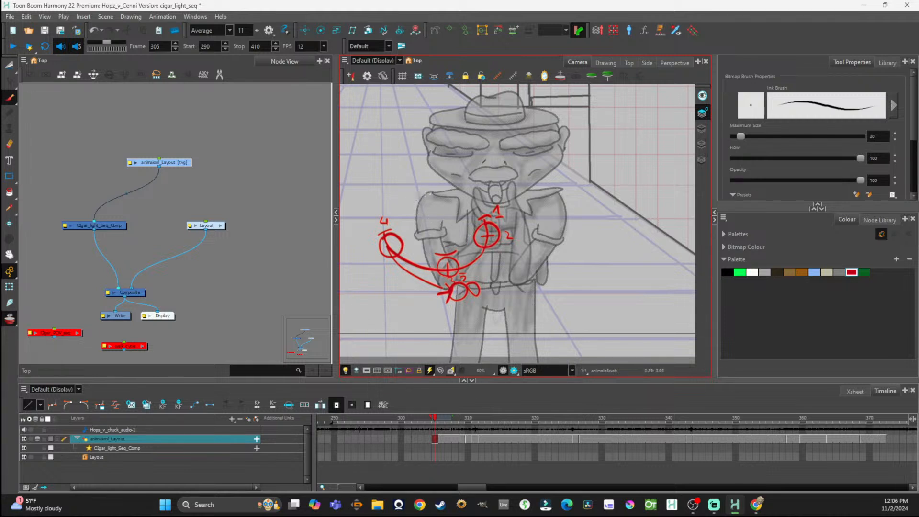
{"action": "left_click", "coordinate": [215, 240]}
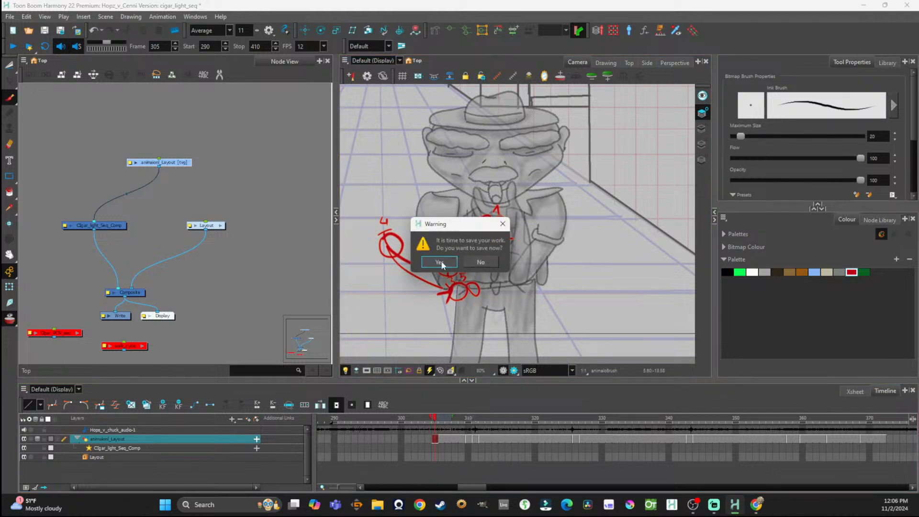
{"action": "left_click", "coordinate": [440, 262]}
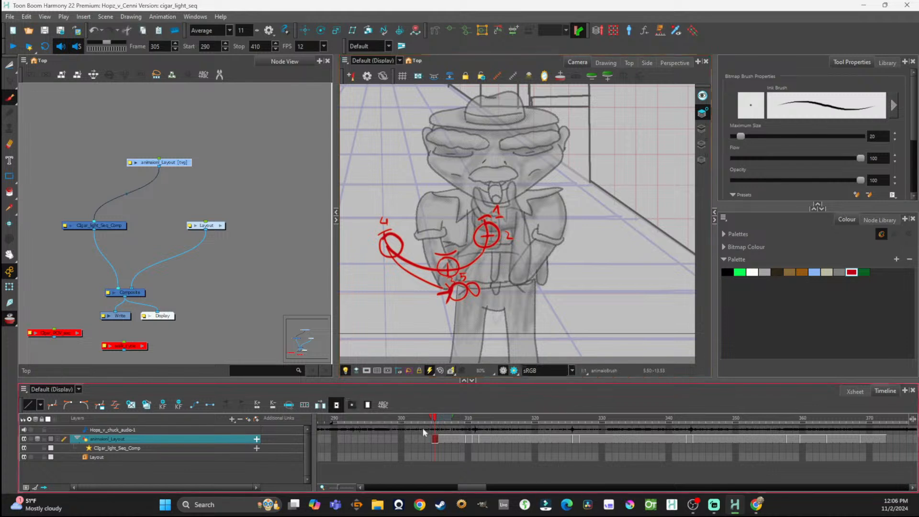
Step: On a blank frame 304, draw red hand and thumb circles at the hip and a red circle on the shoulder
{"action": "left_click_drag", "start_coordinate": [335, 438], "coordinate": [427, 441]}
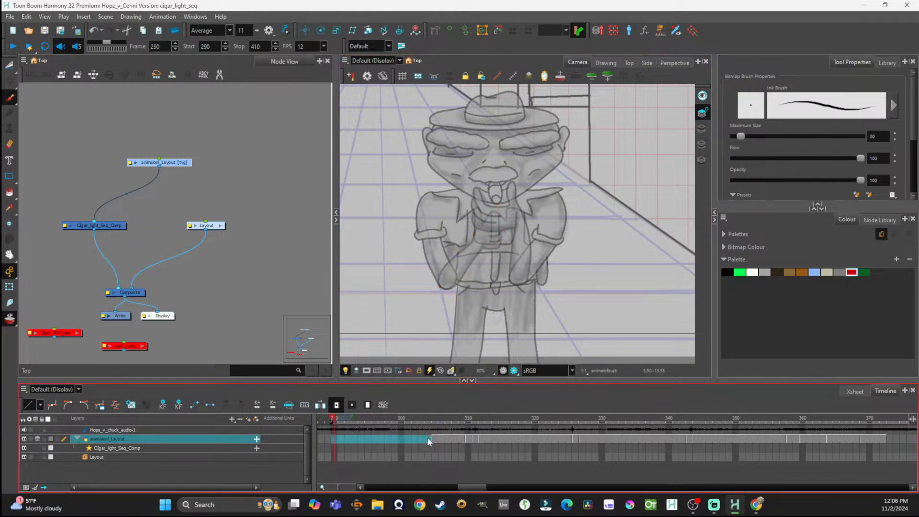
{"action": "left_click", "coordinate": [429, 439]}
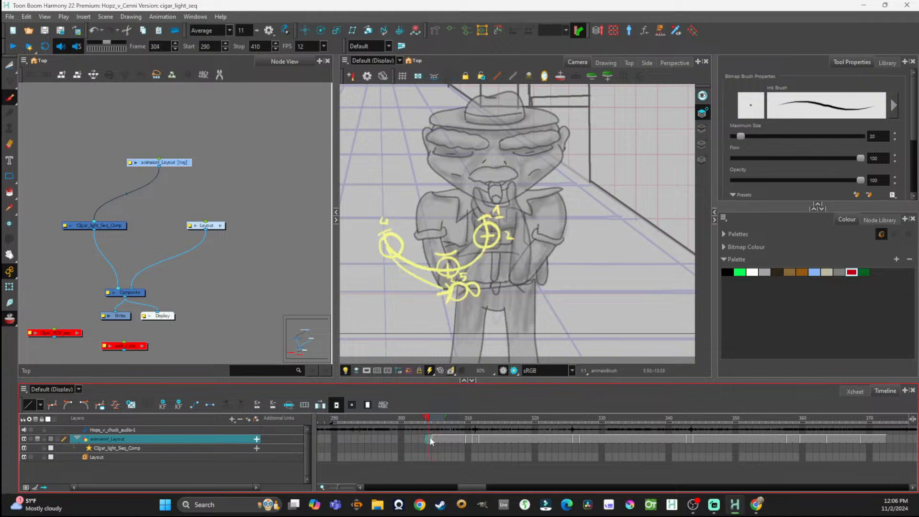
{"action": "mouse_move", "coordinate": [454, 281]}
{"action": "left_mouse_down"}
{"action": "mouse_move", "coordinate": [446, 290]}
{"action": "mouse_move", "coordinate": [468, 296]}
{"action": "mouse_move", "coordinate": [458, 280]}
{"action": "mouse_move", "coordinate": [478, 294]}
{"action": "mouse_move", "coordinate": [472, 282]}
{"action": "left_mouse_up"}
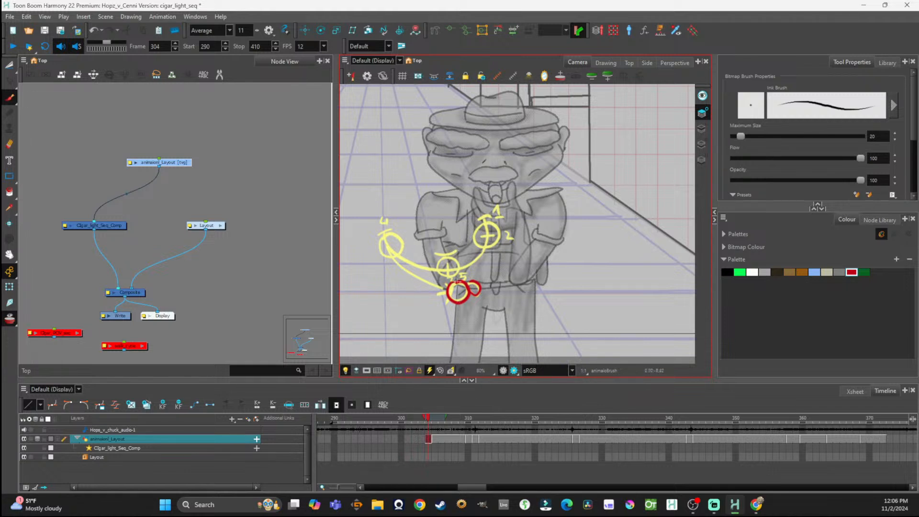
{"action": "mouse_move", "coordinate": [441, 192]}
{"action": "left_mouse_down"}
{"action": "mouse_move", "coordinate": [429, 209]}
{"action": "mouse_move", "coordinate": [452, 198]}
{"action": "mouse_move", "coordinate": [433, 192]}
{"action": "left_mouse_up"}
{"action": "left_click_drag", "start_coordinate": [418, 244], "coordinate": [431, 243]}
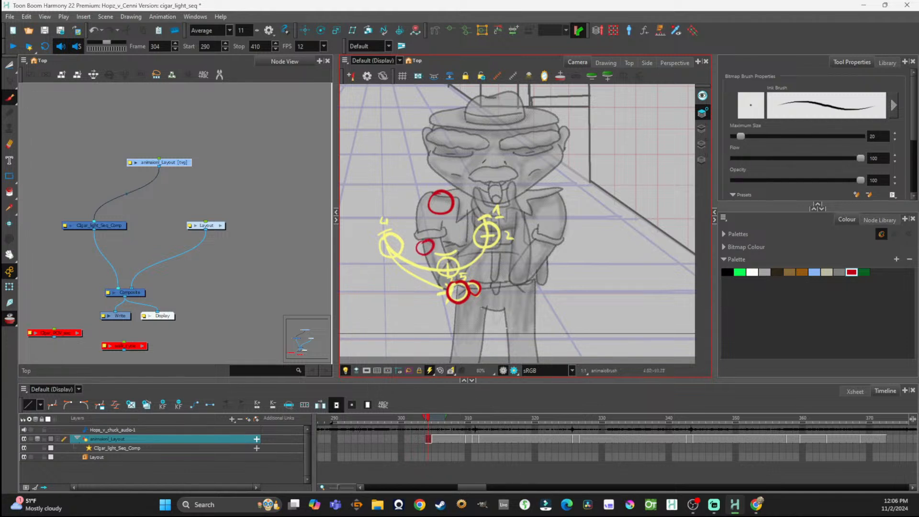
{"action": "mouse_move", "coordinate": [417, 248]}
{"action": "left_mouse_down"}
{"action": "mouse_move", "coordinate": [445, 296]}
{"action": "mouse_move", "coordinate": [458, 276]}
{"action": "mouse_move", "coordinate": [433, 244]}
{"action": "mouse_move", "coordinate": [453, 215]}
{"action": "mouse_move", "coordinate": [448, 195]}
{"action": "mouse_move", "coordinate": [420, 240]}
{"action": "left_mouse_up"}
{"action": "left_click_drag", "start_coordinate": [430, 197], "coordinate": [432, 241]}
{"action": "key", "text": "ctrl+z"}
{"action": "key", "text": "ctrl+z"}
{"action": "key", "text": "ctrl+z"}
{"action": "key", "text": "ctrl+z"}
{"action": "key", "text": "ctrl+z"}
{"action": "key", "text": "ctrl+z"}
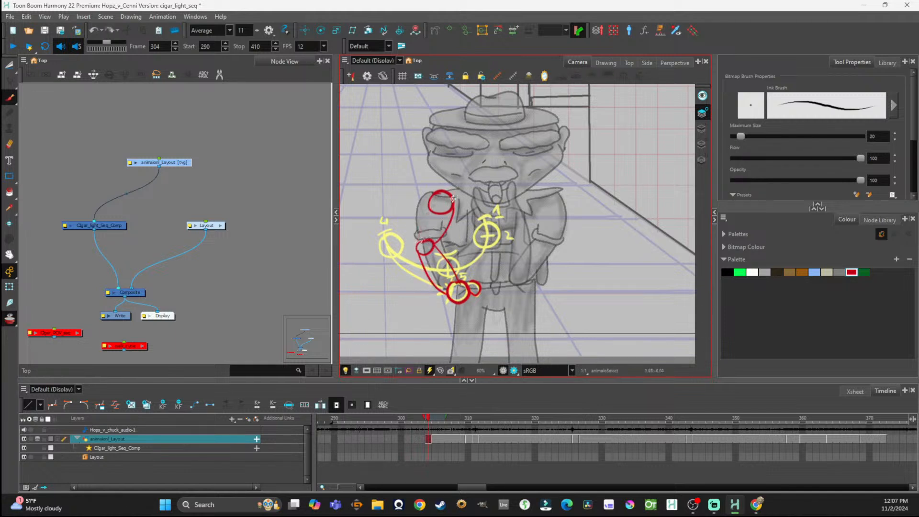
{"action": "key", "text": "ctrl+z"}
Step: Draw a red elbow circle at frame 304 and connect the shoulder, elbow and hand with arm outlines
{"action": "mouse_move", "coordinate": [425, 241]}
{"action": "left_mouse_down"}
{"action": "mouse_move", "coordinate": [424, 256]}
{"action": "mouse_move", "coordinate": [428, 240]}
{"action": "left_mouse_up"}
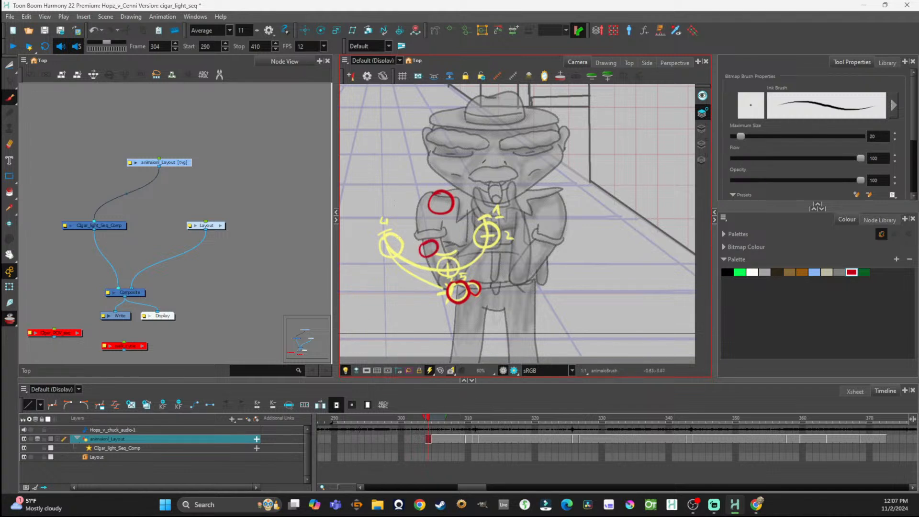
{"action": "mouse_move", "coordinate": [421, 231]}
{"action": "left_mouse_down"}
{"action": "mouse_move", "coordinate": [431, 197]}
{"action": "mouse_move", "coordinate": [451, 202]}
{"action": "mouse_move", "coordinate": [437, 243]}
{"action": "mouse_move", "coordinate": [460, 284]}
{"action": "left_mouse_up"}
{"action": "left_click_drag", "start_coordinate": [423, 255], "coordinate": [446, 293]}
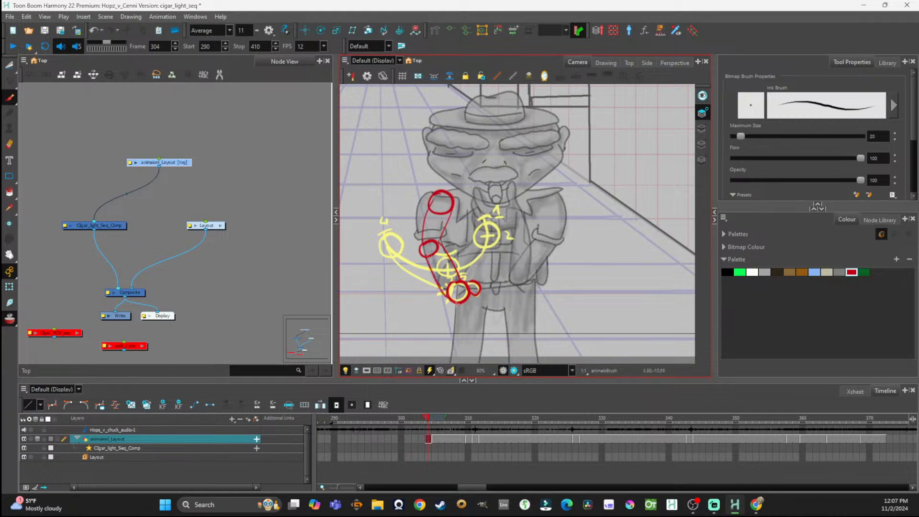
Step: Undo the latest red arm strokes at frame 304 and redraw the elbow and forearm of the arm guide
{"action": "key", "text": "ctrl+z"}
{"action": "key", "text": "ctrl+z"}
{"action": "key", "text": "ctrl+z"}
{"action": "key", "text": "ctrl+z"}
{"action": "key", "text": "ctrl+z"}
{"action": "mouse_move", "coordinate": [427, 243]}
{"action": "left_mouse_down"}
{"action": "mouse_move", "coordinate": [431, 263]}
{"action": "mouse_move", "coordinate": [433, 251]}
{"action": "mouse_move", "coordinate": [420, 252]}
{"action": "mouse_move", "coordinate": [450, 209]}
{"action": "mouse_move", "coordinate": [430, 200]}
{"action": "mouse_move", "coordinate": [419, 235]}
{"action": "mouse_move", "coordinate": [455, 279]}
{"action": "mouse_move", "coordinate": [424, 255]}
{"action": "mouse_move", "coordinate": [432, 276]}
{"action": "mouse_move", "coordinate": [454, 289]}
{"action": "mouse_move", "coordinate": [458, 277]}
{"action": "mouse_move", "coordinate": [475, 281]}
{"action": "mouse_move", "coordinate": [429, 257]}
{"action": "mouse_move", "coordinate": [452, 283]}
{"action": "left_mouse_up"}
{"action": "key", "text": "ctrl+z"}
{"action": "key", "text": "ctrl+z"}
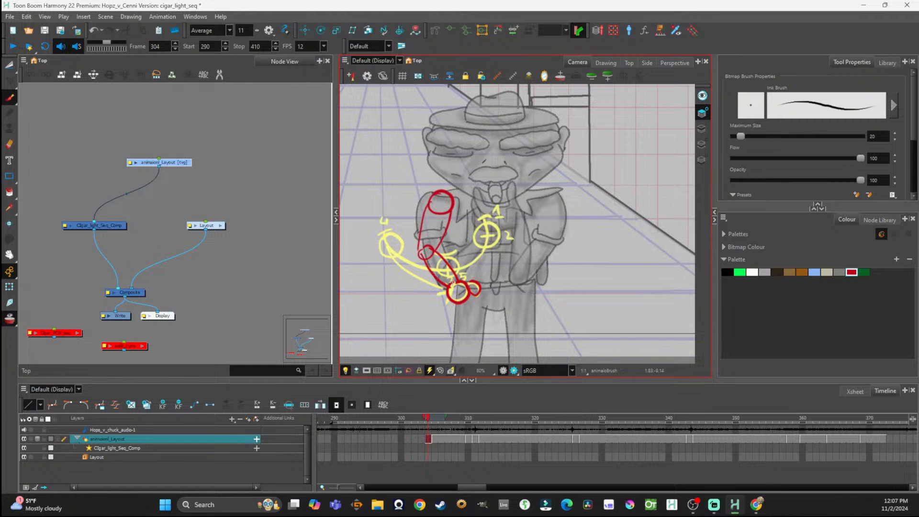
Step: Extend the exposure of the red arm drawing at frame 304 back to frame 290
{"action": "left_click", "coordinate": [432, 419]}
{"action": "left_click_drag", "start_coordinate": [429, 420], "coordinate": [335, 421]}
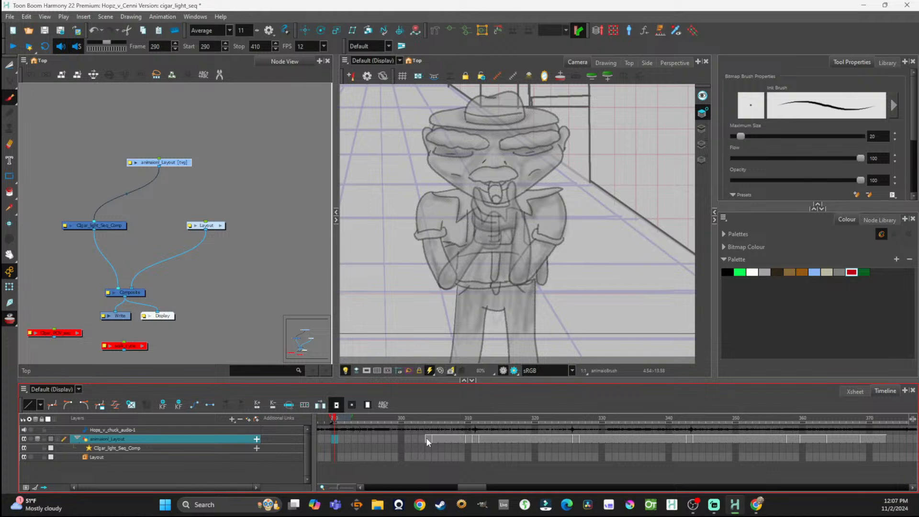
{"action": "left_click", "coordinate": [426, 437]}
{"action": "left_click", "coordinate": [337, 435], "text": "shift"}
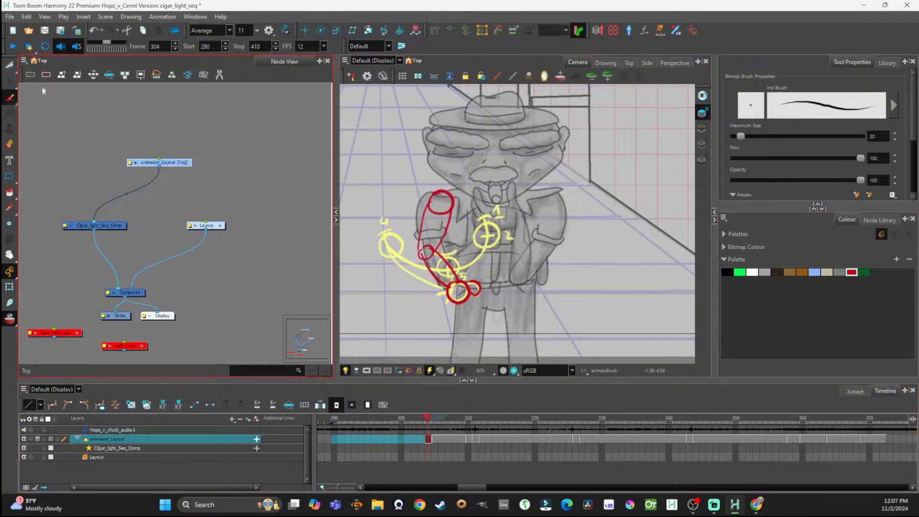
{"action": "left_click", "coordinate": [430, 440]}
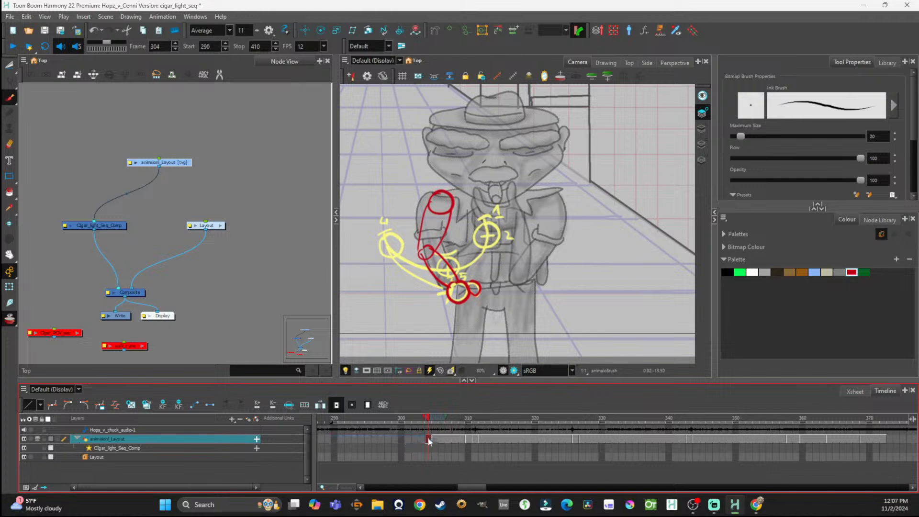
{"action": "mouse_move", "coordinate": [354, 438]}
{"action": "left_mouse_down"}
{"action": "mouse_move", "coordinate": [329, 436]}
{"action": "mouse_move", "coordinate": [337, 439]}
{"action": "left_mouse_up"}
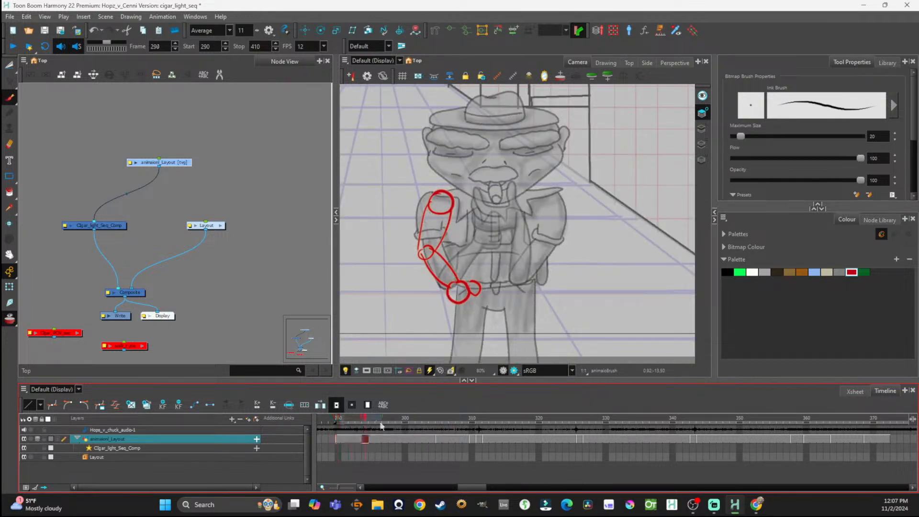
Step: Copy the red numbered arc guide from frame 306 with the Cutter tool and paste it into the frame 364 drawing on a different art layer
{"action": "left_click", "coordinate": [533, 439]}
{"action": "left_click_drag", "start_coordinate": [588, 446], "coordinate": [422, 438]}
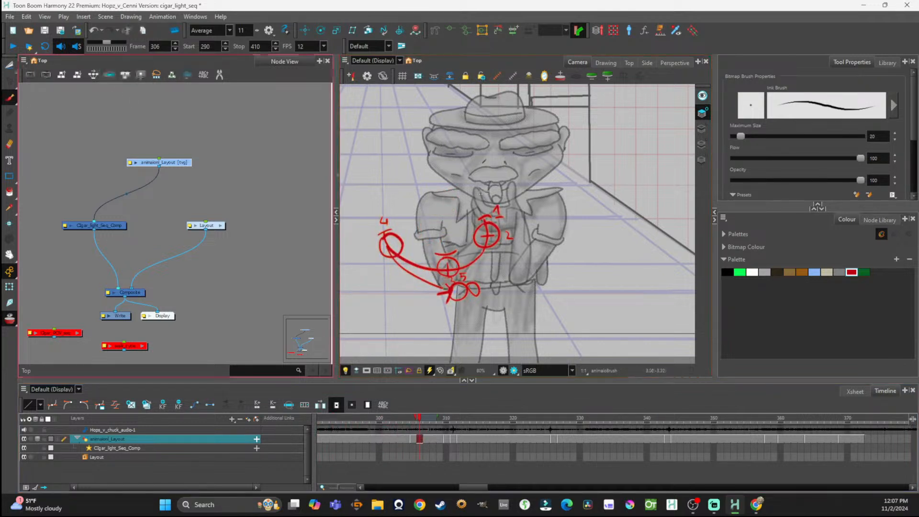
{"action": "left_click", "coordinate": [8, 66]}
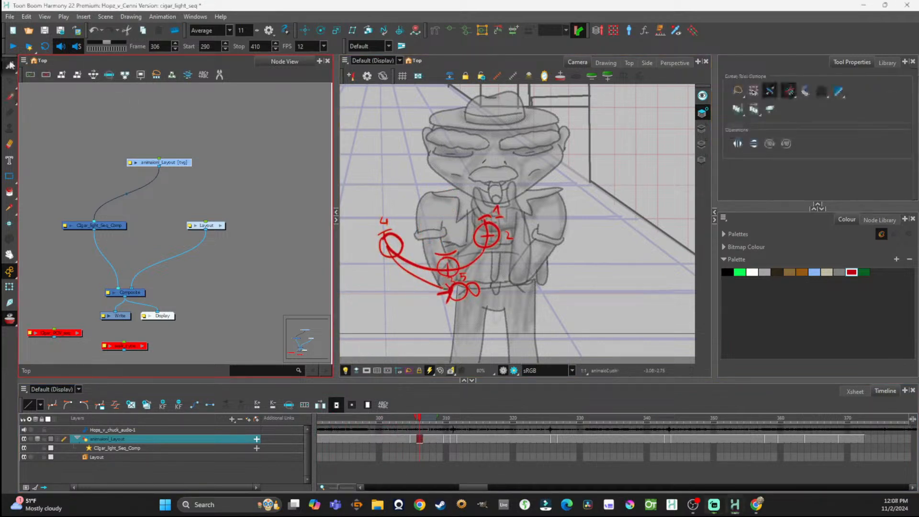
{"action": "left_click", "coordinate": [9, 66]}
{"action": "left_click", "coordinate": [418, 161]}
{"action": "mouse_move", "coordinate": [421, 162]}
{"action": "left_mouse_down"}
{"action": "mouse_move", "coordinate": [357, 251]}
{"action": "mouse_move", "coordinate": [594, 299]}
{"action": "mouse_move", "coordinate": [449, 154]}
{"action": "mouse_move", "coordinate": [393, 180]}
{"action": "left_mouse_up"}
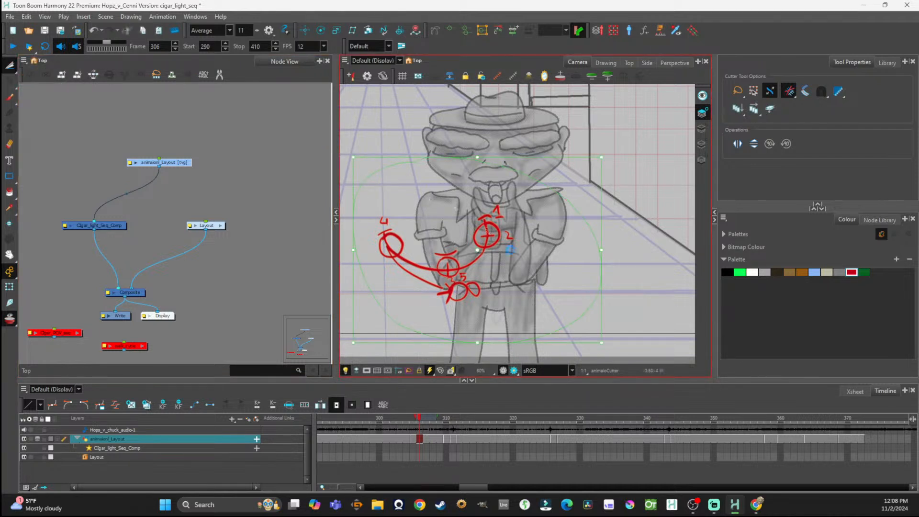
{"action": "left_click_drag", "start_coordinate": [673, 440], "coordinate": [815, 443]}
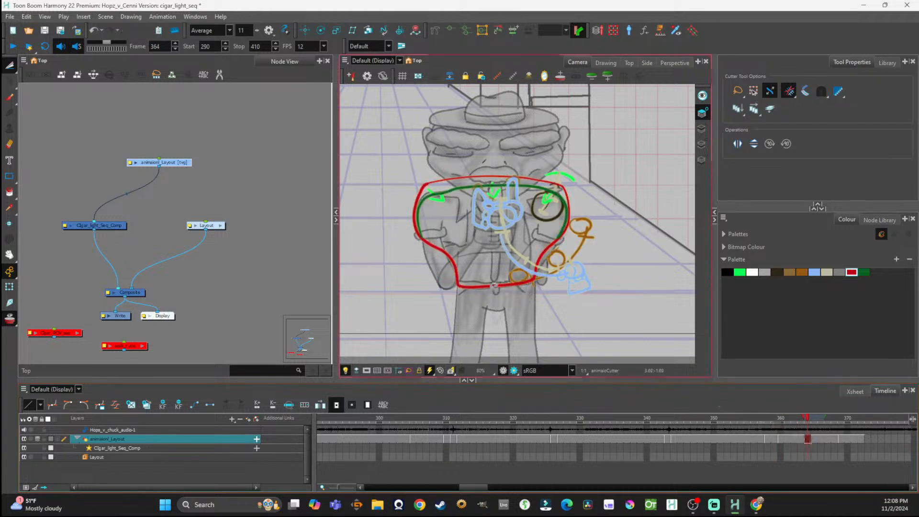
{"action": "key", "text": "ctrl+v"}
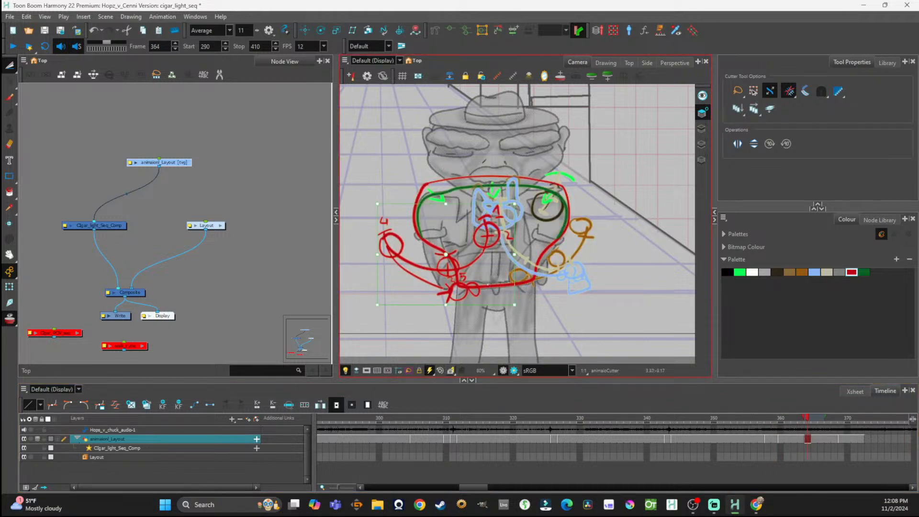
{"action": "key", "text": "ctrl+z"}
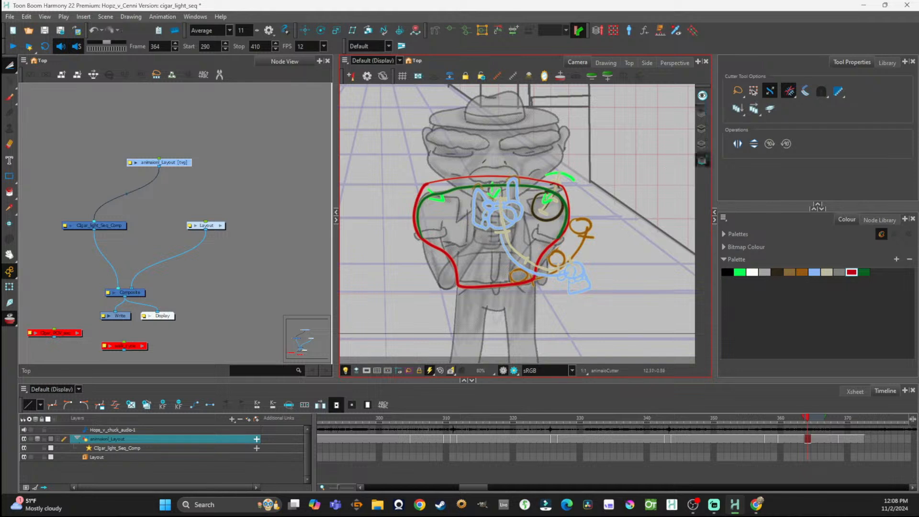
{"action": "key", "text": "ctrl+v"}
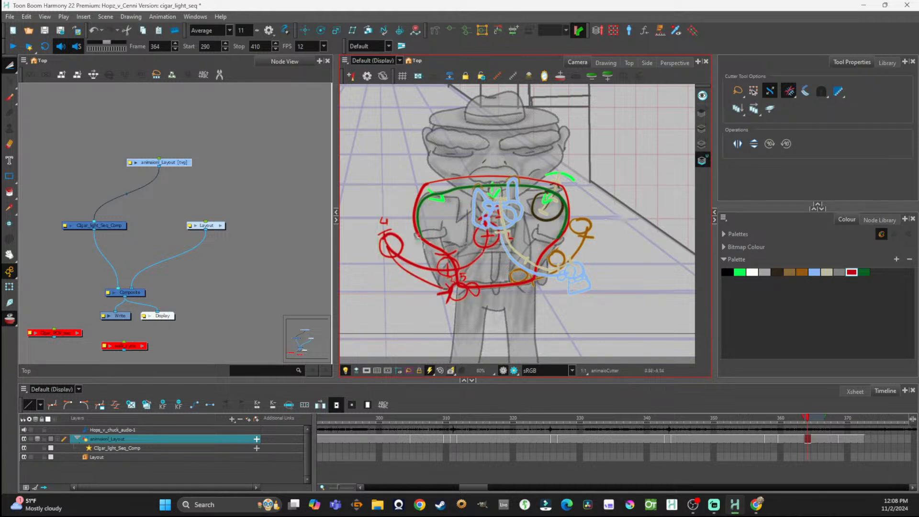
Step: Copy the red arm guide from frame 290 with the Cutter tool and paste it into frame 373
{"action": "mouse_move", "coordinate": [807, 421]}
{"action": "left_mouse_down"}
{"action": "mouse_move", "coordinate": [876, 433]}
{"action": "mouse_move", "coordinate": [864, 434]}
{"action": "left_mouse_up"}
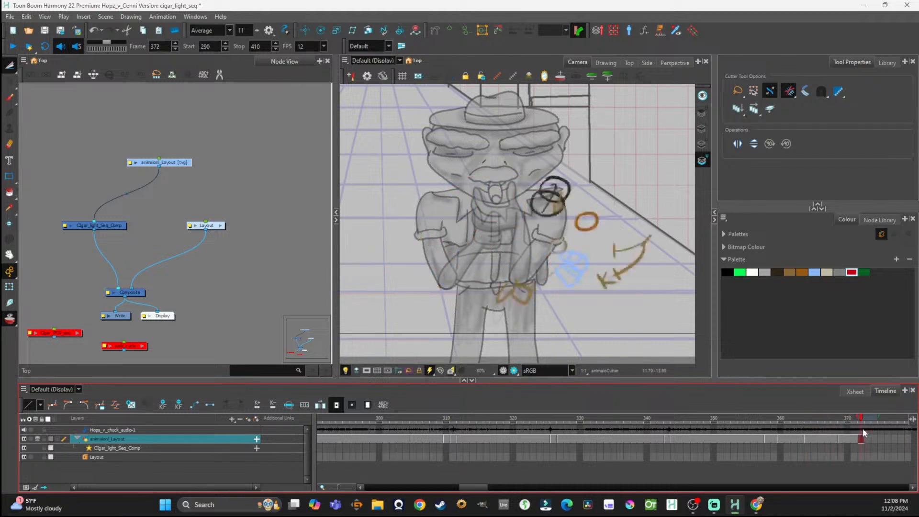
{"action": "scroll", "coordinate": [508, 226], "scroll_direction": "down", "scroll_amount": 3}
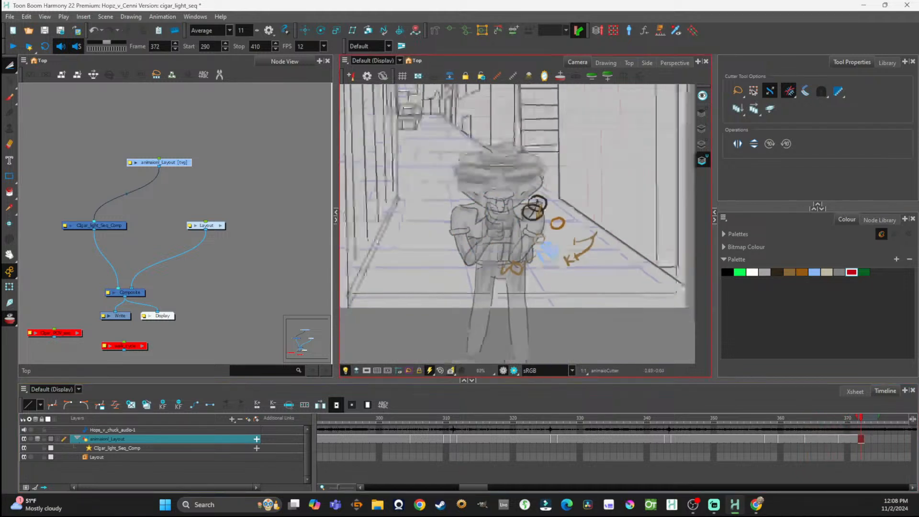
{"action": "scroll", "coordinate": [547, 261], "scroll_direction": "up", "scroll_amount": 1}
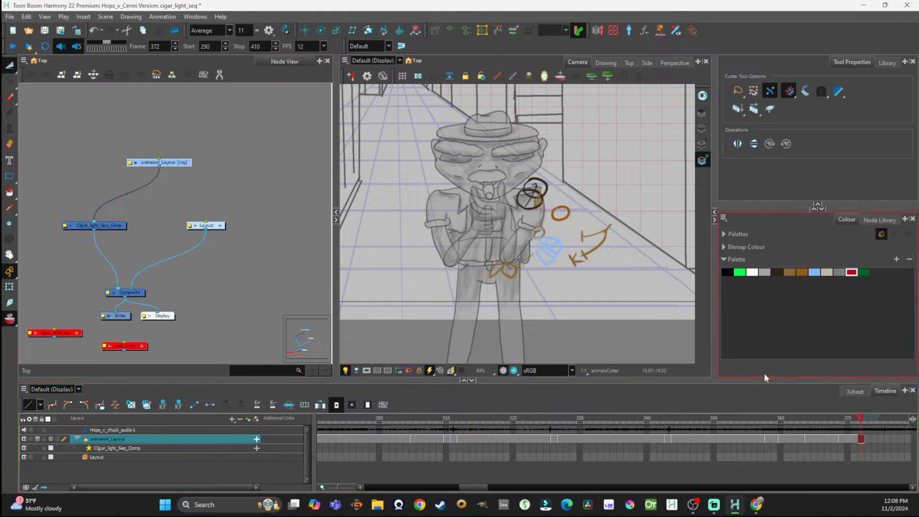
{"action": "mouse_move", "coordinate": [473, 487]}
{"action": "left_mouse_down"}
{"action": "mouse_move", "coordinate": [452, 486]}
{"action": "mouse_move", "coordinate": [474, 486]}
{"action": "mouse_move", "coordinate": [466, 487]}
{"action": "left_mouse_up"}
{"action": "left_click", "coordinate": [466, 440]}
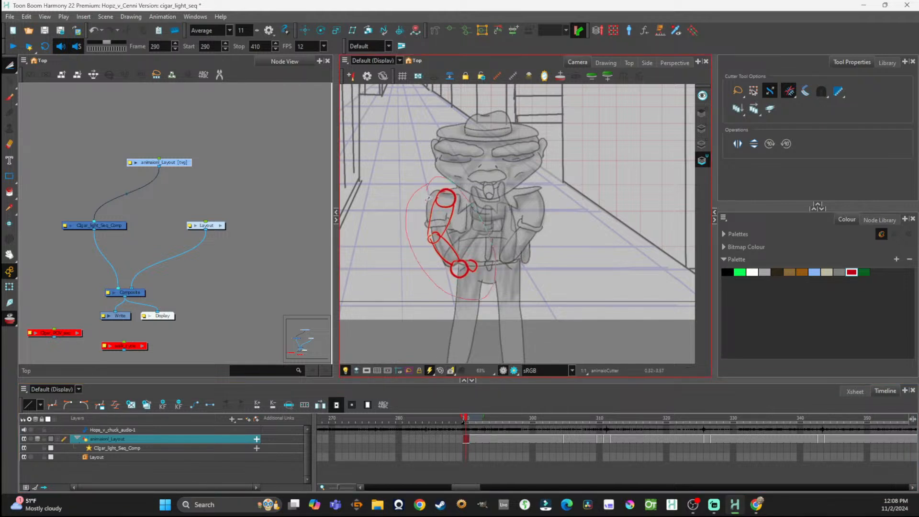
{"action": "left_click", "coordinate": [702, 112]}
{"action": "mouse_move", "coordinate": [532, 144]}
{"action": "left_mouse_down"}
{"action": "mouse_move", "coordinate": [443, 245]}
{"action": "mouse_move", "coordinate": [454, 265]}
{"action": "mouse_move", "coordinate": [446, 309]}
{"action": "left_mouse_up"}
{"action": "key", "text": "ctrl+z"}
{"action": "mouse_move", "coordinate": [418, 189]}
{"action": "left_mouse_down"}
{"action": "mouse_move", "coordinate": [450, 316]}
{"action": "mouse_move", "coordinate": [498, 292]}
{"action": "left_mouse_up"}
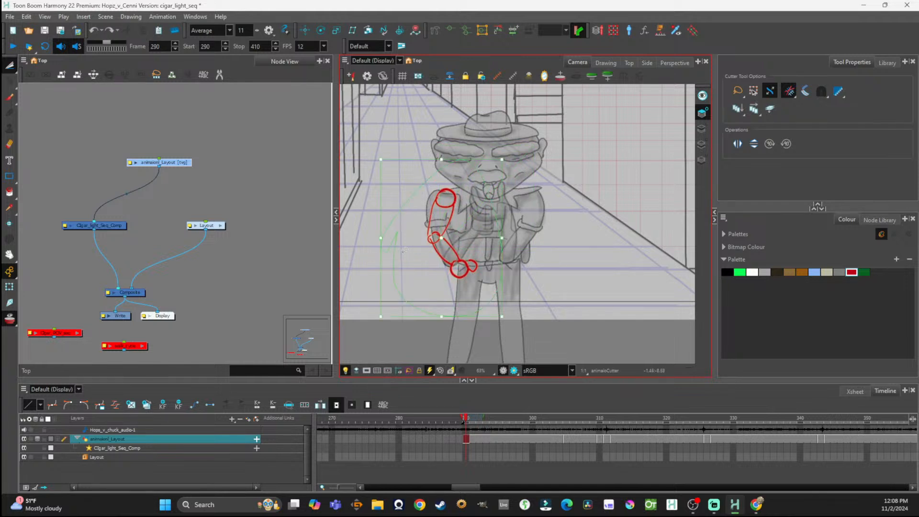
{"action": "left_click_drag", "start_coordinate": [476, 488], "coordinate": [497, 490]}
{"action": "left_click", "coordinate": [592, 438]}
{"action": "mouse_move", "coordinate": [592, 422]}
{"action": "left_mouse_down"}
{"action": "mouse_move", "coordinate": [504, 420]}
{"action": "mouse_move", "coordinate": [593, 430]}
{"action": "mouse_move", "coordinate": [610, 422]}
{"action": "left_mouse_up"}
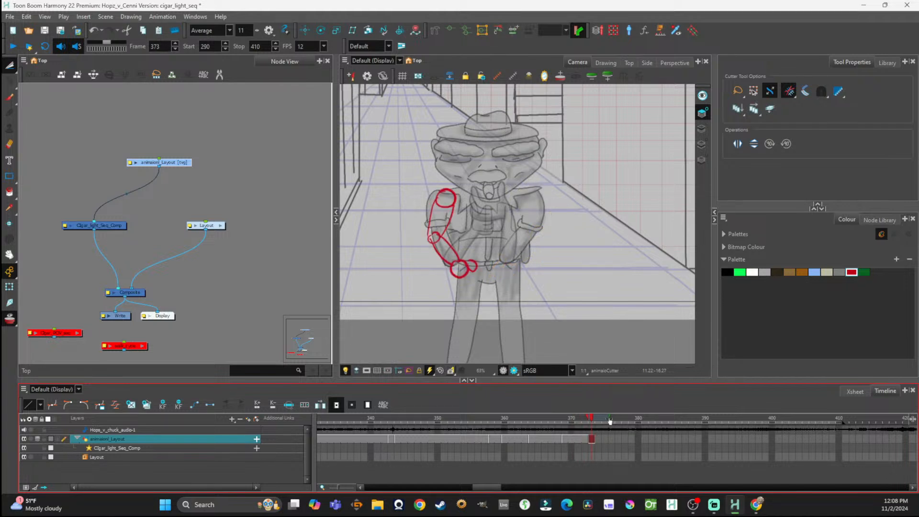
Step: Select the light blue swatch and show the frame 372 drawing as onion skin behind frame 373
{"action": "left_click", "coordinate": [584, 417]}
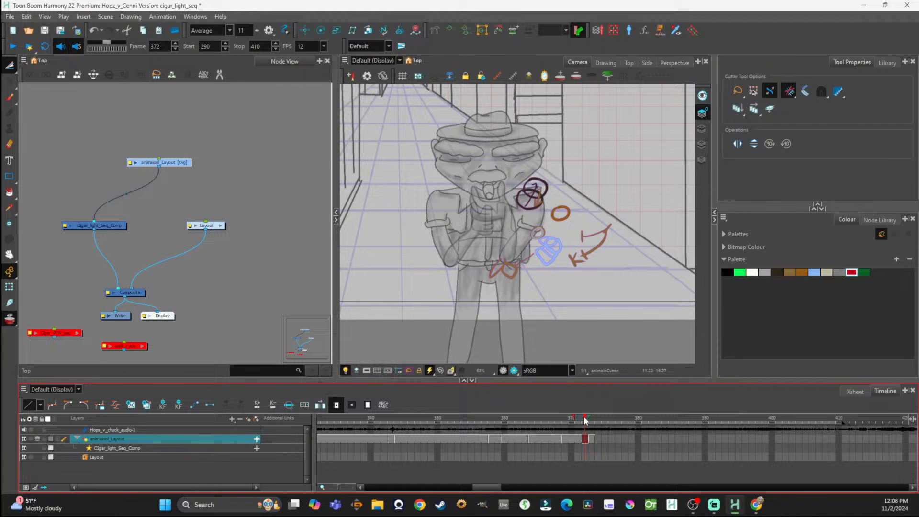
{"action": "left_click", "coordinate": [814, 272]}
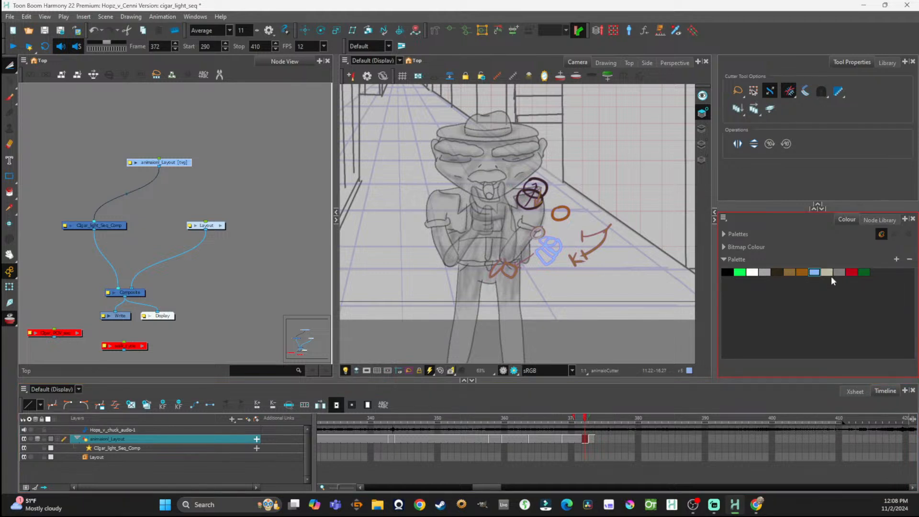
{"action": "mouse_move", "coordinate": [583, 420]}
{"action": "left_mouse_down"}
{"action": "mouse_move", "coordinate": [599, 425]}
{"action": "mouse_move", "coordinate": [592, 421]}
{"action": "left_mouse_up"}
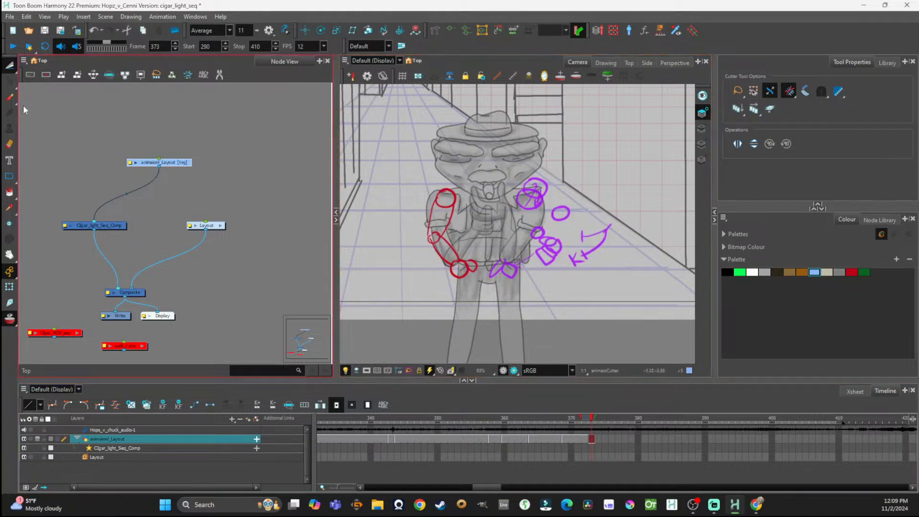
{"action": "left_click", "coordinate": [9, 97]}
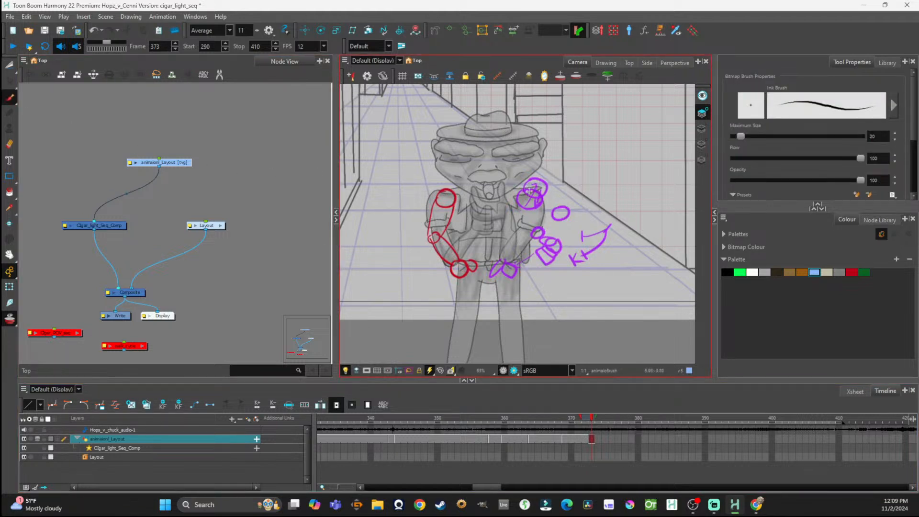
{"action": "left_click_drag", "start_coordinate": [445, 192], "coordinate": [471, 270]}
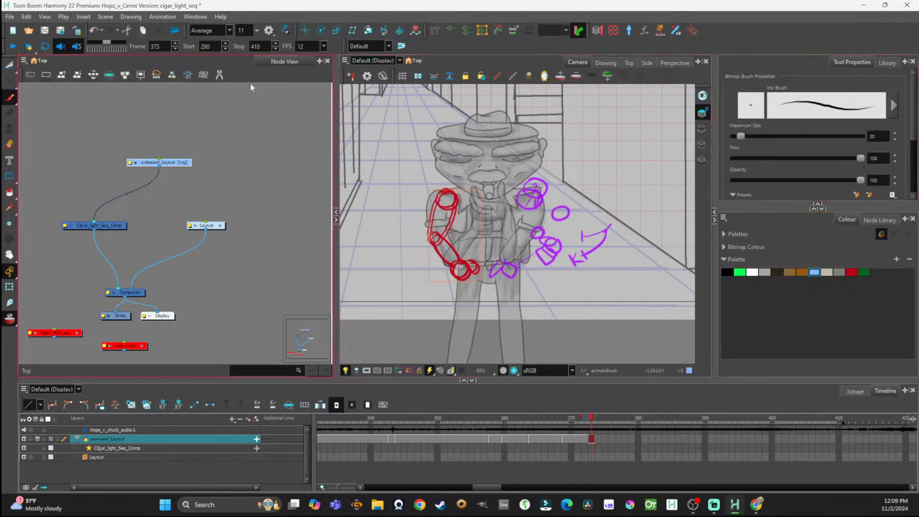
{"action": "left_click", "coordinate": [9, 64]}
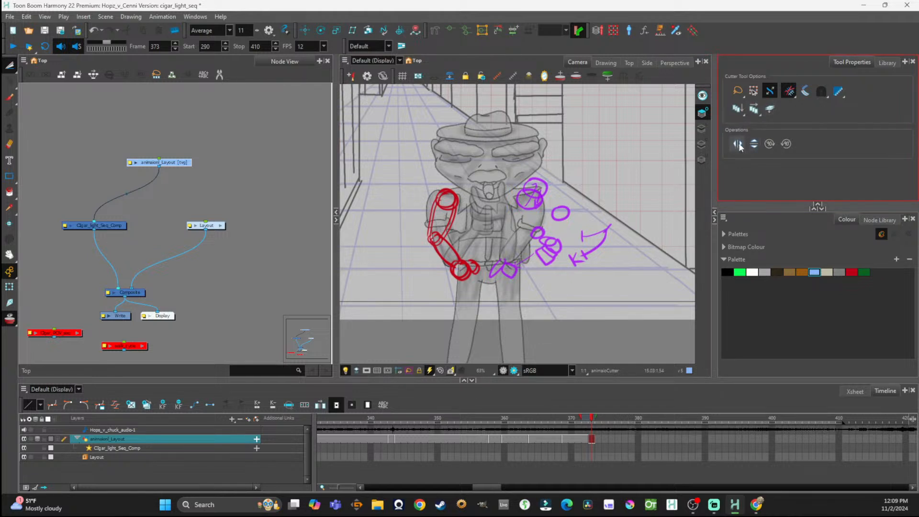
{"action": "key", "text": "ctrl+z"}
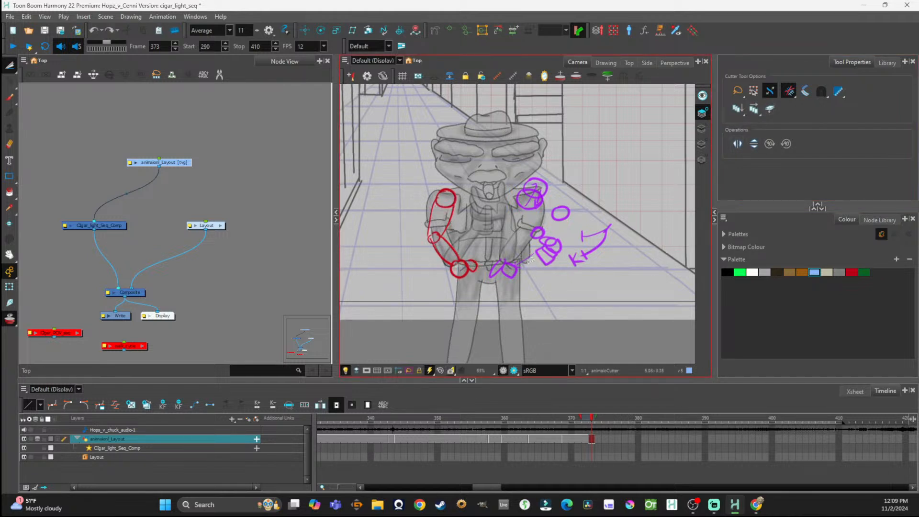
Step: Paste a copy of the red arm guide at frame 373, flip it horizontally and place it over the character's opposite arm
{"action": "key", "text": "ctrl+v"}
{"action": "left_click", "coordinate": [738, 144]}
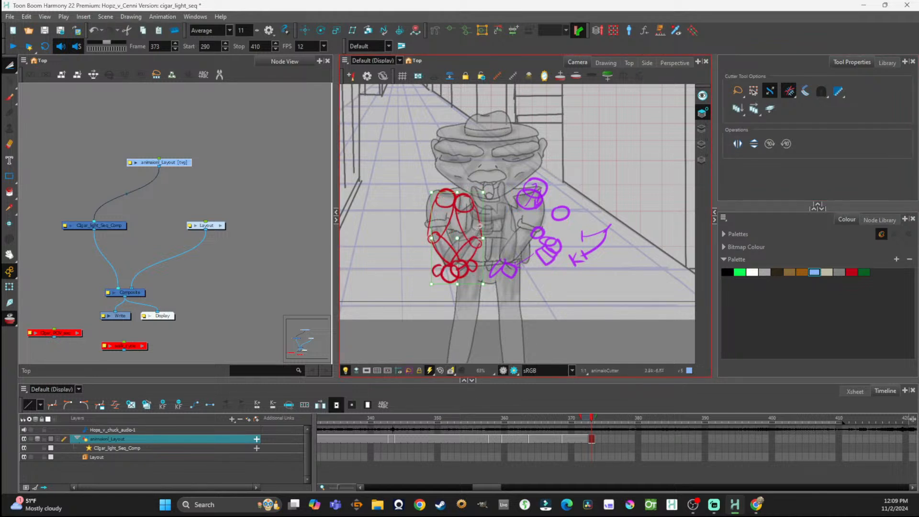
{"action": "left_click_drag", "start_coordinate": [480, 231], "coordinate": [540, 226]}
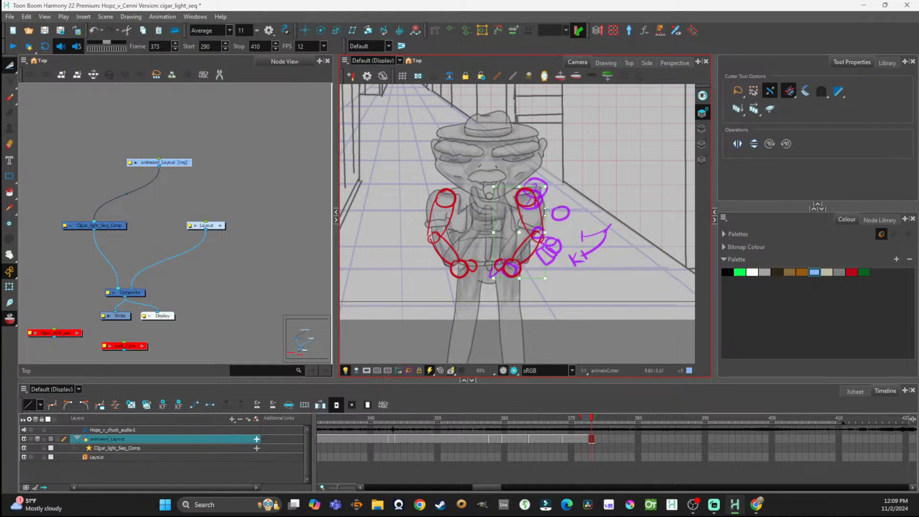
{"action": "left_click", "coordinate": [584, 181]}
Step: Extend the exposure of the two-arm drawing from frame 373 to frame 410 and return to frame 290
{"action": "left_click", "coordinate": [606, 419]}
{"action": "left_click_drag", "start_coordinate": [607, 419], "coordinate": [682, 428]}
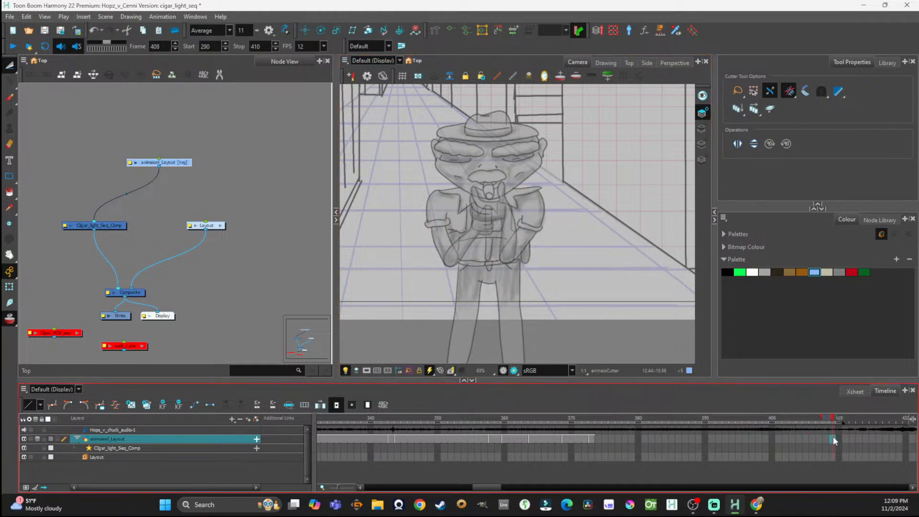
{"action": "left_click_drag", "start_coordinate": [591, 439], "coordinate": [838, 436]}
{"action": "left_click", "coordinate": [78, 64]}
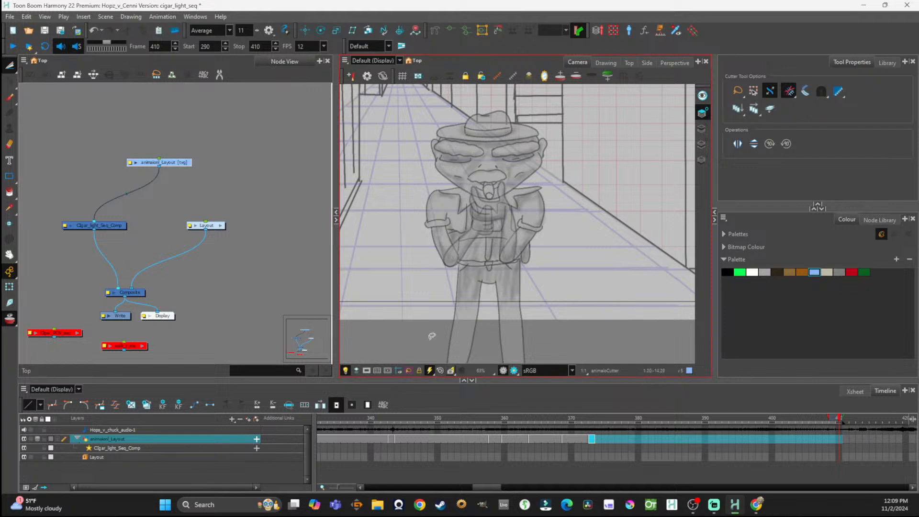
{"action": "left_click", "coordinate": [835, 439]}
{"action": "mouse_move", "coordinate": [839, 427]}
{"action": "left_mouse_down"}
{"action": "mouse_move", "coordinate": [494, 403]}
{"action": "mouse_move", "coordinate": [312, 407]}
{"action": "mouse_move", "coordinate": [373, 409]}
{"action": "mouse_move", "coordinate": [315, 407]}
{"action": "mouse_move", "coordinate": [359, 416]}
{"action": "left_mouse_up"}
Step: Add a Composite node beneath the topmost drawing node and reroute that drawing's output into it
{"action": "left_click", "coordinate": [303, 284]}
{"action": "left_click_drag", "start_coordinate": [153, 166], "coordinate": [174, 145]}
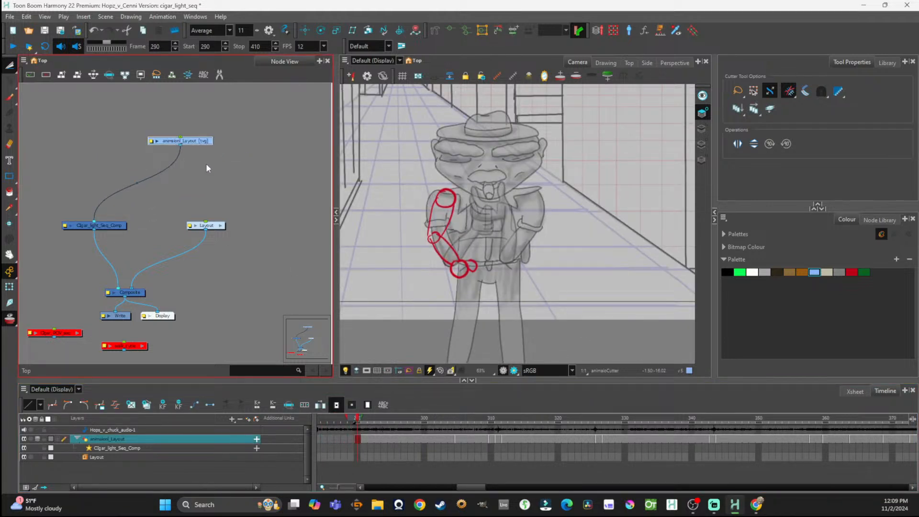
{"action": "key", "text": "ctrl+7"}
{"action": "mouse_move", "coordinate": [92, 220]}
{"action": "left_mouse_down"}
{"action": "mouse_move", "coordinate": [100, 199]}
{"action": "mouse_move", "coordinate": [185, 190]}
{"action": "left_mouse_up"}
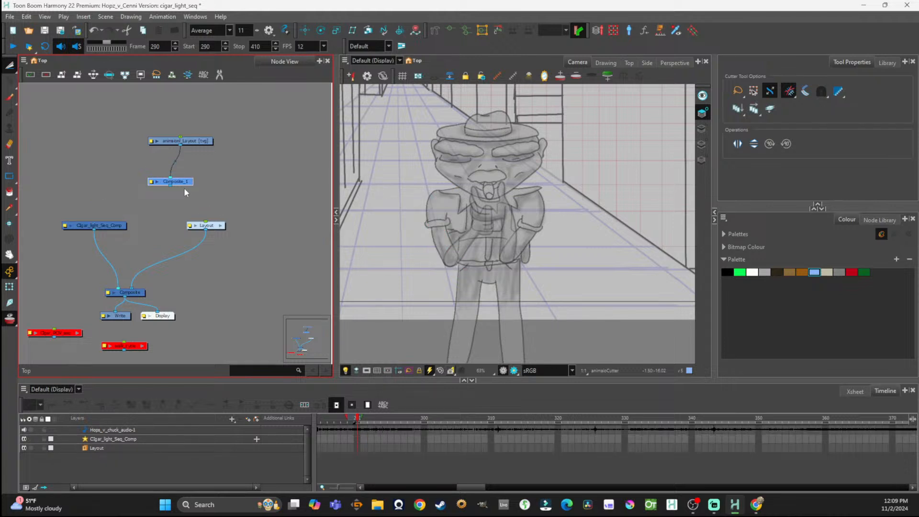
Step: Rename the new Composite node as rough_comp
{"action": "left_click", "coordinate": [151, 182]}
{"action": "type", "text": "rou_comp"}
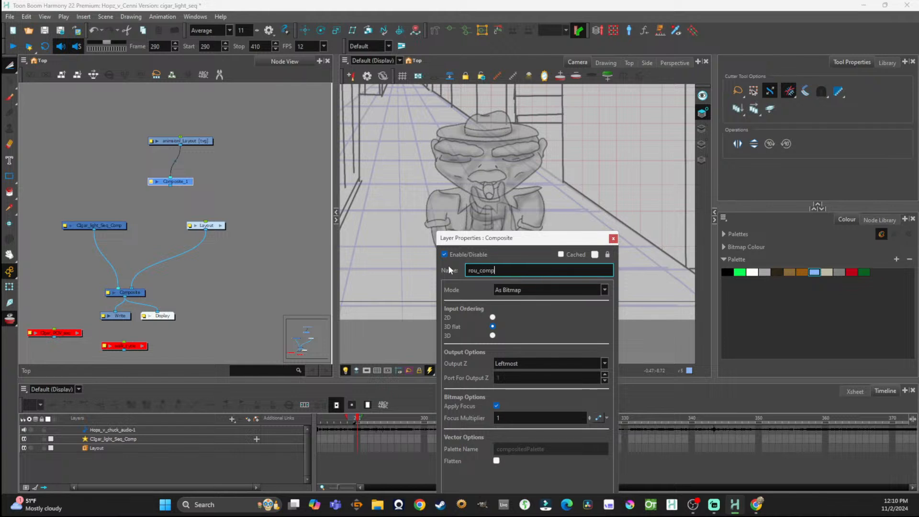
{"action": "key", "text": "Return"}
{"action": "left_click", "coordinate": [479, 270]}
{"action": "type", "text": "gh"}
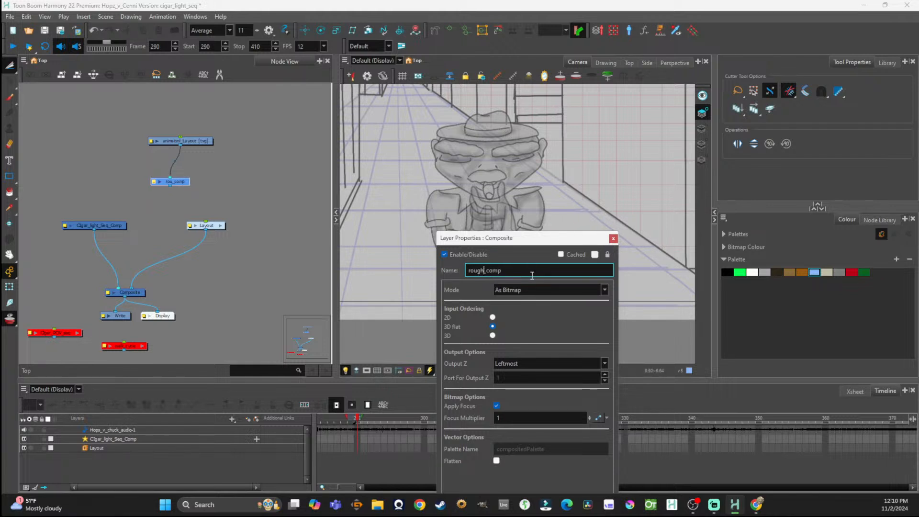
{"action": "left_click", "coordinate": [613, 239]}
Step: Connect rough_comp to the Cigar_light_Seq_Comp node and place it between the drawing node and that composite
{"action": "left_click_drag", "start_coordinate": [170, 186], "coordinate": [94, 223]}
{"action": "left_click_drag", "start_coordinate": [173, 177], "coordinate": [158, 177]}
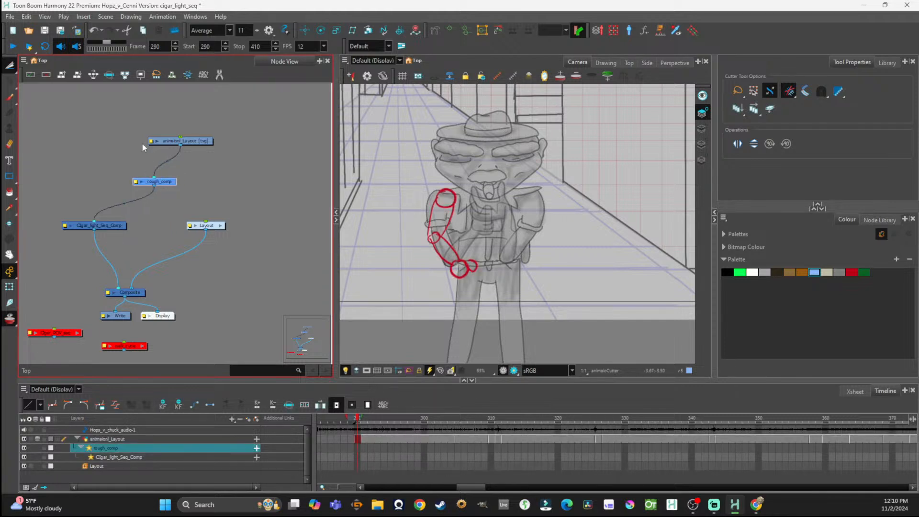
{"action": "left_click", "coordinate": [144, 149]}
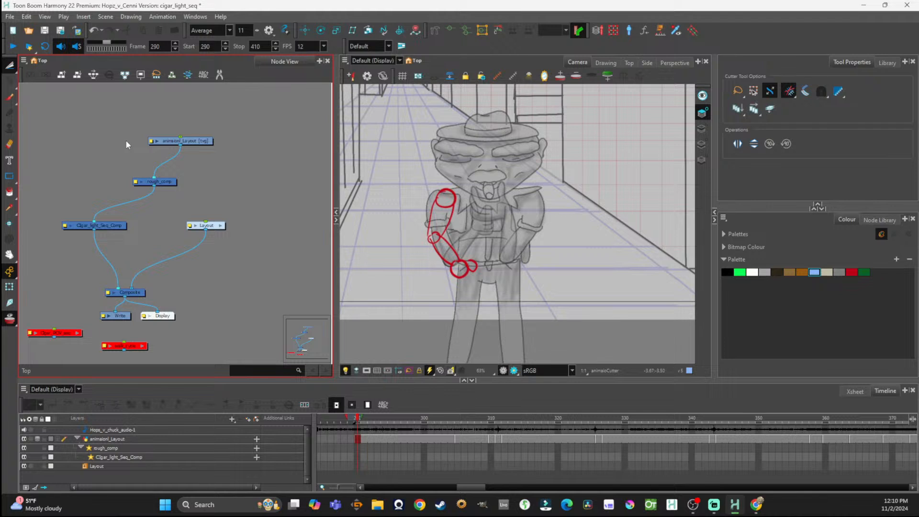
Step: Spread out the node network by moving rough_comp further left and the animation layout node further right
{"action": "left_click_drag", "start_coordinate": [151, 184], "coordinate": [137, 183]}
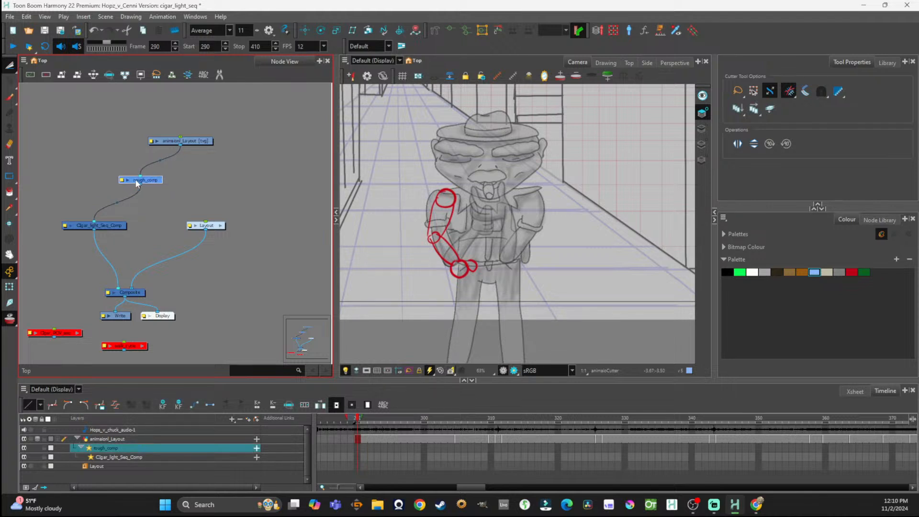
{"action": "left_click", "coordinate": [127, 152]}
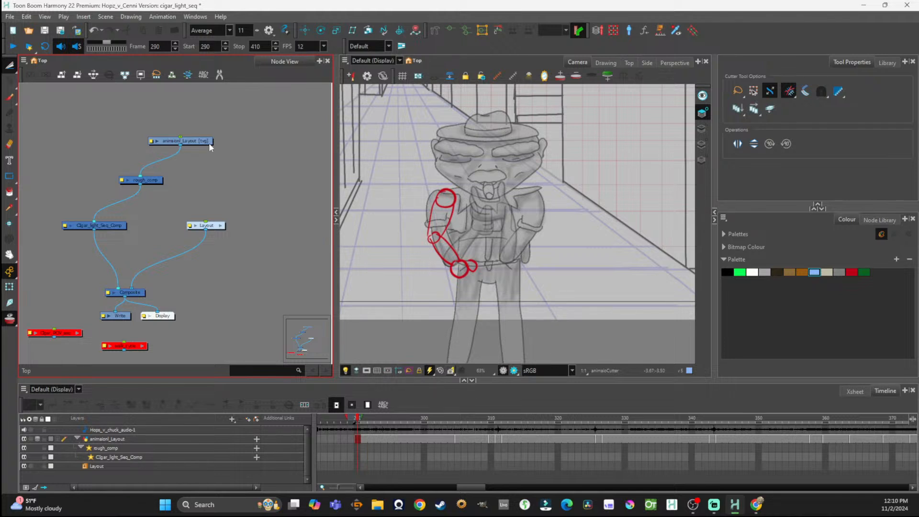
{"action": "left_click_drag", "start_coordinate": [209, 142], "coordinate": [223, 141]}
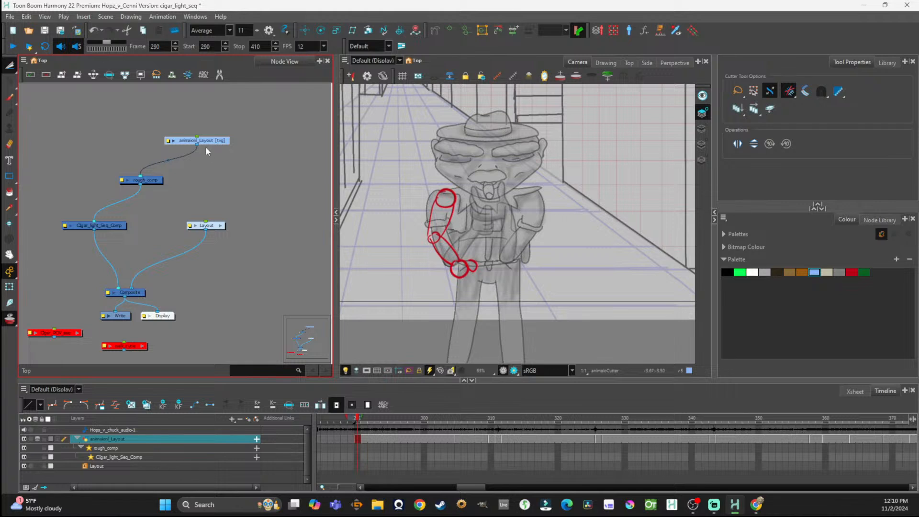
Step: Add a drawing layer named firstpassLA with its overlay, line, colour and underlay art all set to Bitmap
{"action": "key", "text": "ctrl+r"}
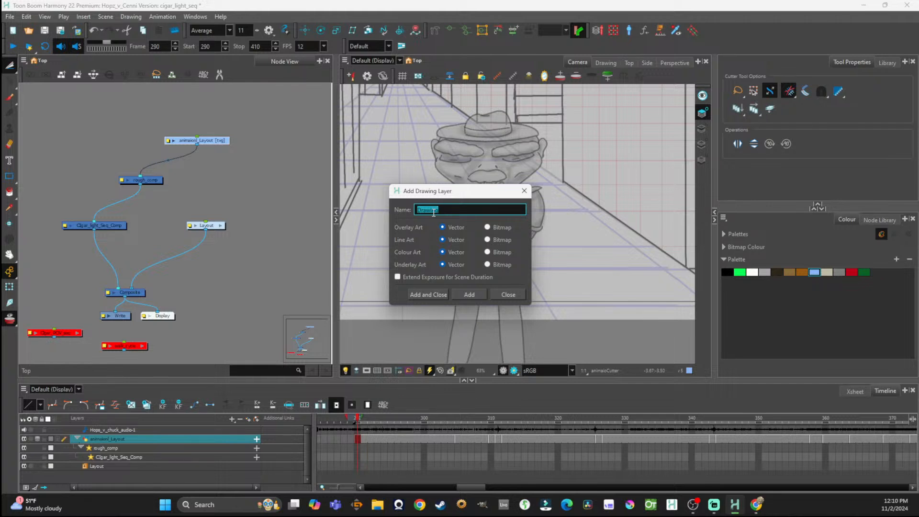
{"action": "type", "text": "first"}
{"action": "type", "text": "pass"}
{"action": "type", "text": "_"}
{"action": "type", "text": "A"}
{"action": "left_click", "coordinate": [487, 227]}
{"action": "left_click", "coordinate": [487, 240]}
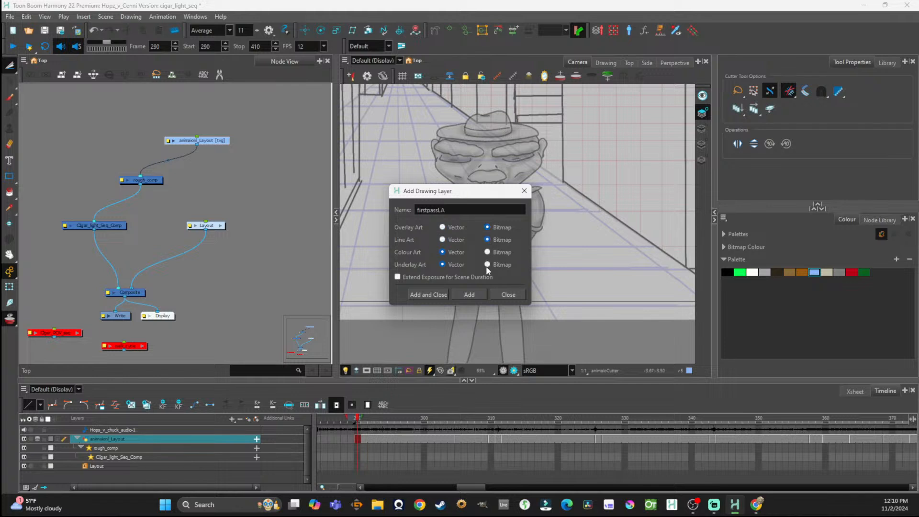
{"action": "left_click", "coordinate": [487, 264]}
{"action": "left_click", "coordinate": [487, 252]}
{"action": "left_click", "coordinate": [447, 294]}
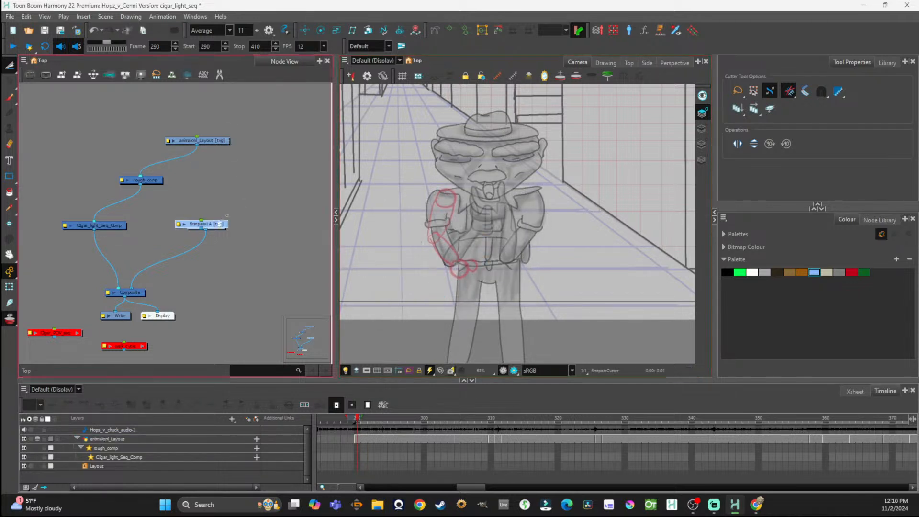
Step: Place the firstpassLA node beside the animation layout node, connect it to rough_comp and select its cell at frame 290
{"action": "left_click", "coordinate": [177, 166]}
{"action": "left_click_drag", "start_coordinate": [178, 164], "coordinate": [144, 177]}
{"action": "left_click", "coordinate": [376, 438]}
{"action": "left_click", "coordinate": [359, 438]}
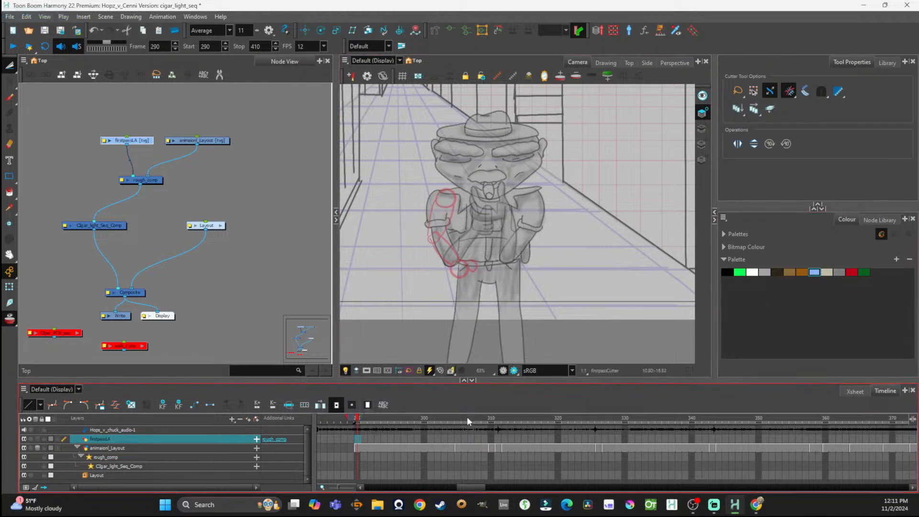
Step: Go to frame 304 of the animation layout drawing and make black the active palette colour
{"action": "left_click", "coordinate": [459, 448]}
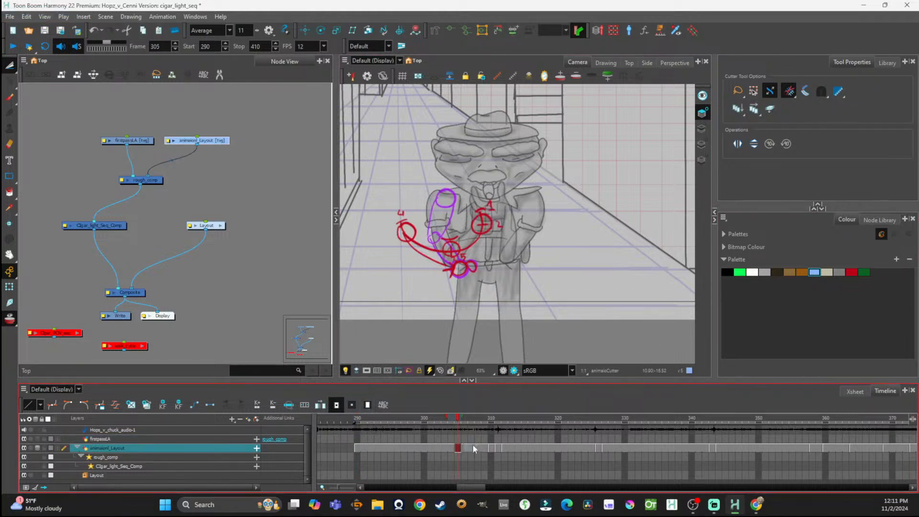
{"action": "left_click", "coordinate": [136, 141]}
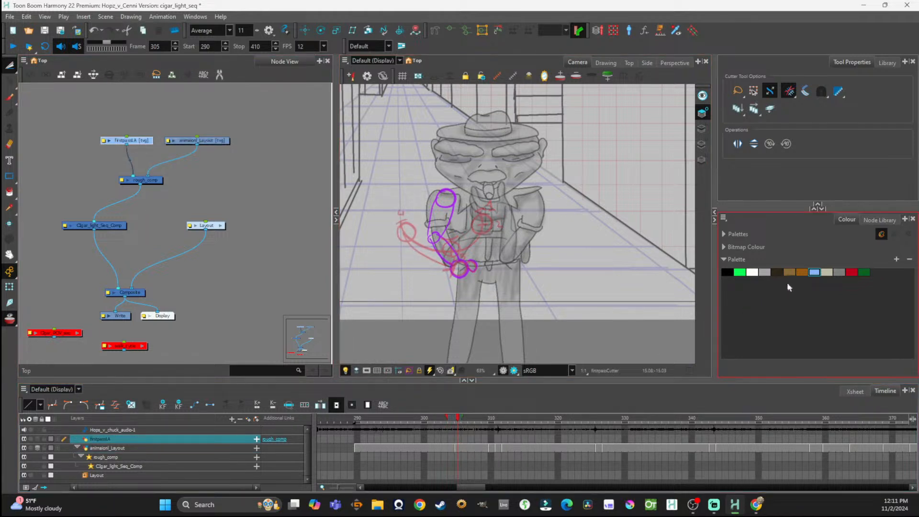
{"action": "left_click", "coordinate": [451, 448]}
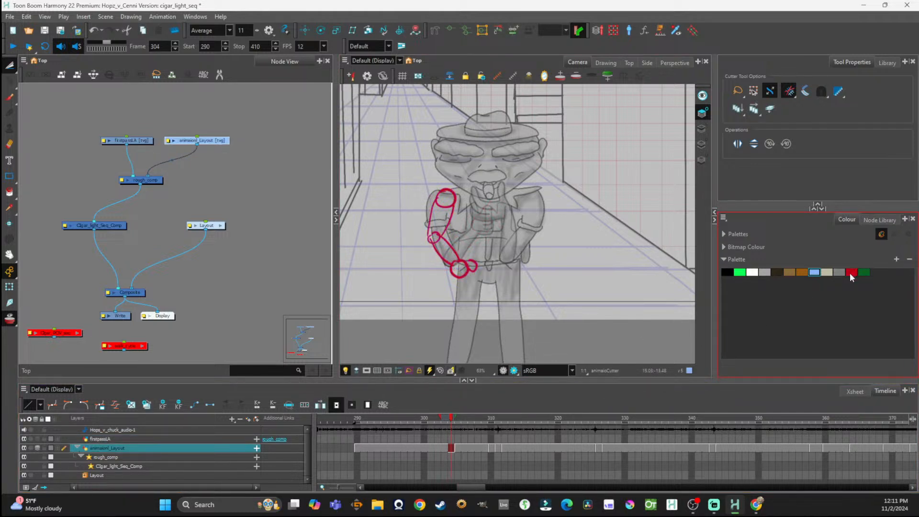
{"action": "left_click", "coordinate": [864, 272]}
{"action": "left_click", "coordinate": [727, 272]}
{"action": "scroll", "coordinate": [439, 260], "scroll_direction": "up", "scroll_amount": 1}
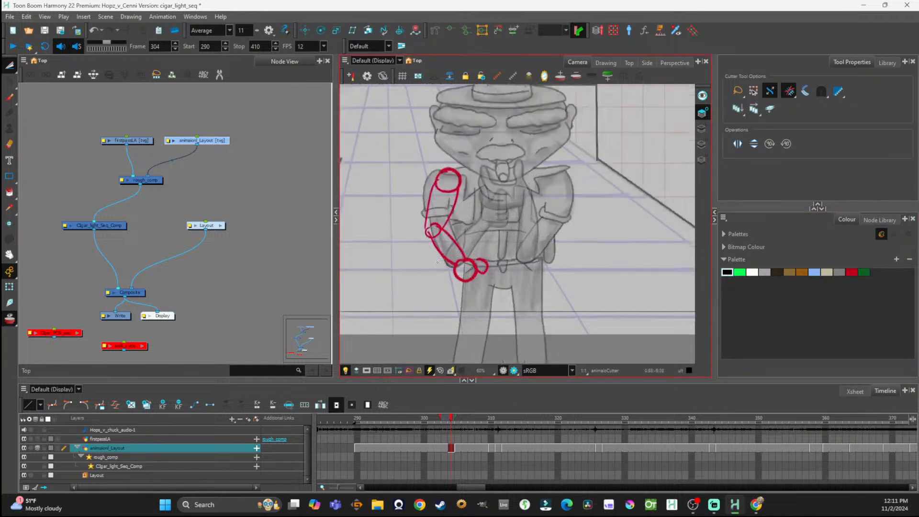
{"action": "scroll", "coordinate": [524, 285], "scroll_direction": "up", "scroll_amount": 2}
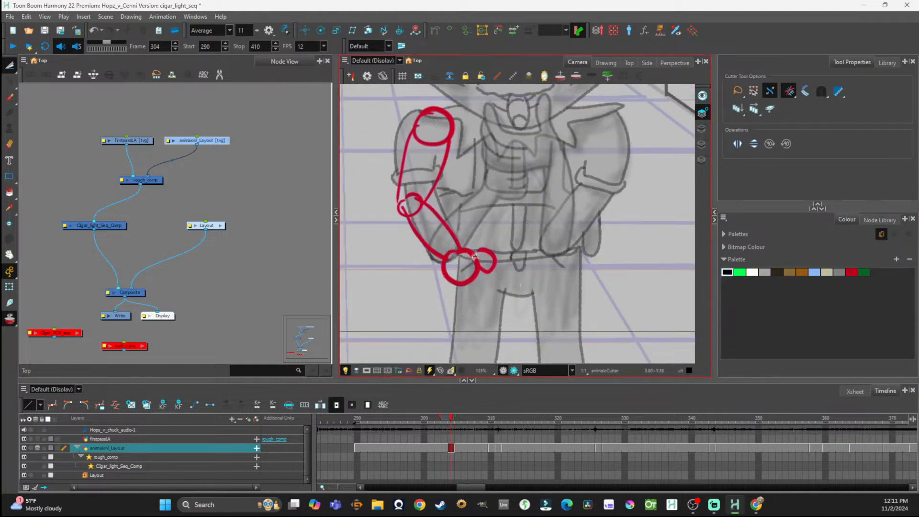
Step: Brush black guides for the hand, elbow and shoulder over the red arm at frame 304
{"action": "key", "text": "alt+b"}
{"action": "mouse_move", "coordinate": [478, 259]}
{"action": "left_mouse_down"}
{"action": "mouse_move", "coordinate": [456, 275]}
{"action": "mouse_move", "coordinate": [465, 277]}
{"action": "mouse_move", "coordinate": [473, 249]}
{"action": "mouse_move", "coordinate": [502, 265]}
{"action": "mouse_move", "coordinate": [495, 274]}
{"action": "mouse_move", "coordinate": [479, 266]}
{"action": "mouse_move", "coordinate": [475, 246]}
{"action": "mouse_move", "coordinate": [457, 245]}
{"action": "mouse_move", "coordinate": [463, 272]}
{"action": "left_mouse_up"}
{"action": "key", "text": "ctrl+z"}
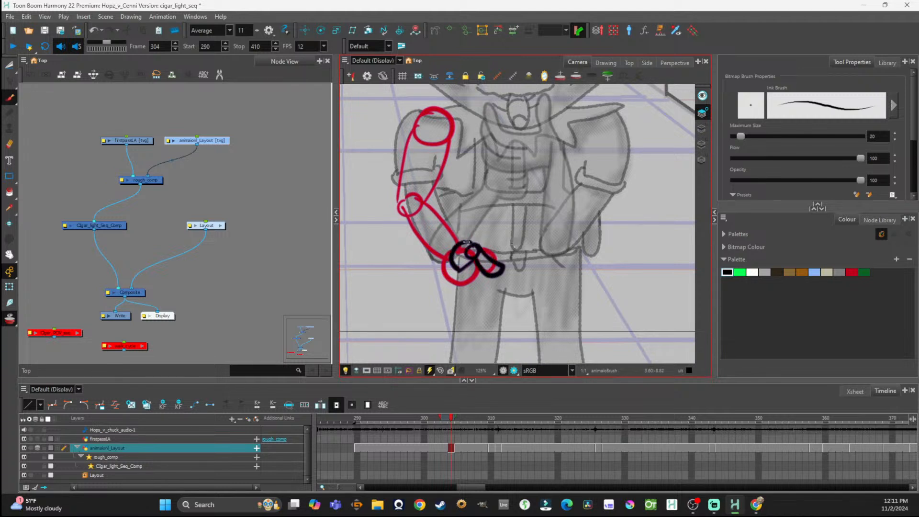
{"action": "mouse_move", "coordinate": [413, 195]}
{"action": "left_mouse_down"}
{"action": "mouse_move", "coordinate": [397, 214]}
{"action": "mouse_move", "coordinate": [410, 191]}
{"action": "left_mouse_up"}
{"action": "mouse_move", "coordinate": [439, 108]}
{"action": "left_mouse_down"}
{"action": "mouse_move", "coordinate": [402, 127]}
{"action": "mouse_move", "coordinate": [409, 138]}
{"action": "mouse_move", "coordinate": [440, 136]}
{"action": "mouse_move", "coordinate": [456, 121]}
{"action": "mouse_move", "coordinate": [418, 115]}
{"action": "mouse_move", "coordinate": [419, 140]}
{"action": "mouse_move", "coordinate": [452, 123]}
{"action": "mouse_move", "coordinate": [433, 113]}
{"action": "mouse_move", "coordinate": [451, 114]}
{"action": "mouse_move", "coordinate": [433, 139]}
{"action": "mouse_move", "coordinate": [460, 125]}
{"action": "mouse_move", "coordinate": [421, 113]}
{"action": "mouse_move", "coordinate": [443, 140]}
{"action": "mouse_move", "coordinate": [463, 126]}
{"action": "mouse_move", "coordinate": [441, 109]}
{"action": "mouse_move", "coordinate": [419, 123]}
{"action": "mouse_move", "coordinate": [444, 141]}
{"action": "mouse_move", "coordinate": [462, 122]}
{"action": "mouse_move", "coordinate": [425, 120]}
{"action": "left_mouse_up"}
{"action": "key", "text": "ctrl+z"}
{"action": "key", "text": "ctrl+z"}
{"action": "key", "text": "ctrl+z"}
{"action": "key", "text": "ctrl+z"}
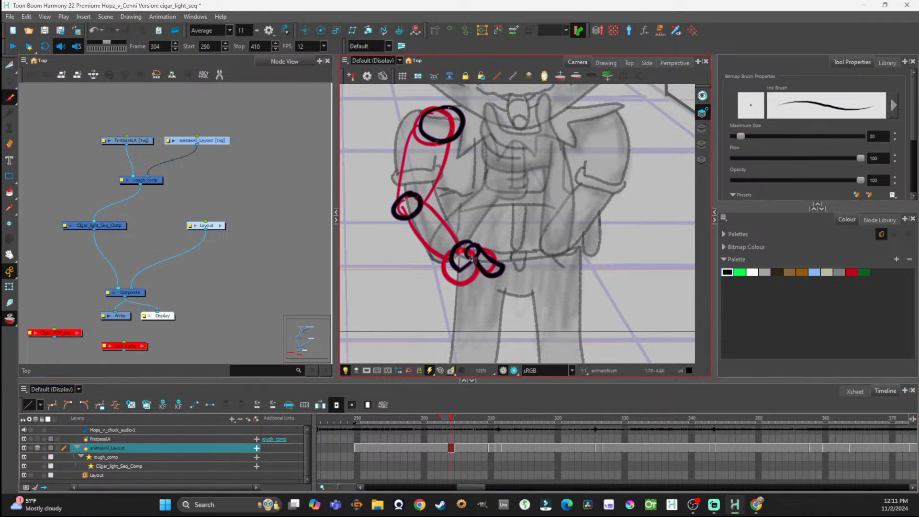
Step: Number the black shoulder, elbow and hand guides 1, 2 and 3 at frame 304
{"action": "left_click_drag", "start_coordinate": [440, 117], "coordinate": [442, 127]}
{"action": "left_click_drag", "start_coordinate": [402, 203], "coordinate": [414, 213]}
{"action": "left_click_drag", "start_coordinate": [459, 249], "coordinate": [459, 265]}
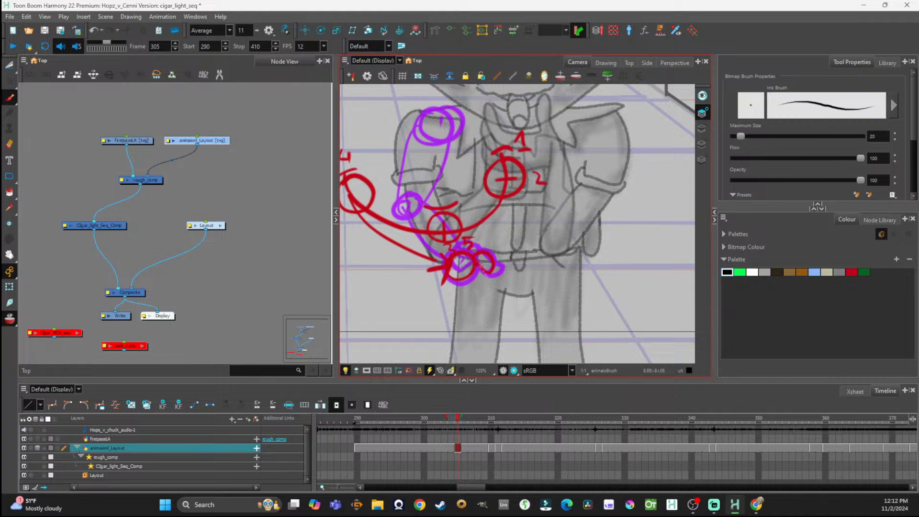
{"action": "left_click", "coordinate": [451, 448]}
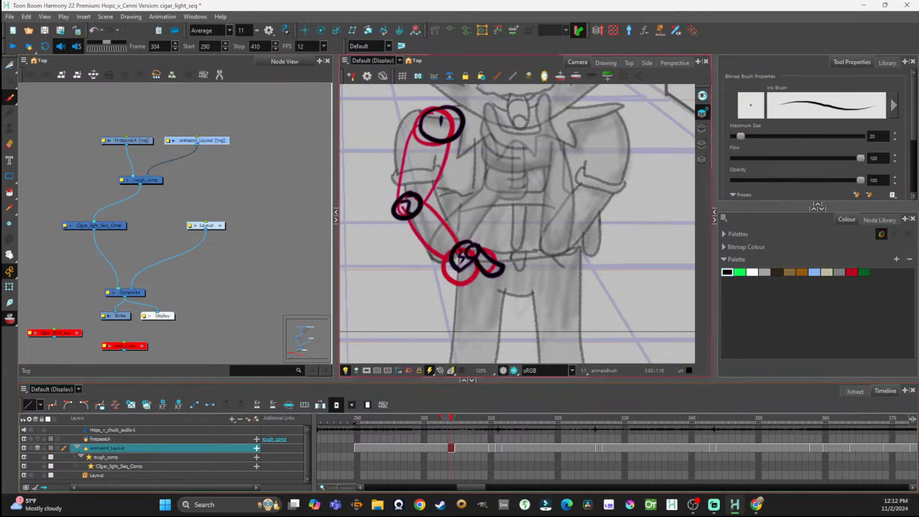
Step: Try to lasso the arm guides with the Cutter for the firstpassLA layer at frame 304, and undo the last stroke
{"action": "left_click", "coordinate": [6, 64]}
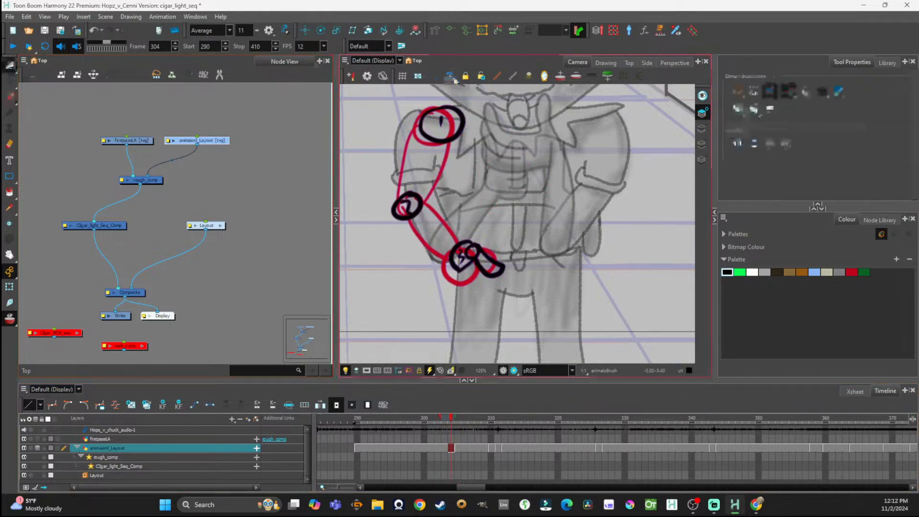
{"action": "mouse_move", "coordinate": [448, 97]}
{"action": "left_mouse_down"}
{"action": "mouse_move", "coordinate": [410, 282]}
{"action": "mouse_move", "coordinate": [454, 58]}
{"action": "mouse_move", "coordinate": [448, 96]}
{"action": "left_mouse_up"}
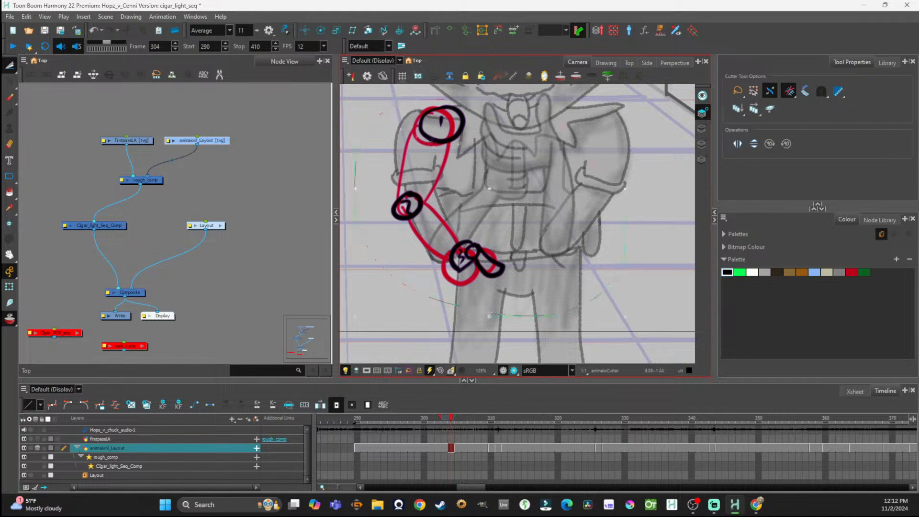
{"action": "left_click", "coordinate": [453, 438]}
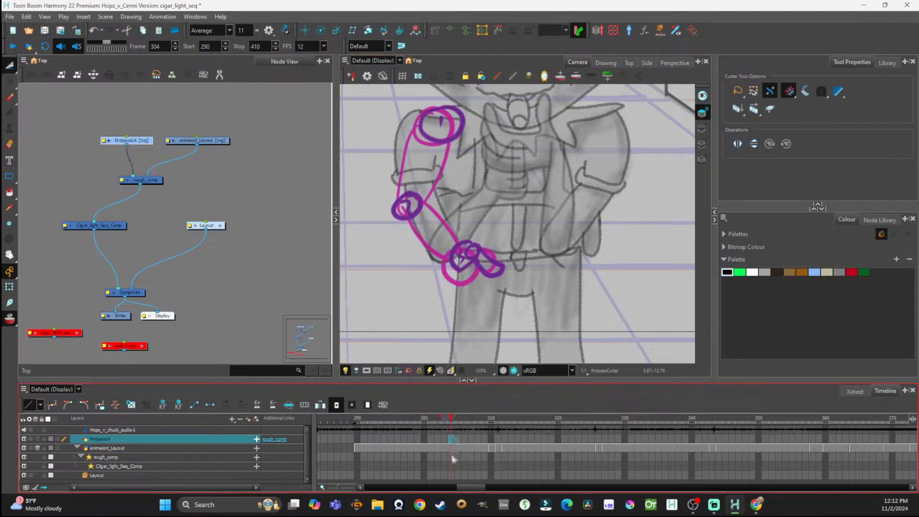
{"action": "left_click", "coordinate": [453, 448]}
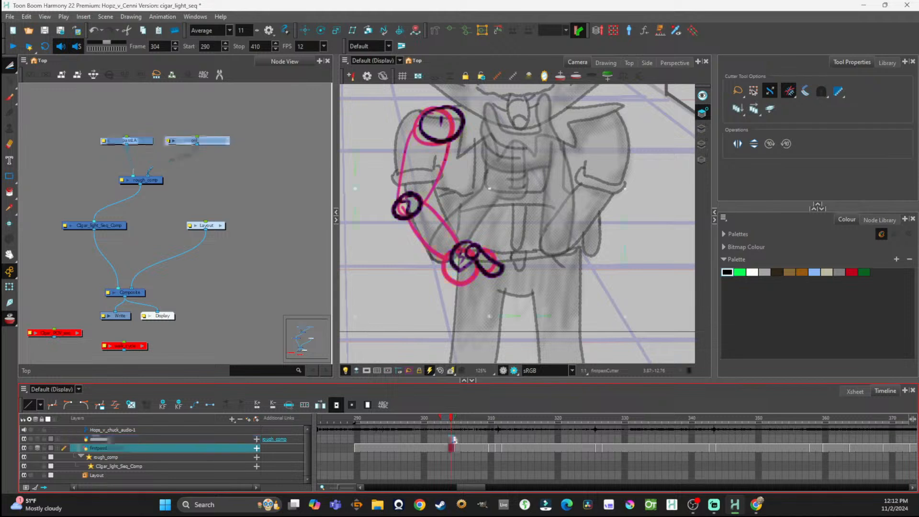
{"action": "key", "text": "ctrl+z"}
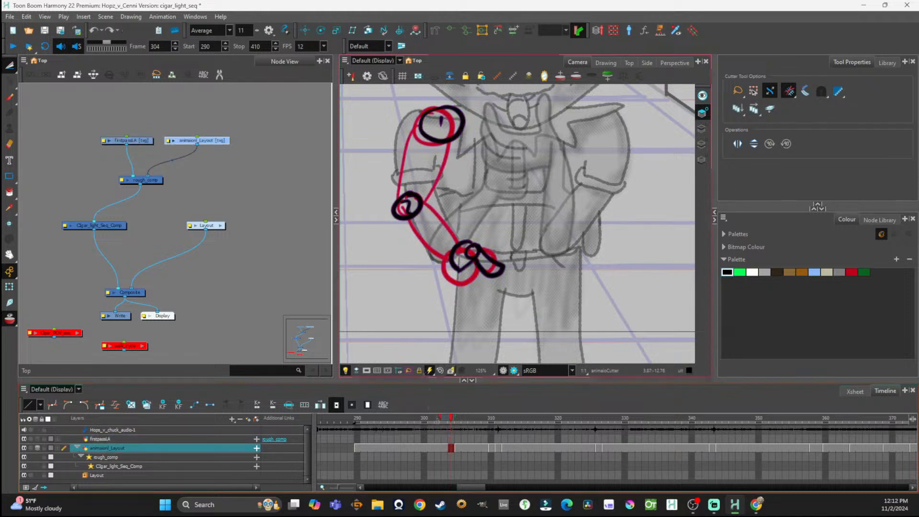
Step: Try to delete the arm guides at frame 304 with the Select tool, and undo the deletion
{"action": "left_click_drag", "start_coordinate": [9, 65], "coordinate": [24, 64]}
{"action": "left_click", "coordinate": [10, 66]}
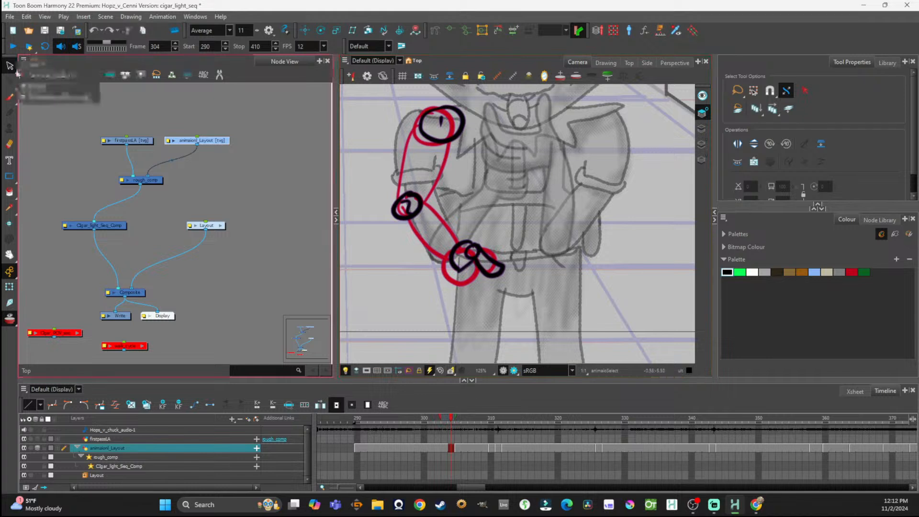
{"action": "left_click", "coordinate": [36, 77]}
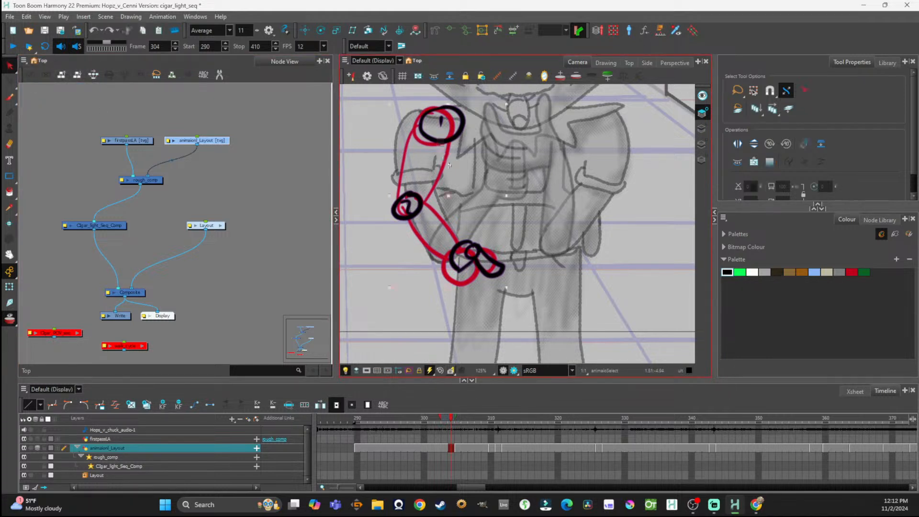
{"action": "key", "text": "Delete"}
{"action": "key", "text": "ctrl+z"}
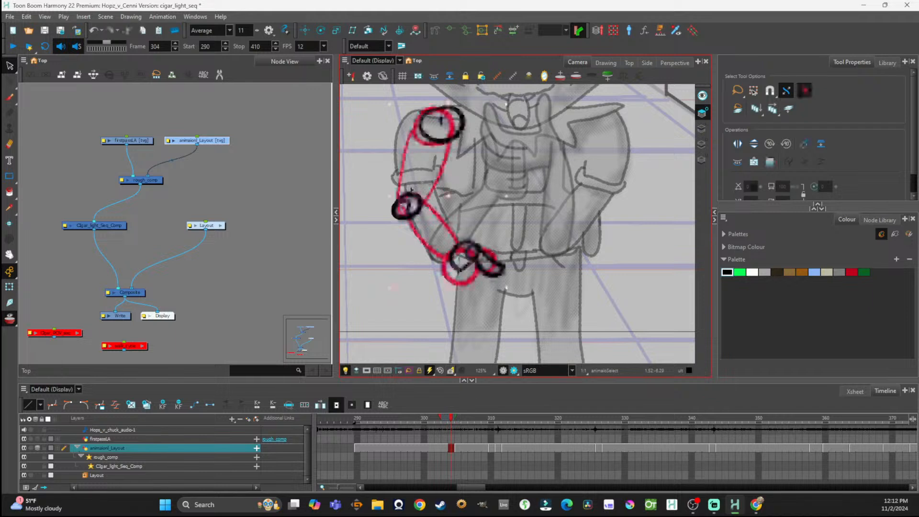
Step: Undo all the black guides and numbers drawn on the arm at frame 304
{"action": "key", "text": "ctrl+z"}
{"action": "key", "text": "ctrl+z"}
{"action": "key", "text": "ctrl+z"}
{"action": "key", "text": "ctrl+z"}
{"action": "key", "text": "ctrl+z"}
{"action": "key", "text": "ctrl+z"}
{"action": "key", "text": "ctrl+z"}
{"action": "key", "text": "ctrl+z"}
{"action": "key", "text": "ctrl+z"}
Step: Brush a black hand guide over the red wrist circle on the animation layout drawing at frame 290
{"action": "left_click", "coordinate": [145, 143]}
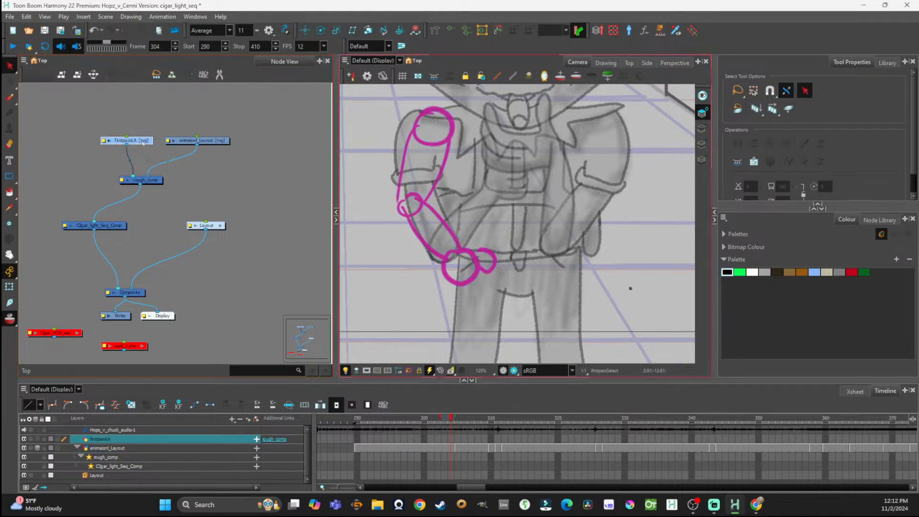
{"action": "left_click", "coordinate": [9, 319]}
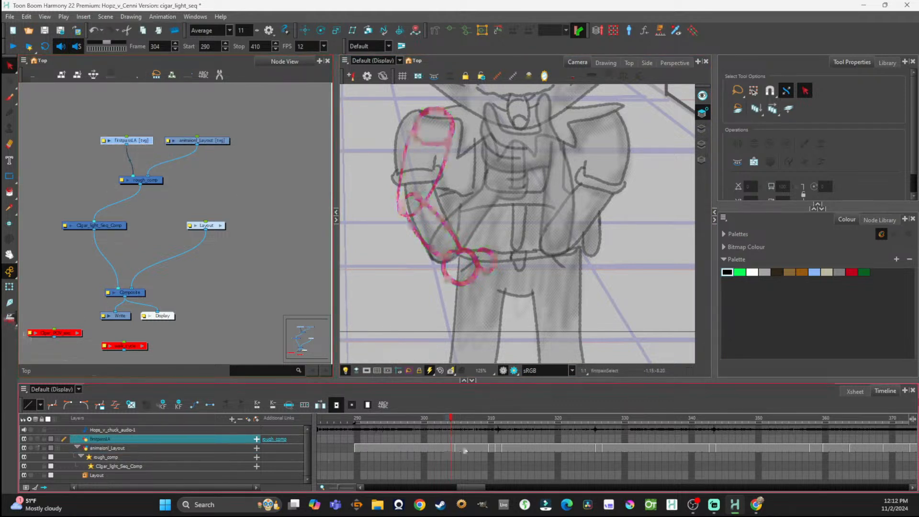
{"action": "left_click", "coordinate": [357, 447]}
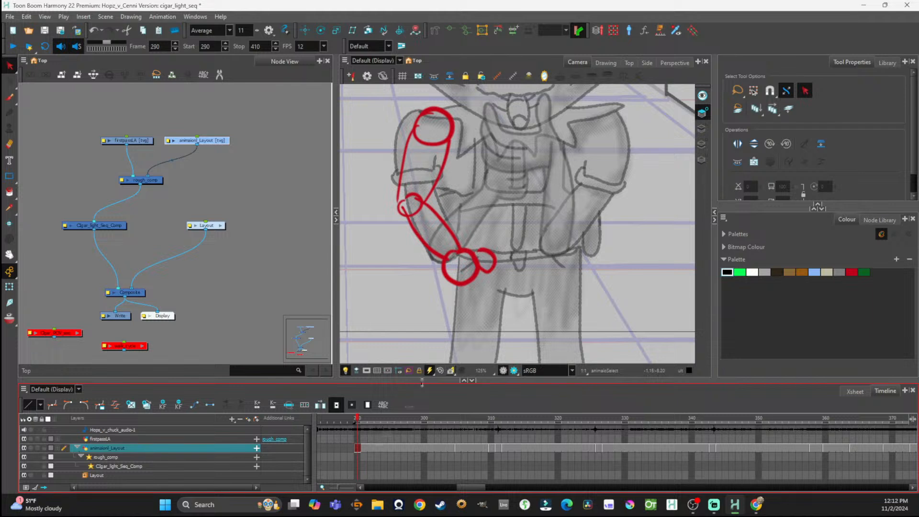
{"action": "left_click", "coordinate": [23, 61]}
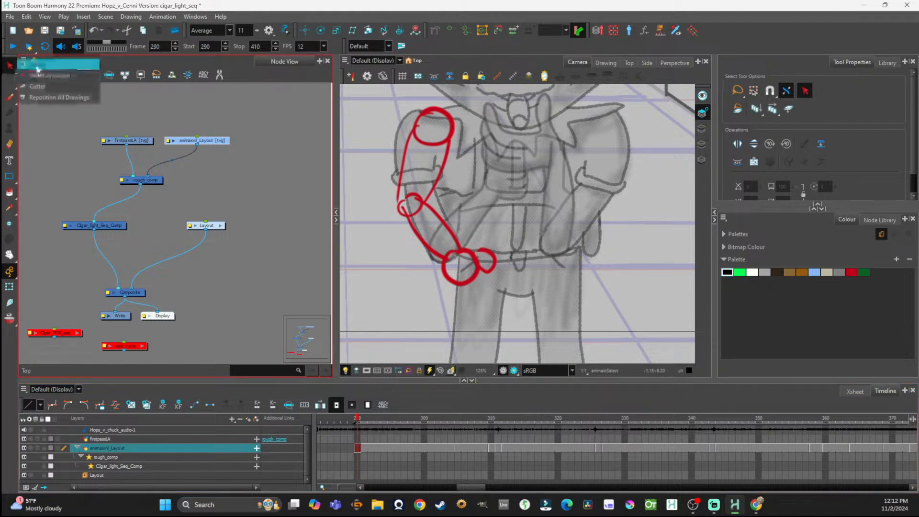
{"action": "left_click", "coordinate": [9, 97]}
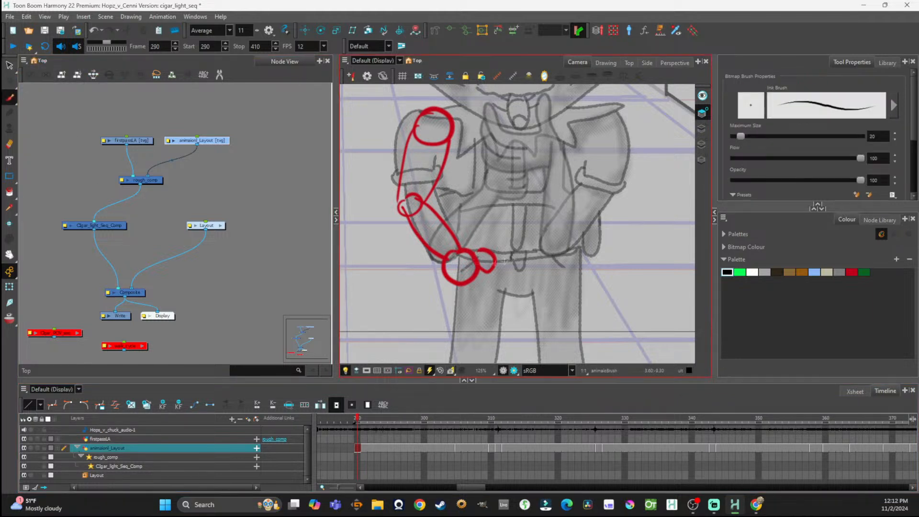
{"action": "mouse_move", "coordinate": [461, 267]}
{"action": "left_mouse_down"}
{"action": "mouse_move", "coordinate": [483, 250]}
{"action": "mouse_move", "coordinate": [450, 273]}
{"action": "mouse_move", "coordinate": [446, 253]}
{"action": "mouse_move", "coordinate": [464, 248]}
{"action": "mouse_move", "coordinate": [476, 261]}
{"action": "mouse_move", "coordinate": [481, 250]}
{"action": "mouse_move", "coordinate": [474, 260]}
{"action": "mouse_move", "coordinate": [455, 251]}
{"action": "mouse_move", "coordinate": [501, 276]}
{"action": "mouse_move", "coordinate": [474, 269]}
{"action": "left_mouse_up"}
{"action": "key", "text": "ctrl+z"}
{"action": "key", "text": "ctrl+z"}
Step: Brush black circles over the red elbow and shoulder joints at frame 290, undoing the stray strokes
{"action": "mouse_move", "coordinate": [414, 194]}
{"action": "left_mouse_down"}
{"action": "mouse_move", "coordinate": [413, 214]}
{"action": "mouse_move", "coordinate": [429, 193]}
{"action": "mouse_move", "coordinate": [415, 190]}
{"action": "mouse_move", "coordinate": [418, 208]}
{"action": "mouse_move", "coordinate": [418, 190]}
{"action": "mouse_move", "coordinate": [450, 138]}
{"action": "mouse_move", "coordinate": [420, 190]}
{"action": "left_mouse_up"}
{"action": "key", "text": "ctrl+z"}
{"action": "key", "text": "ctrl+z"}
{"action": "mouse_move", "coordinate": [445, 106]}
{"action": "left_mouse_down"}
{"action": "mouse_move", "coordinate": [427, 136]}
{"action": "mouse_move", "coordinate": [451, 137]}
{"action": "mouse_move", "coordinate": [459, 119]}
{"action": "mouse_move", "coordinate": [437, 109]}
{"action": "mouse_move", "coordinate": [424, 119]}
{"action": "mouse_move", "coordinate": [435, 142]}
{"action": "mouse_move", "coordinate": [457, 134]}
{"action": "mouse_move", "coordinate": [454, 112]}
{"action": "left_mouse_up"}
{"action": "key", "text": "ctrl+z"}
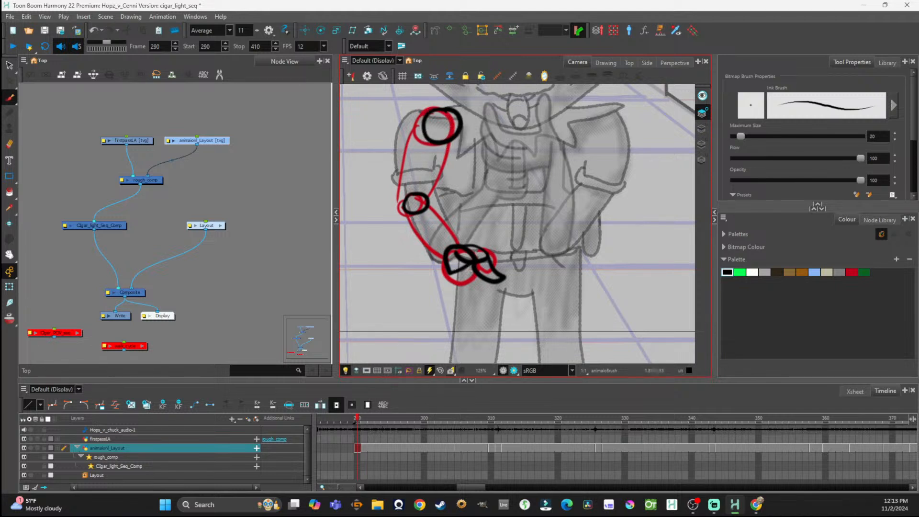
{"action": "mouse_move", "coordinate": [425, 115]}
{"action": "left_mouse_down"}
{"action": "mouse_move", "coordinate": [403, 188]}
{"action": "mouse_move", "coordinate": [408, 205]}
{"action": "left_mouse_up"}
{"action": "key", "text": "ctrl+z"}
Step: On the underlay art, brush a green guide line from the character's chin to the shoulder and mark the shoulder end
{"action": "left_click", "coordinate": [701, 128]}
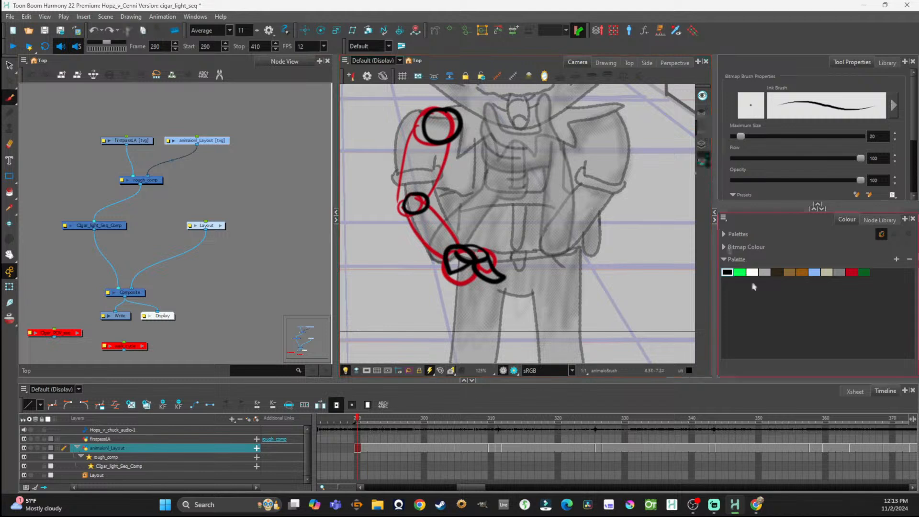
{"action": "left_click", "coordinate": [740, 272]}
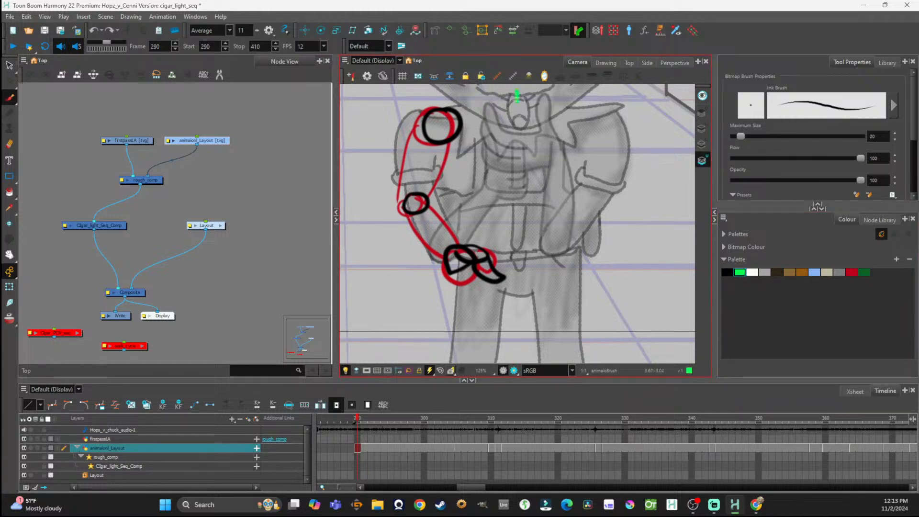
{"action": "left_click_drag", "start_coordinate": [517, 99], "coordinate": [416, 114]}
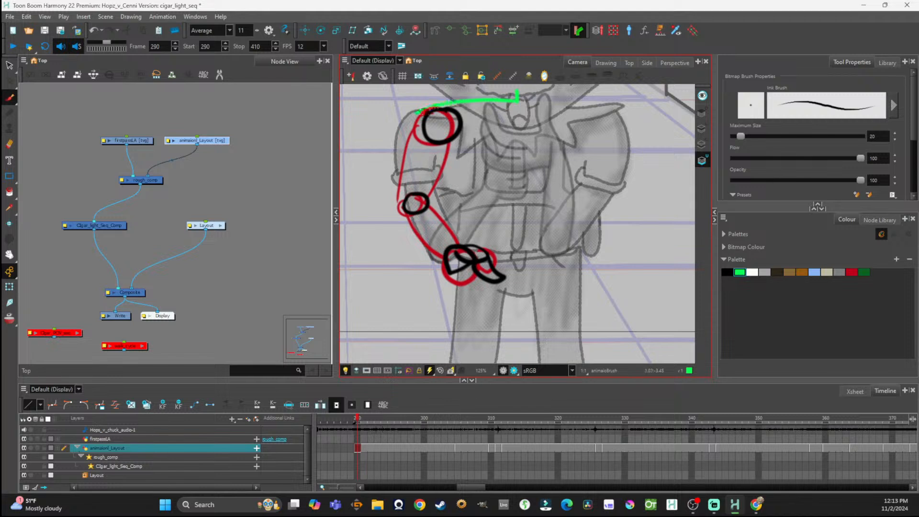
{"action": "key", "text": "ctrl+z"}
{"action": "mouse_move", "coordinate": [518, 97]}
{"action": "left_mouse_down"}
{"action": "mouse_move", "coordinate": [462, 103]}
{"action": "mouse_move", "coordinate": [415, 121]}
{"action": "left_mouse_up"}
{"action": "left_click_drag", "start_coordinate": [425, 106], "coordinate": [441, 124]}
Step: Lasso the black and green arm guides on the animation layout drawing at frame 303 with the Cutter tool
{"action": "left_click", "coordinate": [364, 423]}
{"action": "mouse_move", "coordinate": [364, 423]}
{"action": "left_mouse_down"}
{"action": "mouse_move", "coordinate": [457, 423]}
{"action": "mouse_move", "coordinate": [446, 411]}
{"action": "left_mouse_up"}
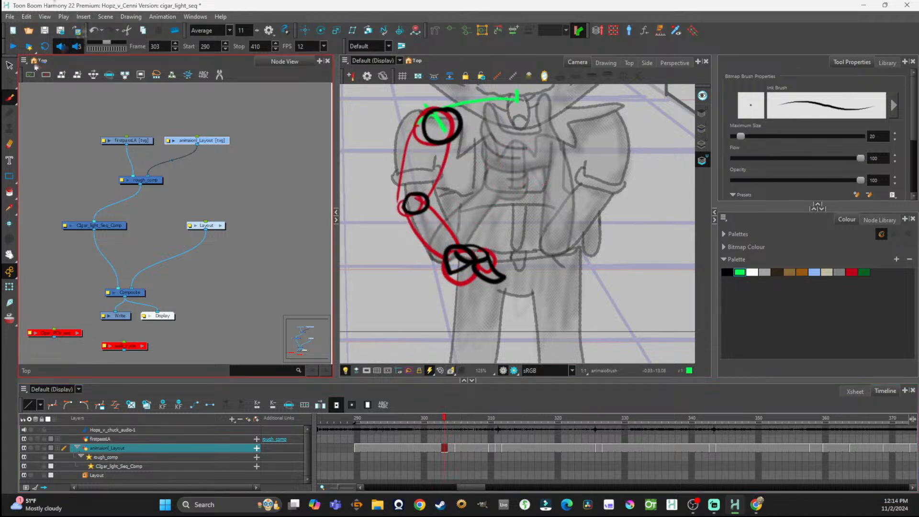
{"action": "left_click", "coordinate": [10, 66]}
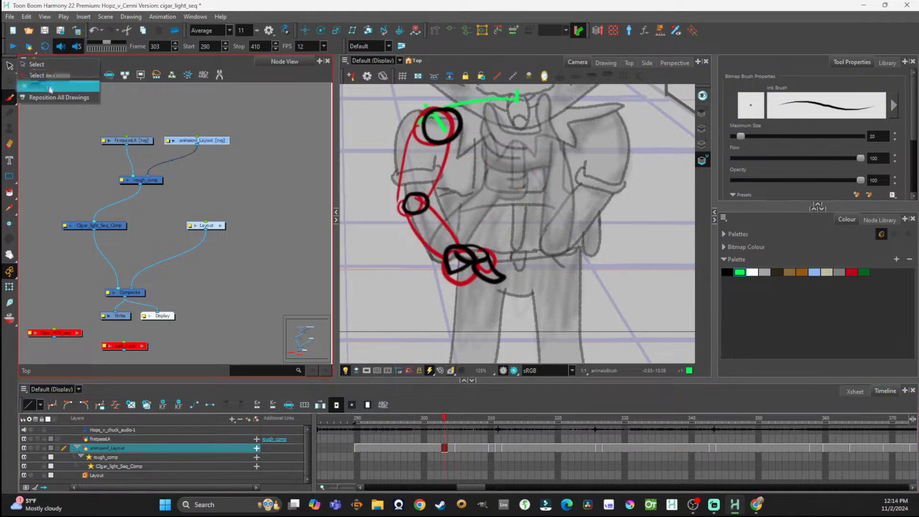
{"action": "left_click", "coordinate": [38, 86]}
{"action": "mouse_move", "coordinate": [423, 107]}
{"action": "left_mouse_down"}
{"action": "mouse_move", "coordinate": [411, 250]}
{"action": "mouse_move", "coordinate": [577, 128]}
{"action": "mouse_move", "coordinate": [532, 88]}
{"action": "left_mouse_up"}
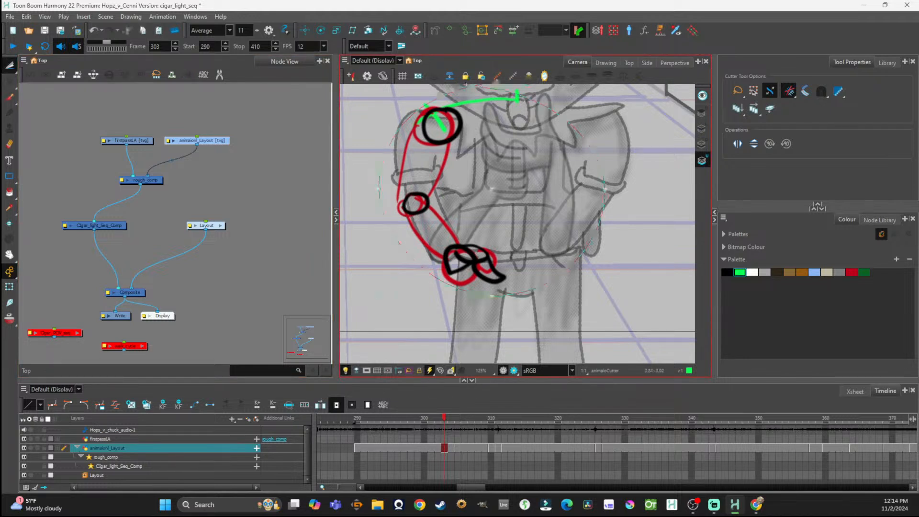
{"action": "scroll", "coordinate": [542, 153], "scroll_direction": "down", "scroll_amount": 3}
{"action": "scroll", "coordinate": [518, 108], "scroll_direction": "up", "scroll_amount": 2}
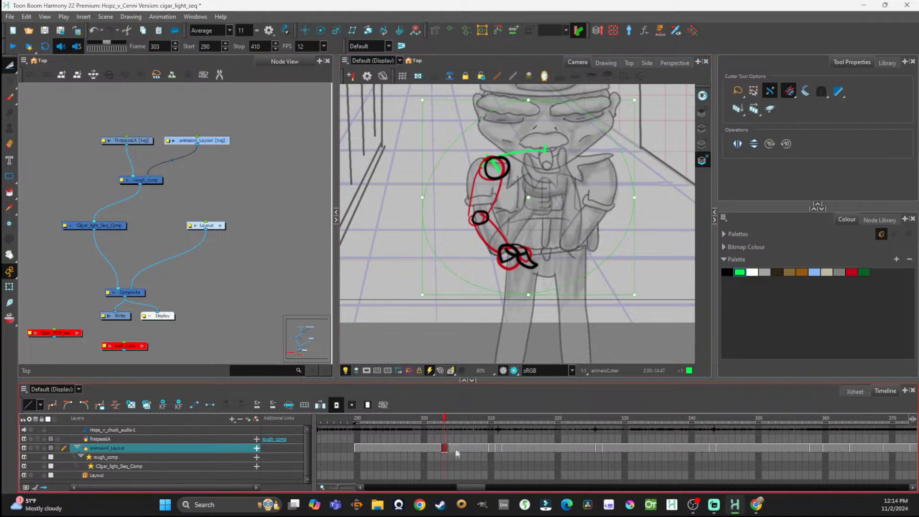
Step: Try to select the guides on the line art layer with the Cutter tool around frames 304 and 305
{"action": "left_click", "coordinate": [457, 448]}
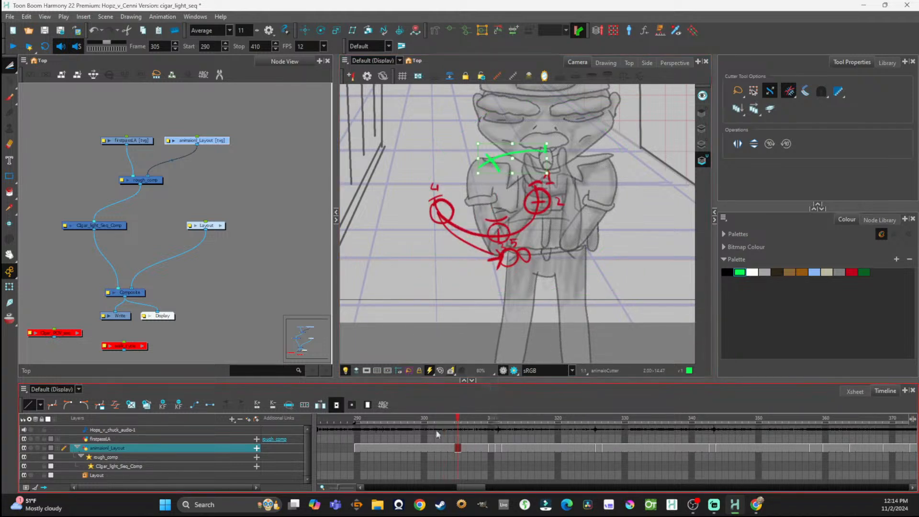
{"action": "left_click", "coordinate": [451, 447]}
{"action": "left_click", "coordinate": [703, 115]}
{"action": "mouse_move", "coordinate": [545, 128]}
{"action": "left_mouse_down"}
{"action": "mouse_move", "coordinate": [437, 198]}
{"action": "mouse_move", "coordinate": [589, 121]}
{"action": "mouse_move", "coordinate": [545, 126]}
{"action": "left_mouse_up"}
{"action": "left_click", "coordinate": [344, 281]}
{"action": "key", "text": "ctrl+z"}
{"action": "left_click", "coordinate": [471, 448]}
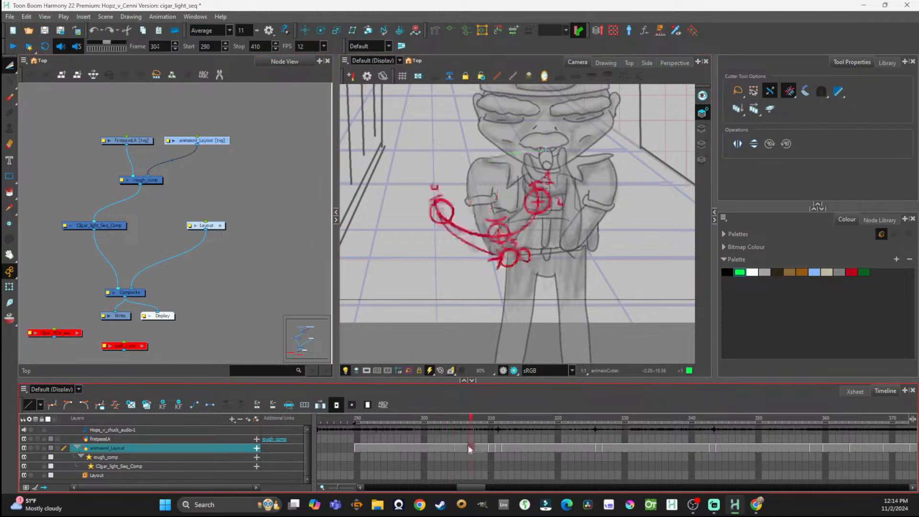
{"action": "left_click", "coordinate": [452, 448]}
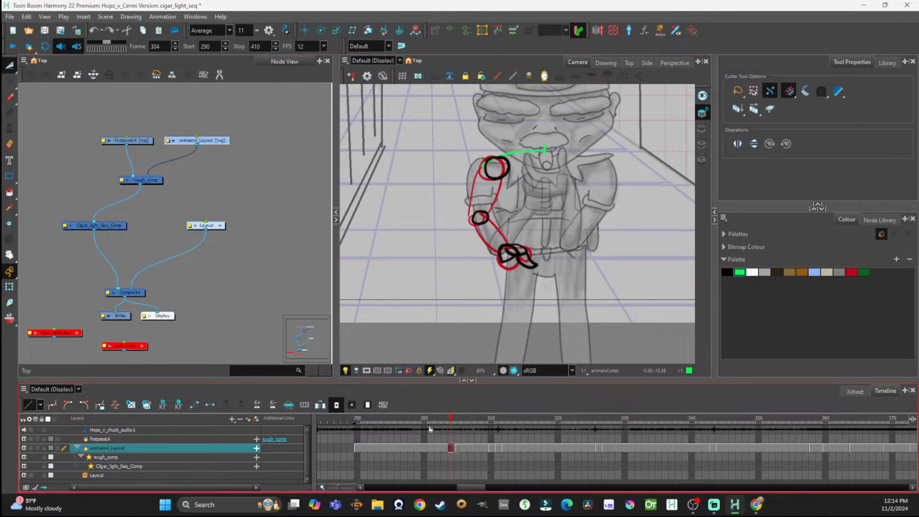
Step: Undo all the black and green guides drawn over the red arm on the animation layout drawing
{"action": "left_click", "coordinate": [117, 141]}
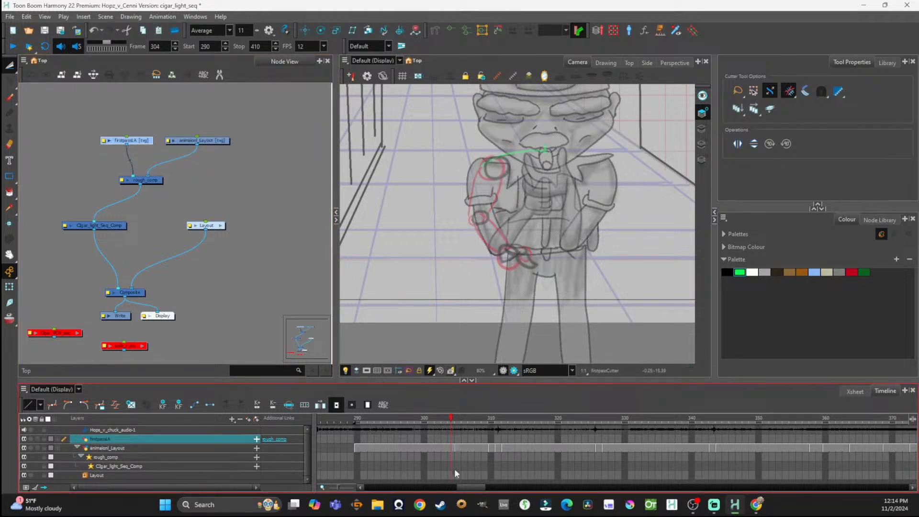
{"action": "left_click", "coordinate": [444, 429]}
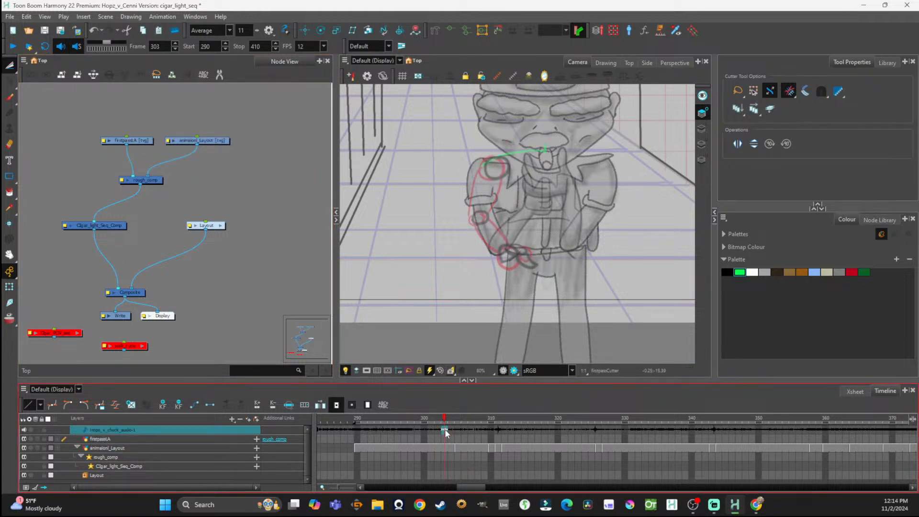
{"action": "left_click", "coordinate": [142, 144]}
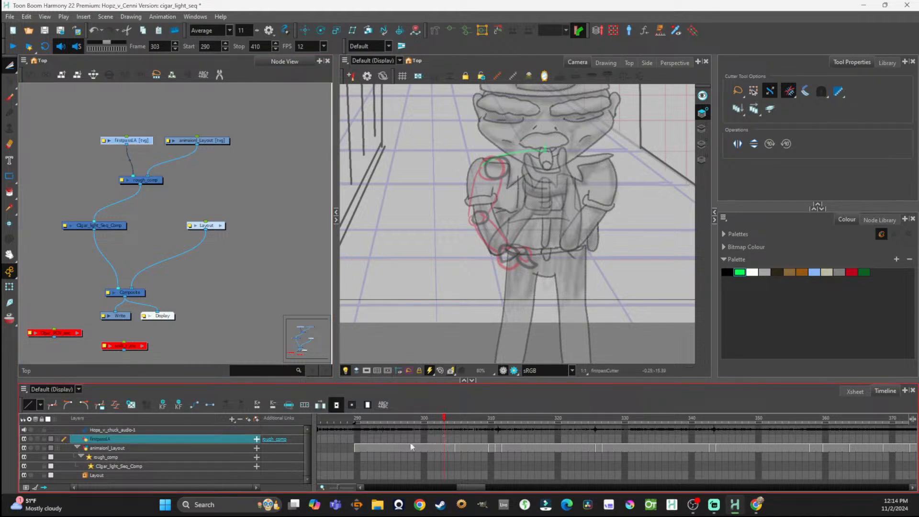
{"action": "left_click", "coordinate": [447, 440]}
{"action": "left_click", "coordinate": [432, 448]}
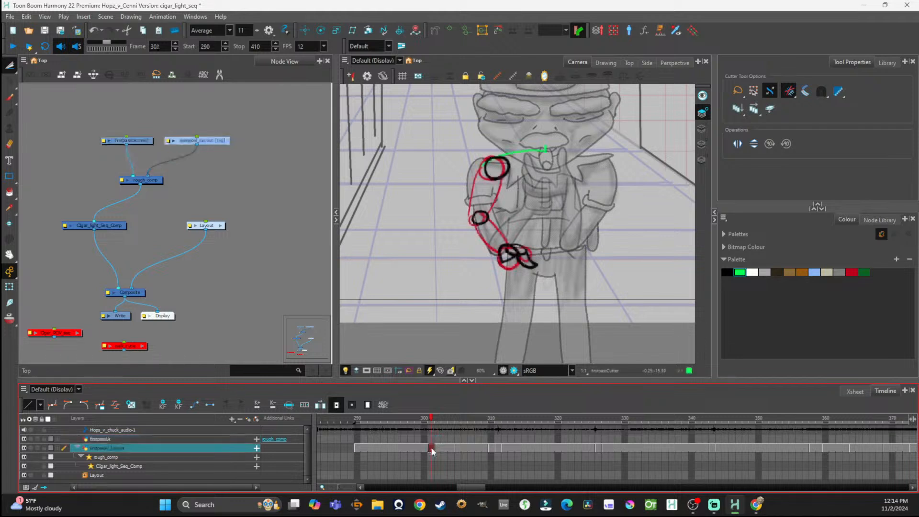
{"action": "key", "text": "ctrl+z"}
{"action": "key", "text": "ctrl+z"}
{"action": "key", "text": "ctrl+z"}
{"action": "key", "text": "ctrl+z"}
{"action": "key", "text": "ctrl+z"}
{"action": "key", "text": "ctrl+z"}
{"action": "key", "text": "ctrl+z"}
{"action": "key", "text": "ctrl+z"}
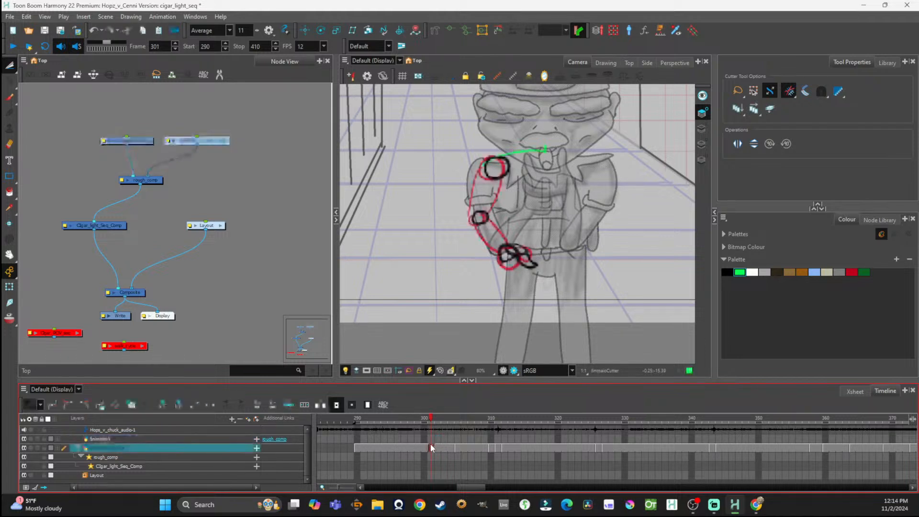
{"action": "key", "text": "ctrl+z"}
{"action": "key", "text": "ctrl+z"}
{"action": "key", "text": "ctrl+z"}
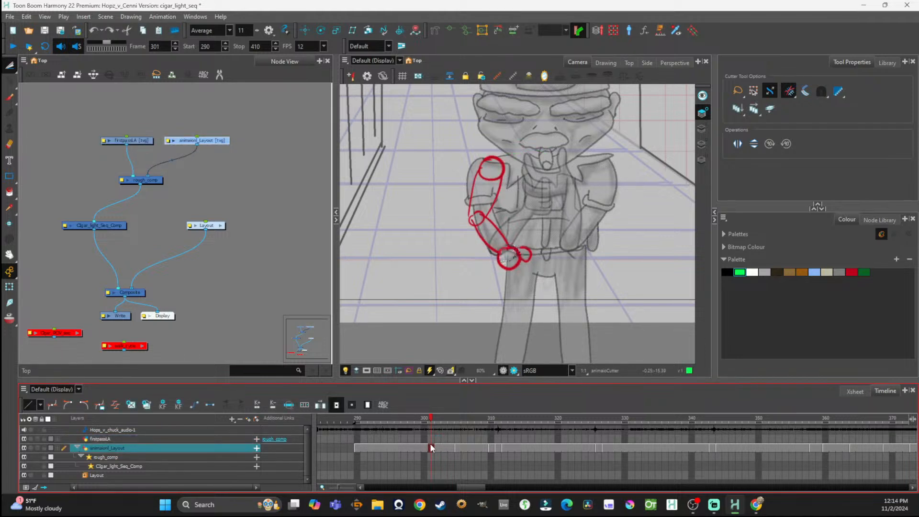
Step: On the firstpassLA layer at frame 290, brush a black hand guide over the character's red wrist and hand circles
{"action": "left_click", "coordinate": [432, 439]}
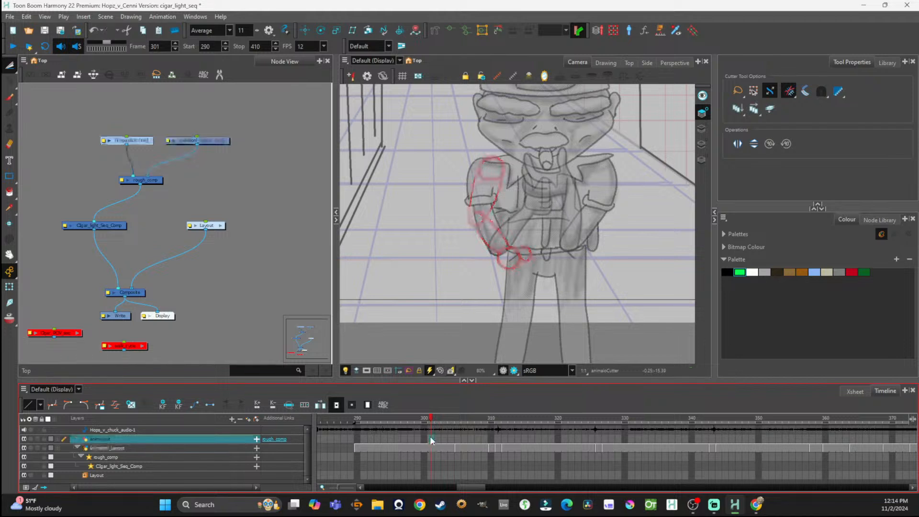
{"action": "left_click", "coordinate": [355, 435]}
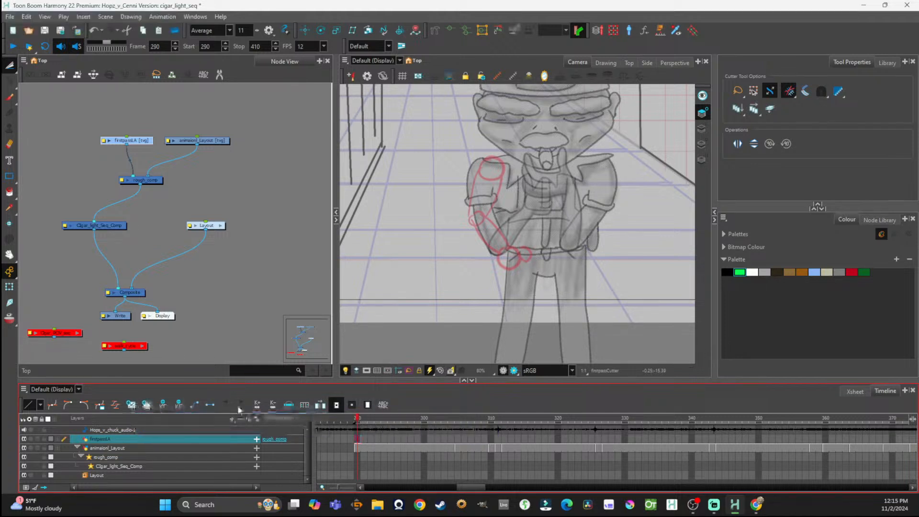
{"action": "left_click", "coordinate": [728, 272]}
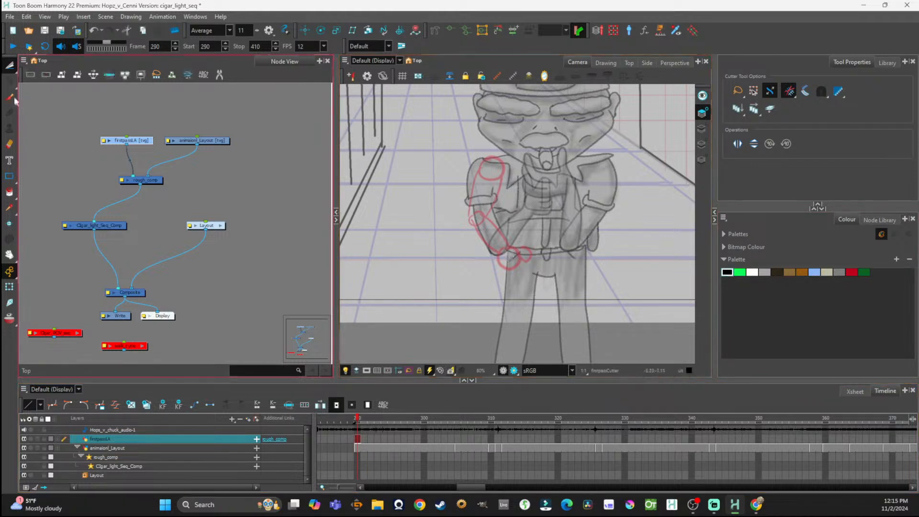
{"action": "key", "text": "alt+b"}
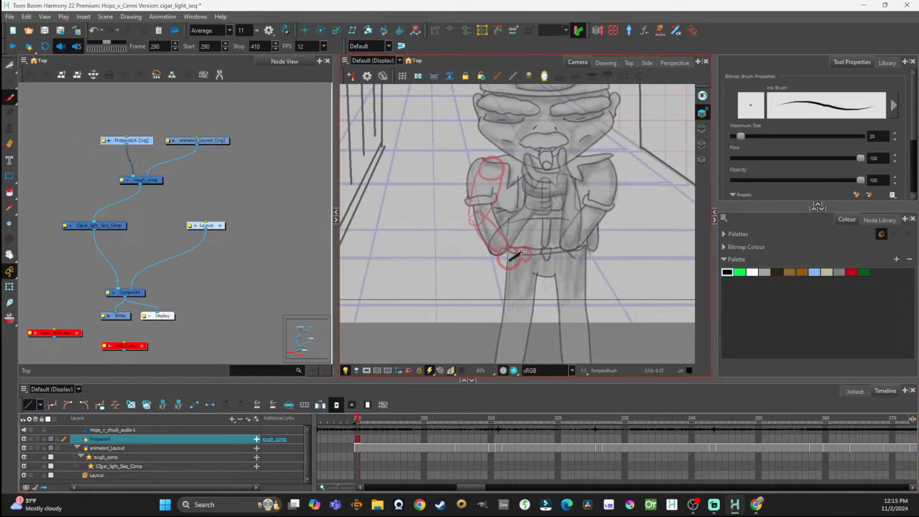
{"action": "mouse_move", "coordinate": [521, 253]}
{"action": "left_mouse_down"}
{"action": "mouse_move", "coordinate": [504, 242]}
{"action": "mouse_move", "coordinate": [503, 256]}
{"action": "mouse_move", "coordinate": [529, 255]}
{"action": "mouse_move", "coordinate": [511, 242]}
{"action": "left_mouse_up"}
{"action": "key", "text": "ctrl+z"}
{"action": "mouse_move", "coordinate": [529, 248]}
{"action": "left_mouse_down"}
{"action": "mouse_move", "coordinate": [531, 268]}
{"action": "mouse_move", "coordinate": [518, 254]}
{"action": "left_mouse_up"}
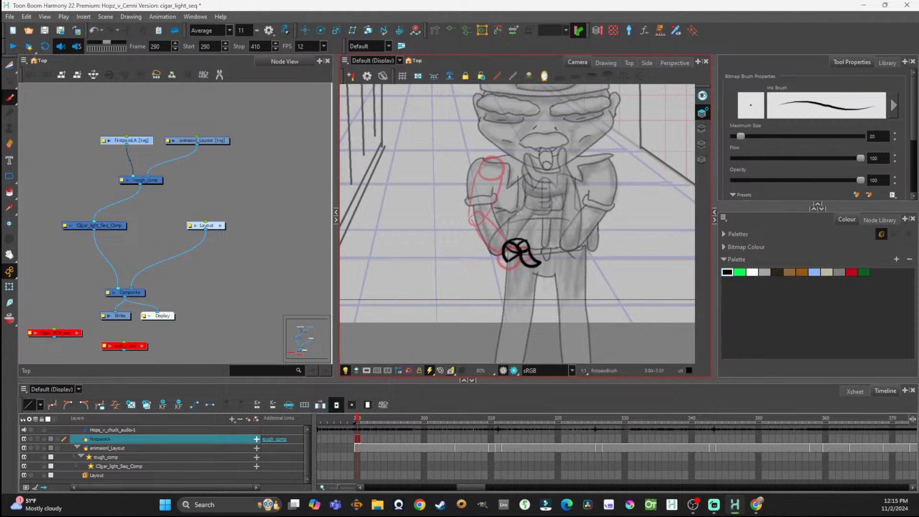
Step: Brush a black circle over the red elbow joint at frame 290, undoing the stray strokes
{"action": "mouse_move", "coordinate": [478, 211]}
{"action": "left_mouse_down"}
{"action": "mouse_move", "coordinate": [485, 223]}
{"action": "mouse_move", "coordinate": [484, 208]}
{"action": "mouse_move", "coordinate": [468, 218]}
{"action": "mouse_move", "coordinate": [480, 211]}
{"action": "left_mouse_up"}
{"action": "key", "text": "ctrl+z"}
{"action": "key", "text": "ctrl+z"}
{"action": "key", "text": "ctrl+z"}
Step: Mark the character's chin in green and brush a green guide line from it to the shoulder at frame 290
{"action": "left_click", "coordinate": [702, 160]}
{"action": "left_click", "coordinate": [740, 272]}
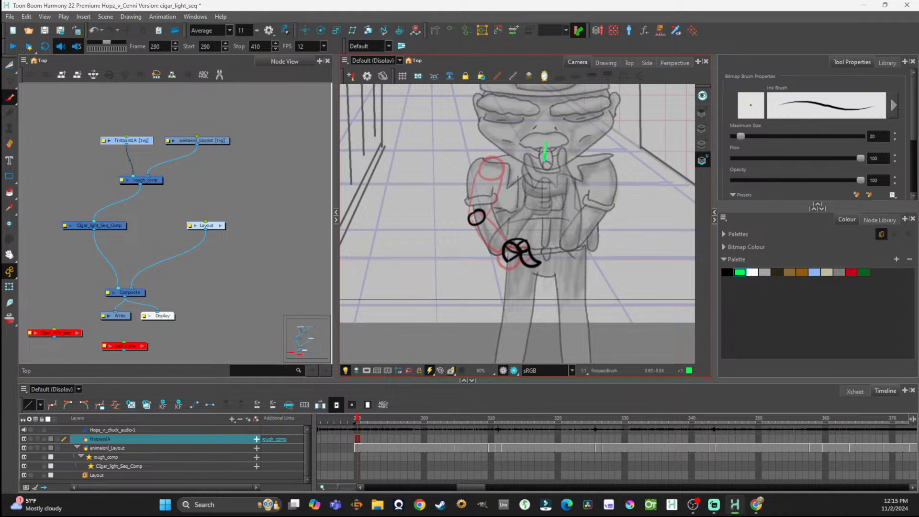
{"action": "left_click_drag", "start_coordinate": [544, 150], "coordinate": [469, 166]}
{"action": "key", "text": "ctrl+z"}
{"action": "key", "text": "ctrl+shift+z"}
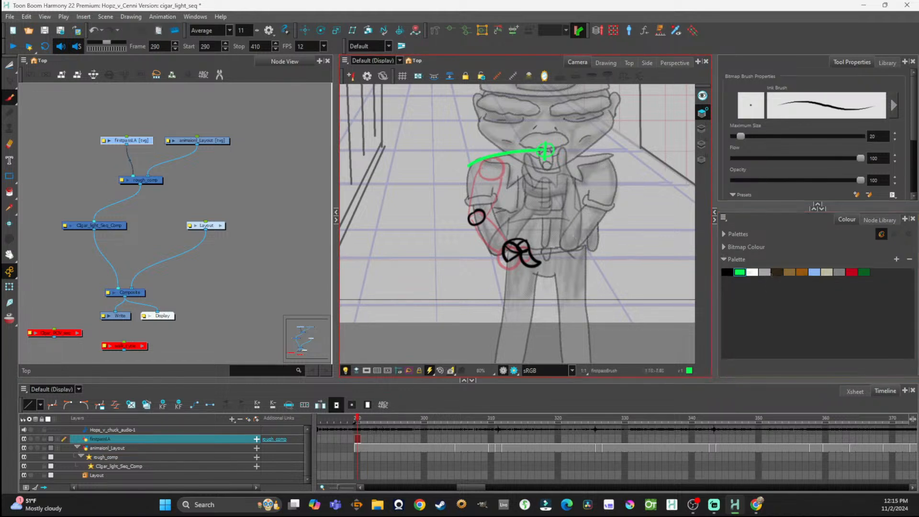
Step: Brush a black circle over the red shoulder joint at frame 290, undoing the unwanted attempts
{"action": "left_click", "coordinate": [851, 272]}
{"action": "left_click", "coordinate": [727, 272]}
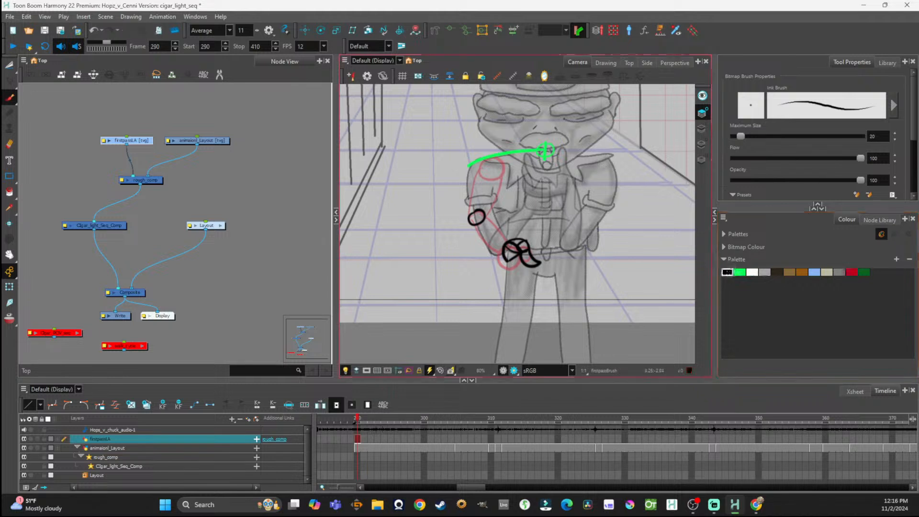
{"action": "mouse_move", "coordinate": [498, 156]}
{"action": "left_mouse_down"}
{"action": "mouse_move", "coordinate": [480, 174]}
{"action": "mouse_move", "coordinate": [499, 173]}
{"action": "mouse_move", "coordinate": [497, 155]}
{"action": "left_mouse_up"}
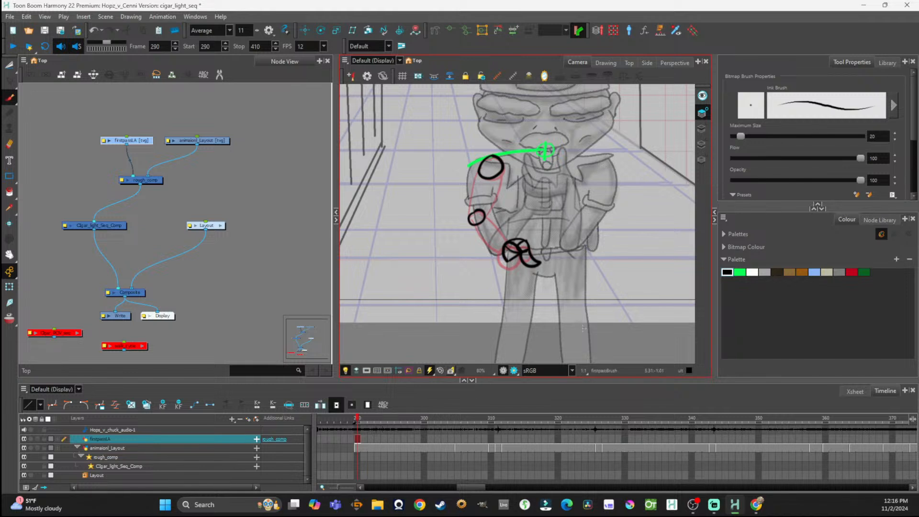
{"action": "left_click_drag", "start_coordinate": [492, 160], "coordinate": [491, 172]}
{"action": "key", "text": "ctrl+z"}
{"action": "key", "text": "ctrl+z"}
{"action": "key", "text": "ctrl+z"}
{"action": "scroll", "coordinate": [519, 249], "scroll_direction": "up", "scroll_amount": 5}
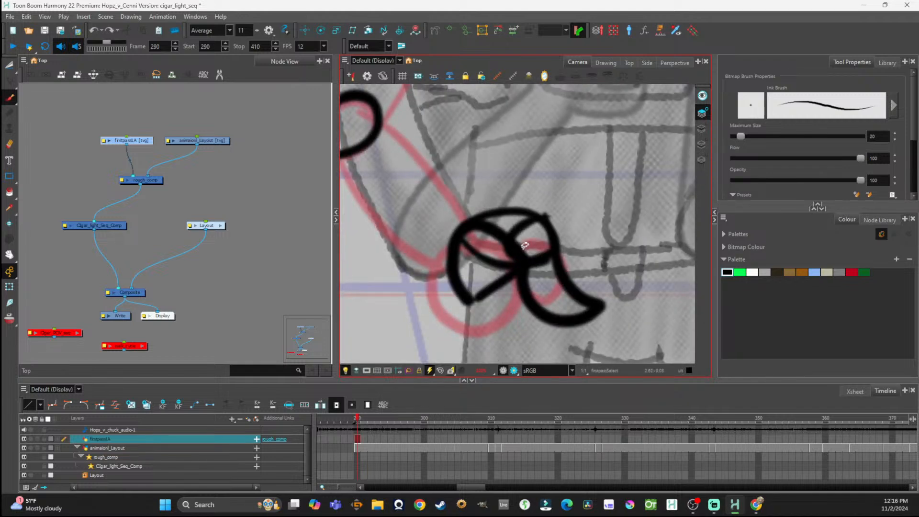
{"action": "scroll", "coordinate": [526, 245], "scroll_direction": "down", "scroll_amount": 6}
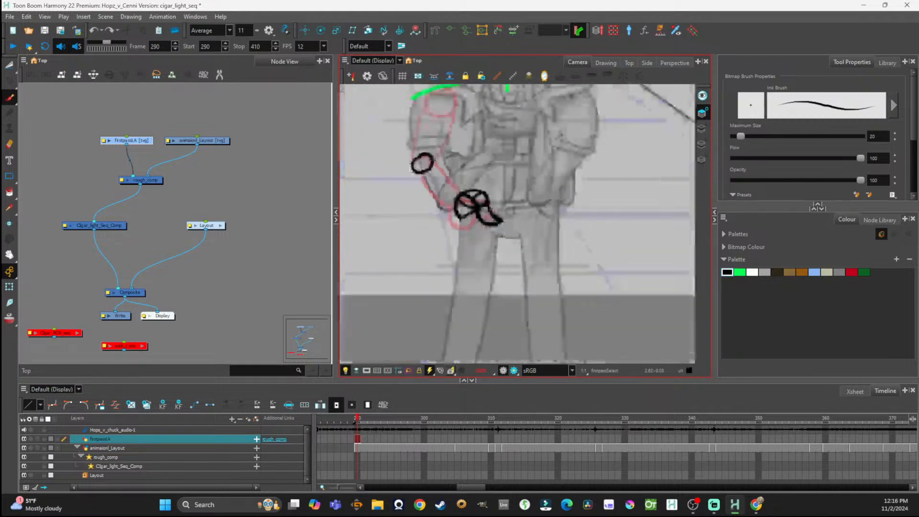
{"action": "scroll", "coordinate": [444, 115], "scroll_direction": "up", "scroll_amount": 2}
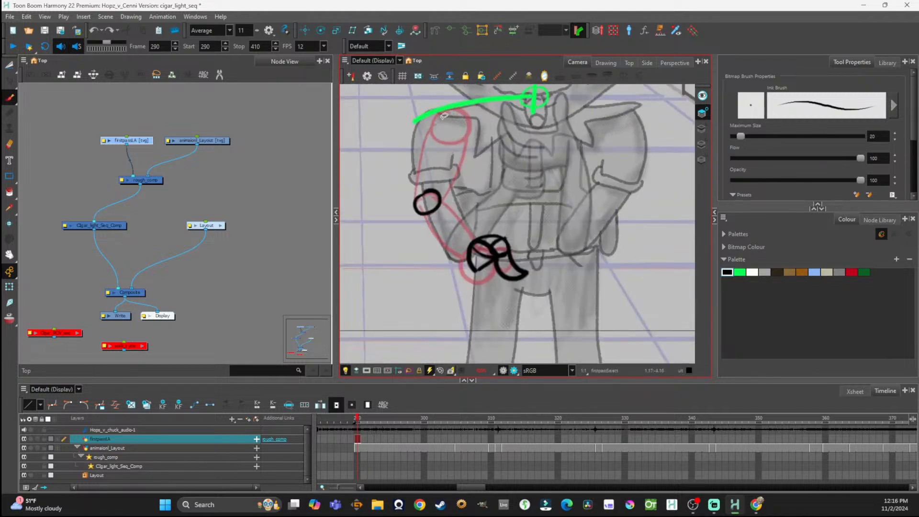
{"action": "left_click_drag", "start_coordinate": [444, 116], "coordinate": [440, 115]}
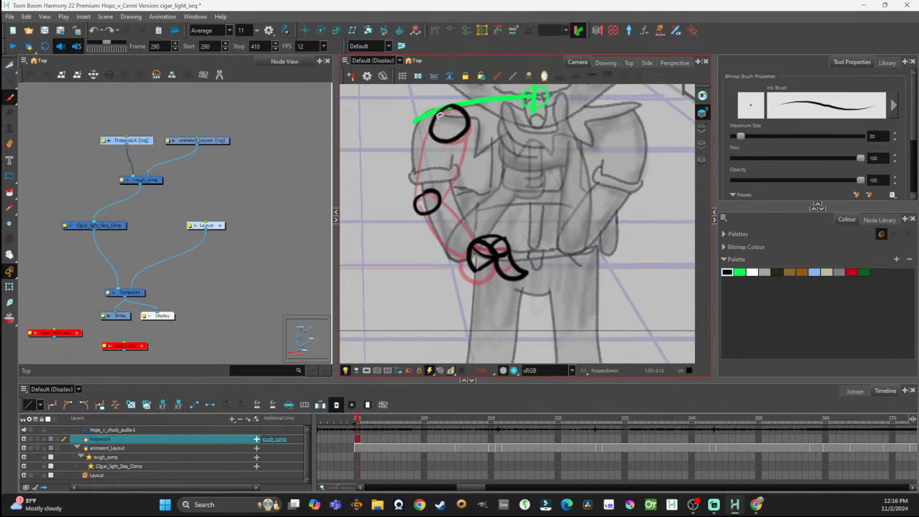
Step: Number the black guides in black: 1 above the shoulder, 2 above the elbow and 3 above the hand
{"action": "left_click_drag", "start_coordinate": [489, 221], "coordinate": [488, 232]}
{"action": "left_click_drag", "start_coordinate": [423, 178], "coordinate": [424, 189]}
{"action": "key", "text": "1"}
{"action": "key", "text": "1"}
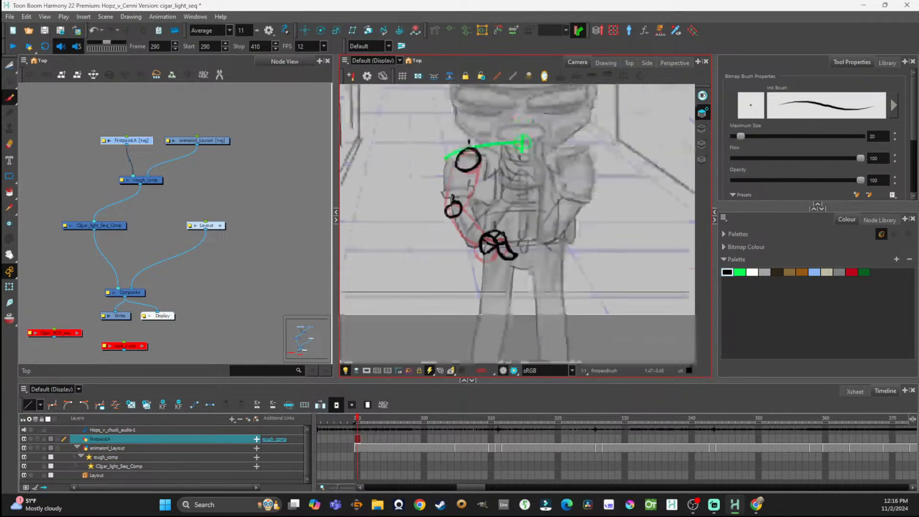
{"action": "key", "text": "2"}
{"action": "key", "text": "2"}
{"action": "key", "text": "1"}
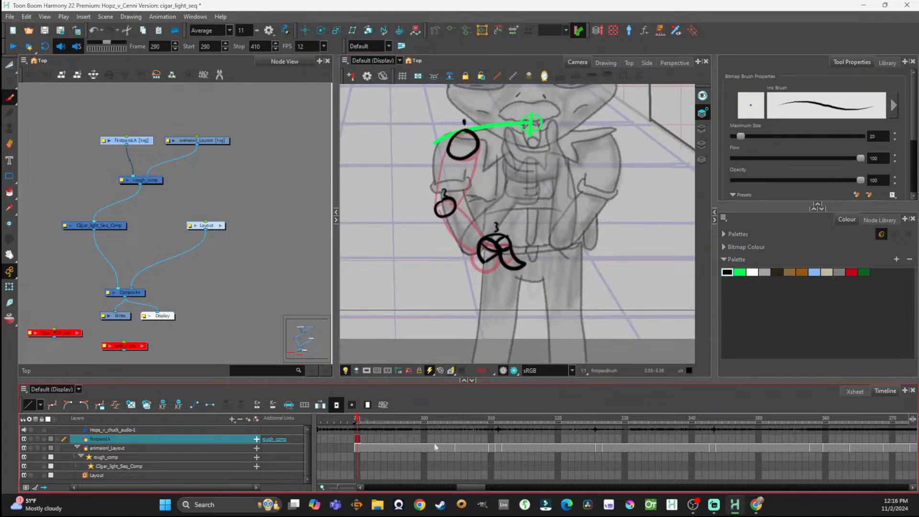
Step: Extend the exposure of the firstpassLA drawing at frame 290 through frame 304
{"action": "left_click", "coordinate": [455, 435]}
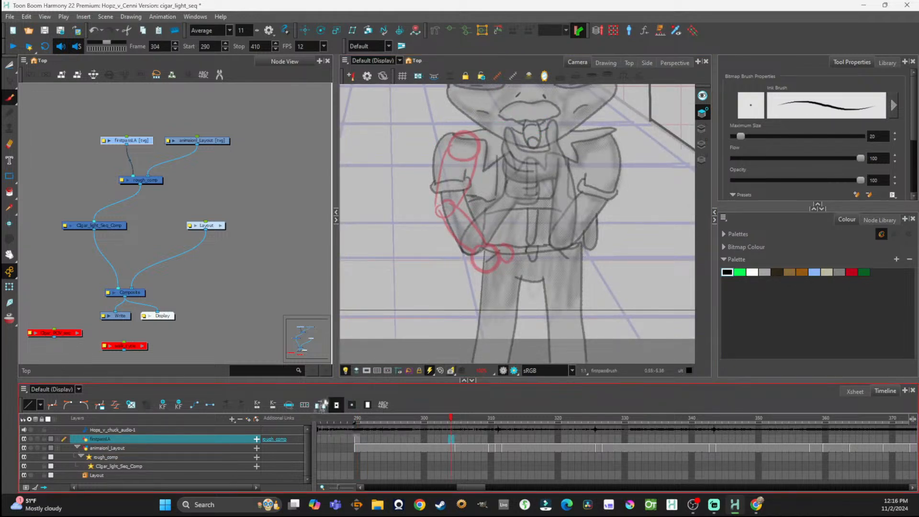
{"action": "left_click_drag", "start_coordinate": [358, 439], "coordinate": [453, 439]}
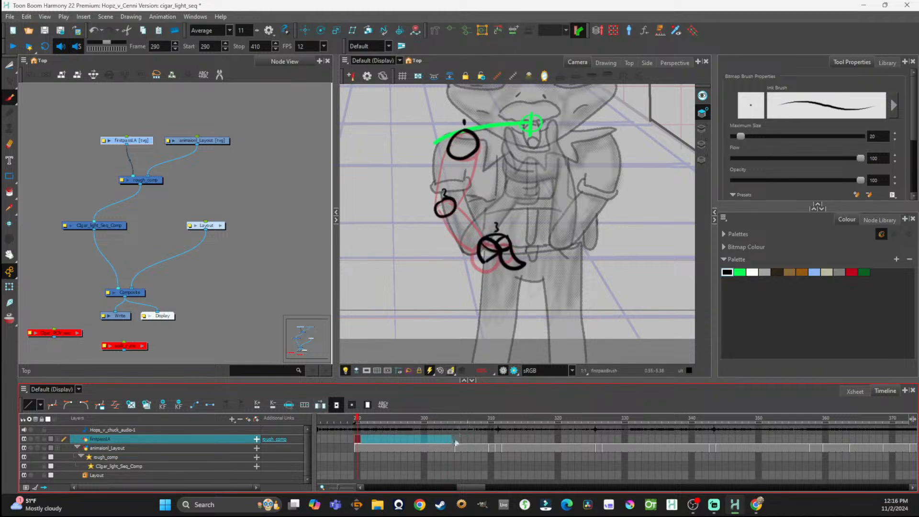
{"action": "left_click", "coordinate": [441, 262]}
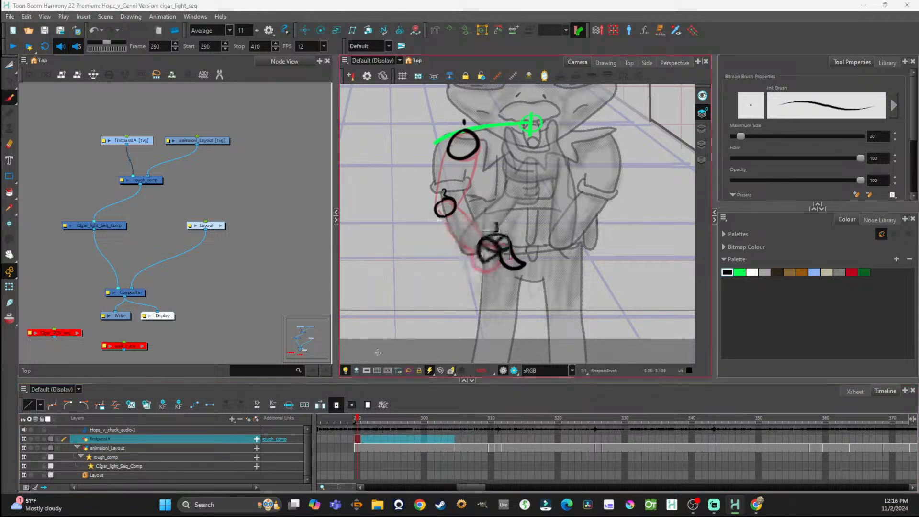
{"action": "left_click", "coordinate": [323, 406]}
{"action": "left_click", "coordinate": [460, 439]}
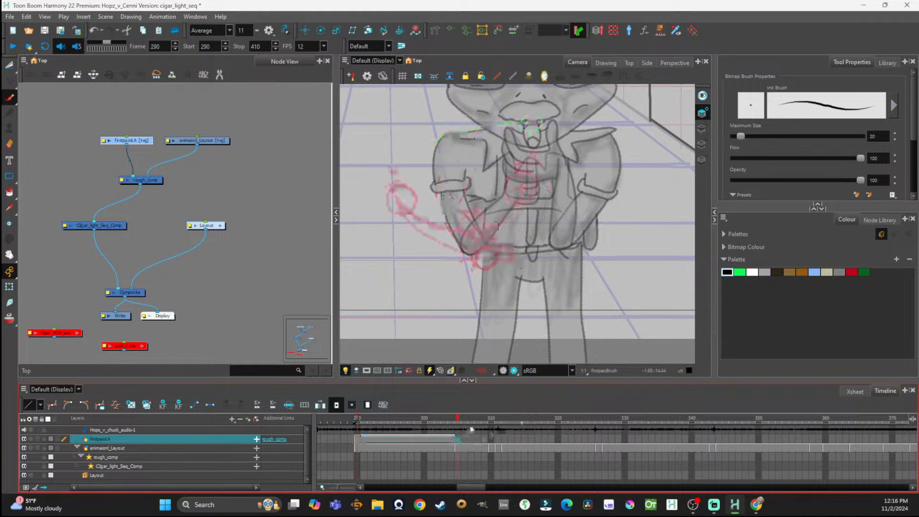
{"action": "left_click", "coordinate": [451, 439]}
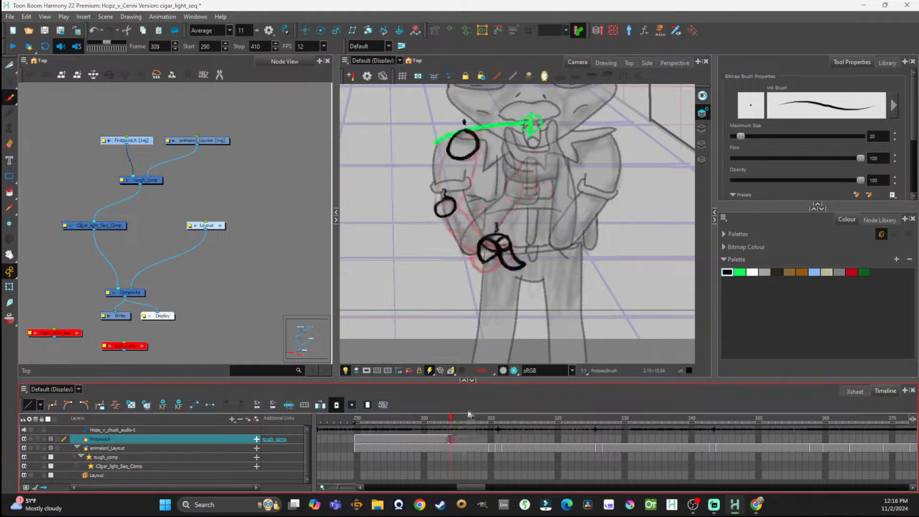
Step: Lasso the numbered arm guides and green line on firstpassLA at frame 304 with the Cutter tool and copy them
{"action": "left_click", "coordinate": [16, 66]}
{"action": "mouse_move", "coordinate": [445, 108]}
{"action": "left_mouse_down"}
{"action": "mouse_move", "coordinate": [429, 266]}
{"action": "mouse_move", "coordinate": [553, 205]}
{"action": "mouse_move", "coordinate": [436, 118]}
{"action": "left_mouse_up"}
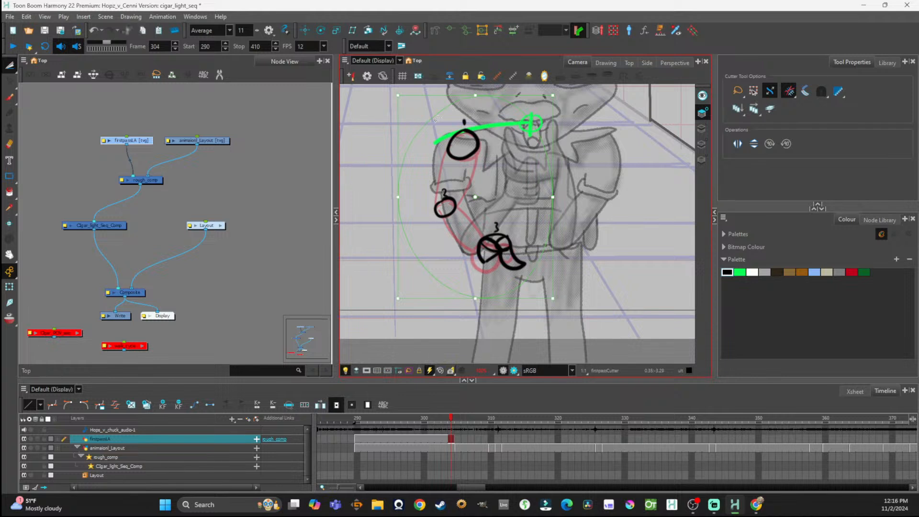
{"action": "key", "text": "ctrl+c"}
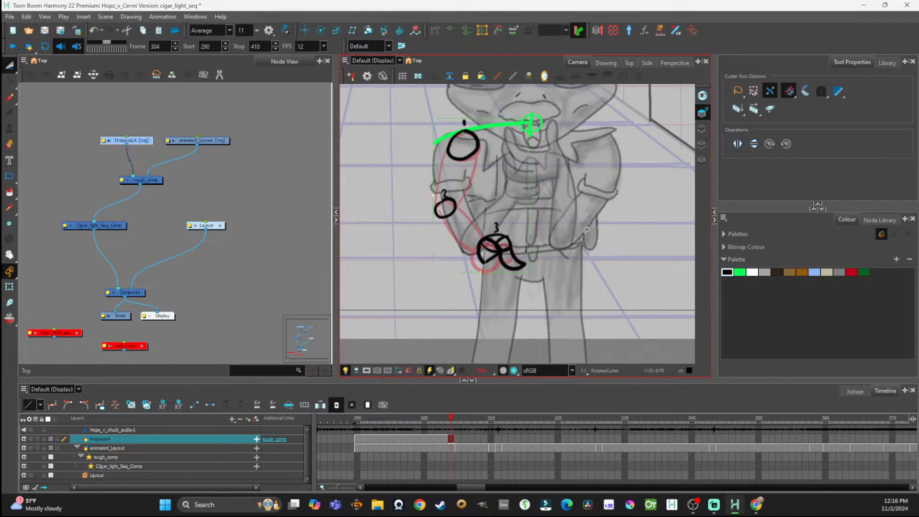
Step: Lasso the numbered shoulder and elbow guides on firstpassLA at frame 304 and copy them into a new drawing at frame 305
{"action": "key", "text": "Delete"}
{"action": "key", "text": "ctrl+z"}
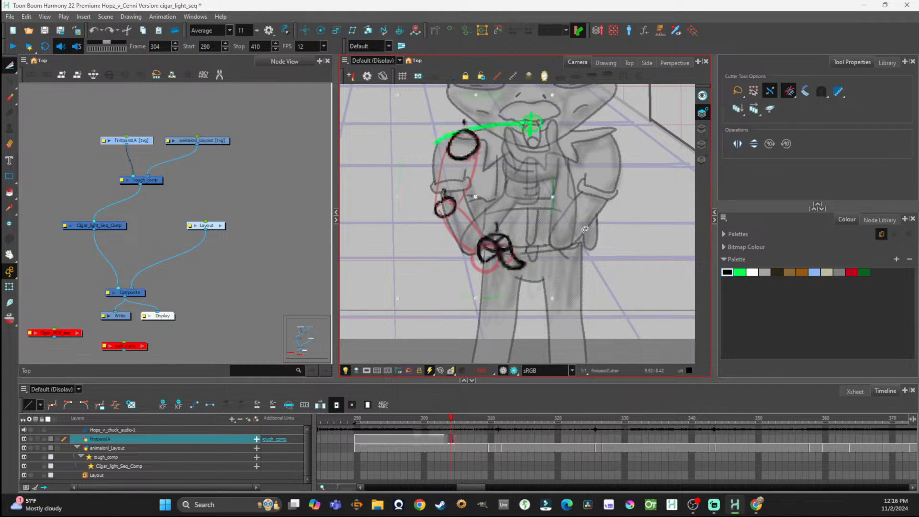
{"action": "left_click", "coordinate": [359, 180]}
{"action": "mouse_move", "coordinate": [450, 105]}
{"action": "left_mouse_down"}
{"action": "mouse_move", "coordinate": [422, 238]}
{"action": "mouse_move", "coordinate": [565, 167]}
{"action": "mouse_move", "coordinate": [566, 99]}
{"action": "left_mouse_up"}
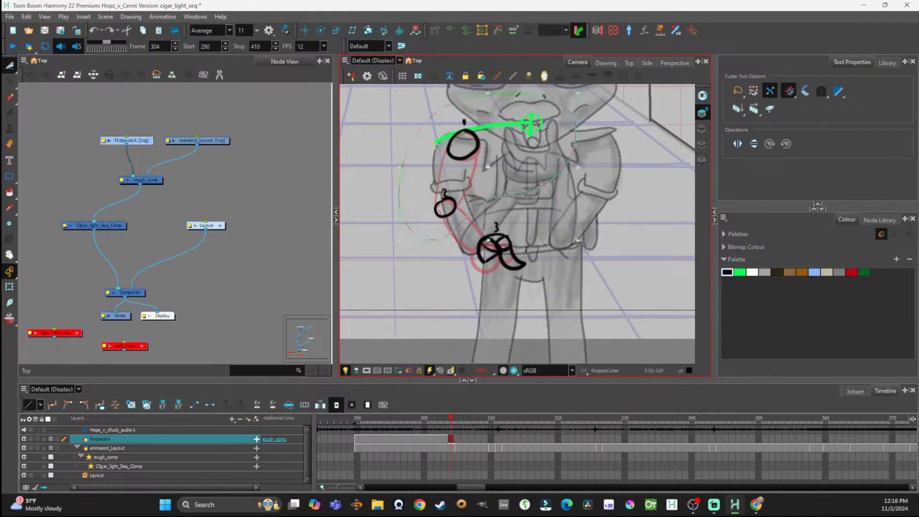
{"action": "left_click", "coordinate": [457, 440]}
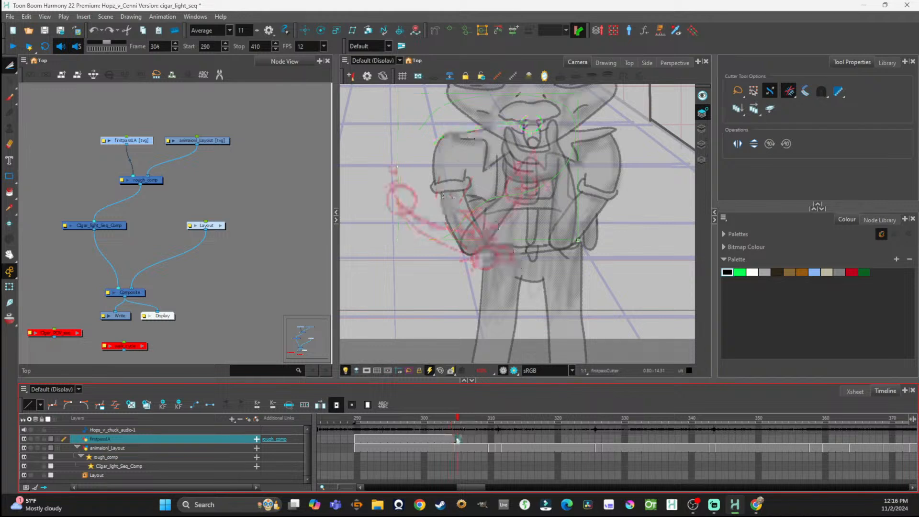
{"action": "key", "text": "ctrl+v"}
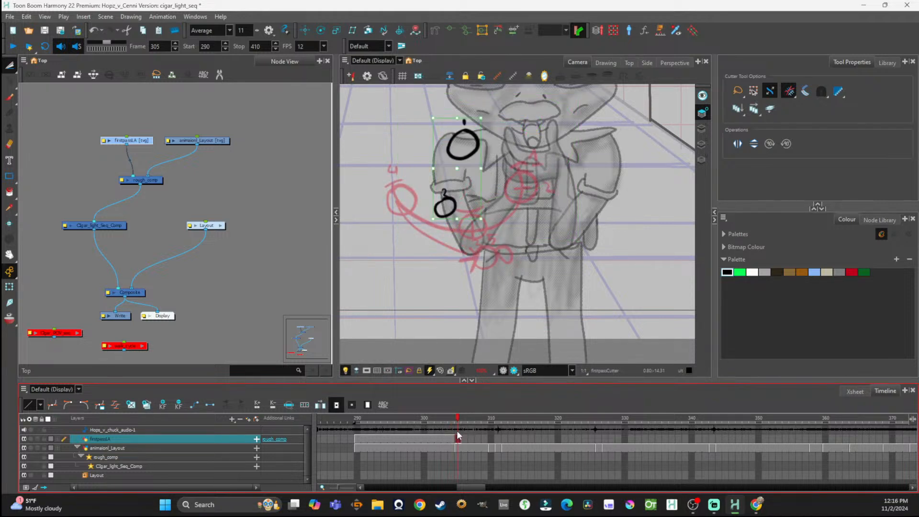
Step: Turn on onion skin and nudge the numbered elbow guide at frame 305 slightly toward the body
{"action": "left_click", "coordinate": [527, 217]}
{"action": "mouse_move", "coordinate": [424, 222]}
{"action": "left_mouse_down"}
{"action": "mouse_move", "coordinate": [461, 206]}
{"action": "mouse_move", "coordinate": [433, 225]}
{"action": "left_mouse_up"}
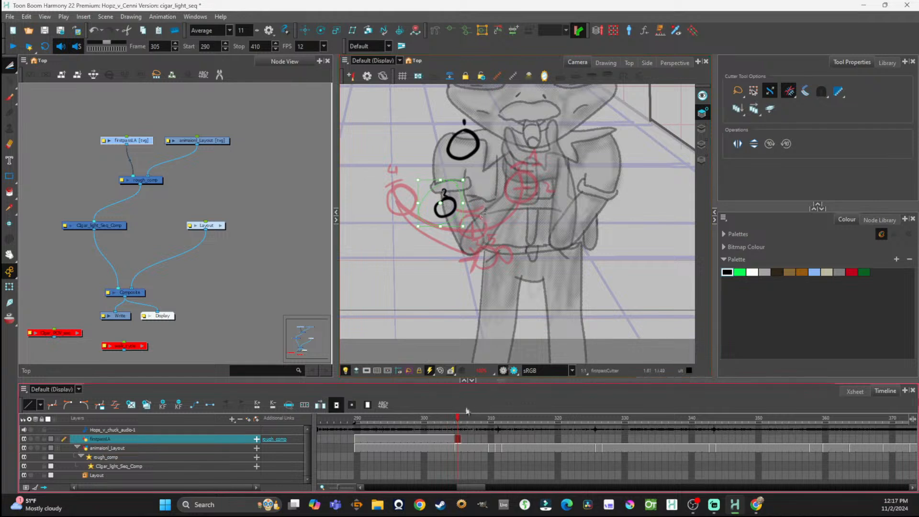
{"action": "left_click", "coordinate": [9, 319]}
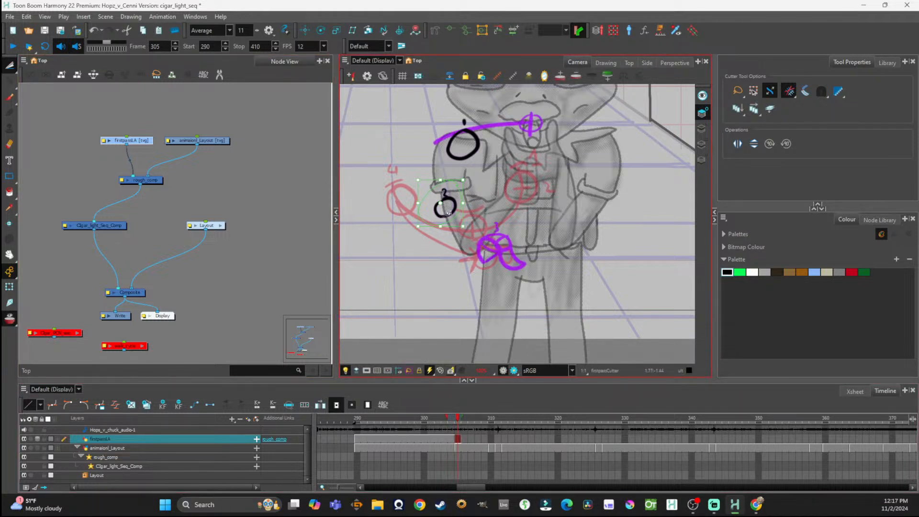
{"action": "left_click_drag", "start_coordinate": [449, 214], "coordinate": [451, 215]}
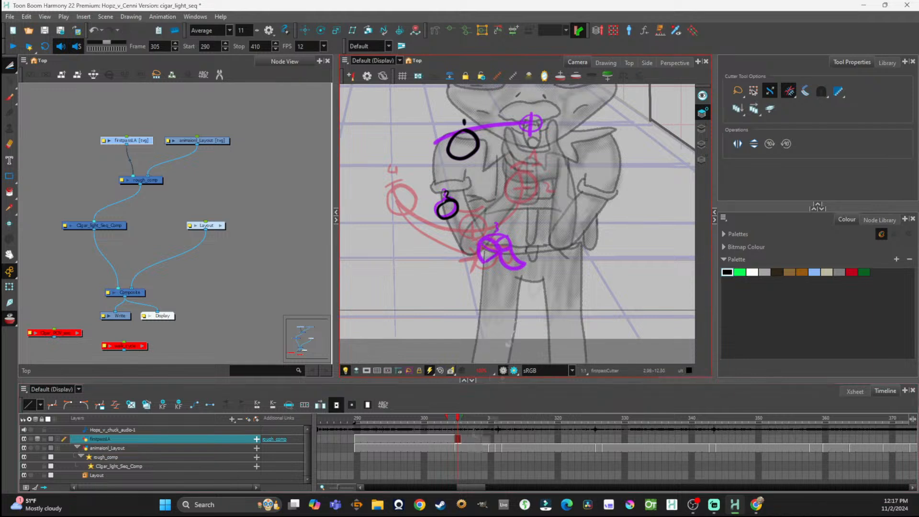
Step: Save the scene and try pasting the copied guides at frame 306, undoing the paste
{"action": "left_click", "coordinate": [451, 438]}
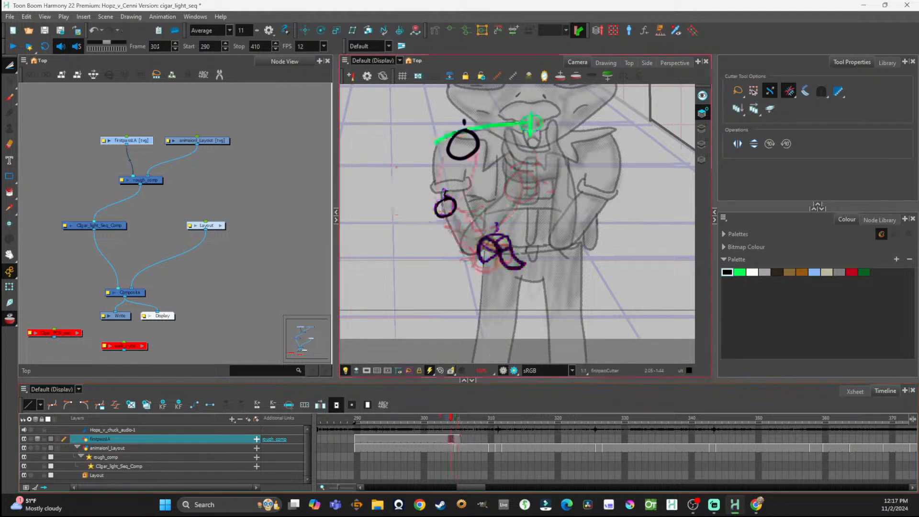
{"action": "key", "text": "ctrl+s"}
{"action": "left_click", "coordinate": [464, 438]}
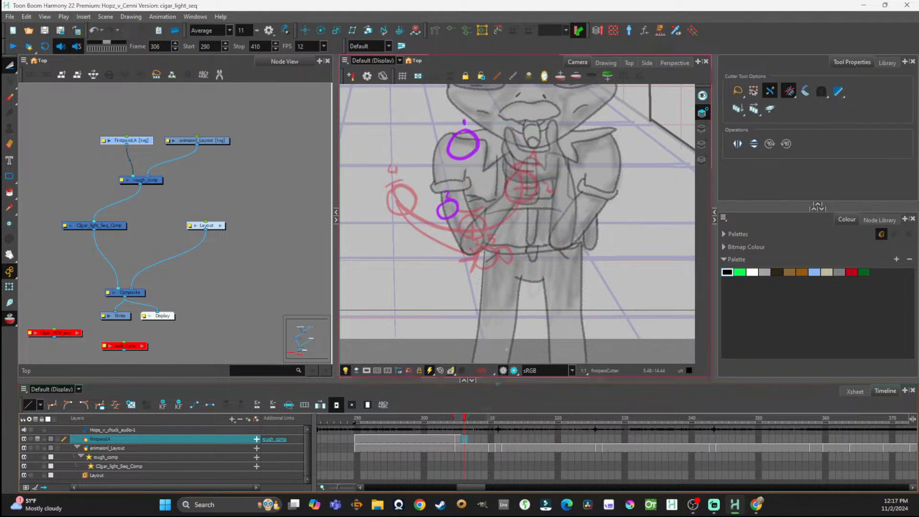
{"action": "key", "text": "ctrl+v"}
{"action": "key", "text": "ctrl+z"}
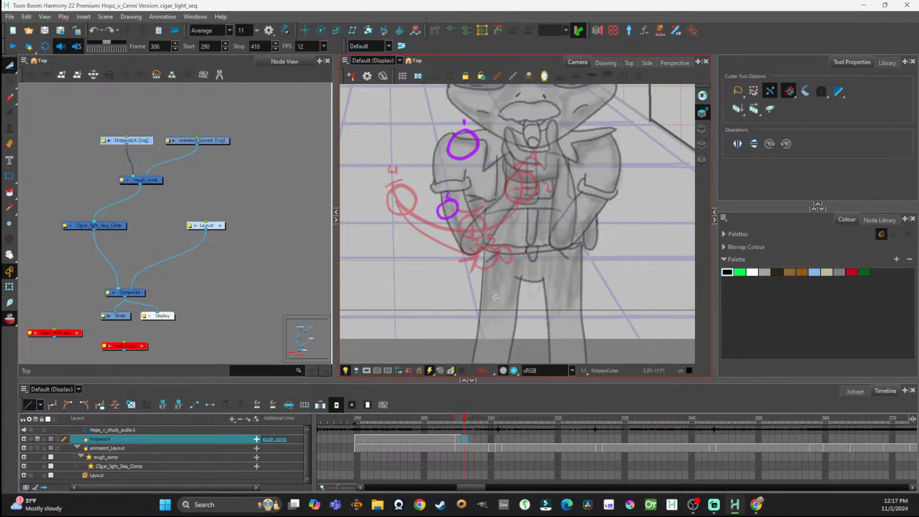
Step: Lasso the numbered hand guide at frame 304 and copy it into the firstpassLA drawing at frame 305
{"action": "left_click", "coordinate": [451, 439]}
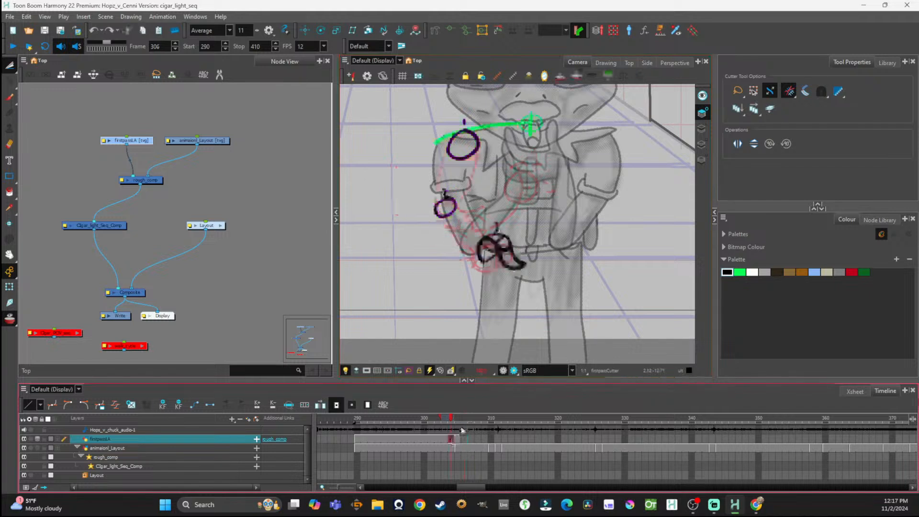
{"action": "mouse_move", "coordinate": [511, 219]}
{"action": "left_mouse_down"}
{"action": "mouse_move", "coordinate": [464, 244]}
{"action": "mouse_move", "coordinate": [537, 248]}
{"action": "left_mouse_up"}
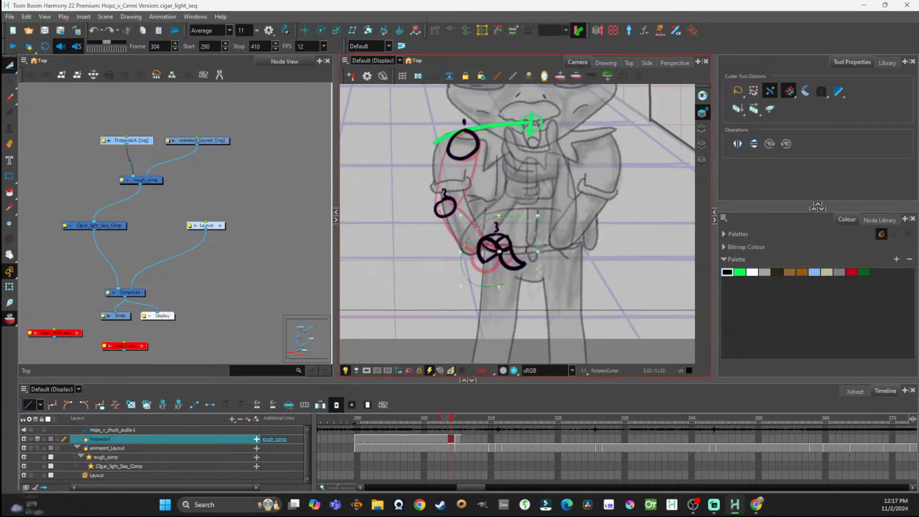
{"action": "key", "text": "ctrl+c"}
{"action": "left_click", "coordinate": [459, 438]}
{"action": "key", "text": "ctrl+v"}
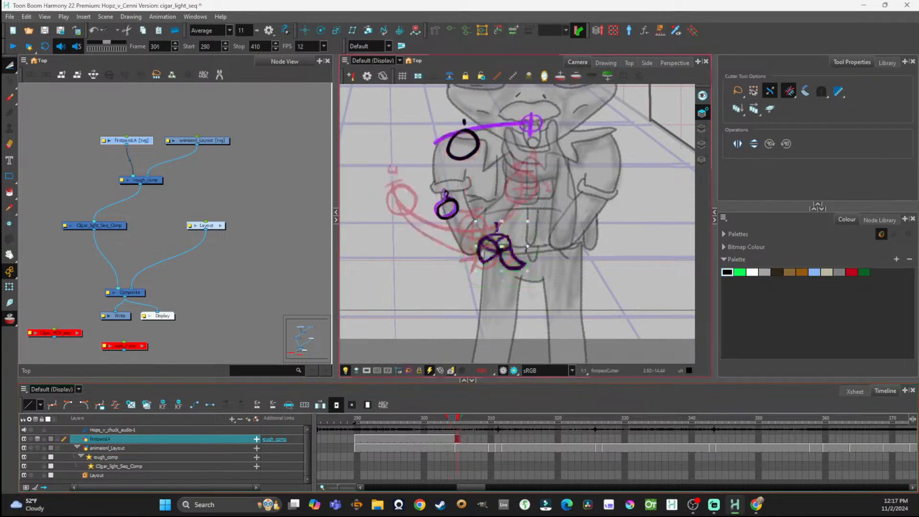
Step: Select the pasted hand guide at frame 305 and shift it slightly off its onion-skinned position
{"action": "left_click_drag", "start_coordinate": [535, 220], "coordinate": [532, 219]}
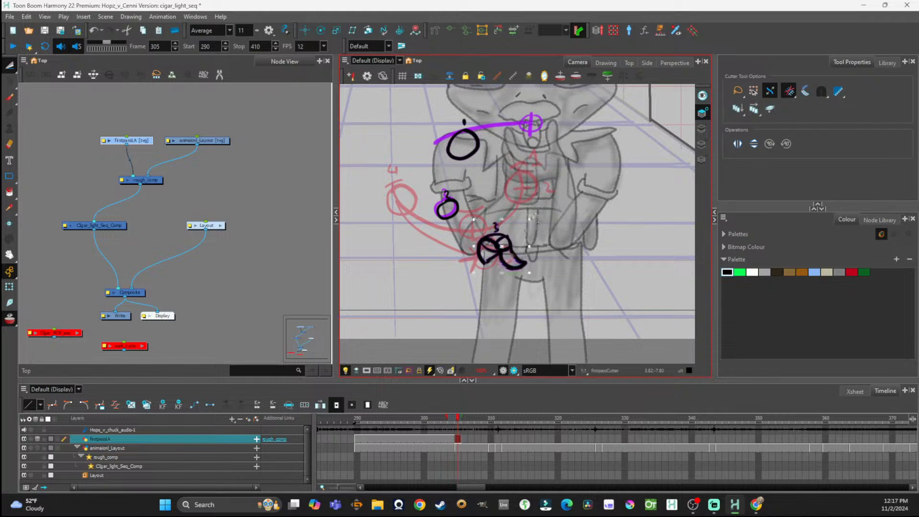
{"action": "left_click_drag", "start_coordinate": [496, 255], "coordinate": [498, 246]}
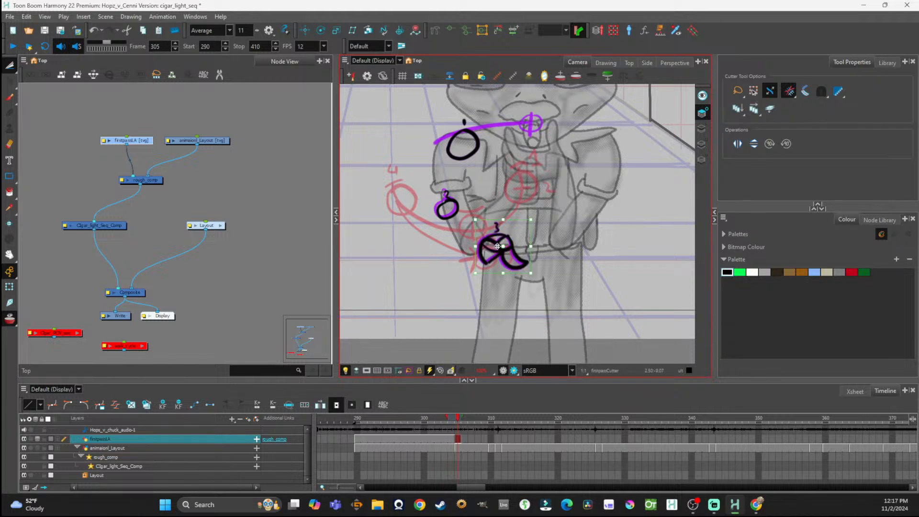
{"action": "left_click_drag", "start_coordinate": [506, 250], "coordinate": [509, 244]}
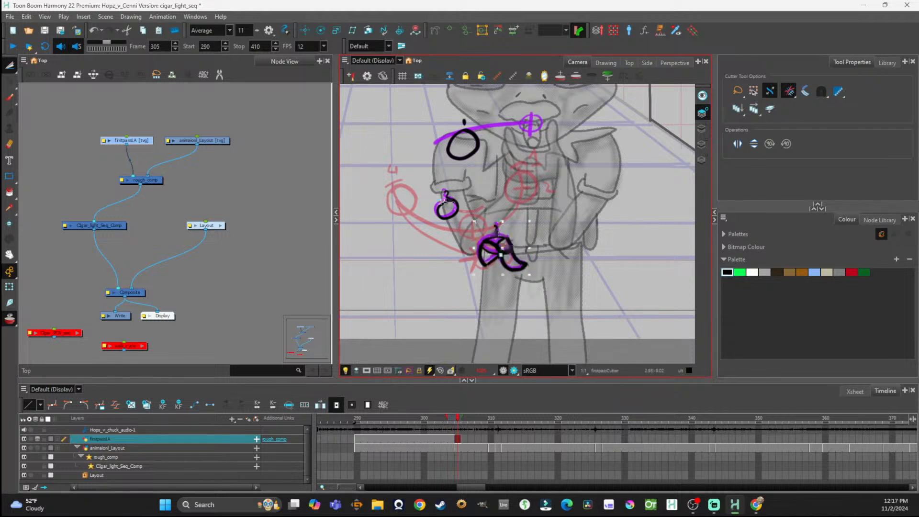
Step: Move the numbered shoulder guide at frame 305 slightly outward, away from the body
{"action": "left_click", "coordinate": [439, 202]}
{"action": "left_click_drag", "start_coordinate": [464, 118], "coordinate": [471, 144]}
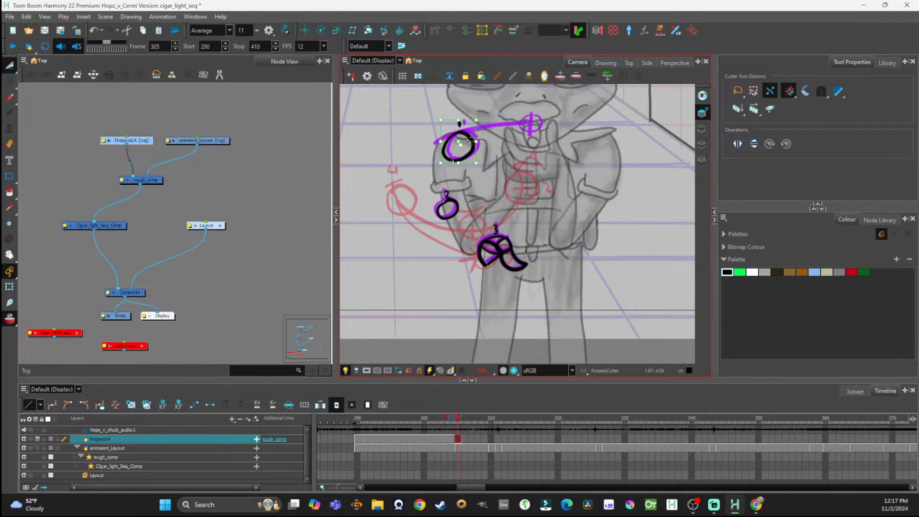
{"action": "key", "text": "ctrl+z"}
{"action": "key", "text": "ctrl+z"}
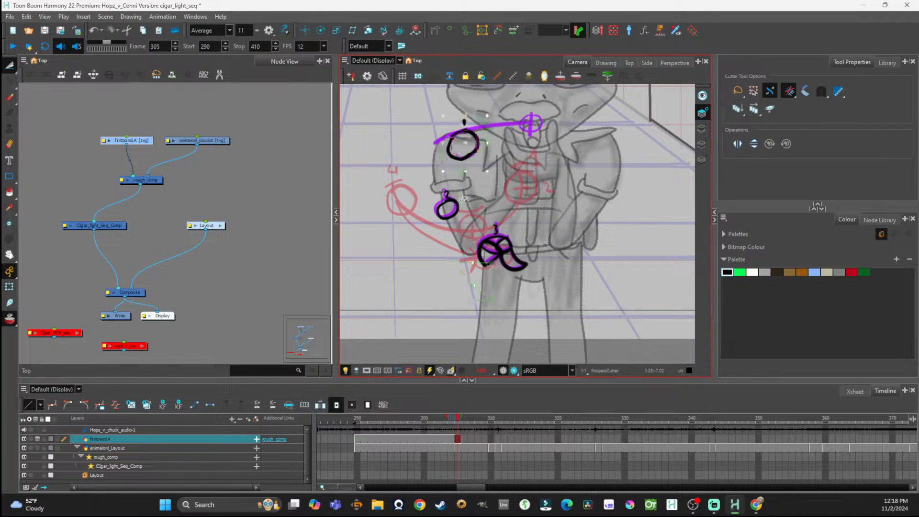
{"action": "key", "text": "ctrl+z"}
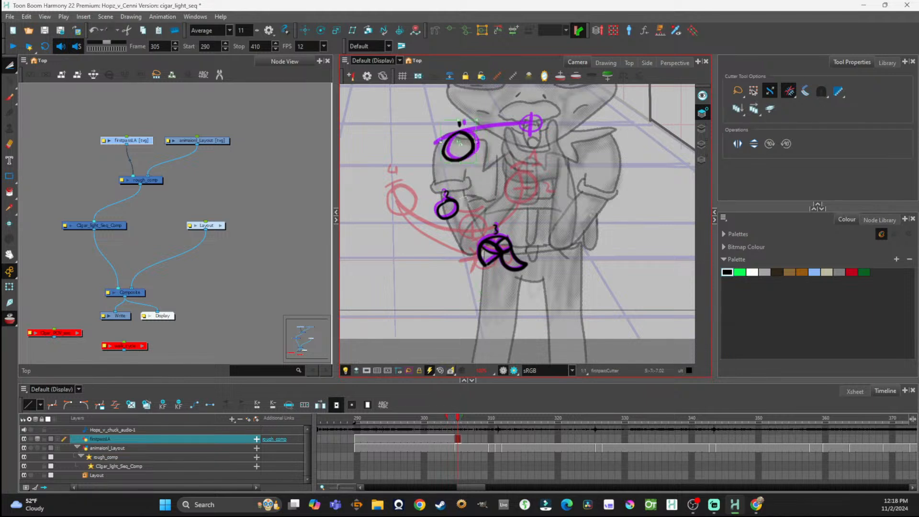
Step: Extend the first firstpassLA drawing through frame 305 so the second guide drawing sits on frame 306, and go to frame 307
{"action": "left_click", "coordinate": [464, 418]}
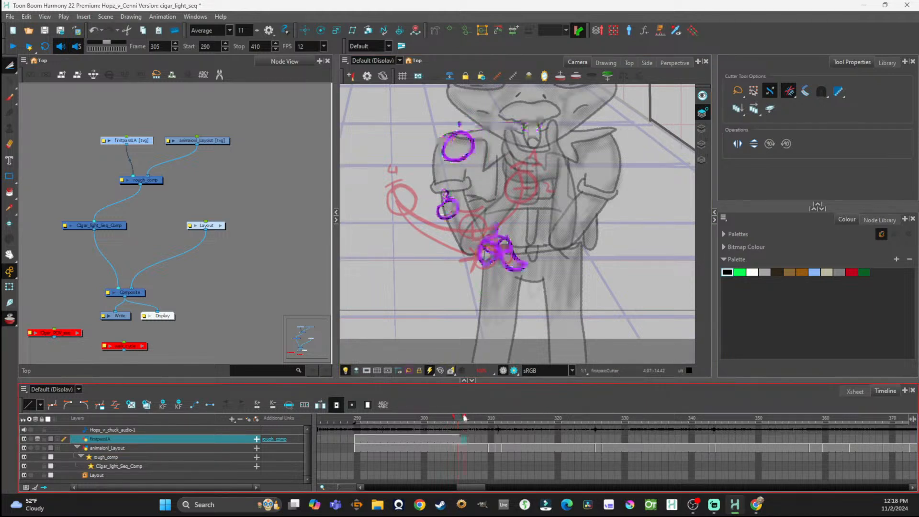
{"action": "left_click", "coordinate": [489, 251]}
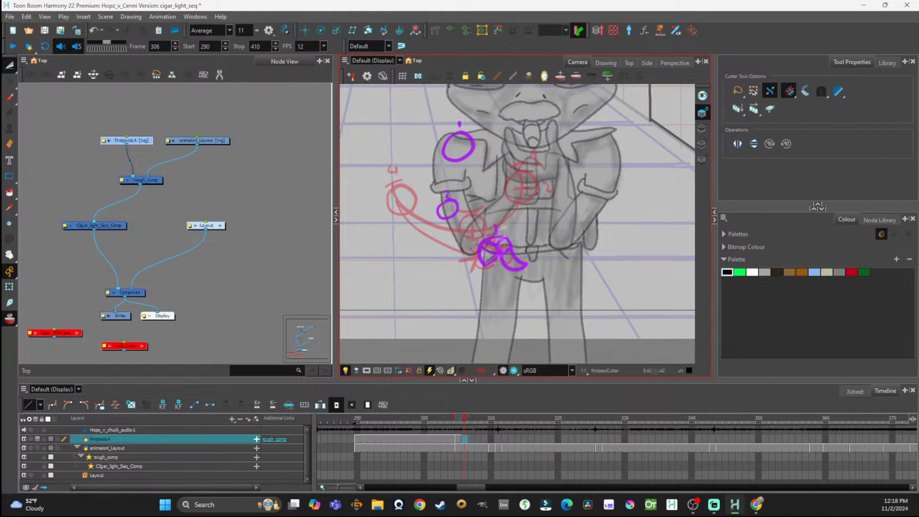
{"action": "mouse_move", "coordinate": [465, 419]}
{"action": "left_mouse_down"}
{"action": "mouse_move", "coordinate": [452, 420]}
{"action": "mouse_move", "coordinate": [465, 420]}
{"action": "left_mouse_up"}
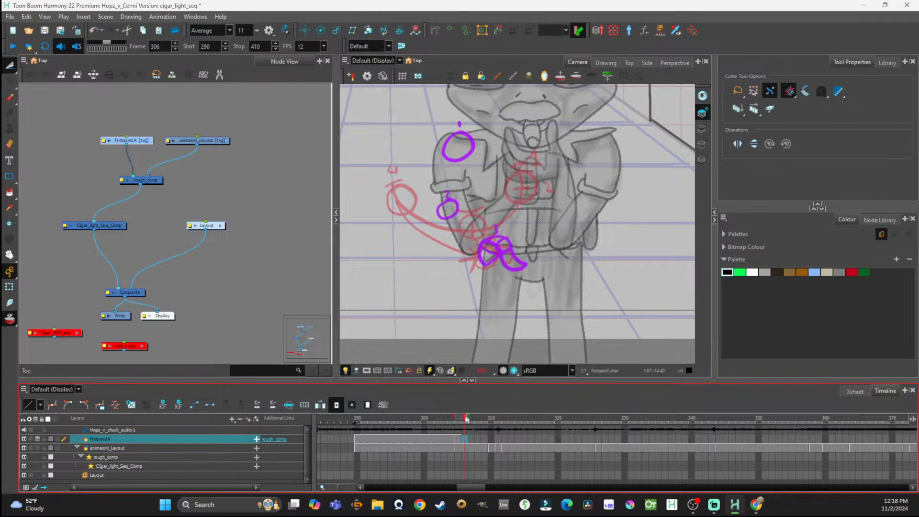
{"action": "left_click", "coordinate": [461, 440]}
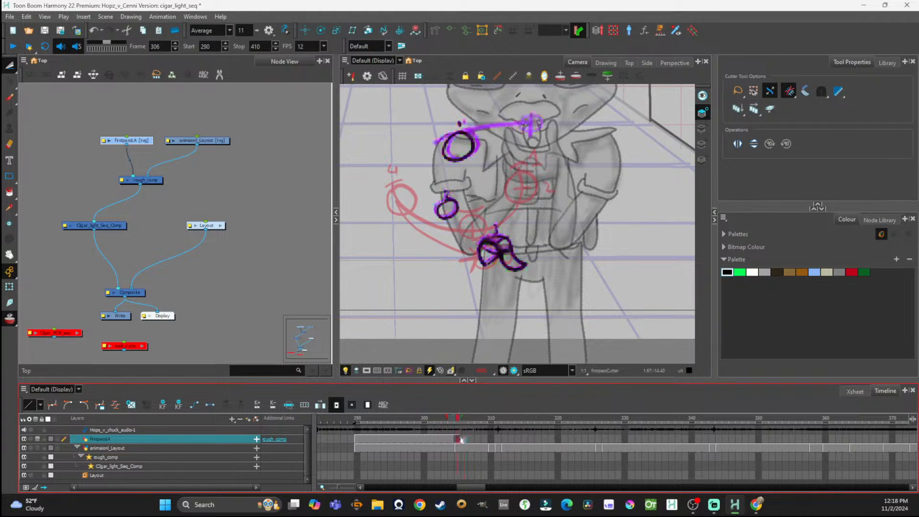
{"action": "mouse_move", "coordinate": [461, 440]}
{"action": "left_mouse_down"}
{"action": "mouse_move", "coordinate": [453, 418]}
{"action": "mouse_move", "coordinate": [469, 424]}
{"action": "left_mouse_up"}
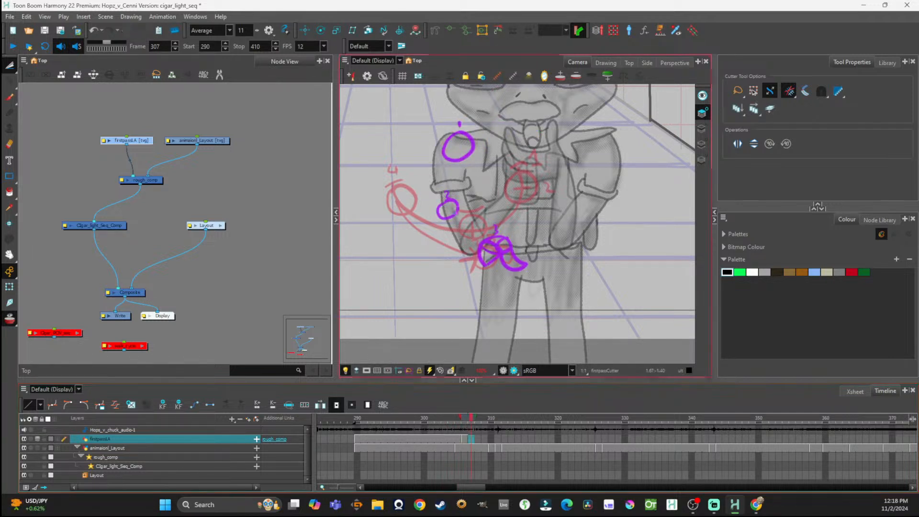
Step: Brush a black closed hand with curled fingers over red joint 4 at frame 307, undoing the unwanted strokes
{"action": "left_click", "coordinate": [9, 98]}
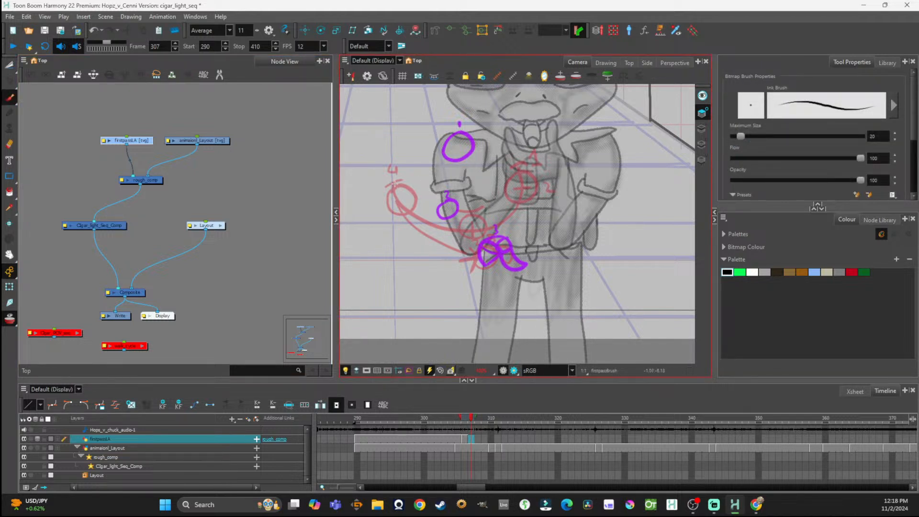
{"action": "mouse_move", "coordinate": [393, 183]}
{"action": "left_mouse_down"}
{"action": "mouse_move", "coordinate": [381, 199]}
{"action": "mouse_move", "coordinate": [386, 213]}
{"action": "mouse_move", "coordinate": [411, 209]}
{"action": "left_mouse_up"}
{"action": "mouse_move", "coordinate": [392, 183]}
{"action": "left_mouse_down"}
{"action": "mouse_move", "coordinate": [411, 208]}
{"action": "mouse_move", "coordinate": [419, 196]}
{"action": "mouse_move", "coordinate": [394, 181]}
{"action": "mouse_move", "coordinate": [410, 210]}
{"action": "mouse_move", "coordinate": [381, 211]}
{"action": "mouse_move", "coordinate": [394, 210]}
{"action": "mouse_move", "coordinate": [418, 179]}
{"action": "mouse_move", "coordinate": [408, 198]}
{"action": "left_mouse_up"}
{"action": "key", "text": "ctrl+z"}
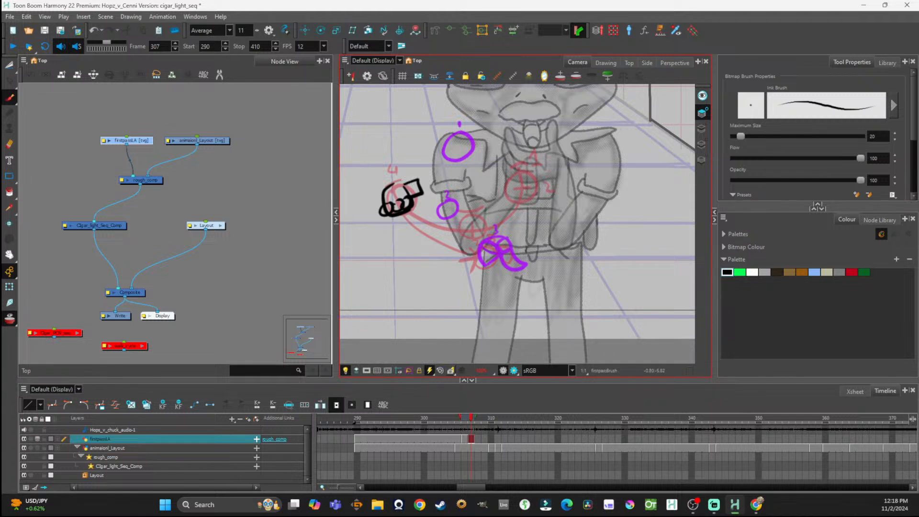
{"action": "mouse_move", "coordinate": [391, 181]}
{"action": "left_mouse_down"}
{"action": "mouse_move", "coordinate": [408, 173]}
{"action": "mouse_move", "coordinate": [416, 181]}
{"action": "left_mouse_up"}
{"action": "key", "text": "ctrl+z"}
{"action": "mouse_move", "coordinate": [403, 183]}
{"action": "left_mouse_down"}
{"action": "mouse_move", "coordinate": [414, 180]}
{"action": "mouse_move", "coordinate": [411, 203]}
{"action": "mouse_move", "coordinate": [415, 181]}
{"action": "mouse_move", "coordinate": [419, 196]}
{"action": "left_mouse_up"}
{"action": "key", "text": "ctrl+z"}
{"action": "key", "text": "ctrl+z"}
{"action": "left_click_drag", "start_coordinate": [415, 180], "coordinate": [416, 194]}
{"action": "scroll", "coordinate": [437, 238], "scroll_direction": "up", "scroll_amount": 3}
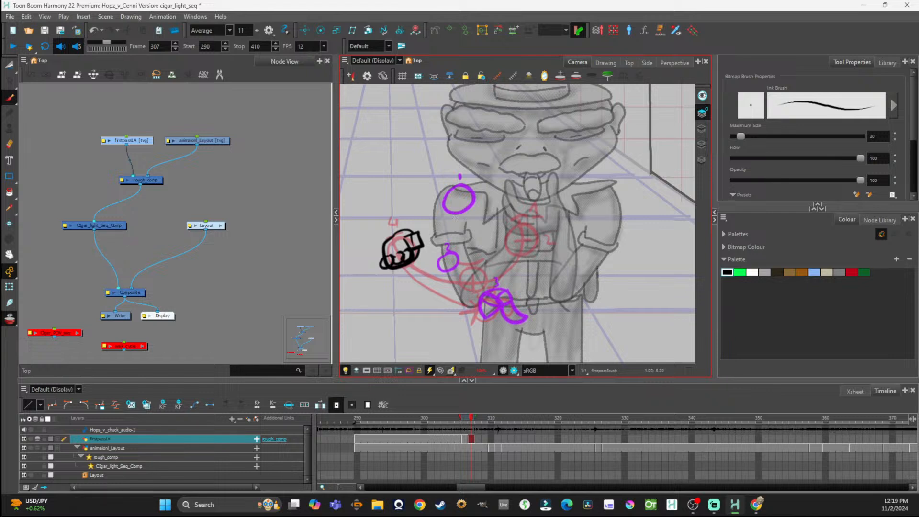
{"action": "scroll", "coordinate": [482, 249], "scroll_direction": "down", "scroll_amount": 1}
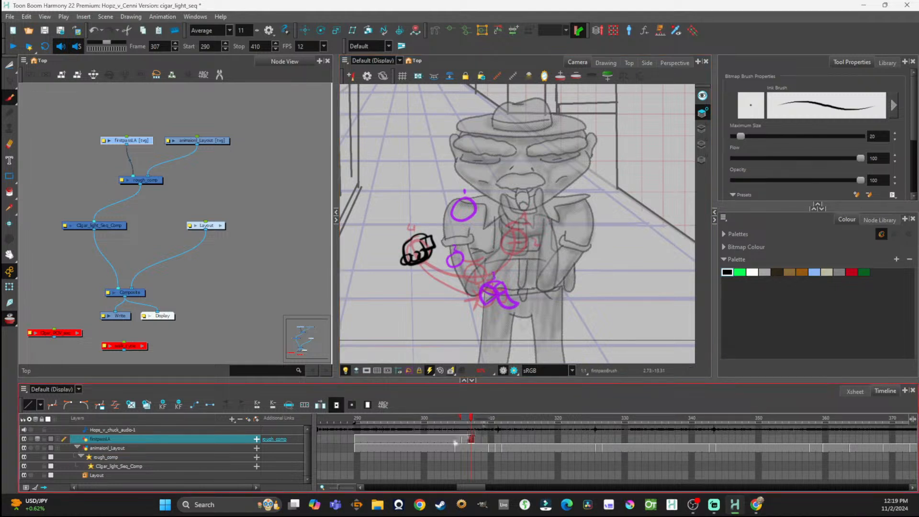
Step: Copy the green line with the Cutter tool from frame 305 to frame 306 and tilt it slightly there
{"action": "left_click", "coordinate": [454, 441]}
{"action": "left_click", "coordinate": [465, 440]}
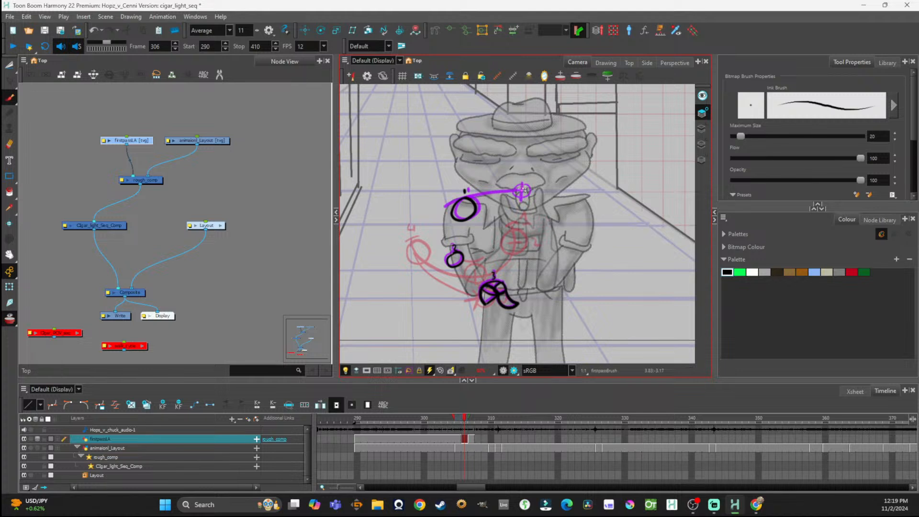
{"action": "left_click", "coordinate": [740, 272]}
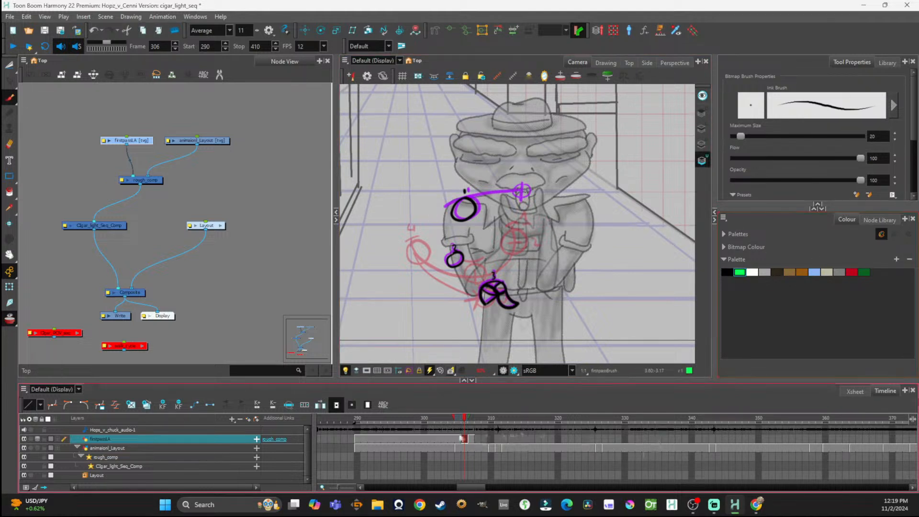
{"action": "left_click", "coordinate": [459, 439]}
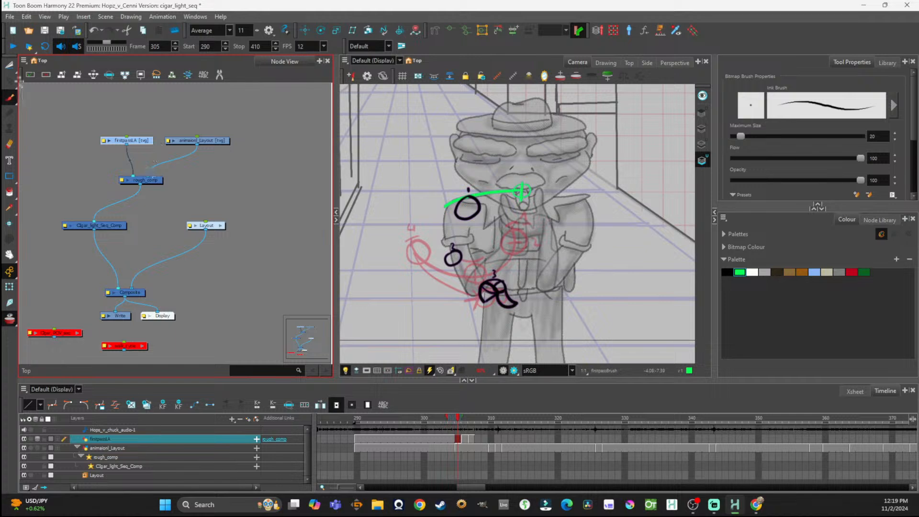
{"action": "key", "text": "alt+t"}
{"action": "left_click_drag", "start_coordinate": [479, 153], "coordinate": [457, 155]}
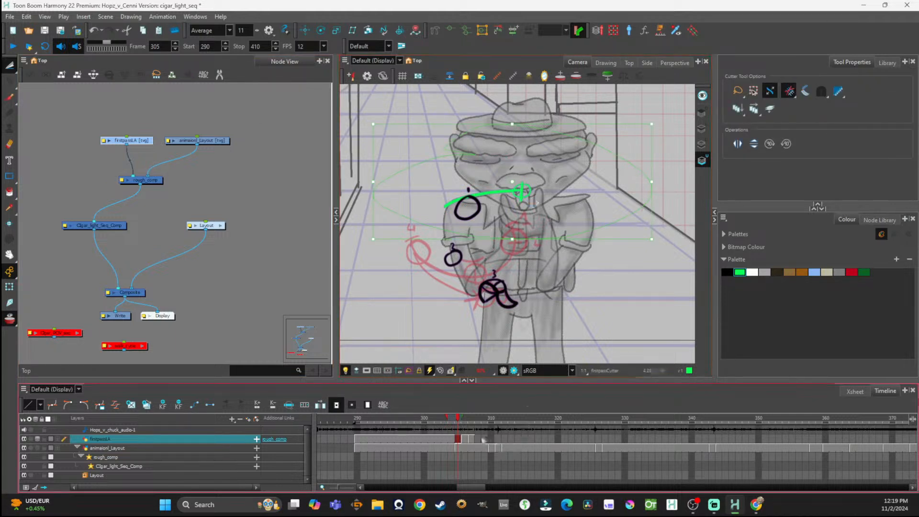
{"action": "left_click", "coordinate": [466, 439]}
{"action": "left_click_drag", "start_coordinate": [513, 186], "coordinate": [538, 189]}
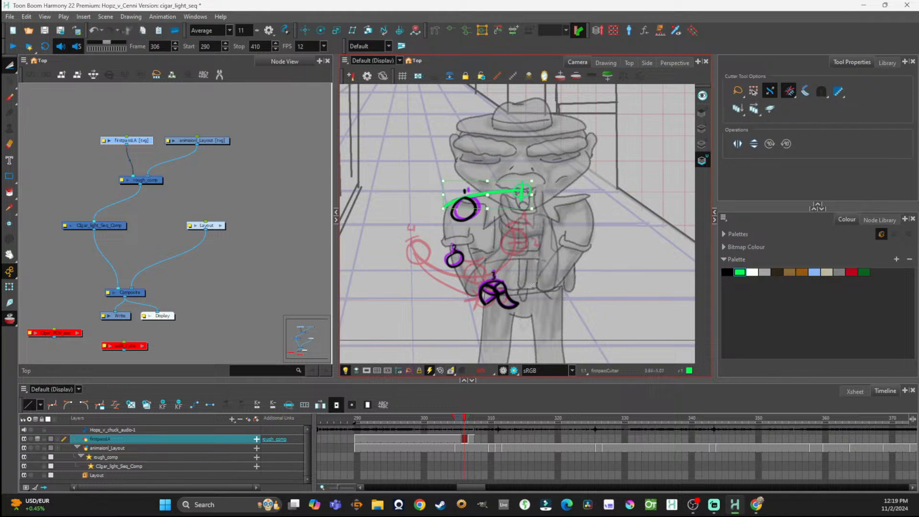
{"action": "left_click_drag", "start_coordinate": [438, 210], "coordinate": [442, 207]}
{"action": "key", "text": "ctrl+z"}
{"action": "left_click_drag", "start_coordinate": [437, 206], "coordinate": [438, 211]}
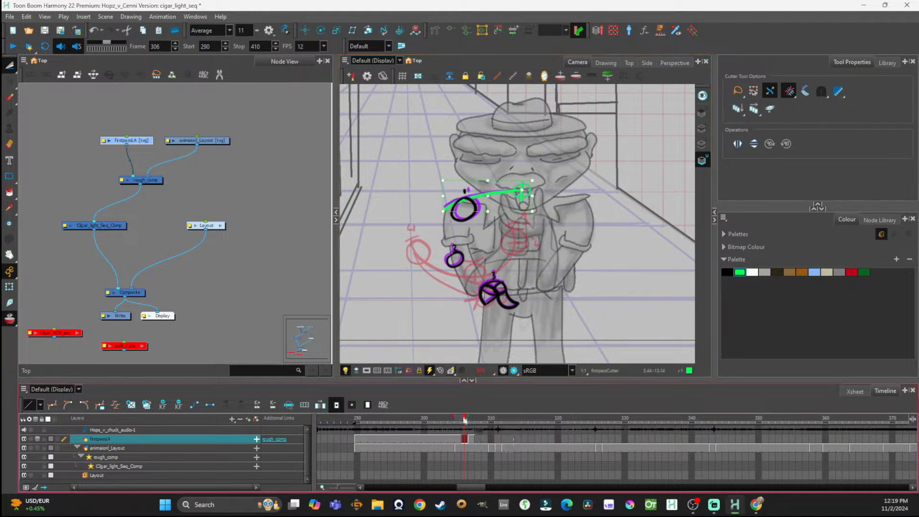
Step: Paste the green line at frame 307 and rotate it so its outer end rises above the shoulder
{"action": "left_click", "coordinate": [471, 419]}
{"action": "left_click", "coordinate": [468, 198]}
{"action": "left_click_drag", "start_coordinate": [520, 192], "coordinate": [521, 189]}
{"action": "left_click_drag", "start_coordinate": [437, 181], "coordinate": [441, 157]}
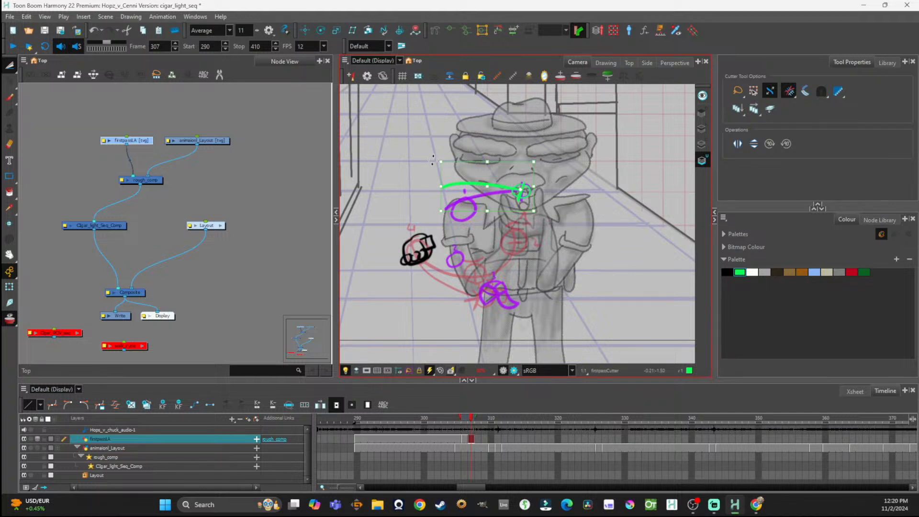
Step: Rotate the green line at frame 307 so its outer end sits slightly higher, and choose the black swatch
{"action": "mouse_move", "coordinate": [433, 160]}
{"action": "left_mouse_down"}
{"action": "mouse_move", "coordinate": [436, 193]}
{"action": "mouse_move", "coordinate": [439, 157]}
{"action": "left_mouse_up"}
{"action": "left_click", "coordinate": [727, 272]}
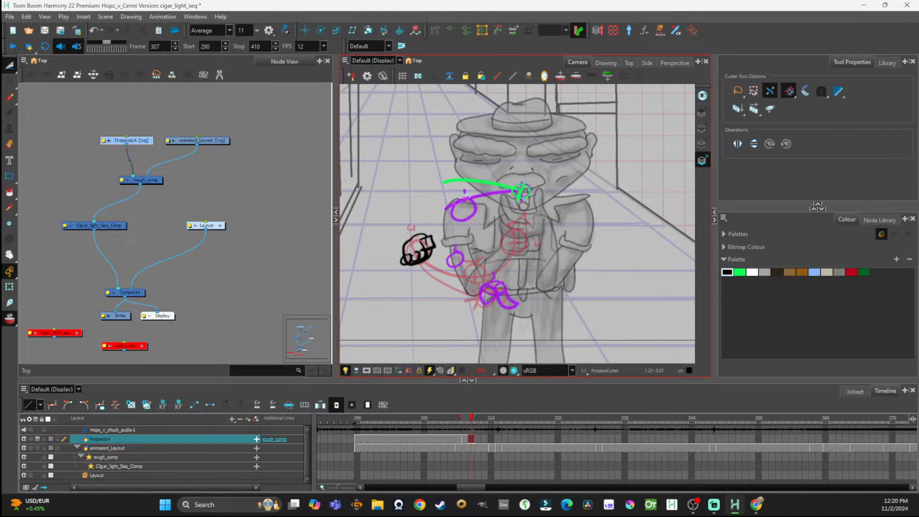
{"action": "left_click", "coordinate": [852, 271]}
{"action": "mouse_move", "coordinate": [446, 215]}
{"action": "left_mouse_down"}
{"action": "mouse_move", "coordinate": [439, 185]}
{"action": "mouse_move", "coordinate": [452, 169]}
{"action": "left_mouse_up"}
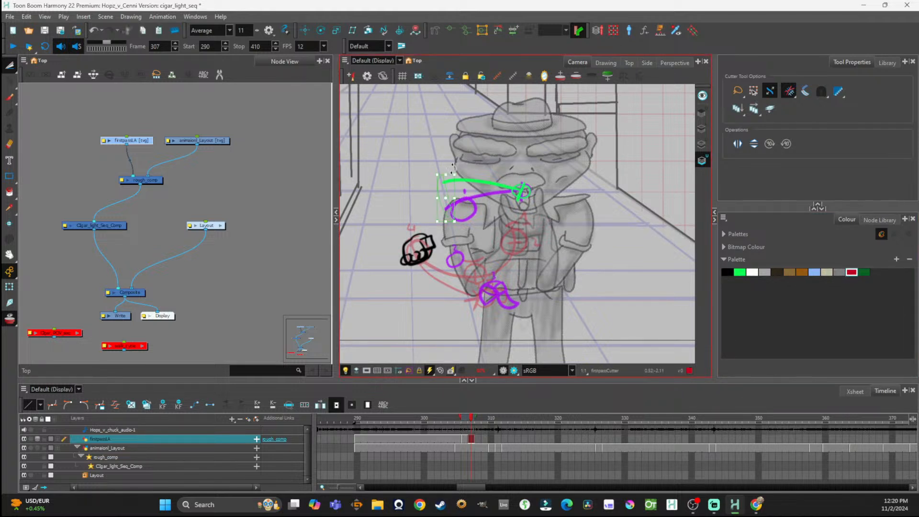
{"action": "left_click", "coordinate": [11, 98]}
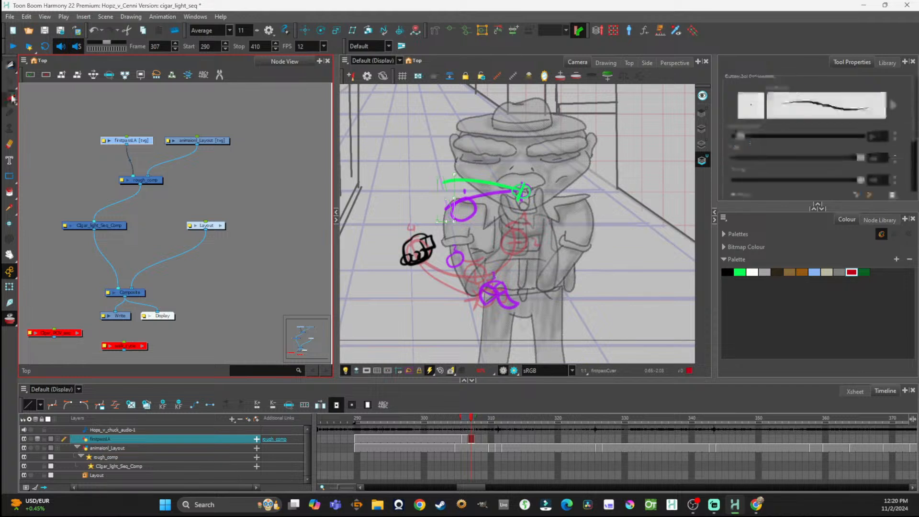
{"action": "left_click_drag", "start_coordinate": [453, 219], "coordinate": [442, 186]}
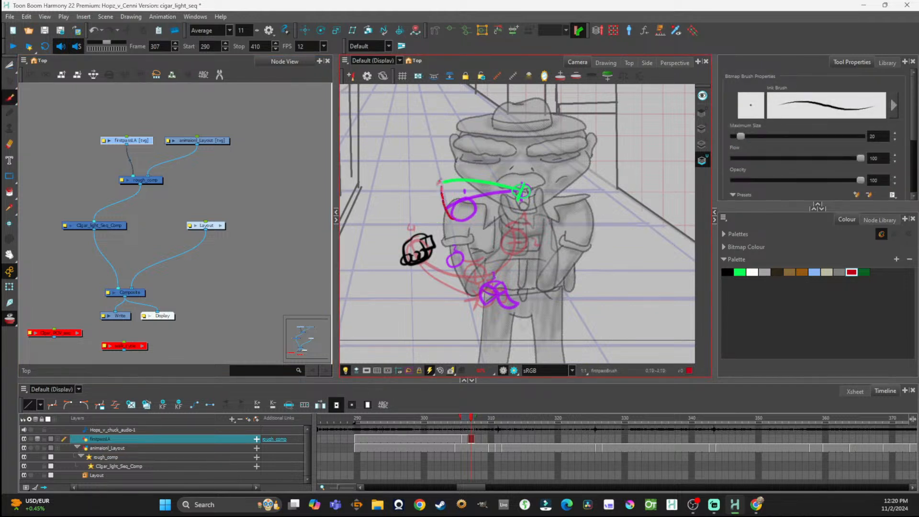
{"action": "key", "text": "ctrl+z"}
{"action": "key", "text": "ctrl+z"}
Step: On the line art layer at frame 307, brush a black shoulder circle and a smaller elbow circle above the hand, undoing the connecting arm strokes
{"action": "left_click", "coordinate": [703, 127]}
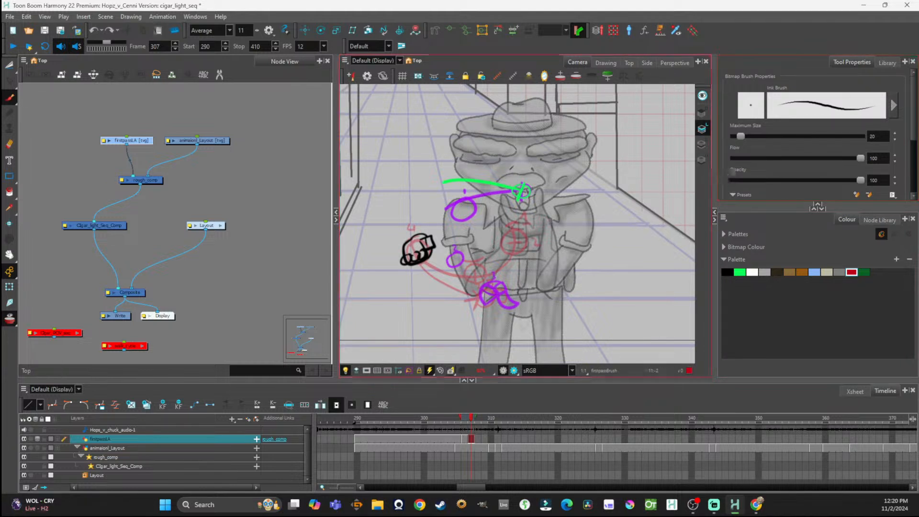
{"action": "left_click", "coordinate": [726, 273]}
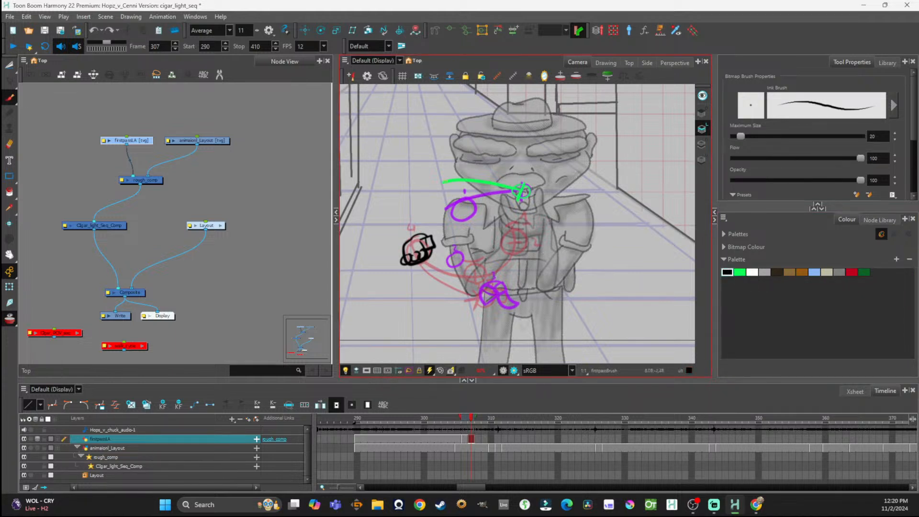
{"action": "left_click", "coordinate": [446, 181]}
{"action": "mouse_move", "coordinate": [448, 182]}
{"action": "left_mouse_down"}
{"action": "mouse_move", "coordinate": [442, 197]}
{"action": "mouse_move", "coordinate": [463, 190]}
{"action": "mouse_move", "coordinate": [452, 180]}
{"action": "left_mouse_up"}
{"action": "mouse_move", "coordinate": [410, 193]}
{"action": "left_mouse_down"}
{"action": "mouse_move", "coordinate": [417, 210]}
{"action": "mouse_move", "coordinate": [414, 197]}
{"action": "mouse_move", "coordinate": [424, 210]}
{"action": "mouse_move", "coordinate": [450, 200]}
{"action": "mouse_move", "coordinate": [416, 194]}
{"action": "mouse_move", "coordinate": [427, 231]}
{"action": "left_mouse_up"}
{"action": "key", "text": "ctrl+z"}
{"action": "key", "text": "ctrl+z"}
{"action": "key", "text": "ctrl+z"}
{"action": "left_click_drag", "start_coordinate": [410, 197], "coordinate": [405, 239]}
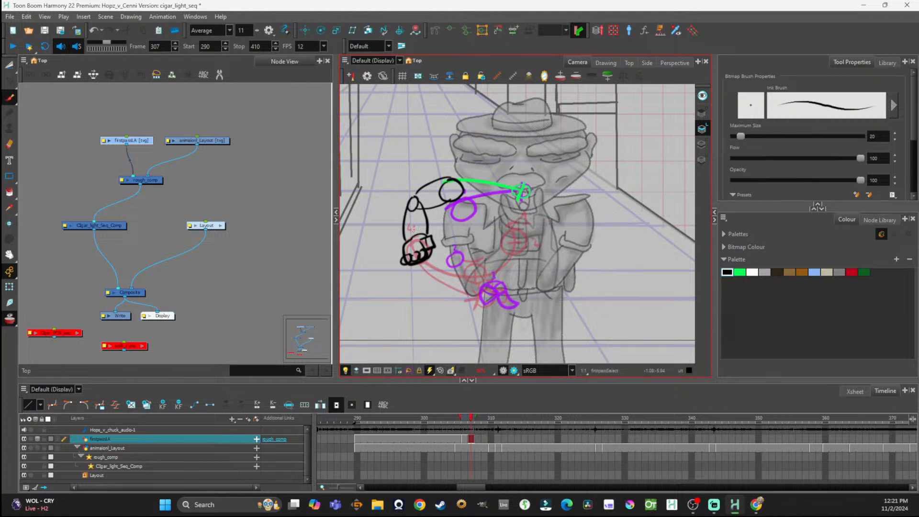
{"action": "key", "text": "ctrl+z"}
{"action": "key", "text": "ctrl+z"}
{"action": "key", "text": "ctrl+z"}
{"action": "key", "text": "ctrl+z"}
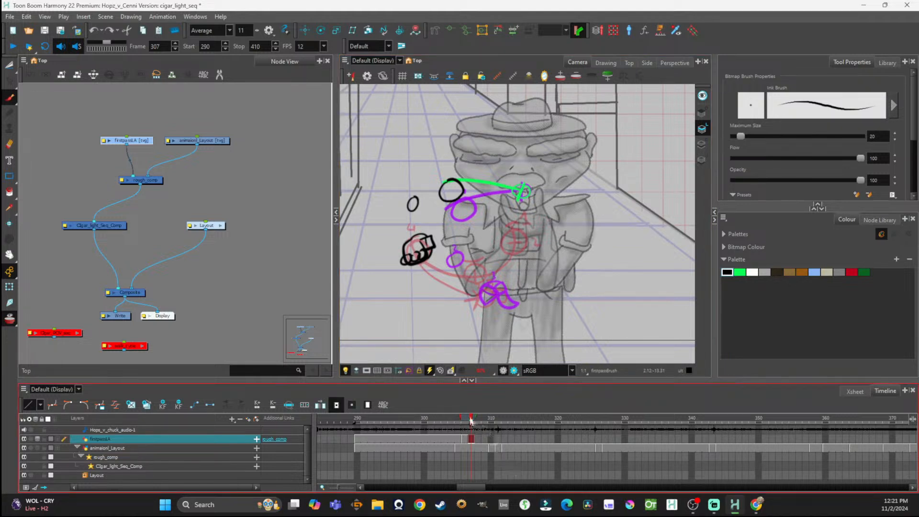
Step: Copy the black shoulder and elbow circles from frame 307 to frame 308 using the Cutter tool
{"action": "left_click_drag", "start_coordinate": [473, 420], "coordinate": [472, 418]}
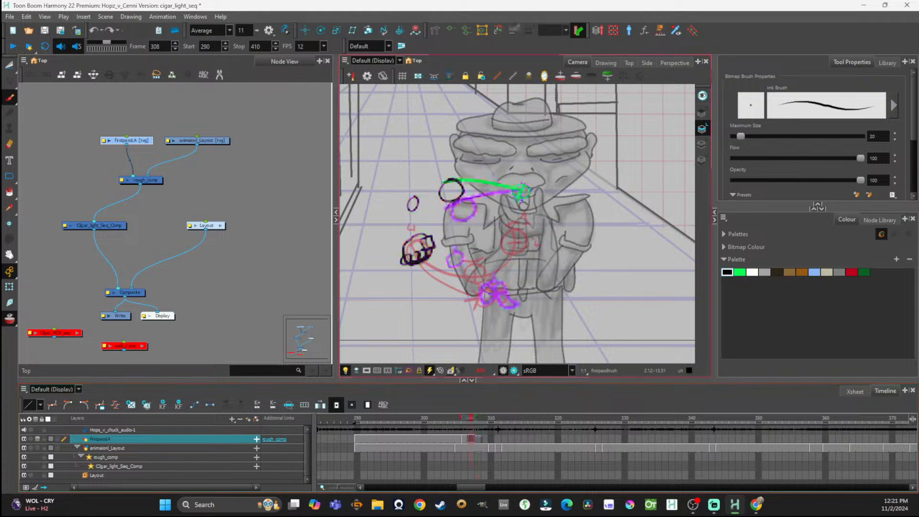
{"action": "left_click", "coordinate": [11, 67]}
{"action": "mouse_move", "coordinate": [550, 184]}
{"action": "left_mouse_down"}
{"action": "mouse_move", "coordinate": [497, 151]}
{"action": "mouse_move", "coordinate": [436, 154]}
{"action": "mouse_move", "coordinate": [398, 198]}
{"action": "mouse_move", "coordinate": [386, 245]}
{"action": "mouse_move", "coordinate": [455, 249]}
{"action": "mouse_move", "coordinate": [545, 186]}
{"action": "left_mouse_up"}
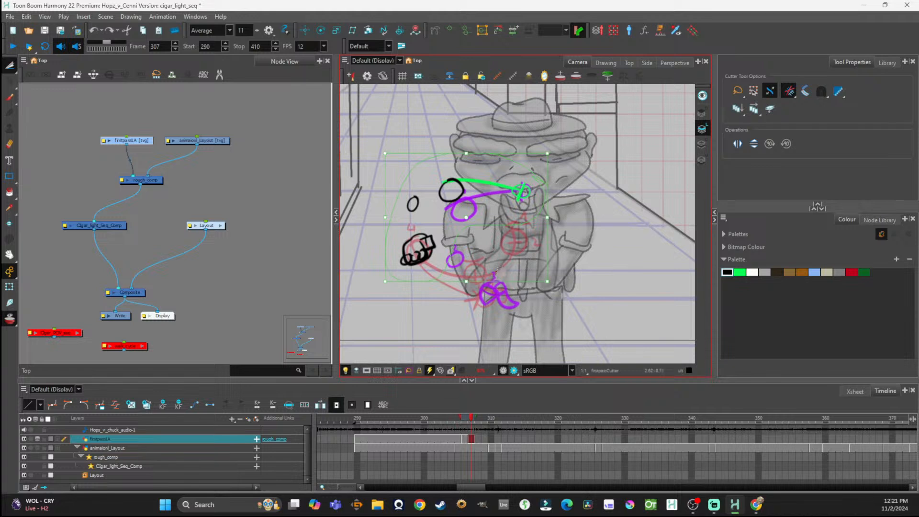
{"action": "left_click", "coordinate": [480, 446]}
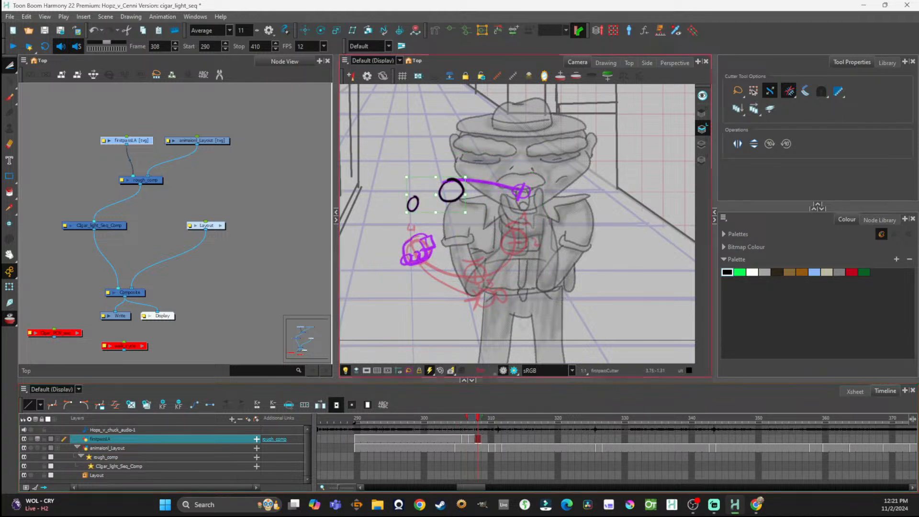
Step: Copy the black closed hand from the overlay layer at frame 307 and paste it at frame 308
{"action": "key", "text": "comma"}
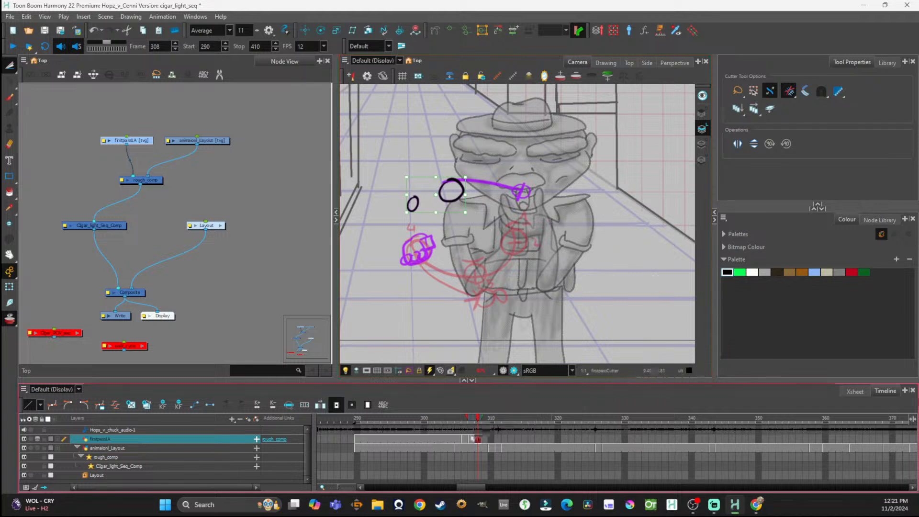
{"action": "left_click", "coordinate": [702, 144]}
{"action": "mouse_move", "coordinate": [525, 213]}
{"action": "left_mouse_down"}
{"action": "mouse_move", "coordinate": [484, 228]}
{"action": "mouse_move", "coordinate": [467, 263]}
{"action": "left_mouse_up"}
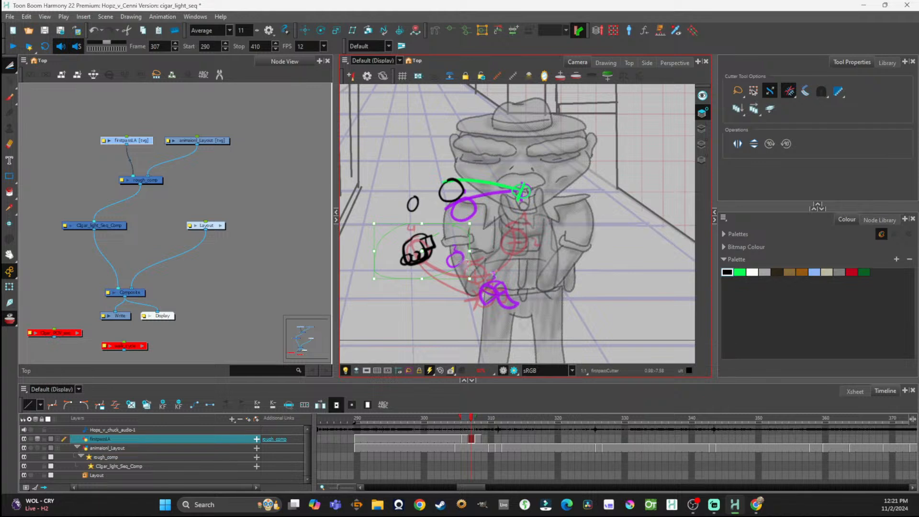
{"action": "key", "text": "ctrl+x"}
{"action": "key", "text": "ctrl+v"}
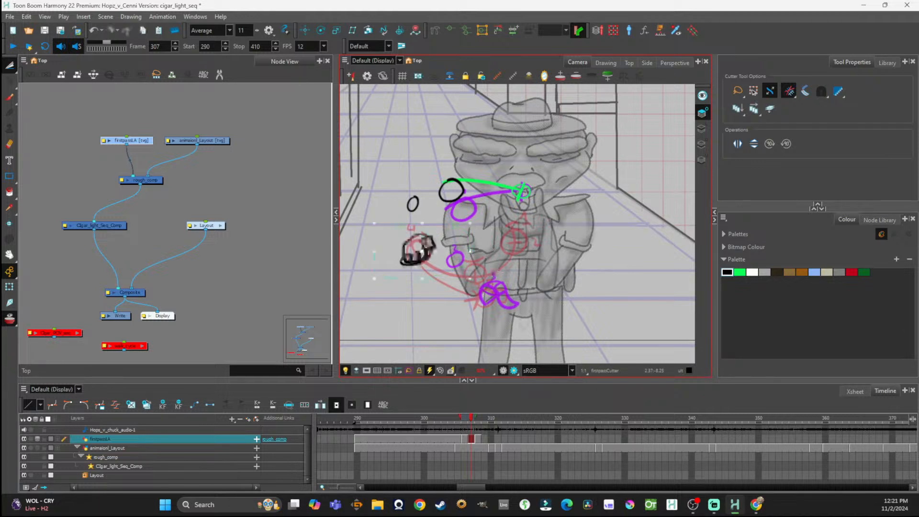
{"action": "left_click", "coordinate": [477, 440]}
{"action": "left_click", "coordinate": [478, 440]}
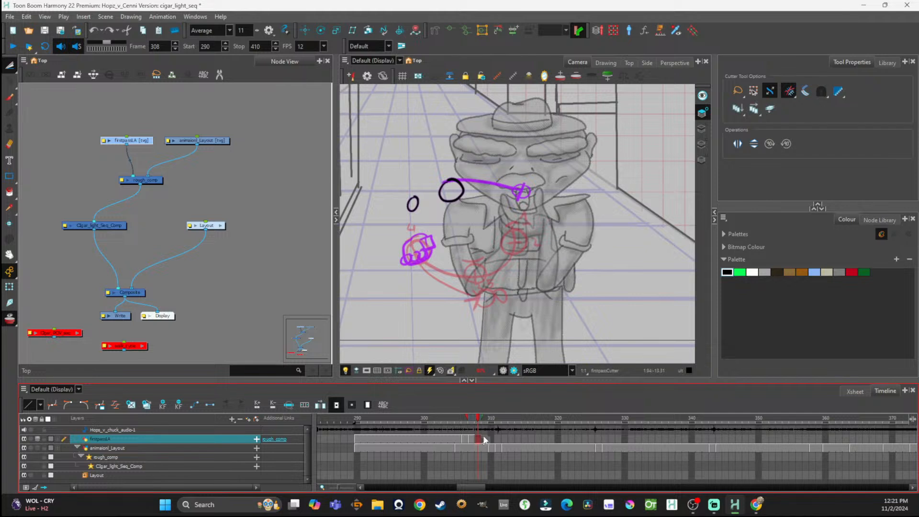
{"action": "left_click", "coordinate": [472, 439]}
{"action": "left_click", "coordinate": [478, 439]}
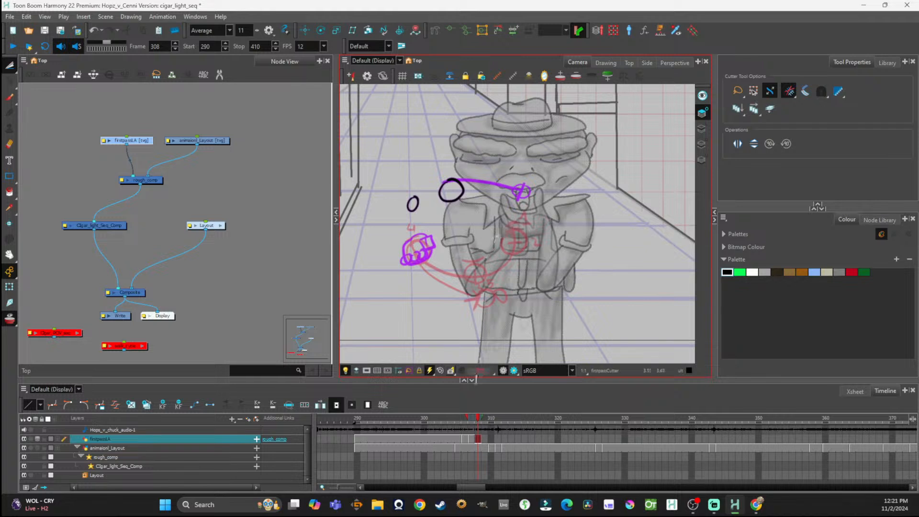
{"action": "key", "text": "comma"}
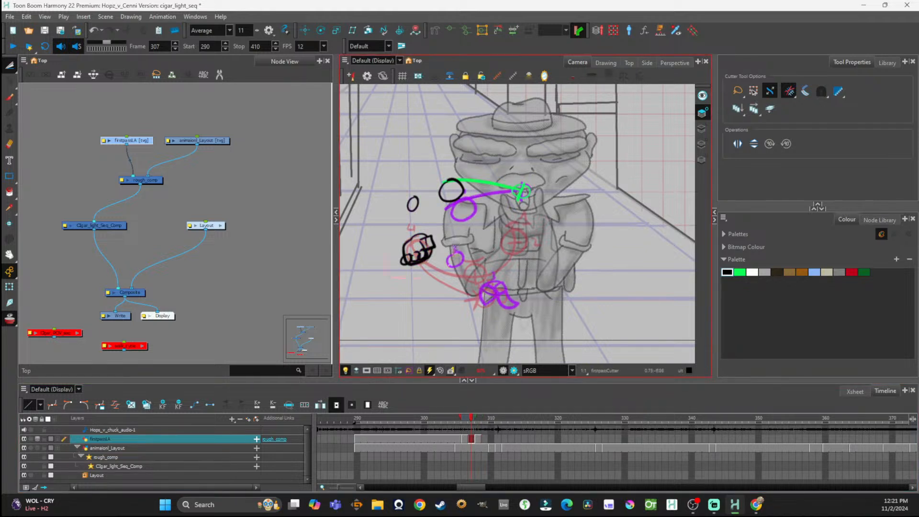
{"action": "left_click", "coordinate": [456, 249]}
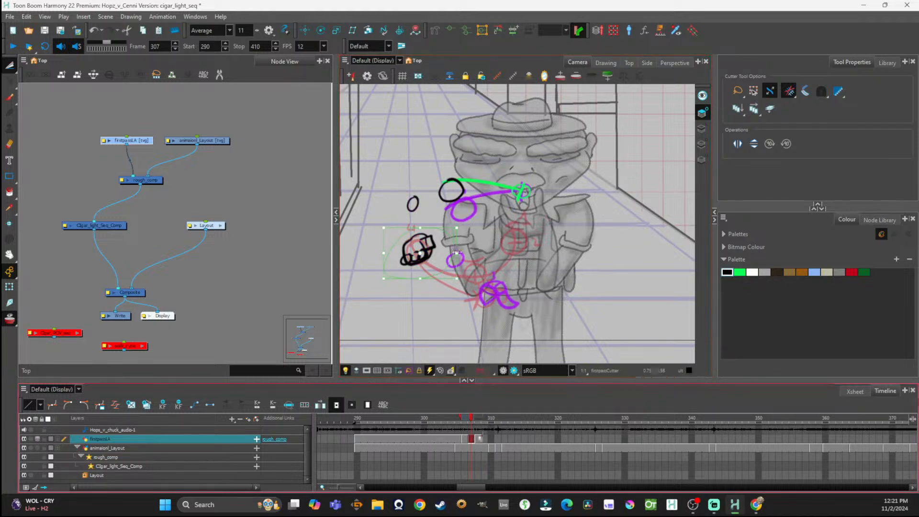
{"action": "left_click", "coordinate": [479, 438]}
{"action": "key", "text": "ctrl+v"}
{"action": "left_click", "coordinate": [473, 250]}
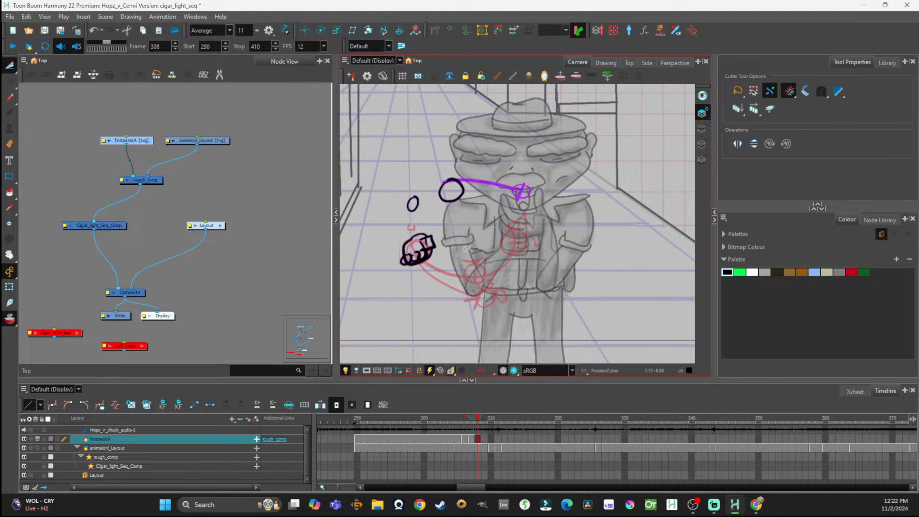
Step: Move the hand at frame 308 to the next red joint guide toward the body and rotate it so the fingers face inward
{"action": "left_click_drag", "start_coordinate": [434, 221], "coordinate": [445, 230]}
{"action": "mouse_move", "coordinate": [428, 251]}
{"action": "left_mouse_down"}
{"action": "mouse_move", "coordinate": [486, 271]}
{"action": "mouse_move", "coordinate": [498, 255]}
{"action": "mouse_move", "coordinate": [474, 240]}
{"action": "mouse_move", "coordinate": [484, 271]}
{"action": "left_mouse_up"}
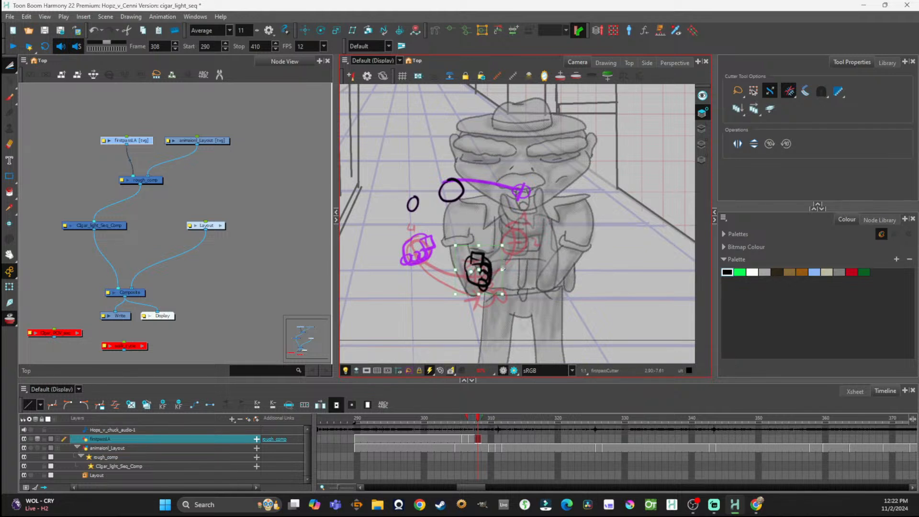
{"action": "left_click_drag", "start_coordinate": [509, 242], "coordinate": [511, 247]}
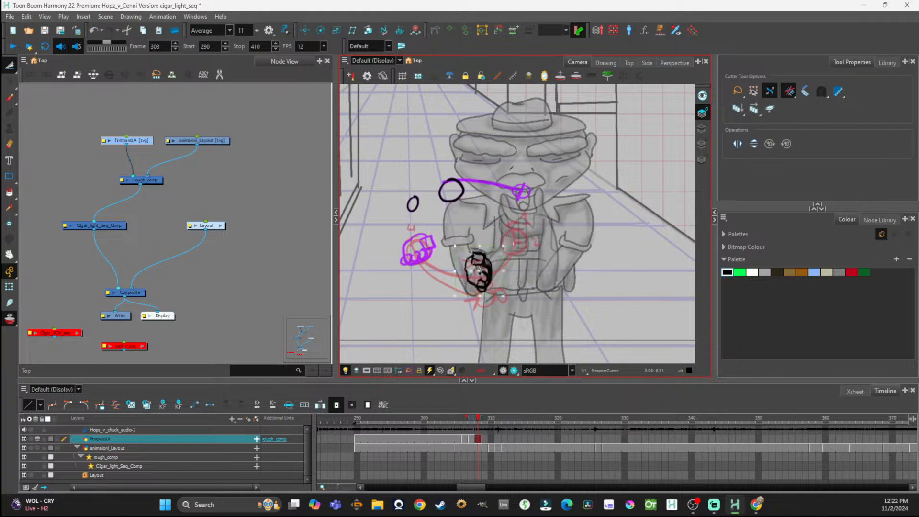
{"action": "left_click_drag", "start_coordinate": [477, 273], "coordinate": [453, 264]}
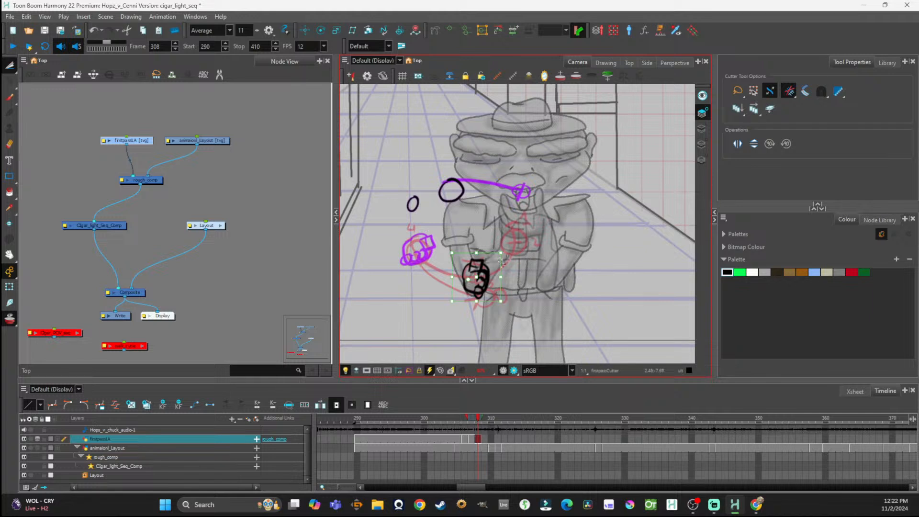
{"action": "left_click_drag", "start_coordinate": [482, 251], "coordinate": [450, 281]}
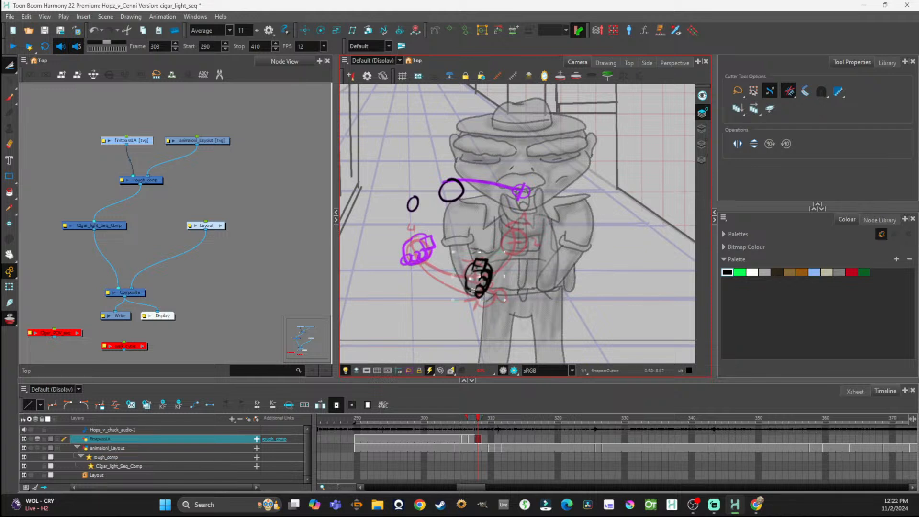
{"action": "mouse_move", "coordinate": [493, 302]}
{"action": "left_mouse_down"}
{"action": "mouse_move", "coordinate": [510, 277]}
{"action": "mouse_move", "coordinate": [478, 278]}
{"action": "left_mouse_up"}
{"action": "left_click", "coordinate": [546, 253]}
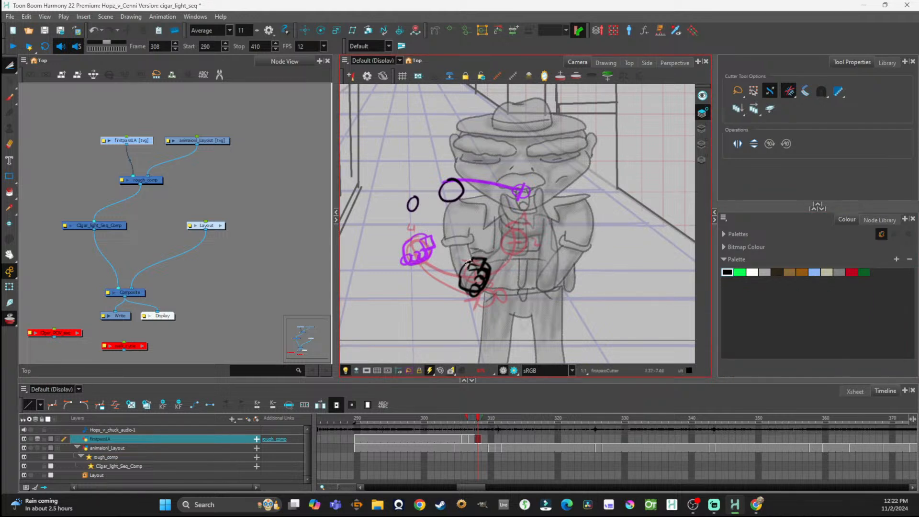
Step: On the line art layer at frame 308, brush a red arc from the top of the previous hand to the new hand, undoing the unwanted strokes
{"action": "left_click", "coordinate": [839, 272]}
{"action": "left_click", "coordinate": [852, 272]}
{"action": "key", "text": "alt+b"}
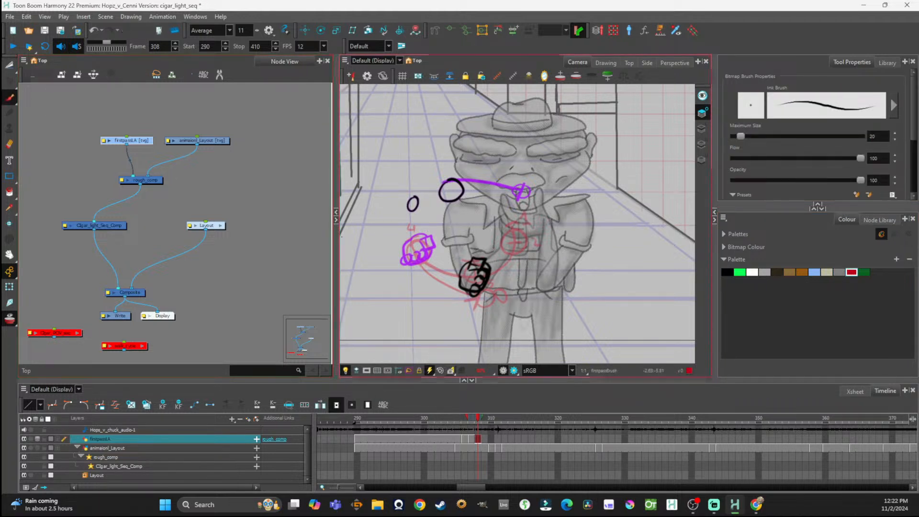
{"action": "left_click", "coordinate": [702, 128]}
{"action": "mouse_move", "coordinate": [472, 260]}
{"action": "left_mouse_down"}
{"action": "mouse_move", "coordinate": [448, 255]}
{"action": "mouse_move", "coordinate": [439, 237]}
{"action": "left_mouse_up"}
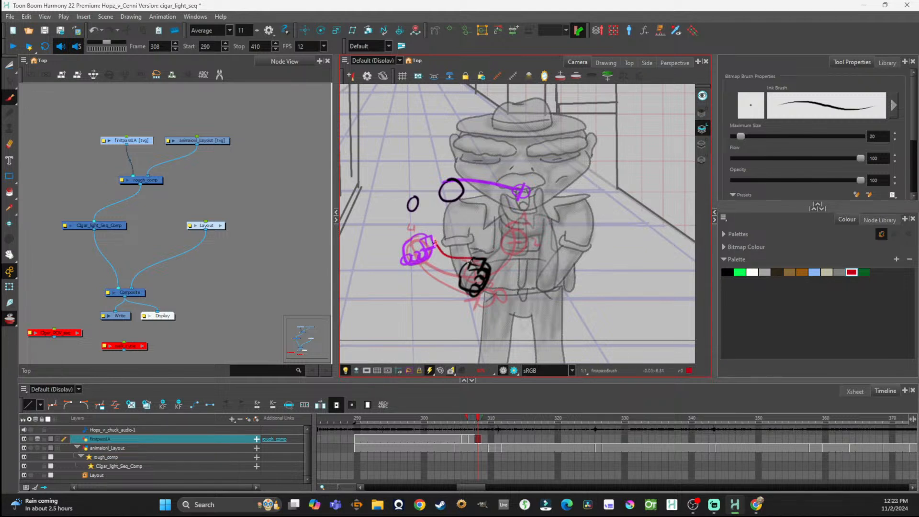
{"action": "left_click_drag", "start_coordinate": [465, 265], "coordinate": [438, 260]}
{"action": "key", "text": "ctrl+z"}
{"action": "mouse_move", "coordinate": [471, 264]}
{"action": "left_mouse_down"}
{"action": "mouse_move", "coordinate": [449, 263]}
{"action": "mouse_move", "coordinate": [435, 247]}
{"action": "left_mouse_up"}
{"action": "key", "text": "ctrl+z"}
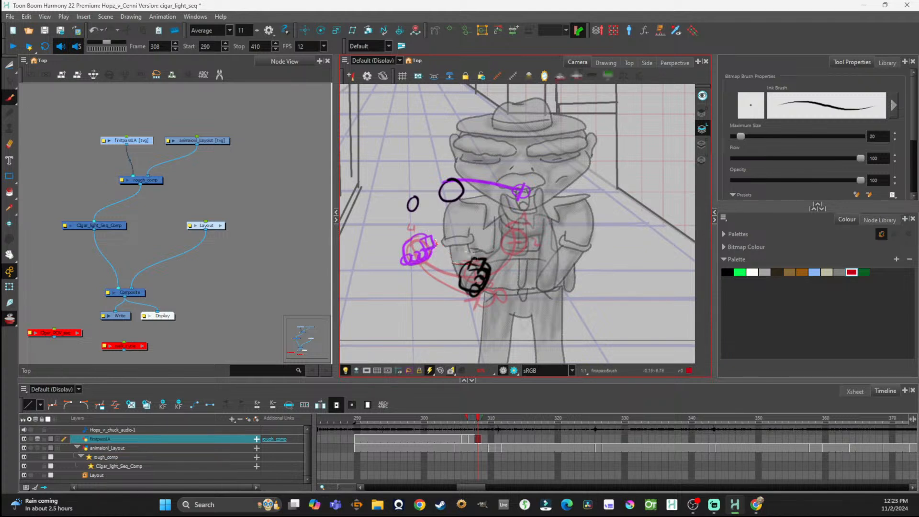
{"action": "left_click_drag", "start_coordinate": [436, 246], "coordinate": [472, 257]}
Step: Brush a second red arc from the bottom of the previous hand to the underside of the new hand, redoing it once
{"action": "mouse_move", "coordinate": [402, 259]}
{"action": "left_mouse_down"}
{"action": "mouse_move", "coordinate": [442, 287]}
{"action": "mouse_move", "coordinate": [470, 293]}
{"action": "left_mouse_up"}
{"action": "key", "text": "ctrl+z"}
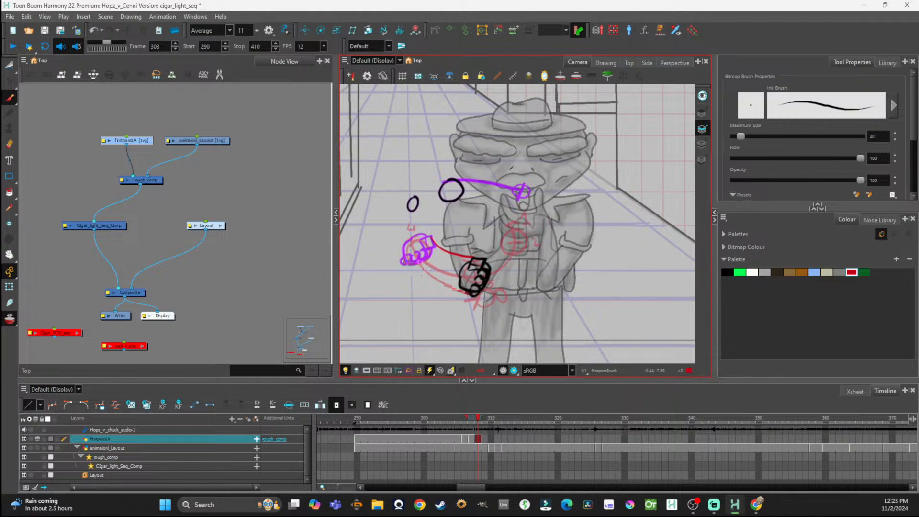
{"action": "left_click_drag", "start_coordinate": [404, 260], "coordinate": [476, 296]}
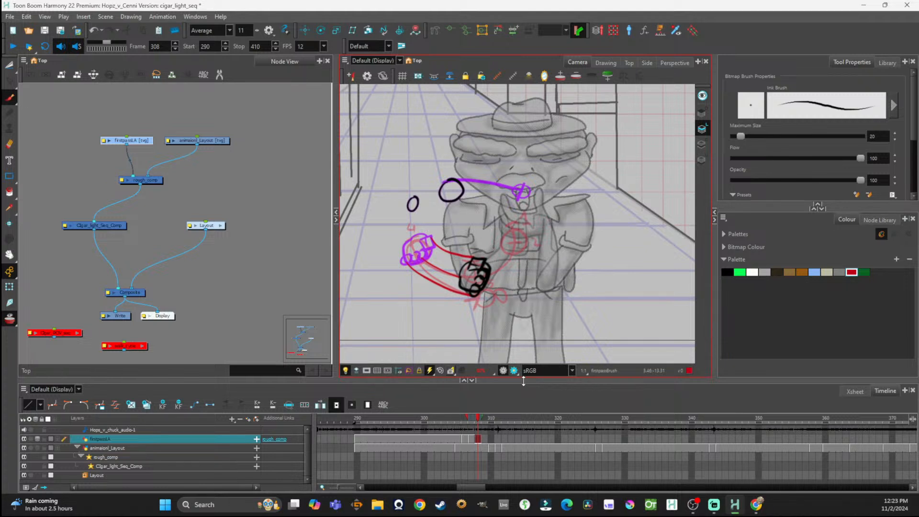
Step: Switch to the green swatch and the underlay art layer, undoing the trial brush stroke at the mouth
{"action": "left_click", "coordinate": [798, 281]}
{"action": "left_click", "coordinate": [739, 273]}
{"action": "left_click", "coordinate": [288, 206]}
{"action": "left_click", "coordinate": [703, 160]}
{"action": "mouse_move", "coordinate": [524, 184]}
{"action": "left_mouse_down"}
{"action": "mouse_move", "coordinate": [513, 187]}
{"action": "mouse_move", "coordinate": [527, 200]}
{"action": "mouse_move", "coordinate": [524, 186]}
{"action": "left_mouse_up"}
{"action": "key", "text": "ctrl+z"}
Step: Copy the green line from frame 307 to frame 308 and rotate it about its mouth end so the outer end drops slightly
{"action": "left_click", "coordinate": [478, 445]}
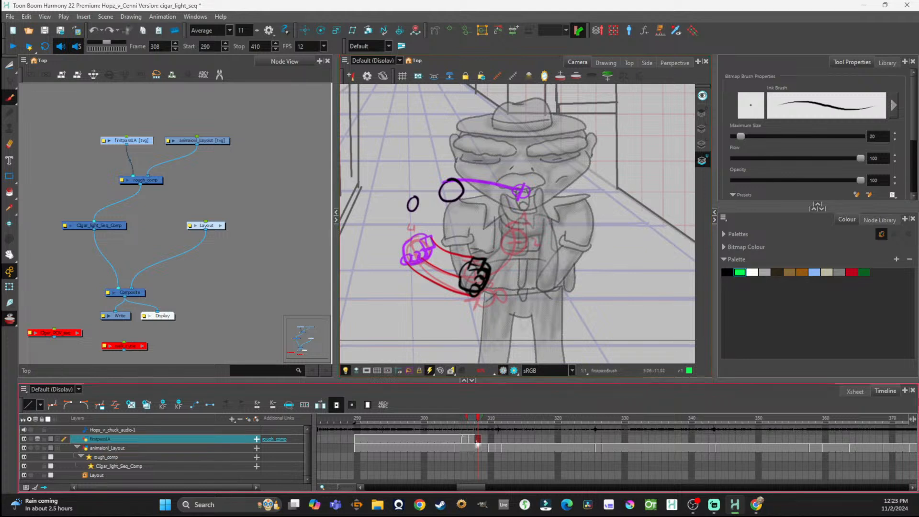
{"action": "left_click", "coordinate": [472, 439]}
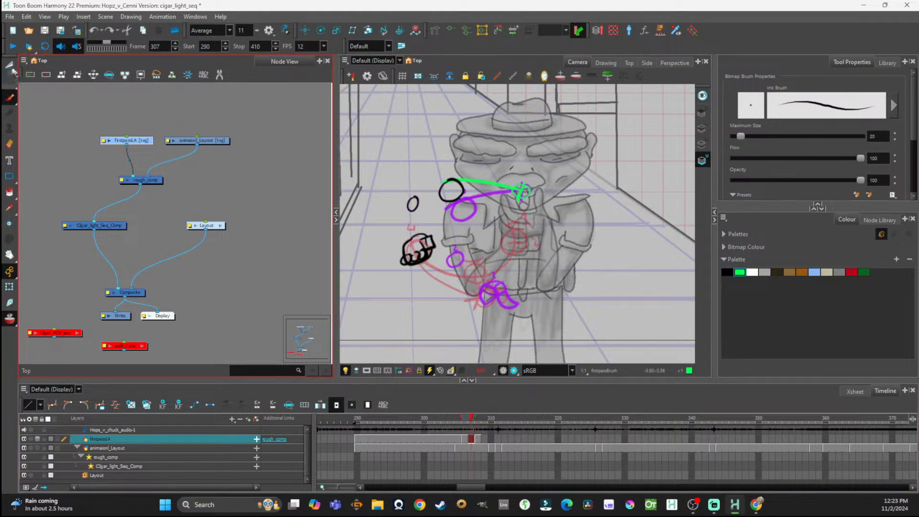
{"action": "left_click", "coordinate": [10, 65]}
{"action": "mouse_move", "coordinate": [532, 165]}
{"action": "left_mouse_down"}
{"action": "mouse_move", "coordinate": [474, 159]}
{"action": "mouse_move", "coordinate": [493, 225]}
{"action": "mouse_move", "coordinate": [532, 168]}
{"action": "left_mouse_up"}
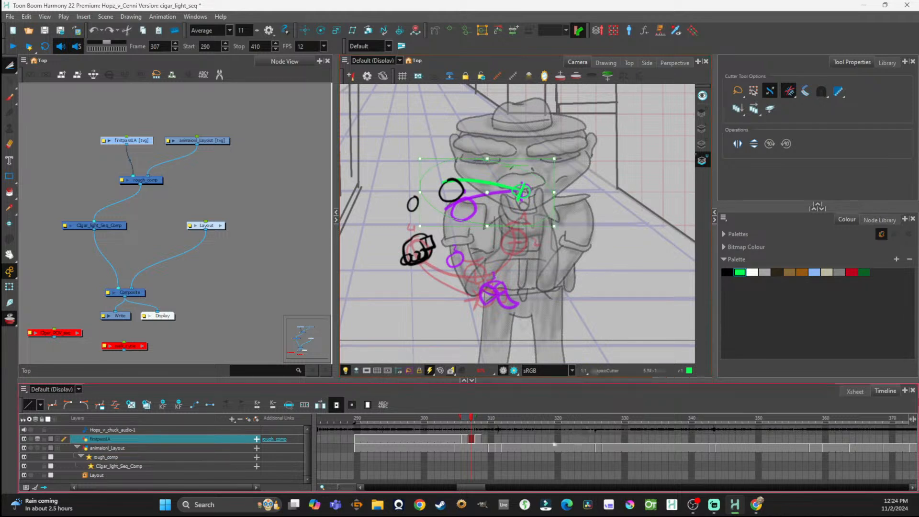
{"action": "left_click", "coordinate": [477, 439]}
{"action": "key", "text": "ctrl+v"}
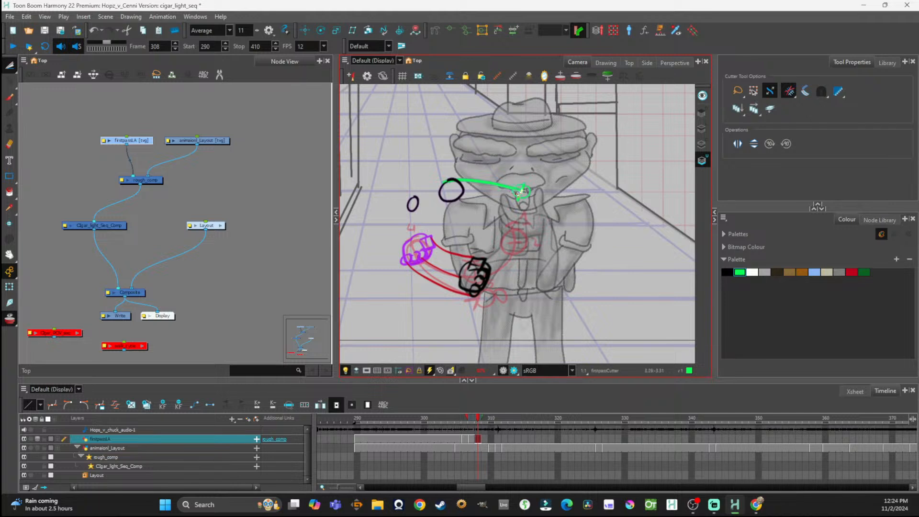
{"action": "left_click_drag", "start_coordinate": [486, 191], "coordinate": [521, 192]}
{"action": "left_click_drag", "start_coordinate": [436, 174], "coordinate": [432, 189]}
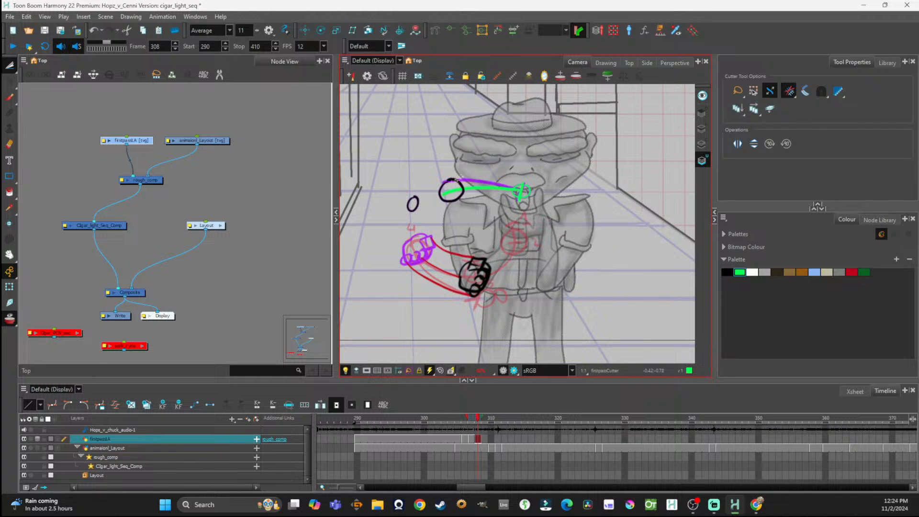
Step: Try to select the black circle at the green line's outer end on the overlay and line art layers, undoing the changes
{"action": "left_click", "coordinate": [702, 113]}
{"action": "left_click_drag", "start_coordinate": [456, 171], "coordinate": [438, 185]}
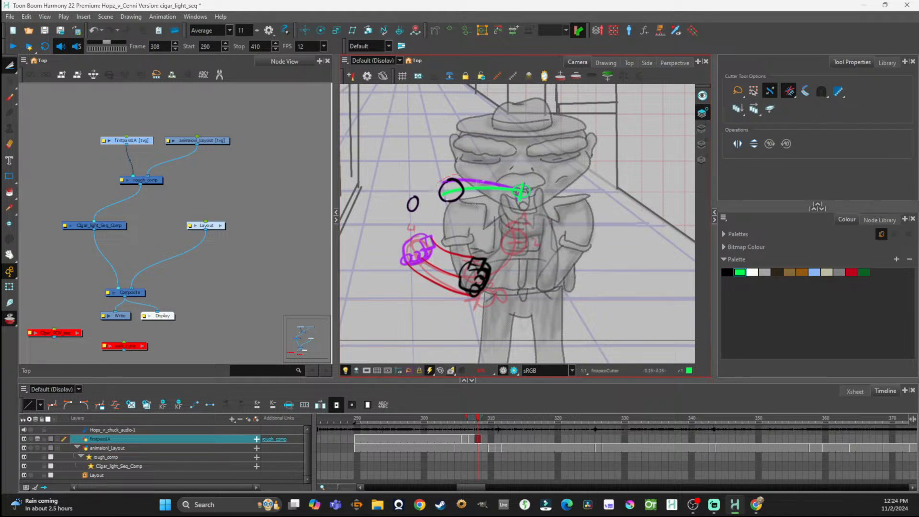
{"action": "left_click", "coordinate": [702, 129]}
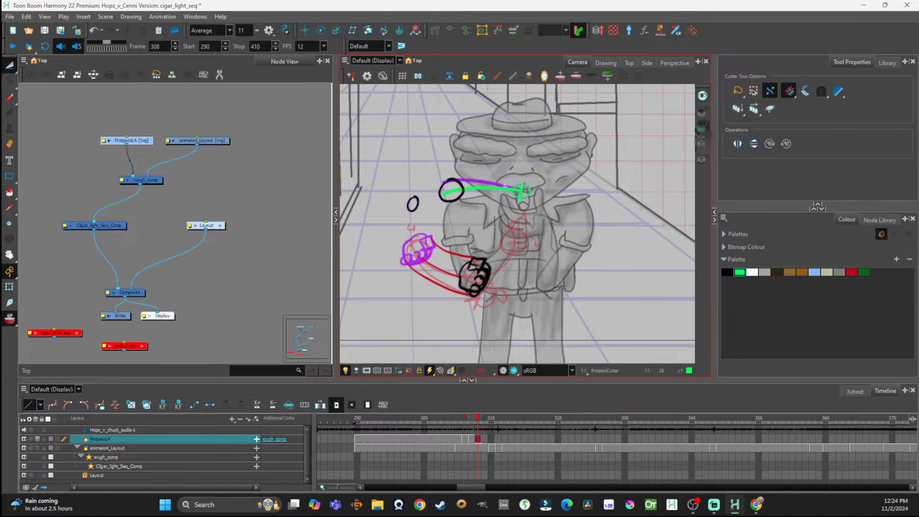
{"action": "mouse_move", "coordinate": [458, 185]}
{"action": "left_mouse_down"}
{"action": "mouse_move", "coordinate": [467, 167]}
{"action": "mouse_move", "coordinate": [436, 161]}
{"action": "mouse_move", "coordinate": [475, 206]}
{"action": "mouse_move", "coordinate": [461, 158]}
{"action": "mouse_move", "coordinate": [458, 198]}
{"action": "left_mouse_up"}
{"action": "key", "text": "ctrl+z"}
{"action": "key", "text": "ctrl+z"}
{"action": "key", "text": "ctrl+z"}
{"action": "key", "text": "ctrl+z"}
{"action": "key", "text": "ctrl+z"}
Step: Paste the green line on the underlay layer and rotate it about its mouth end so the outer end drops slightly
{"action": "left_click", "coordinate": [702, 159]}
{"action": "key", "text": "ctrl+v"}
{"action": "left_click_drag", "start_coordinate": [438, 180], "coordinate": [494, 195]}
{"action": "key", "text": "ctrl+z"}
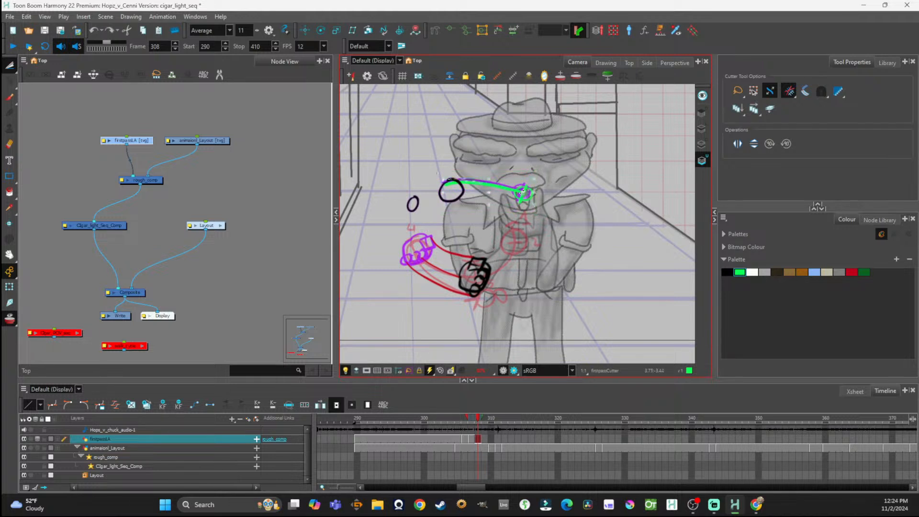
{"action": "left_click_drag", "start_coordinate": [438, 181], "coordinate": [437, 188]}
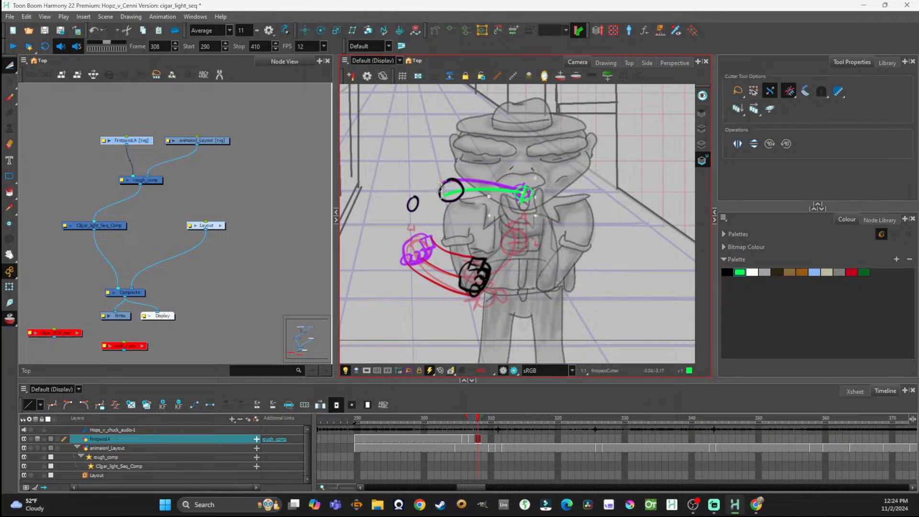
Step: Try to select the black circle on the line art layer, undoing back to before the green line was pasted
{"action": "left_click", "coordinate": [703, 129]}
{"action": "mouse_move", "coordinate": [440, 174]}
{"action": "left_mouse_down"}
{"action": "mouse_move", "coordinate": [431, 206]}
{"action": "mouse_move", "coordinate": [474, 201]}
{"action": "left_mouse_up"}
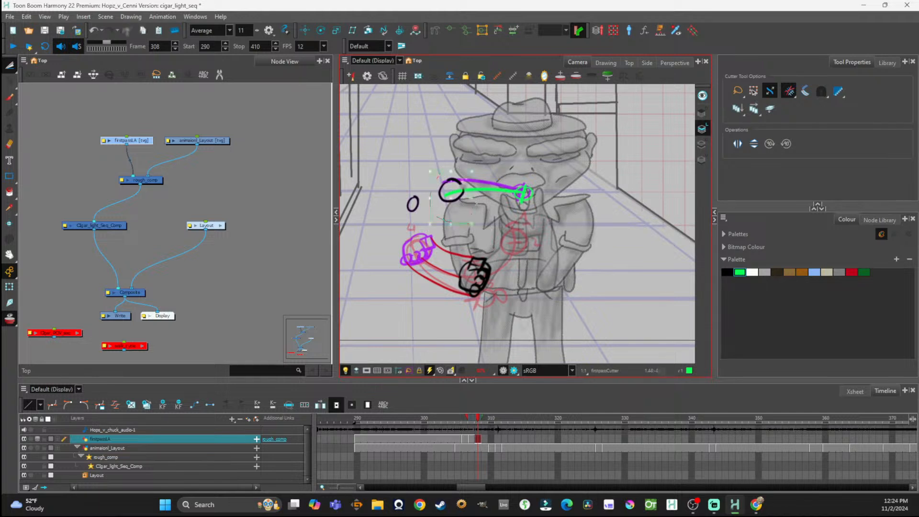
{"action": "key", "text": "ctrl+z"}
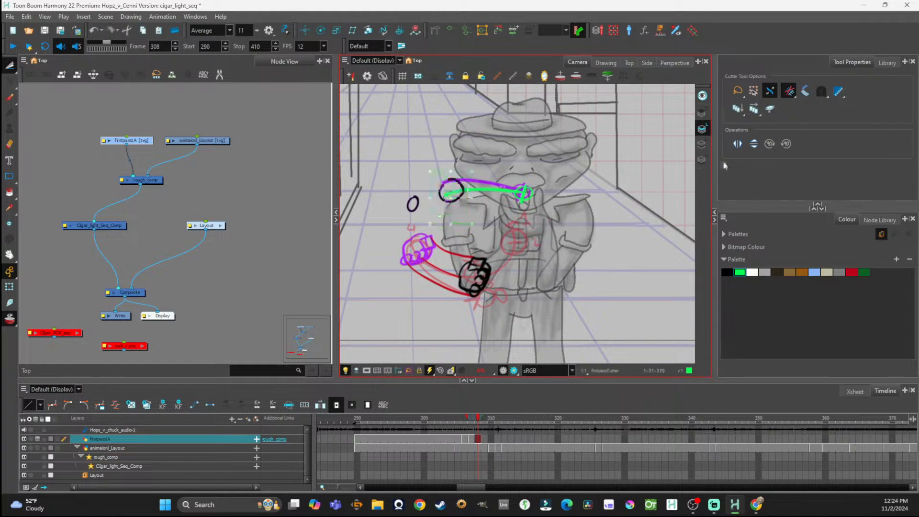
{"action": "key", "text": "ctrl+z"}
{"action": "key", "text": "ctrl+z"}
{"action": "key", "text": "ctrl+z"}
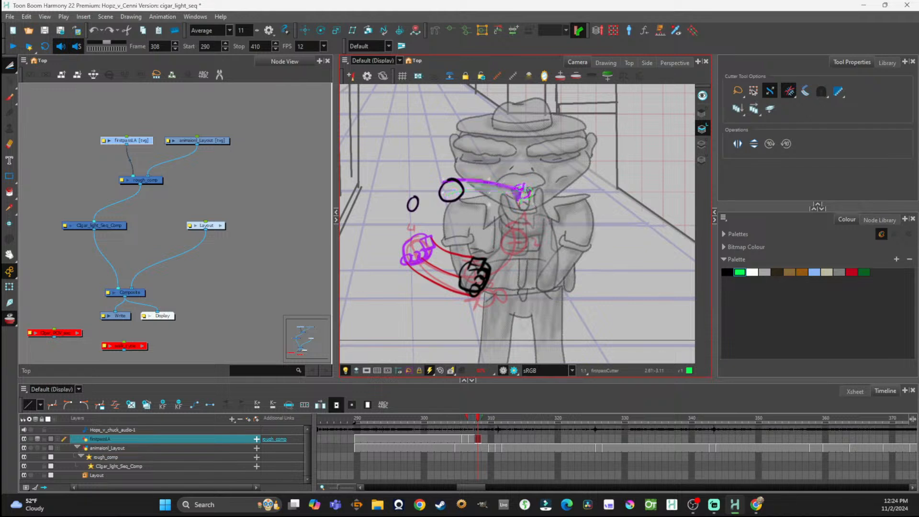
Step: Restore the green line on the underlay layer, realign its mouth end and rotate its outer end down
{"action": "left_click", "coordinate": [699, 162]}
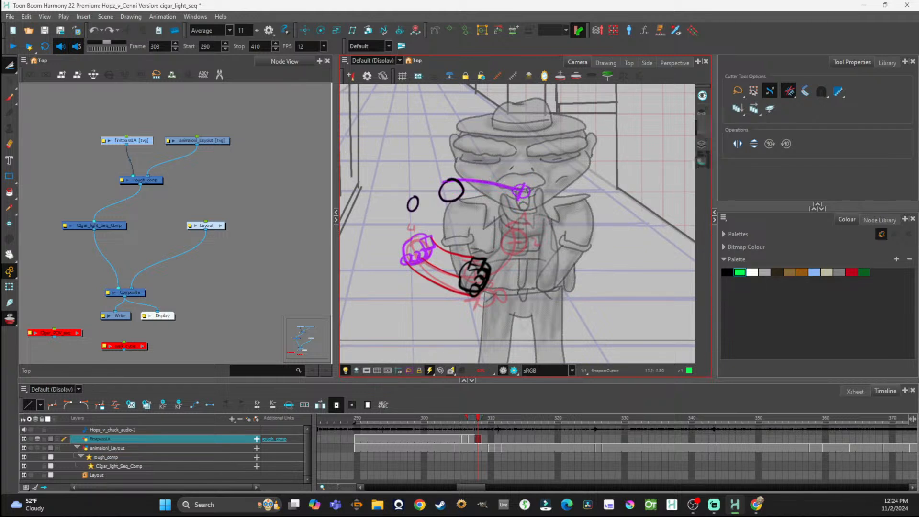
{"action": "key", "text": "ctrl+shift+z"}
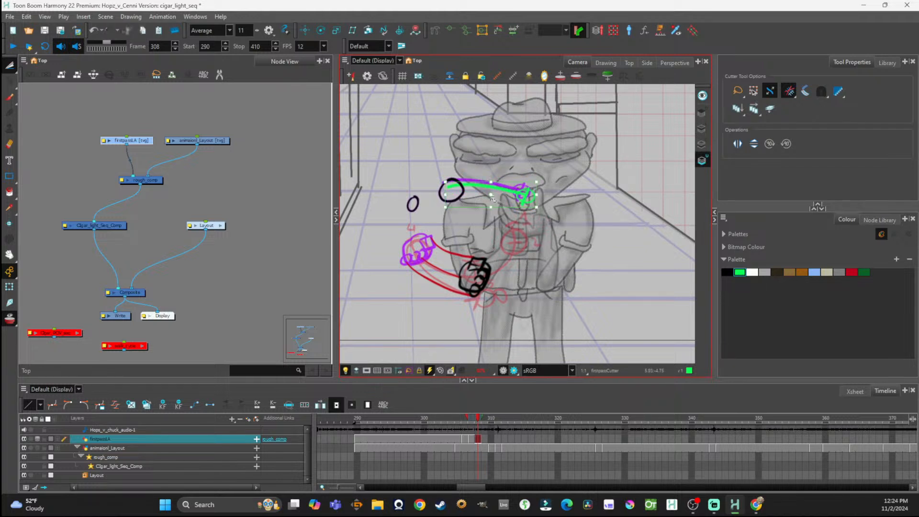
{"action": "left_click", "coordinate": [492, 196]}
{"action": "left_click", "coordinate": [526, 195]}
{"action": "left_click_drag", "start_coordinate": [452, 192], "coordinate": [527, 195]}
{"action": "left_click_drag", "start_coordinate": [441, 179], "coordinate": [441, 193]}
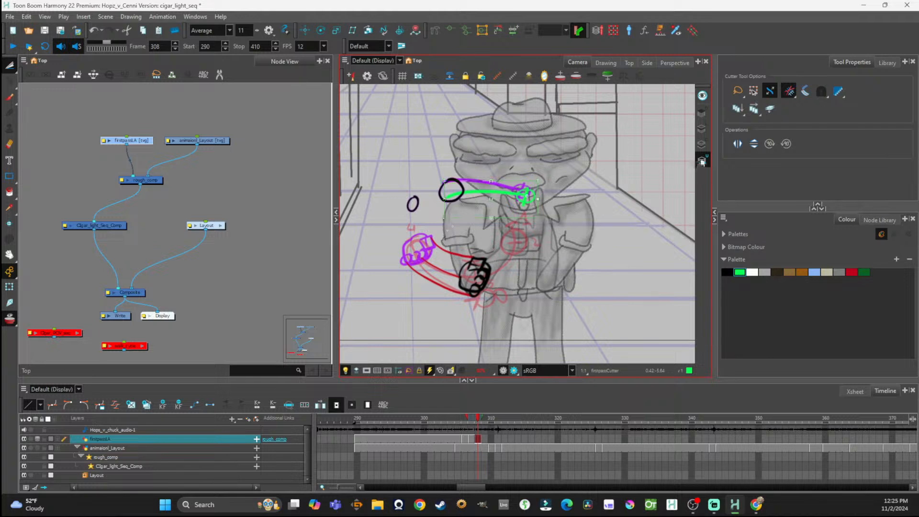
Step: Try to isolate the black circle on the line art layer with changed display and Cutter options, undoing the green line placement too
{"action": "left_click", "coordinate": [701, 129]}
{"action": "key", "text": "l"}
{"action": "left_click", "coordinate": [357, 369]}
{"action": "left_click", "coordinate": [358, 370]}
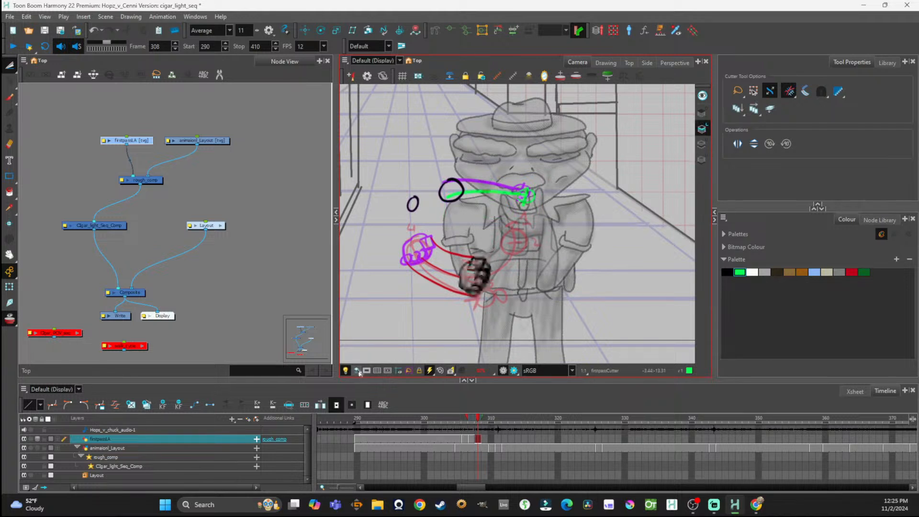
{"action": "mouse_move", "coordinate": [477, 178]}
{"action": "left_mouse_down"}
{"action": "mouse_move", "coordinate": [433, 172]}
{"action": "mouse_move", "coordinate": [450, 205]}
{"action": "mouse_move", "coordinate": [476, 178]}
{"action": "mouse_move", "coordinate": [457, 198]}
{"action": "mouse_move", "coordinate": [460, 185]}
{"action": "left_mouse_up"}
{"action": "key", "text": "ctrl+z"}
{"action": "left_click", "coordinate": [772, 114]}
{"action": "left_click", "coordinate": [771, 113]}
{"action": "left_click", "coordinate": [586, 230]}
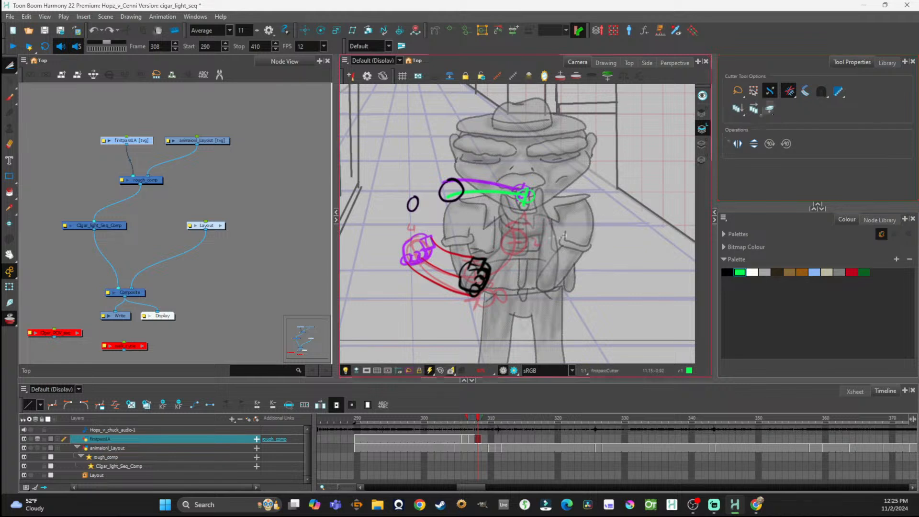
{"action": "key", "text": "ctrl+z"}
{"action": "key", "text": "ctrl+z"}
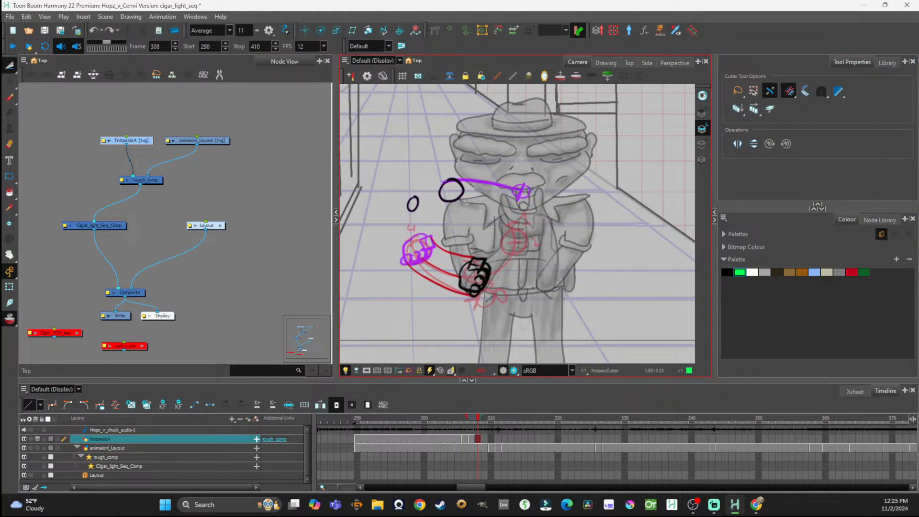
Step: Select the large black circle beside the face on frame 308's line art layer and delete it
{"action": "left_click_drag", "start_coordinate": [463, 197], "coordinate": [467, 193]}
{"action": "left_click", "coordinate": [446, 204]}
{"action": "mouse_move", "coordinate": [410, 186]}
{"action": "left_mouse_down"}
{"action": "mouse_move", "coordinate": [398, 203]}
{"action": "mouse_move", "coordinate": [424, 192]}
{"action": "left_mouse_up"}
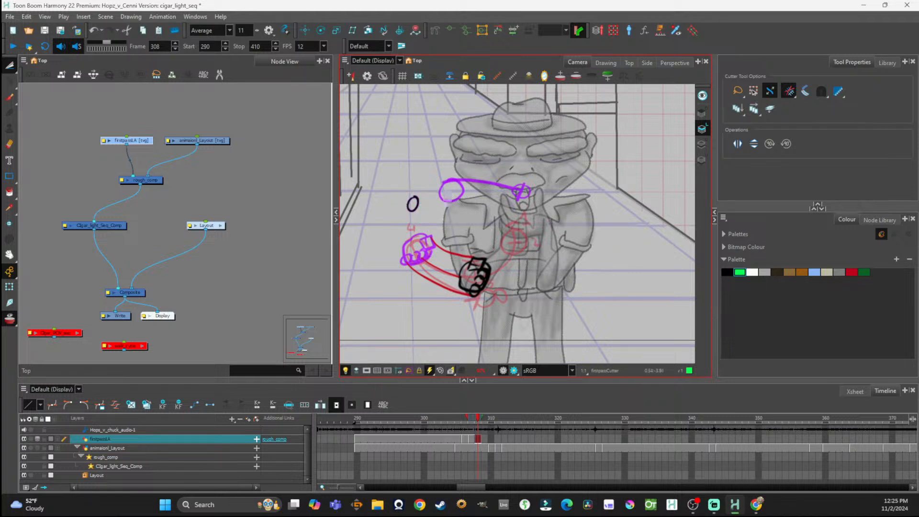
Step: Place the green line on frame 308's underlay layer, align its mouth end with the previous line and rotate the outer end slightly down
{"action": "left_click", "coordinate": [702, 160]}
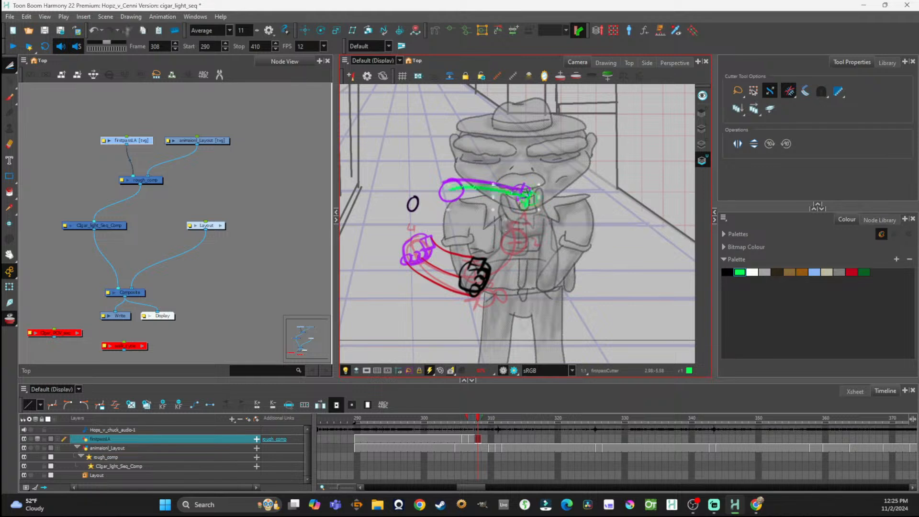
{"action": "left_click_drag", "start_coordinate": [529, 198], "coordinate": [523, 192]}
{"action": "left_click", "coordinate": [511, 204]}
{"action": "mouse_move", "coordinate": [518, 191]}
{"action": "left_mouse_down"}
{"action": "mouse_move", "coordinate": [482, 168]}
{"action": "mouse_move", "coordinate": [441, 177]}
{"action": "left_mouse_up"}
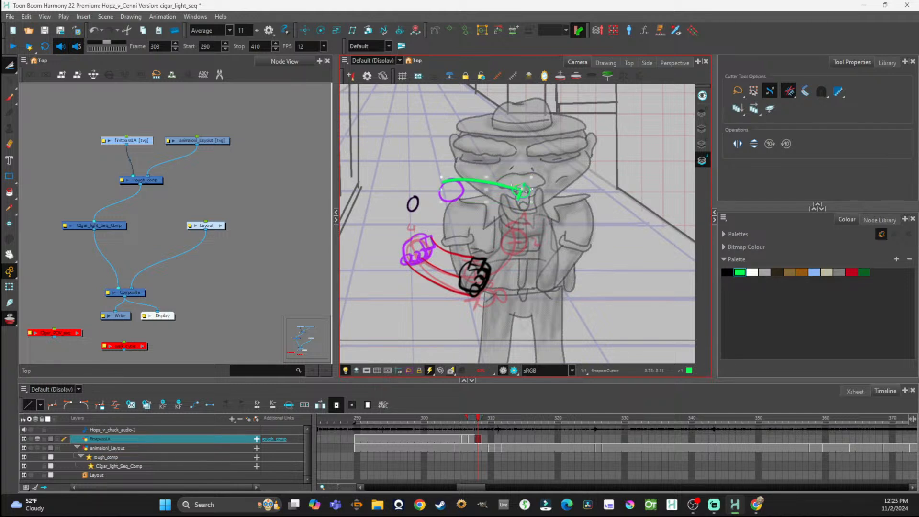
{"action": "left_click_drag", "start_coordinate": [521, 190], "coordinate": [521, 192]}
{"action": "left_click_drag", "start_coordinate": [435, 171], "coordinate": [429, 190]}
Step: With the black swatch, brush a large circle on the line art layer just below and overlapping the previous frame's large circle
{"action": "left_click", "coordinate": [727, 272]}
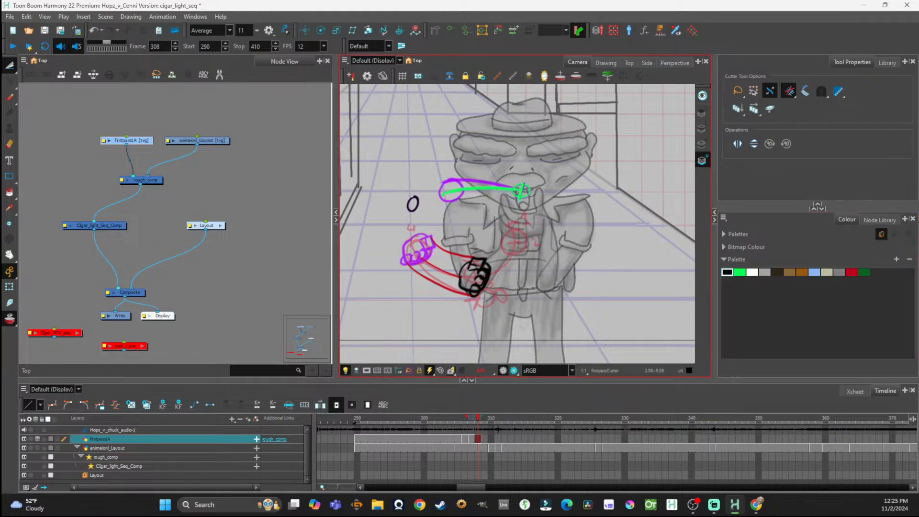
{"action": "left_click", "coordinate": [10, 98]}
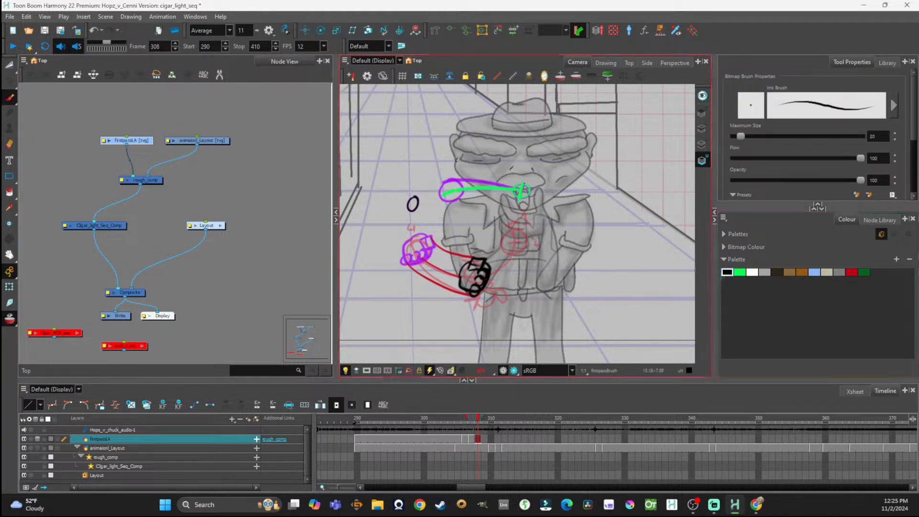
{"action": "left_click", "coordinate": [701, 129]}
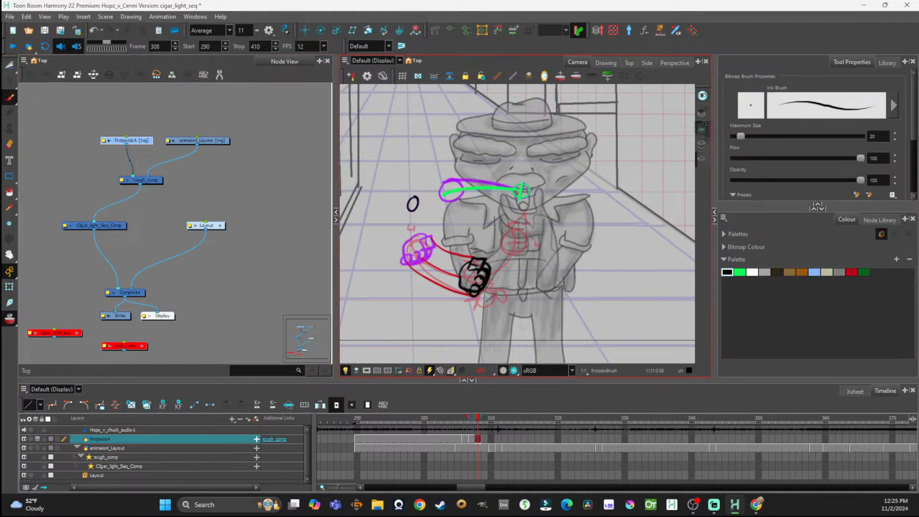
{"action": "mouse_move", "coordinate": [447, 201]}
{"action": "left_mouse_down"}
{"action": "mouse_move", "coordinate": [449, 215]}
{"action": "mouse_move", "coordinate": [472, 214]}
{"action": "mouse_move", "coordinate": [473, 193]}
{"action": "mouse_move", "coordinate": [454, 191]}
{"action": "left_mouse_up"}
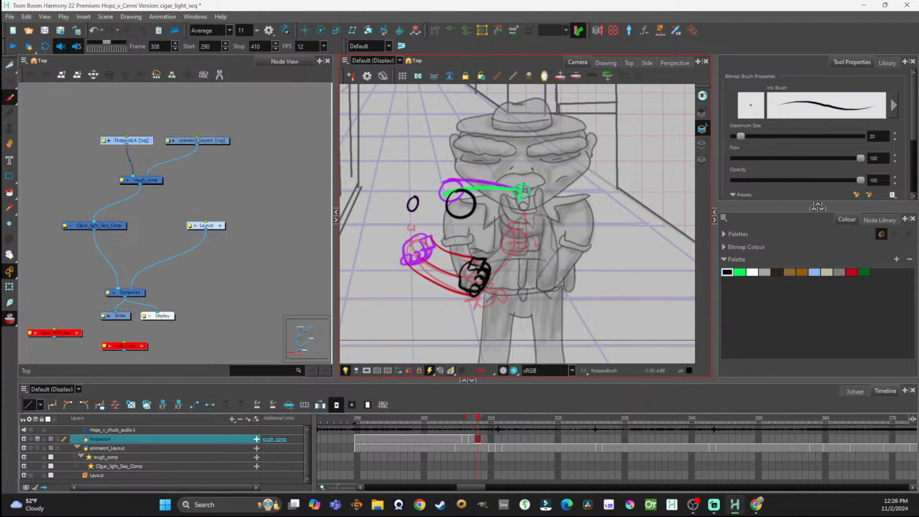
Step: Brush a small black joint circle over the previous frame's hand, undoing the unwanted strokes
{"action": "mouse_move", "coordinate": [405, 220]}
{"action": "left_mouse_down"}
{"action": "mouse_move", "coordinate": [424, 223]}
{"action": "mouse_move", "coordinate": [407, 210]}
{"action": "mouse_move", "coordinate": [418, 219]}
{"action": "left_mouse_up"}
{"action": "key", "text": "ctrl+z"}
{"action": "mouse_move", "coordinate": [411, 239]}
{"action": "left_mouse_down"}
{"action": "mouse_move", "coordinate": [407, 247]}
{"action": "mouse_move", "coordinate": [427, 240]}
{"action": "mouse_move", "coordinate": [418, 236]}
{"action": "left_mouse_up"}
{"action": "mouse_move", "coordinate": [403, 202]}
{"action": "left_mouse_down"}
{"action": "mouse_move", "coordinate": [401, 261]}
{"action": "mouse_move", "coordinate": [412, 289]}
{"action": "mouse_move", "coordinate": [433, 288]}
{"action": "mouse_move", "coordinate": [431, 271]}
{"action": "left_mouse_up"}
{"action": "key", "text": "ctrl+z"}
{"action": "key", "text": "ctrl+z"}
{"action": "key", "text": "ctrl+z"}
Step: With the red swatch, brush red motion lines from the upper small circle down to the new small joint circle
{"action": "key", "text": "alt+t"}
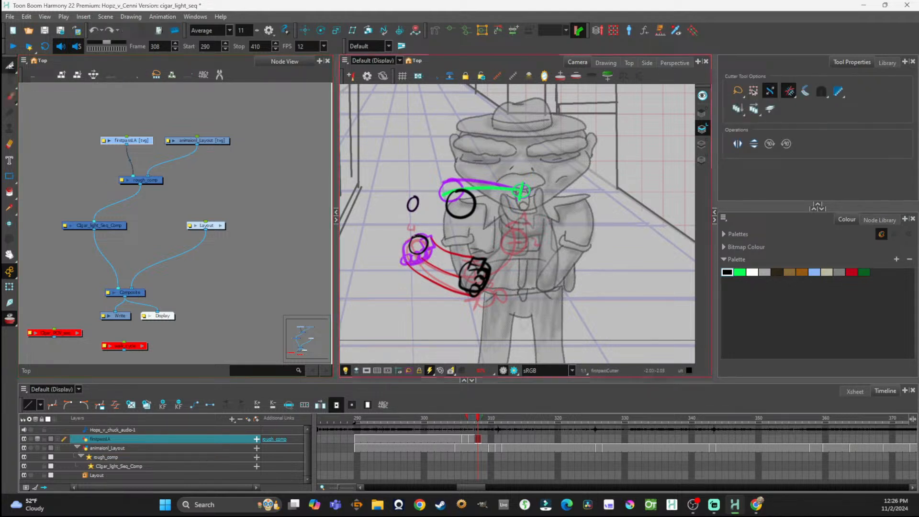
{"action": "left_click", "coordinate": [857, 272]}
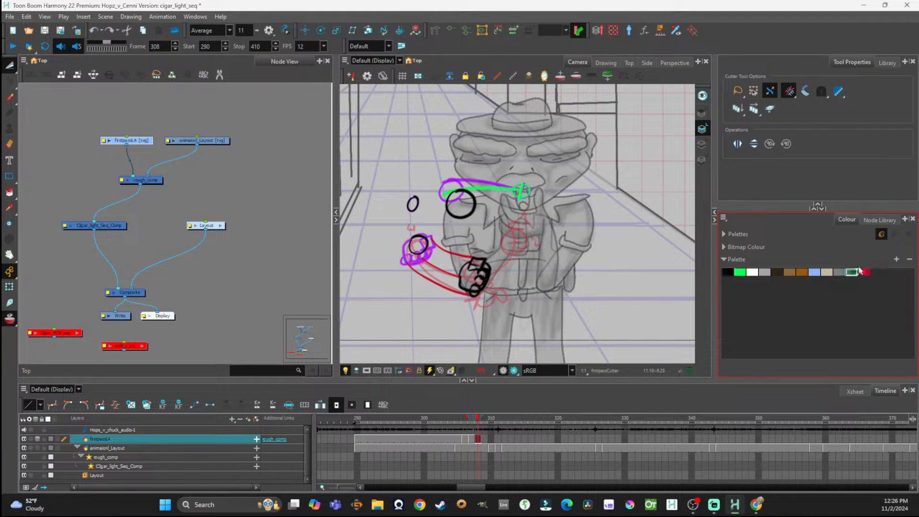
{"action": "left_click", "coordinate": [441, 225]}
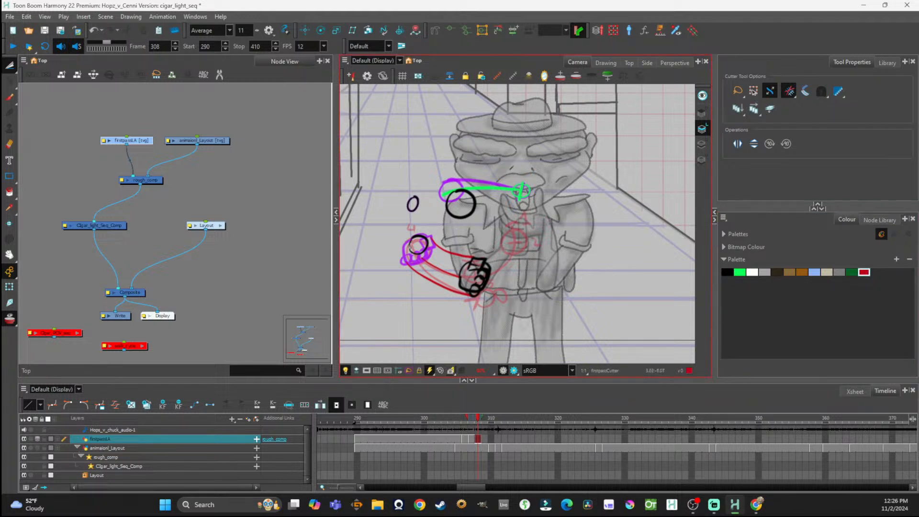
{"action": "left_click", "coordinate": [98, 140]}
{"action": "left_click", "coordinate": [9, 98]}
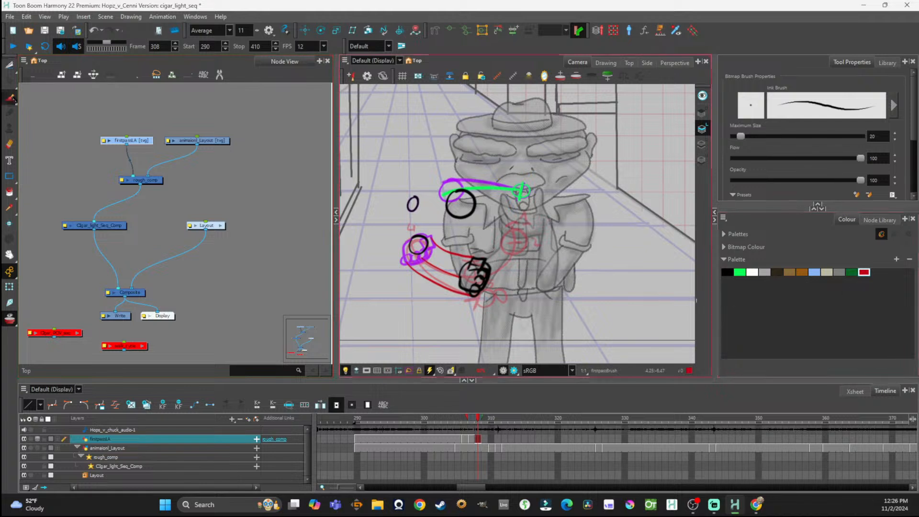
{"action": "mouse_move", "coordinate": [410, 245]}
{"action": "left_mouse_down"}
{"action": "mouse_move", "coordinate": [407, 220]}
{"action": "mouse_move", "coordinate": [422, 210]}
{"action": "mouse_move", "coordinate": [416, 234]}
{"action": "mouse_move", "coordinate": [415, 216]}
{"action": "left_mouse_up"}
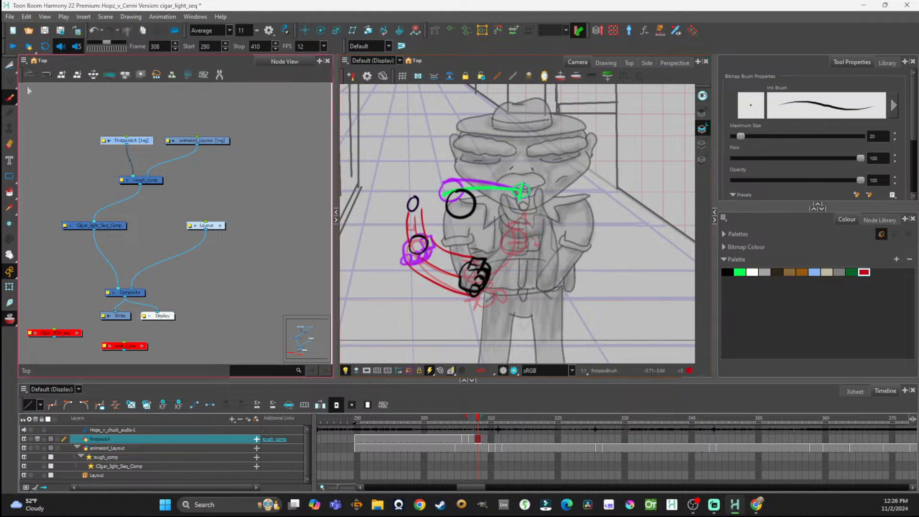
Step: Select the old small black circle above the red motion lines and delete it from frame 308
{"action": "key", "text": "alt+t"}
{"action": "mouse_move", "coordinate": [407, 206]}
{"action": "left_mouse_down"}
{"action": "mouse_move", "coordinate": [424, 185]}
{"action": "mouse_move", "coordinate": [417, 213]}
{"action": "mouse_move", "coordinate": [425, 191]}
{"action": "left_mouse_up"}
{"action": "key", "text": "Delete"}
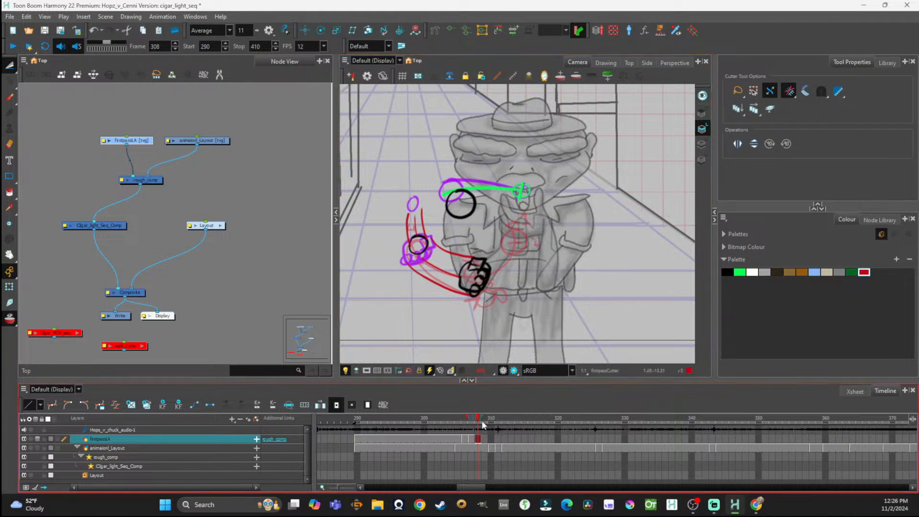
Step: On frame 307, brush a red arc between the top of the black hand and the previous frame's hand
{"action": "mouse_move", "coordinate": [481, 420]}
{"action": "left_mouse_down"}
{"action": "mouse_move", "coordinate": [465, 419]}
{"action": "mouse_move", "coordinate": [472, 424]}
{"action": "left_mouse_up"}
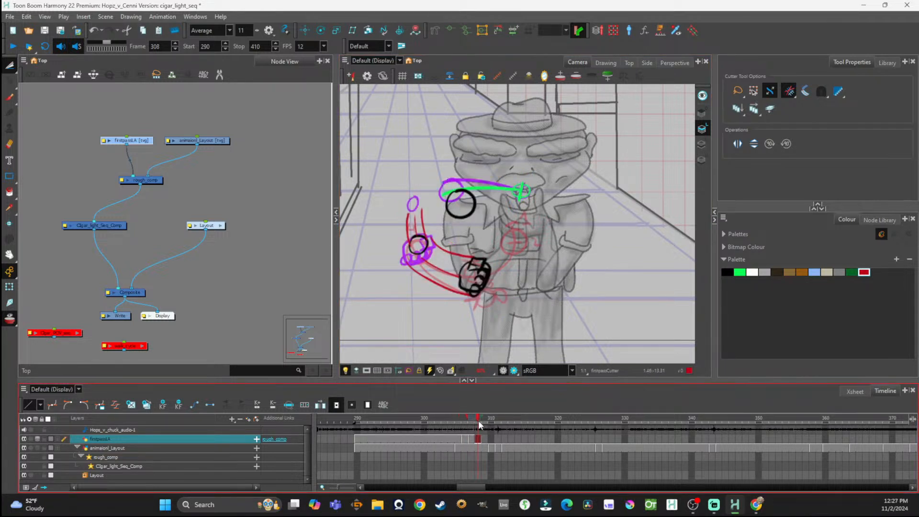
{"action": "mouse_move", "coordinate": [478, 420]}
{"action": "left_mouse_down"}
{"action": "mouse_move", "coordinate": [453, 426]}
{"action": "mouse_move", "coordinate": [469, 427]}
{"action": "left_mouse_up"}
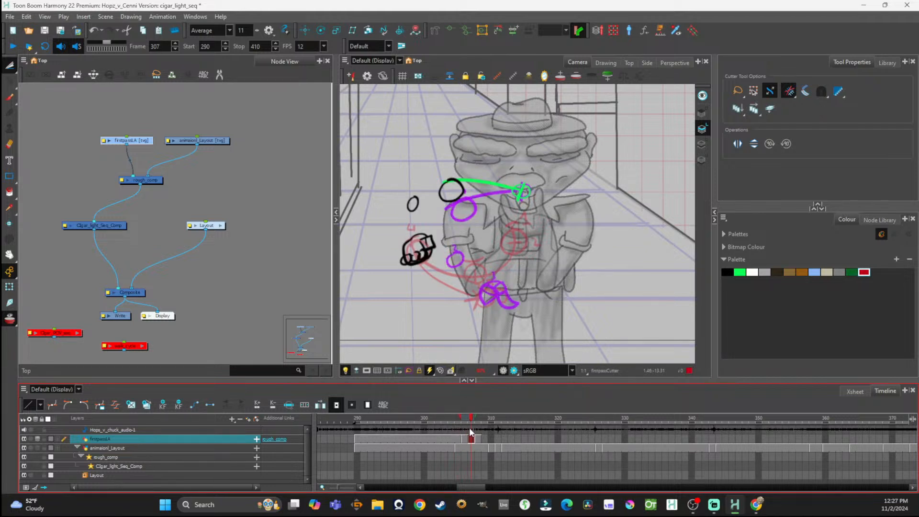
{"action": "left_click", "coordinate": [865, 273]}
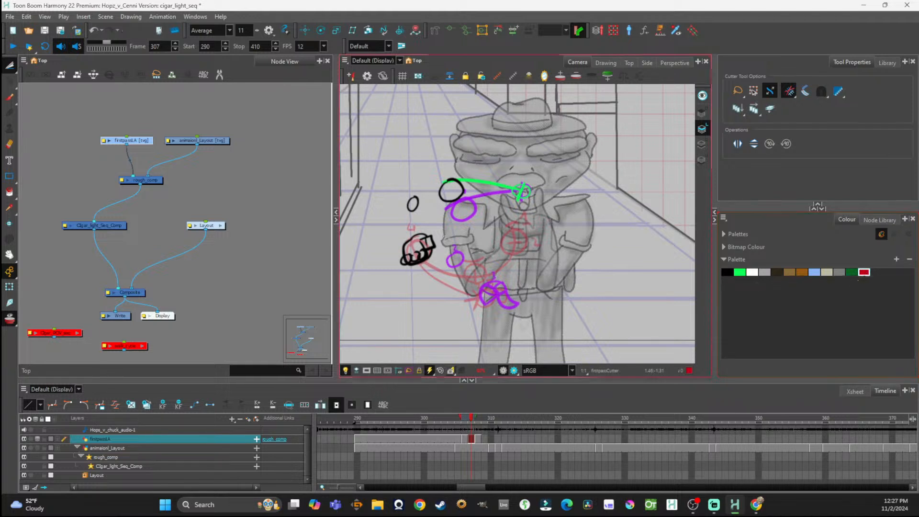
{"action": "key", "text": "alt+b"}
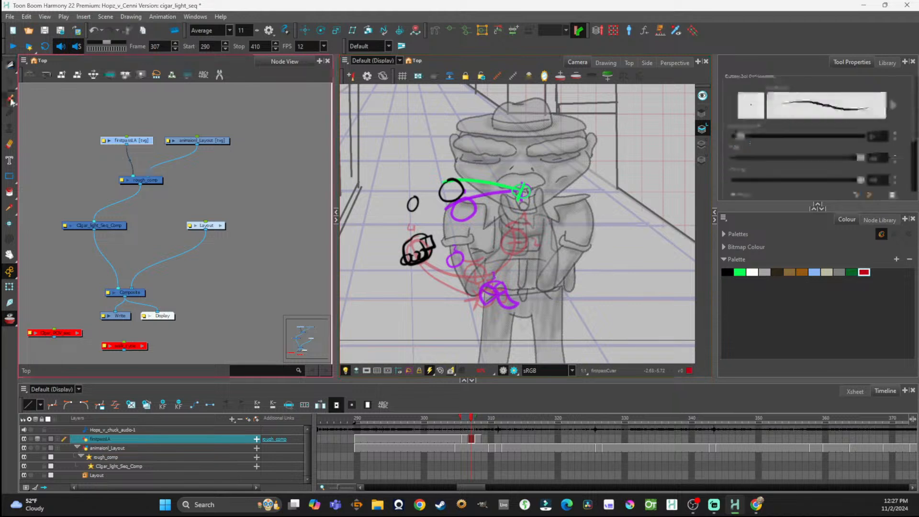
{"action": "left_click", "coordinate": [440, 262]}
{"action": "mouse_move", "coordinate": [435, 246]}
{"action": "left_mouse_down"}
{"action": "mouse_move", "coordinate": [473, 277]}
{"action": "mouse_move", "coordinate": [459, 274]}
{"action": "left_mouse_up"}
Step: Brush a lower red arc from the hand's underside, undoing the unwanted strokes, and add a motion stroke between the two small circles
{"action": "left_click_drag", "start_coordinate": [406, 266], "coordinate": [455, 293]}
{"action": "key", "text": "ctrl+z"}
{"action": "key", "text": "ctrl+z"}
{"action": "key", "text": "ctrl+z"}
{"action": "key", "text": "ctrl+z"}
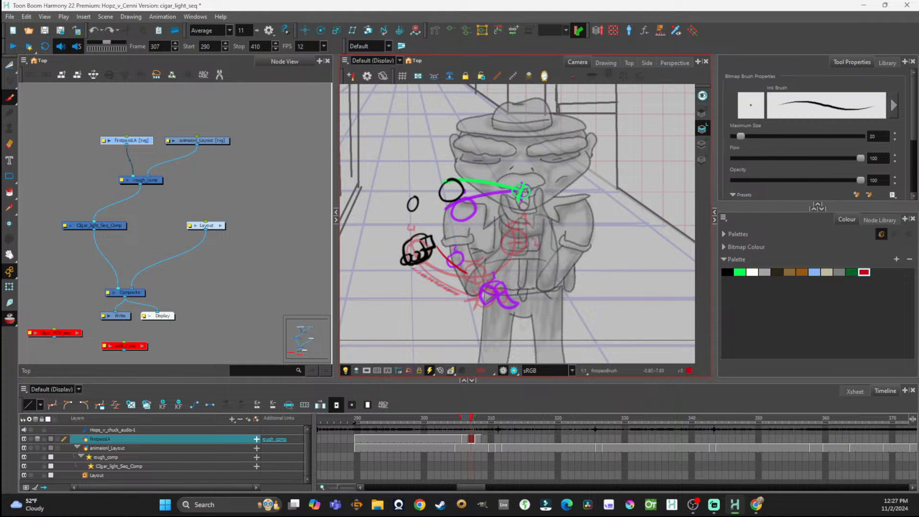
{"action": "key", "text": "ctrl+z"}
{"action": "left_click_drag", "start_coordinate": [415, 268], "coordinate": [467, 298]}
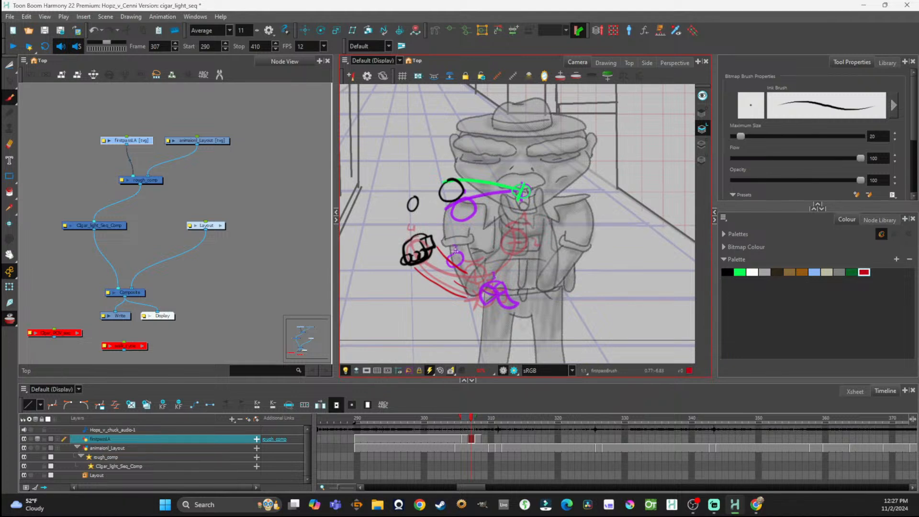
{"action": "left_click_drag", "start_coordinate": [456, 251], "coordinate": [427, 209]}
Step: Move to frame 309 on the firstpassLA layer, comparing it with the neighbouring frames
{"action": "mouse_move", "coordinate": [472, 417]}
{"action": "left_mouse_down"}
{"action": "mouse_move", "coordinate": [481, 424]}
{"action": "mouse_move", "coordinate": [466, 423]}
{"action": "mouse_move", "coordinate": [480, 427]}
{"action": "mouse_move", "coordinate": [468, 427]}
{"action": "mouse_move", "coordinate": [487, 430]}
{"action": "mouse_move", "coordinate": [467, 435]}
{"action": "mouse_move", "coordinate": [486, 437]}
{"action": "mouse_move", "coordinate": [461, 438]}
{"action": "mouse_move", "coordinate": [484, 441]}
{"action": "left_mouse_up"}
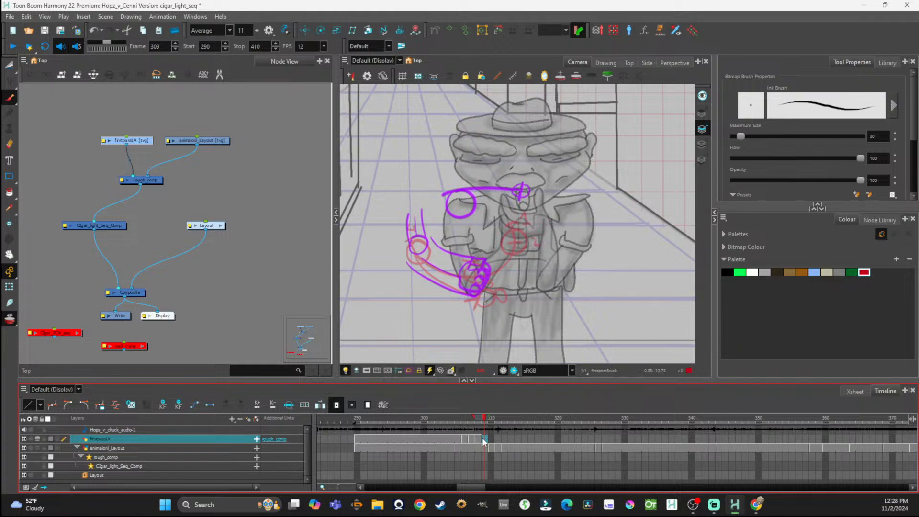
{"action": "left_click", "coordinate": [492, 439]}
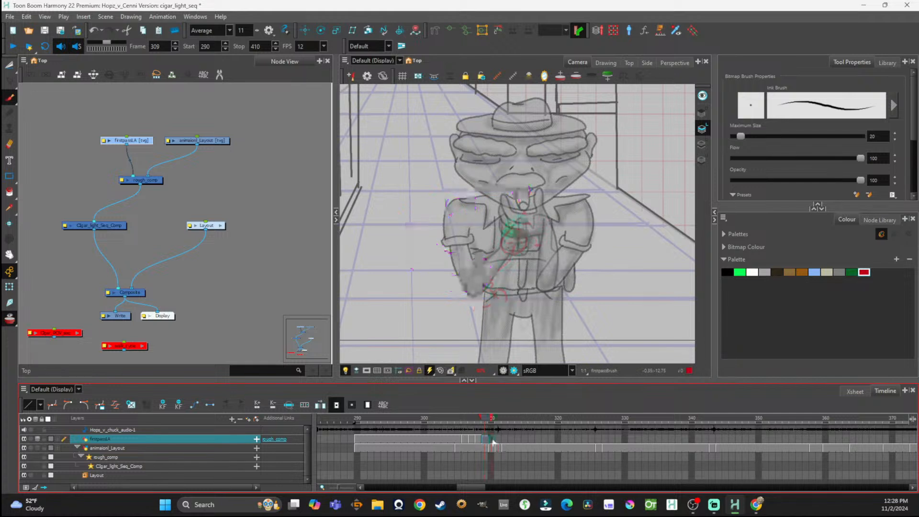
{"action": "left_click", "coordinate": [480, 440]}
{"action": "left_click", "coordinate": [486, 441]}
{"action": "left_click", "coordinate": [490, 441]}
{"action": "left_click", "coordinate": [486, 441]}
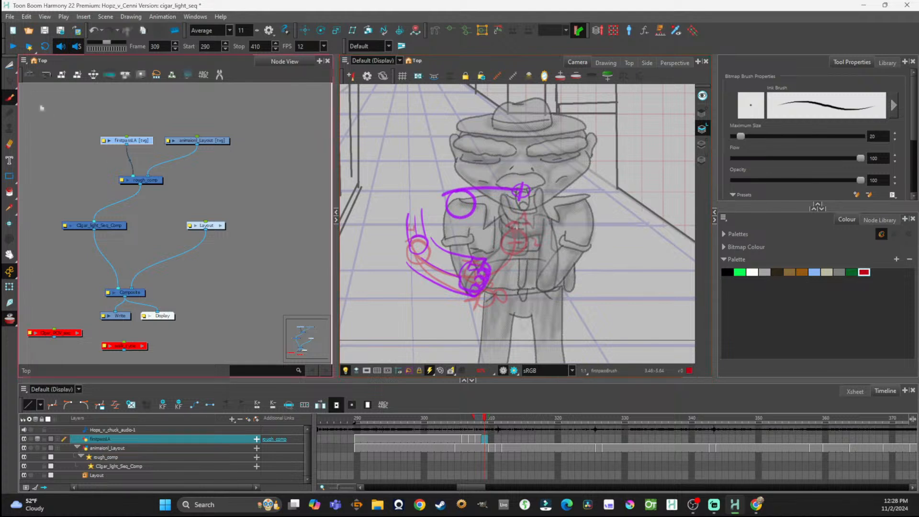
Step: On frame 309, brush a green line from the shoulder to a crossed circle at the neck on the Underlay Art, comparing with frame 308
{"action": "left_click", "coordinate": [742, 273]}
{"action": "left_click_drag", "start_coordinate": [741, 273], "coordinate": [728, 273]}
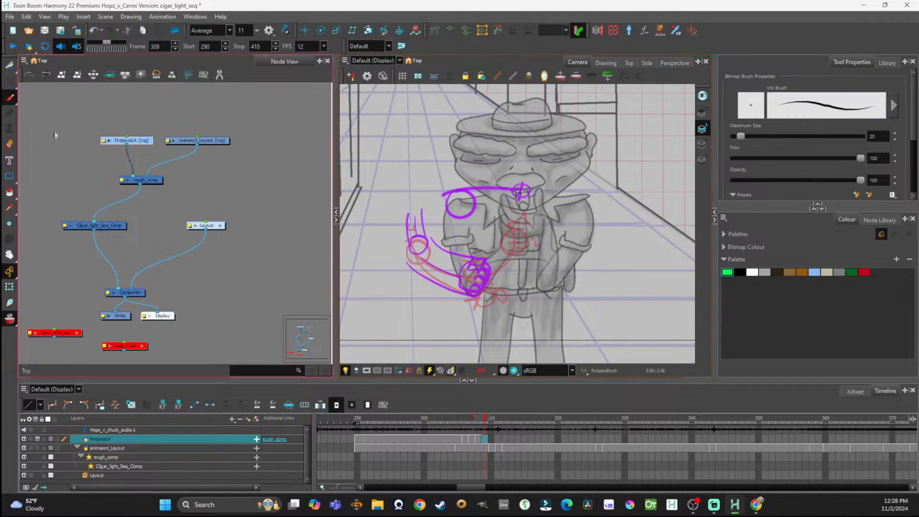
{"action": "left_click", "coordinate": [10, 99]}
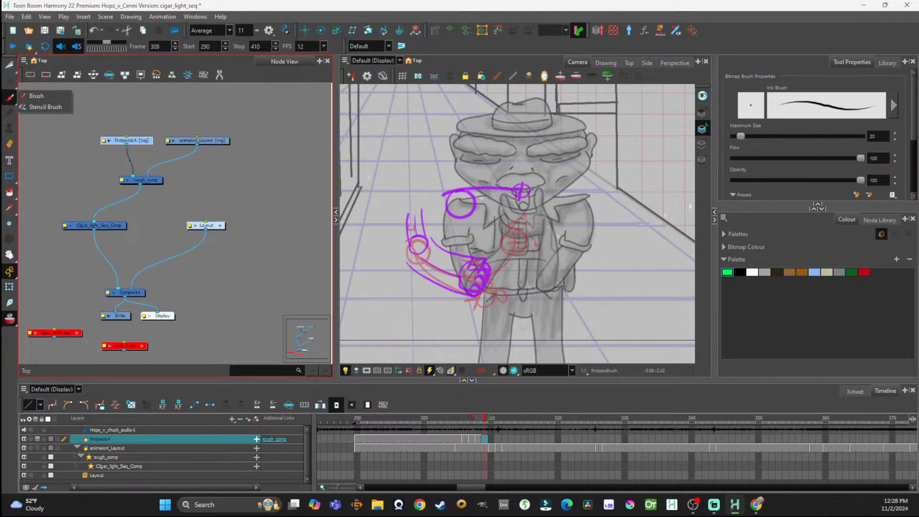
{"action": "left_click", "coordinate": [713, 159]}
{"action": "left_click", "coordinate": [716, 160]}
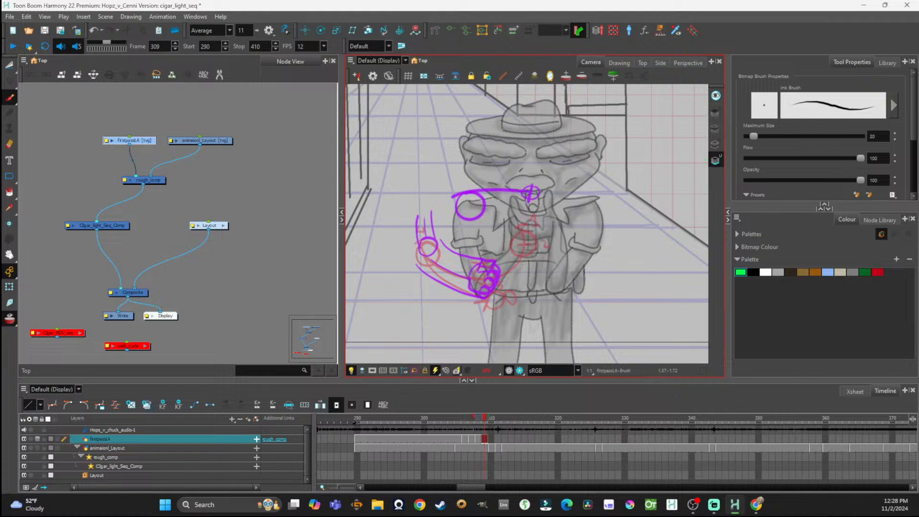
{"action": "mouse_move", "coordinate": [460, 204]}
{"action": "left_mouse_down"}
{"action": "mouse_move", "coordinate": [508, 190]}
{"action": "mouse_move", "coordinate": [539, 195]}
{"action": "left_mouse_up"}
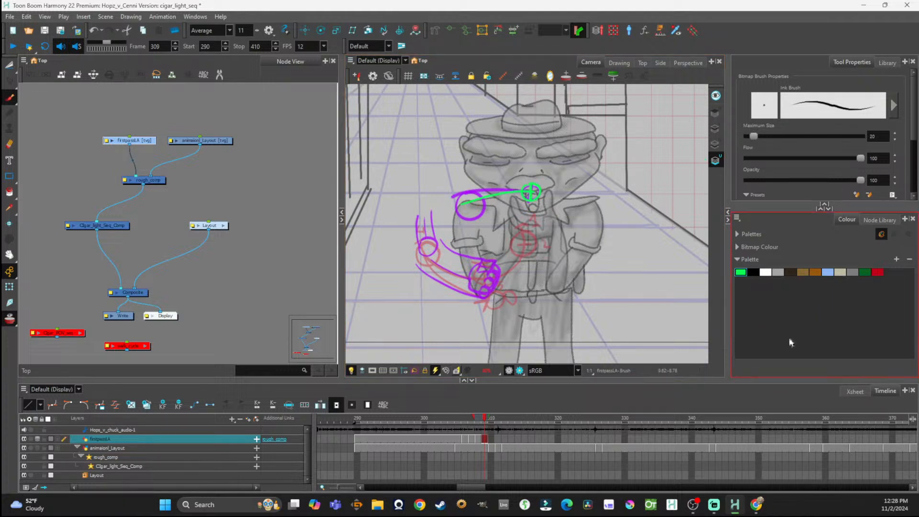
{"action": "left_click", "coordinate": [478, 441]}
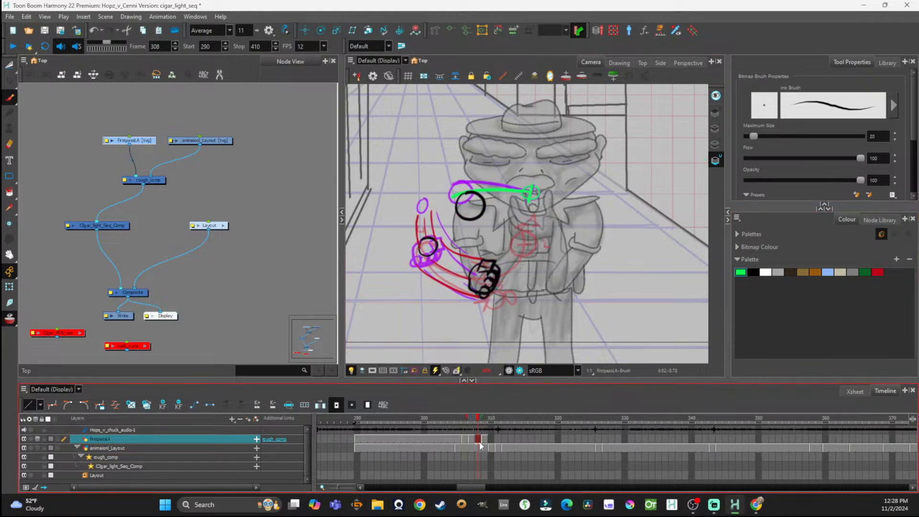
{"action": "key", "text": "period"}
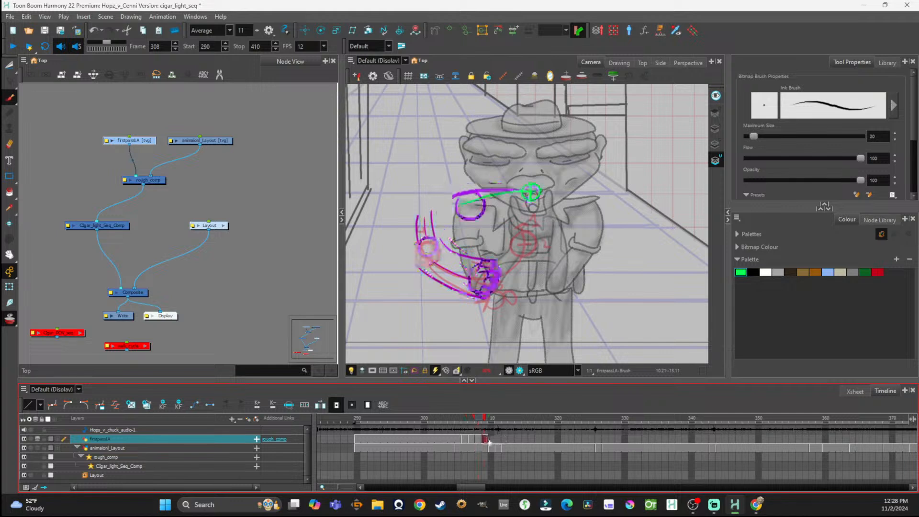
Step: Brush a black hand with thumb and fingers over the chest on frame 309, undoing the unwanted strokes
{"action": "left_click", "coordinate": [754, 273]}
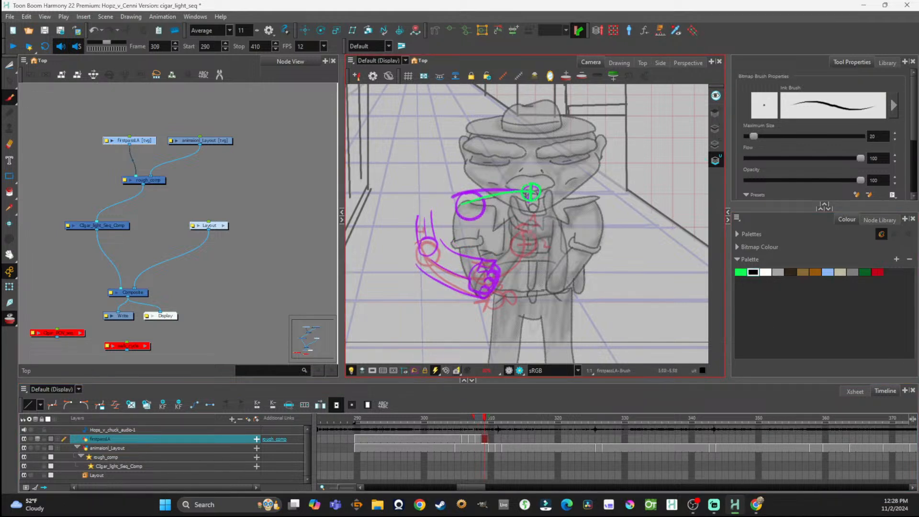
{"action": "mouse_move", "coordinate": [518, 232]}
{"action": "left_mouse_down"}
{"action": "mouse_move", "coordinate": [509, 253]}
{"action": "mouse_move", "coordinate": [530, 256]}
{"action": "mouse_move", "coordinate": [543, 232]}
{"action": "mouse_move", "coordinate": [528, 227]}
{"action": "mouse_move", "coordinate": [512, 237]}
{"action": "mouse_move", "coordinate": [536, 215]}
{"action": "mouse_move", "coordinate": [535, 227]}
{"action": "left_mouse_up"}
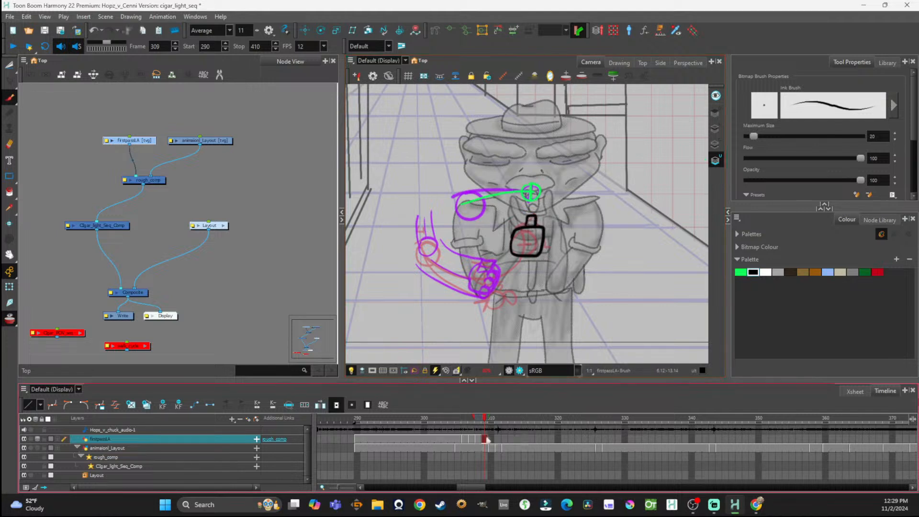
{"action": "left_click", "coordinate": [492, 439]}
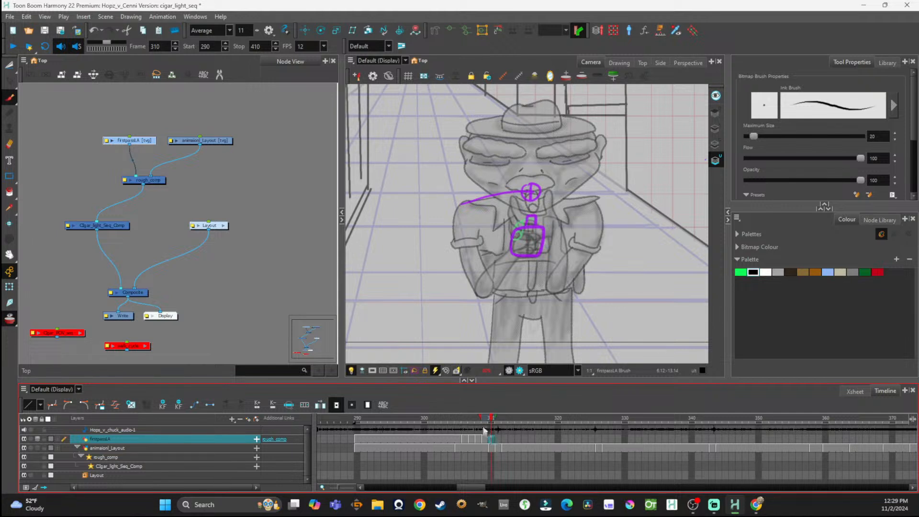
{"action": "key", "text": "ctrl+z"}
{"action": "left_click", "coordinate": [485, 439]}
{"action": "mouse_move", "coordinate": [540, 230]}
{"action": "left_mouse_down"}
{"action": "mouse_move", "coordinate": [528, 213]}
{"action": "mouse_move", "coordinate": [527, 228]}
{"action": "mouse_move", "coordinate": [534, 214]}
{"action": "mouse_move", "coordinate": [544, 226]}
{"action": "left_mouse_up"}
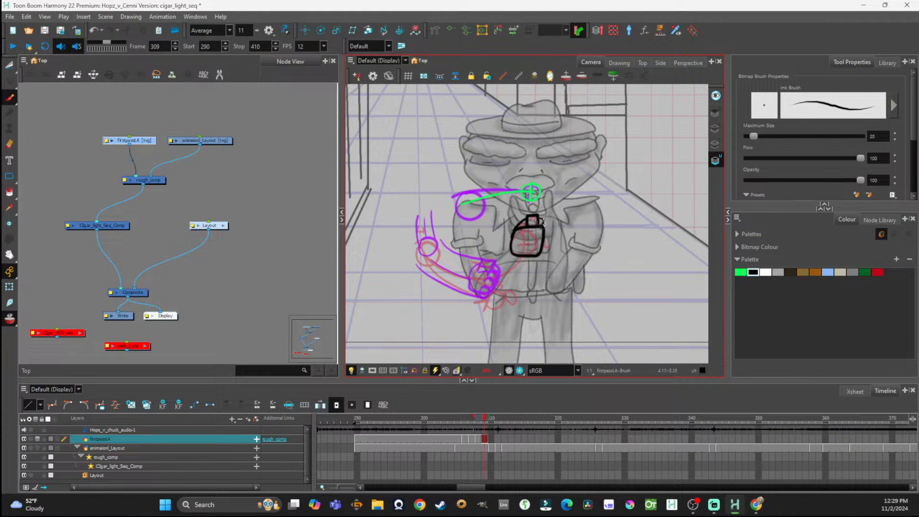
{"action": "key", "text": "ctrl+z"}
{"action": "mouse_move", "coordinate": [518, 227]}
{"action": "left_mouse_down"}
{"action": "mouse_move", "coordinate": [534, 205]}
{"action": "mouse_move", "coordinate": [525, 217]}
{"action": "left_mouse_up"}
{"action": "mouse_move", "coordinate": [531, 229]}
{"action": "left_mouse_down"}
{"action": "mouse_move", "coordinate": [513, 241]}
{"action": "mouse_move", "coordinate": [526, 241]}
{"action": "mouse_move", "coordinate": [525, 256]}
{"action": "mouse_move", "coordinate": [535, 248]}
{"action": "mouse_move", "coordinate": [534, 229]}
{"action": "mouse_move", "coordinate": [535, 245]}
{"action": "mouse_move", "coordinate": [531, 253]}
{"action": "left_mouse_up"}
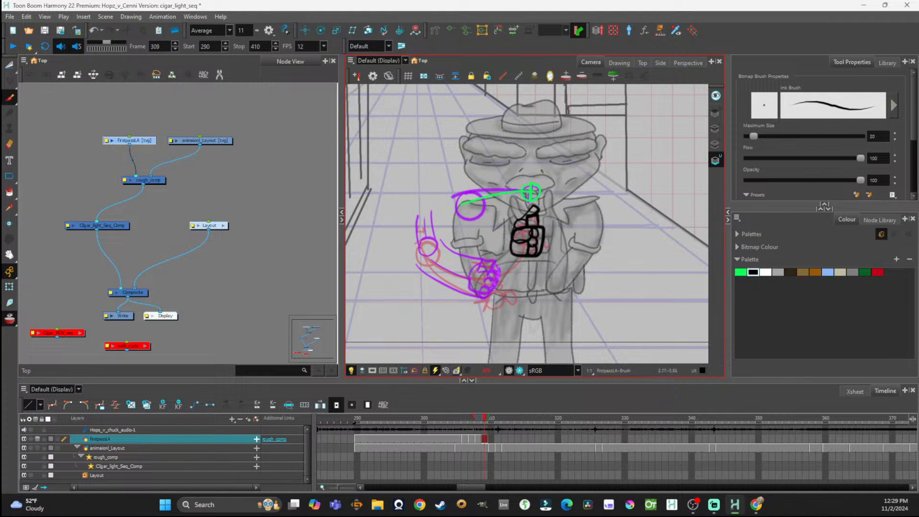
{"action": "mouse_move", "coordinate": [484, 277]}
{"action": "left_mouse_down"}
{"action": "mouse_move", "coordinate": [494, 286]}
{"action": "mouse_move", "coordinate": [486, 274]}
{"action": "left_mouse_up"}
{"action": "mouse_move", "coordinate": [458, 203]}
{"action": "left_mouse_down"}
{"action": "mouse_move", "coordinate": [471, 220]}
{"action": "mouse_move", "coordinate": [485, 205]}
{"action": "mouse_move", "coordinate": [467, 200]}
{"action": "mouse_move", "coordinate": [455, 211]}
{"action": "mouse_move", "coordinate": [483, 221]}
{"action": "mouse_move", "coordinate": [466, 203]}
{"action": "mouse_move", "coordinate": [474, 229]}
{"action": "mouse_move", "coordinate": [466, 203]}
{"action": "mouse_move", "coordinate": [462, 223]}
{"action": "mouse_move", "coordinate": [484, 203]}
{"action": "mouse_move", "coordinate": [458, 220]}
{"action": "mouse_move", "coordinate": [484, 203]}
{"action": "mouse_move", "coordinate": [469, 203]}
{"action": "left_mouse_up"}
{"action": "key", "text": "ctrl+z"}
{"action": "key", "text": "ctrl+z"}
{"action": "key", "text": "ctrl+z"}
{"action": "key", "text": "ctrl+z"}
{"action": "key", "text": "ctrl+z"}
{"action": "key", "text": "ctrl+z"}
{"action": "key", "text": "ctrl+z"}
Step: Select the black hand with the Cutter and move it from the Underlay Art to the Line Art on frame 309
{"action": "key", "text": "alt+t"}
{"action": "mouse_move", "coordinate": [573, 224]}
{"action": "left_mouse_down"}
{"action": "mouse_move", "coordinate": [495, 252]}
{"action": "mouse_move", "coordinate": [549, 193]}
{"action": "left_mouse_up"}
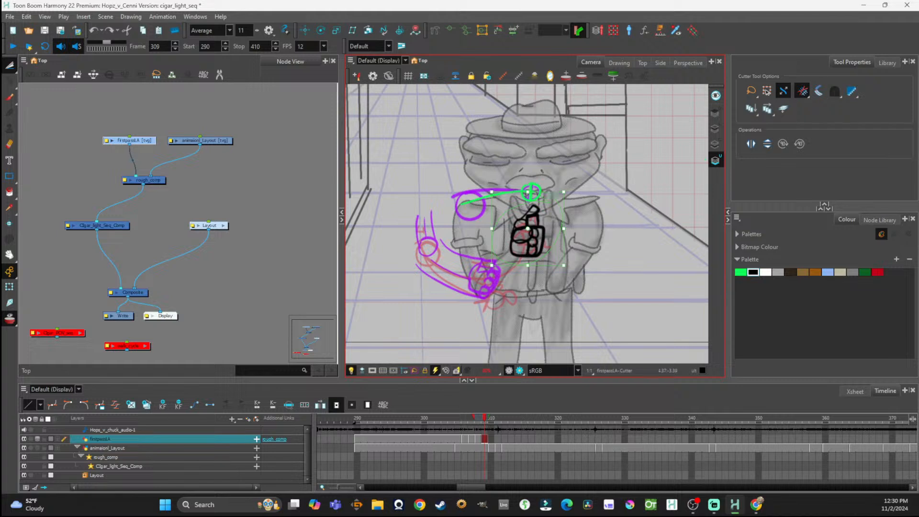
{"action": "mouse_move", "coordinate": [564, 228]}
{"action": "left_mouse_down"}
{"action": "mouse_move", "coordinate": [533, 202]}
{"action": "mouse_move", "coordinate": [507, 231]}
{"action": "mouse_move", "coordinate": [508, 252]}
{"action": "mouse_move", "coordinate": [550, 195]}
{"action": "left_mouse_up"}
{"action": "key", "text": "ctrl+z"}
{"action": "key", "text": "Delete"}
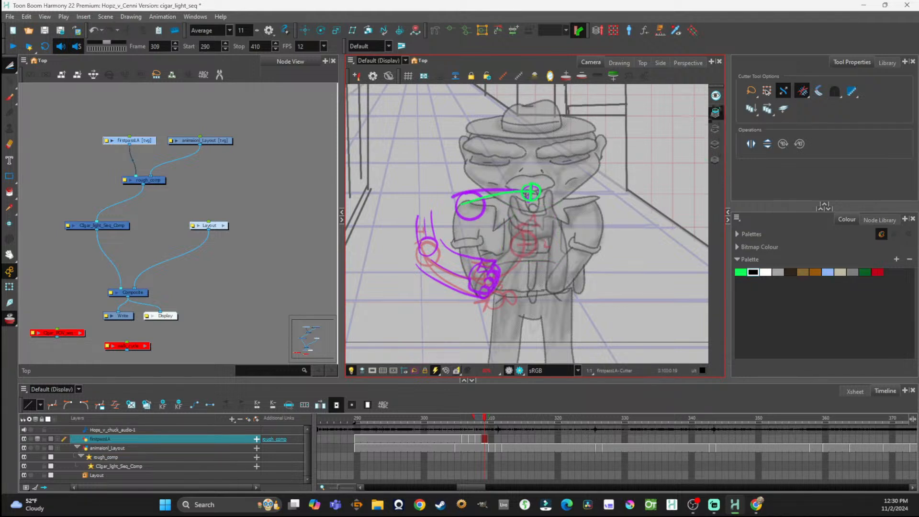
{"action": "key", "text": "ctrl+z"}
{"action": "left_click", "coordinate": [715, 128]}
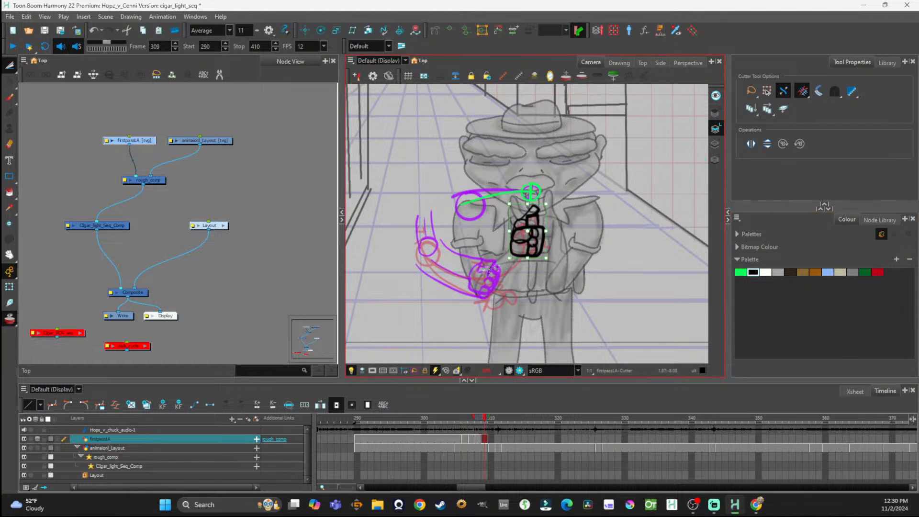
Step: Brush a small black circle at the elbow and a larger one at the shoulder on frame 309, checking them against frame 310
{"action": "left_click", "coordinate": [9, 97]}
{"action": "mouse_move", "coordinate": [485, 273]}
{"action": "left_mouse_down"}
{"action": "mouse_move", "coordinate": [483, 295]}
{"action": "mouse_move", "coordinate": [487, 278]}
{"action": "left_mouse_up"}
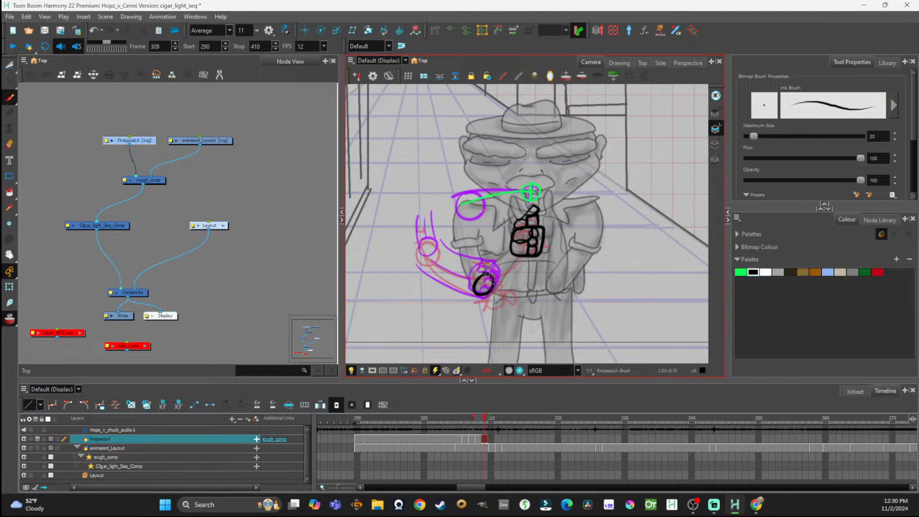
{"action": "mouse_move", "coordinate": [472, 202]}
{"action": "left_mouse_down"}
{"action": "mouse_move", "coordinate": [457, 216]}
{"action": "mouse_move", "coordinate": [478, 224]}
{"action": "mouse_move", "coordinate": [477, 202]}
{"action": "mouse_move", "coordinate": [454, 224]}
{"action": "mouse_move", "coordinate": [480, 227]}
{"action": "mouse_move", "coordinate": [476, 203]}
{"action": "left_mouse_up"}
{"action": "key", "text": "ctrl+z"}
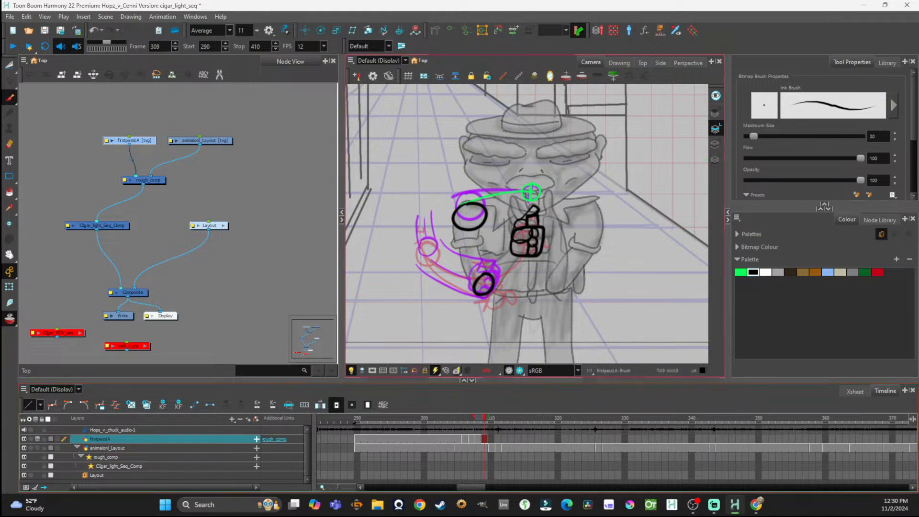
{"action": "left_click", "coordinate": [490, 439]}
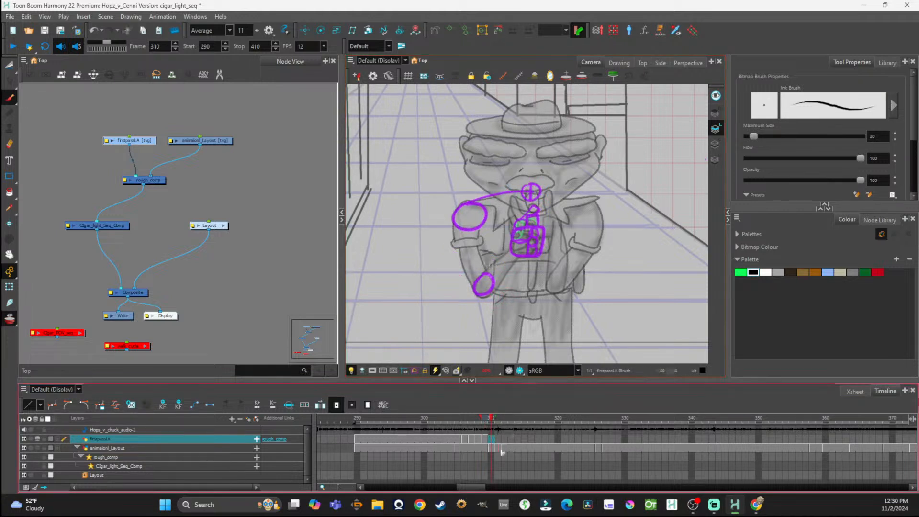
{"action": "left_click", "coordinate": [487, 439]}
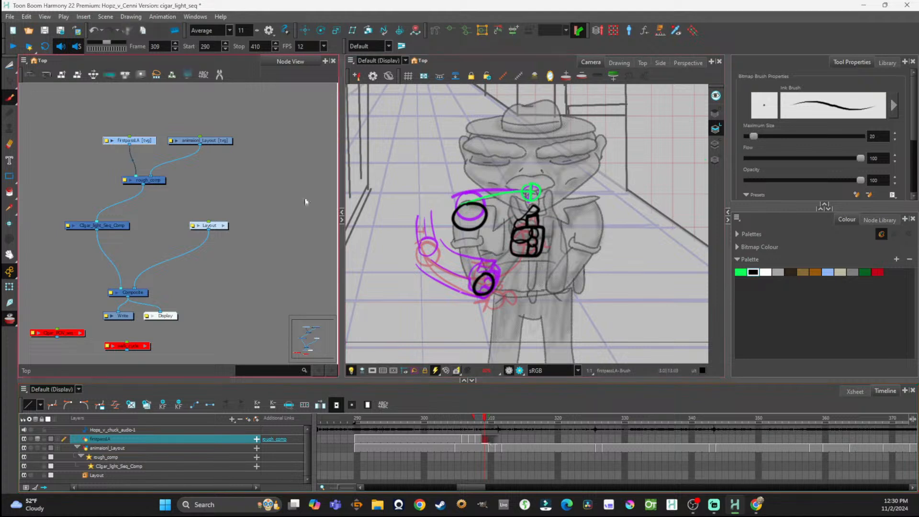
Step: Lasso the hand, joint circles and green line on frame 309 with the Cutter, spanning the art layers
{"action": "left_click", "coordinate": [9, 64]}
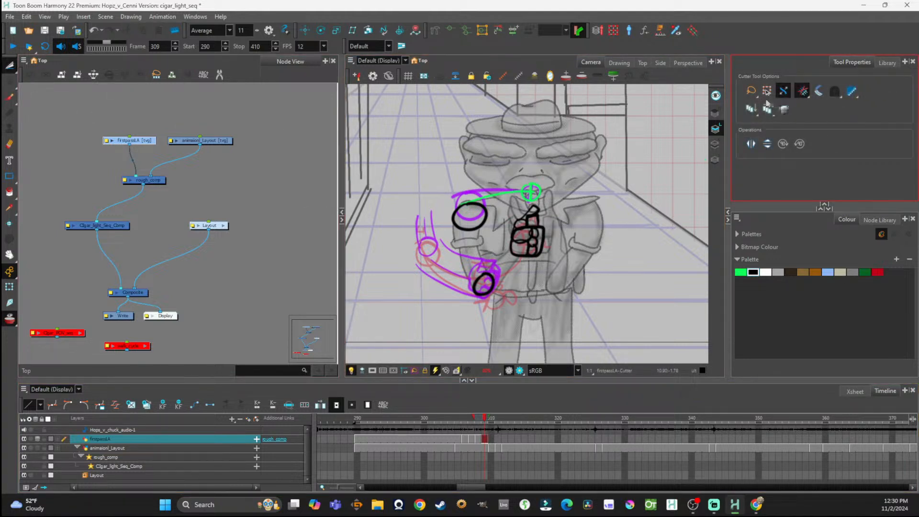
{"action": "left_click", "coordinate": [750, 93]}
{"action": "left_click", "coordinate": [752, 90]}
{"action": "left_click", "coordinate": [783, 109]}
{"action": "left_click_drag", "start_coordinate": [565, 168], "coordinate": [581, 167]}
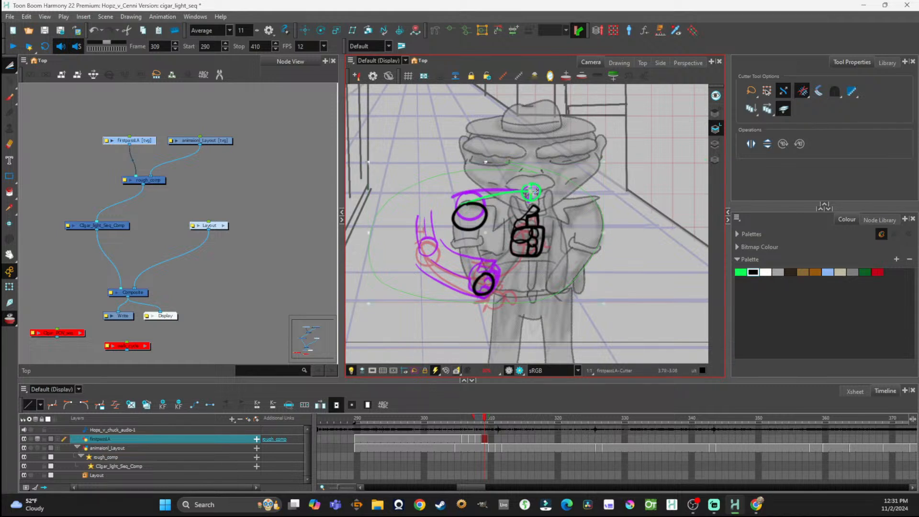
{"action": "left_click_drag", "start_coordinate": [364, 304], "coordinate": [366, 308]}
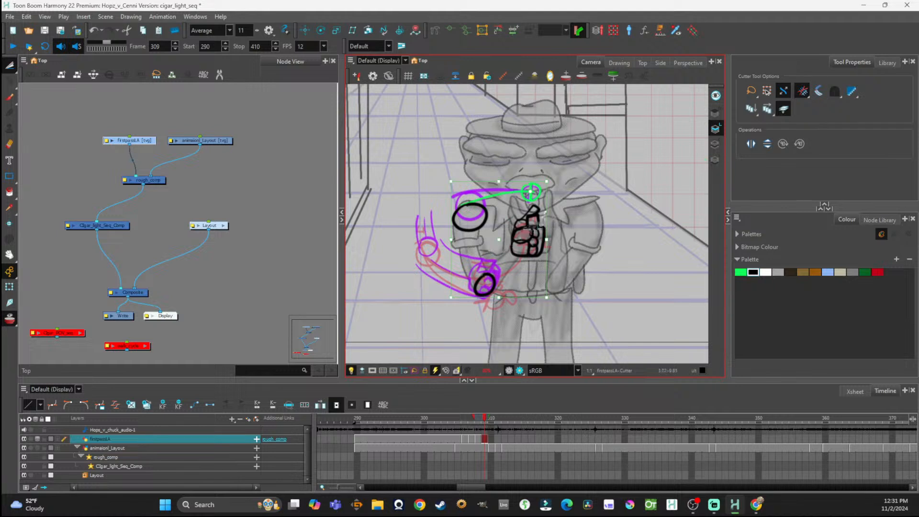
{"action": "left_click_drag", "start_coordinate": [547, 217], "coordinate": [546, 215]}
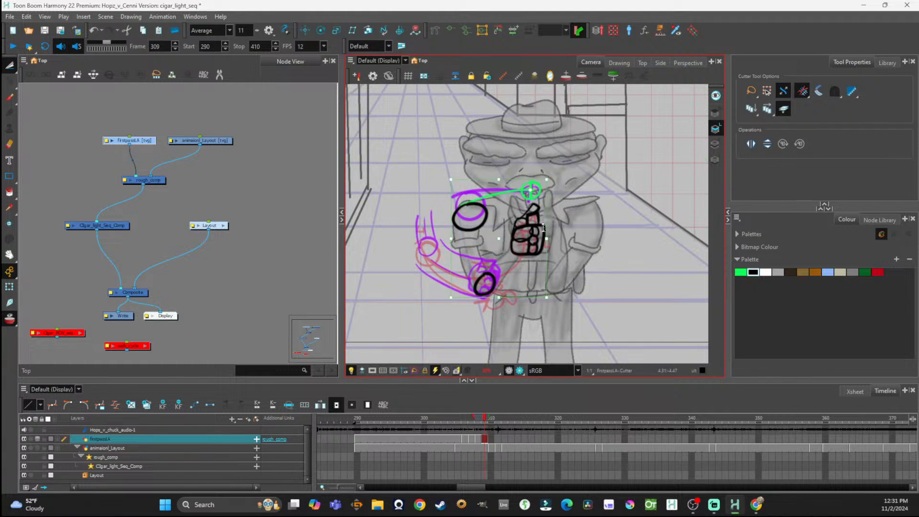
{"action": "left_click", "coordinate": [481, 425]}
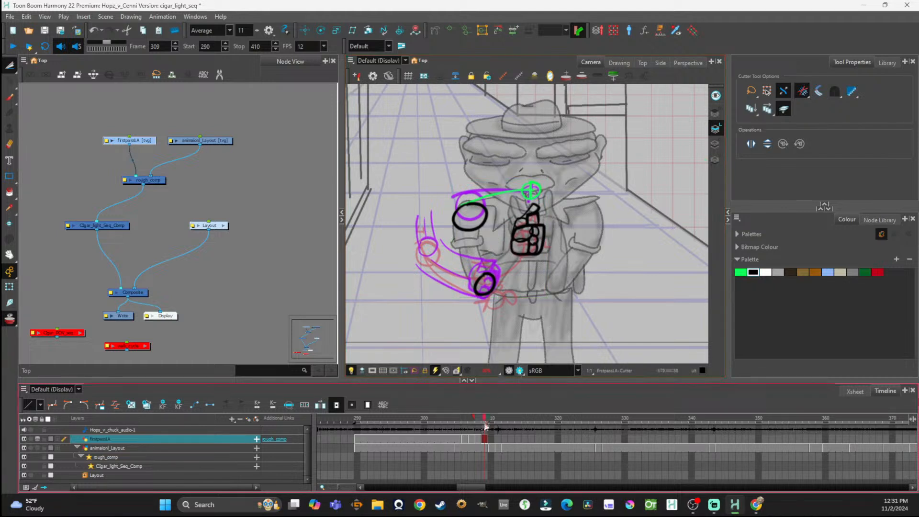
{"action": "left_click", "coordinate": [479, 425]}
{"action": "left_click_drag", "start_coordinate": [479, 421], "coordinate": [484, 420]}
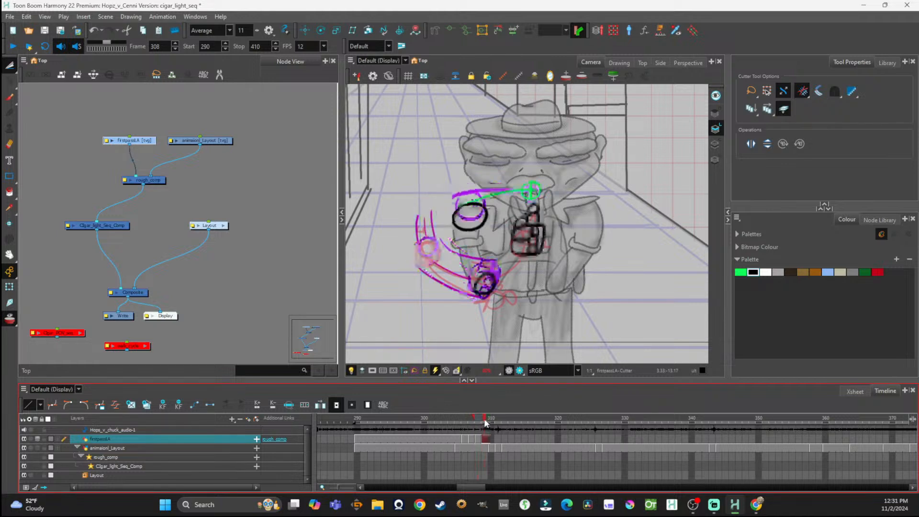
{"action": "left_click", "coordinate": [571, 210]}
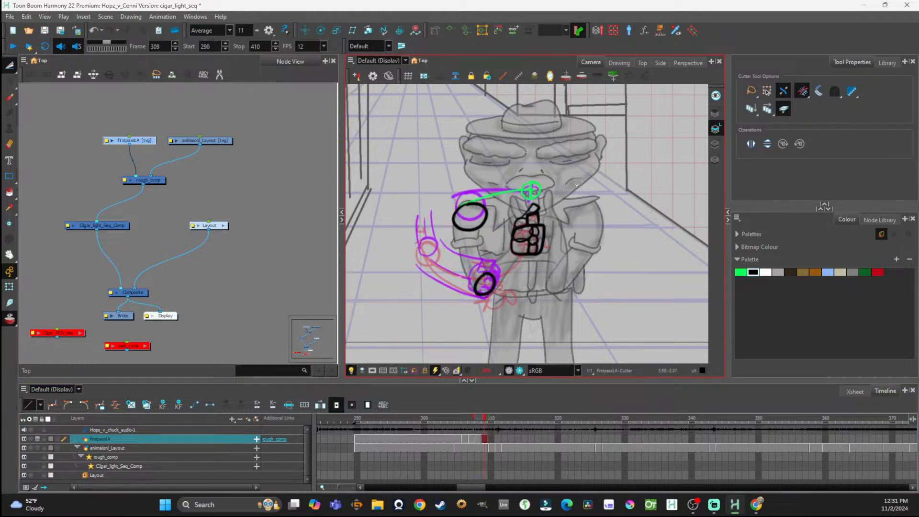
{"action": "key", "text": "ctrl+a"}
{"action": "key", "text": "ctrl+z"}
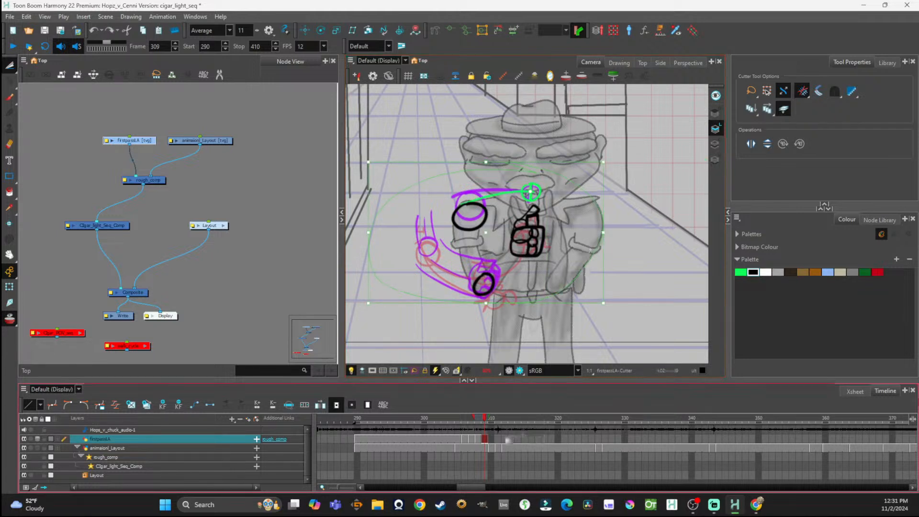
Step: Copy the selected arm drawing to frame 310 and stretch it slightly for a subtle offset from frame 309
{"action": "key", "text": "period"}
{"action": "key", "text": "ctrl+a"}
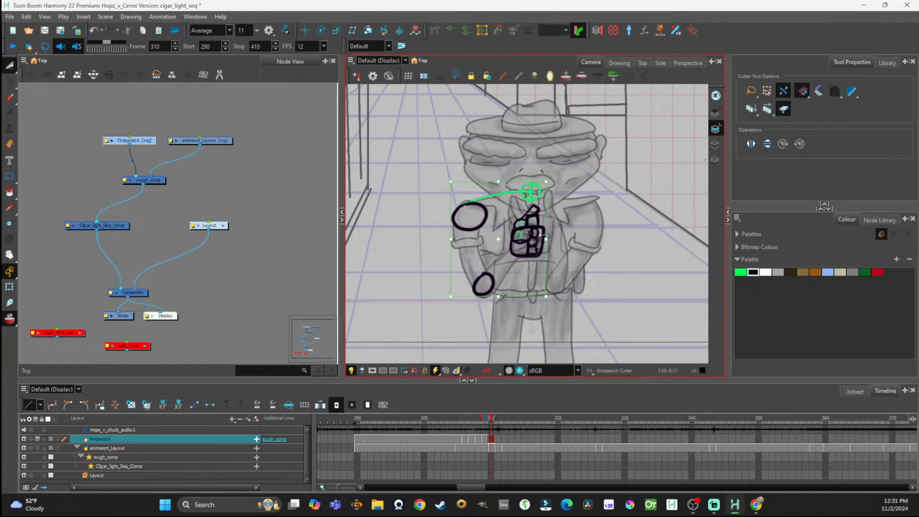
{"action": "left_click_drag", "start_coordinate": [550, 300], "coordinate": [550, 299]}
{"action": "left_click_drag", "start_coordinate": [532, 197], "coordinate": [531, 192]}
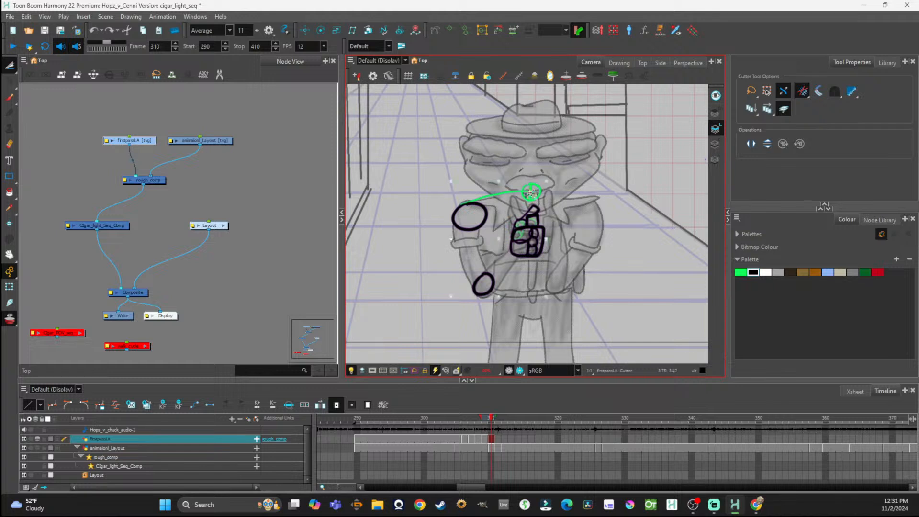
{"action": "left_click_drag", "start_coordinate": [552, 296], "coordinate": [555, 296]}
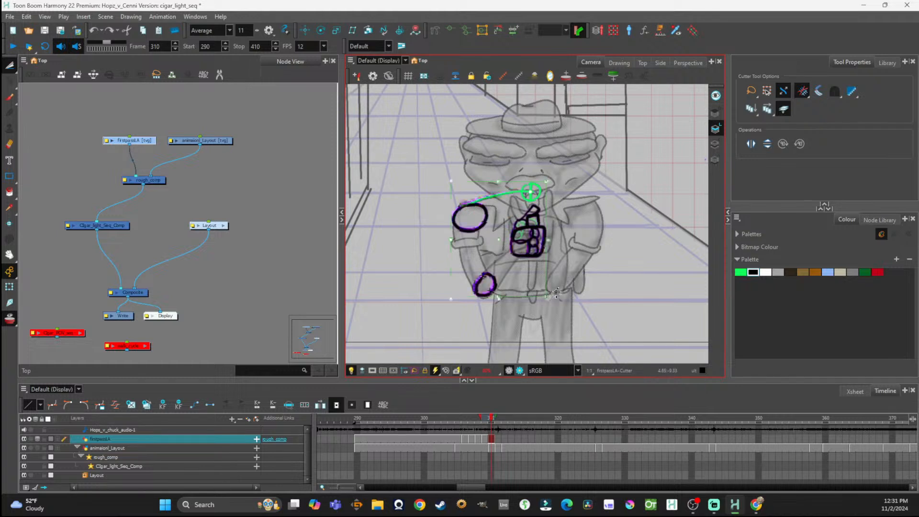
{"action": "left_click_drag", "start_coordinate": [551, 232], "coordinate": [550, 233]}
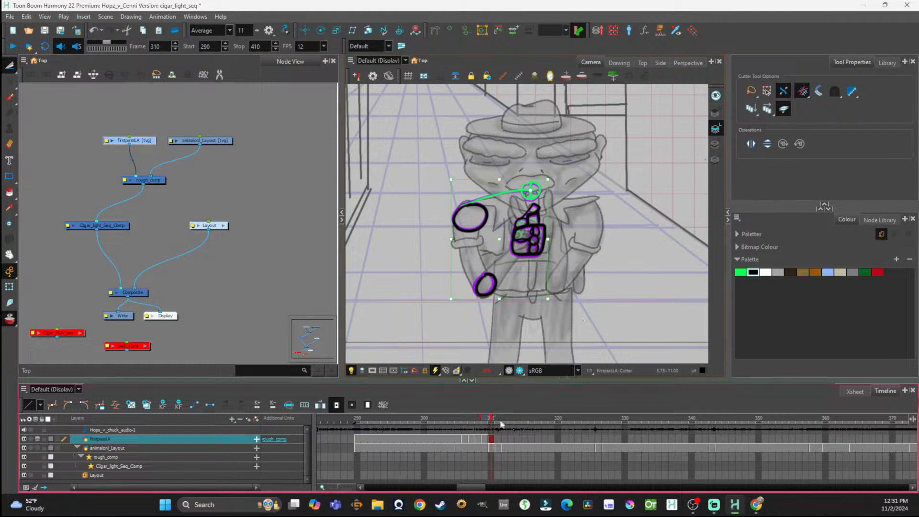
Step: Copy the firstpassLA drawing from frame 309 to frame 311, and return to frame 290
{"action": "left_click", "coordinate": [497, 421]}
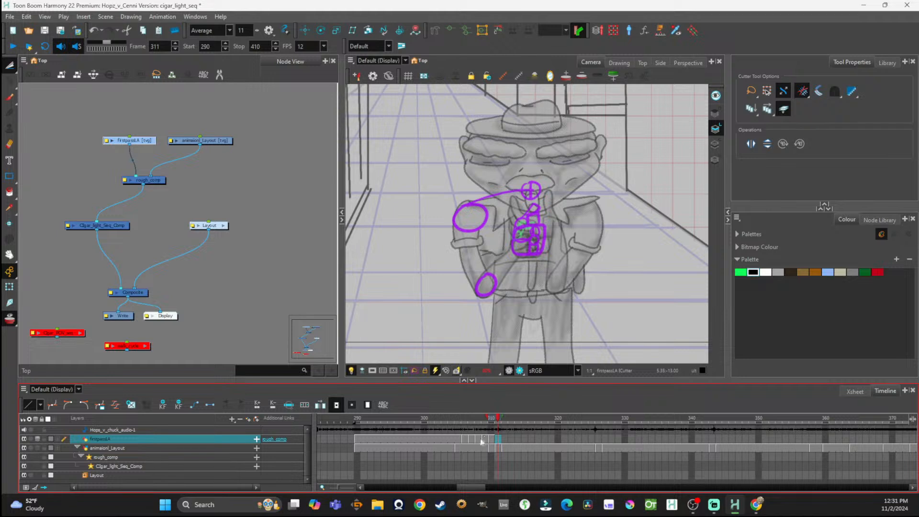
{"action": "left_click", "coordinate": [484, 439]}
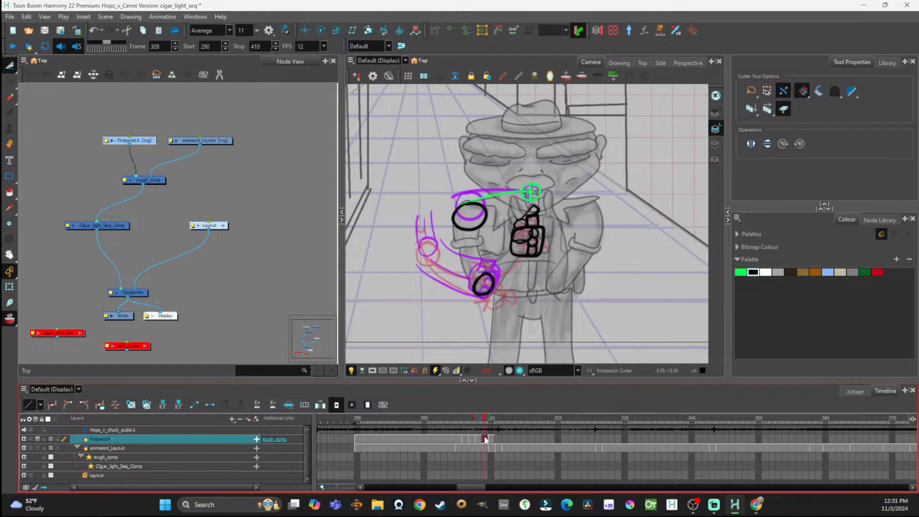
{"action": "left_click", "coordinate": [485, 439]}
{"action": "left_click", "coordinate": [498, 440]}
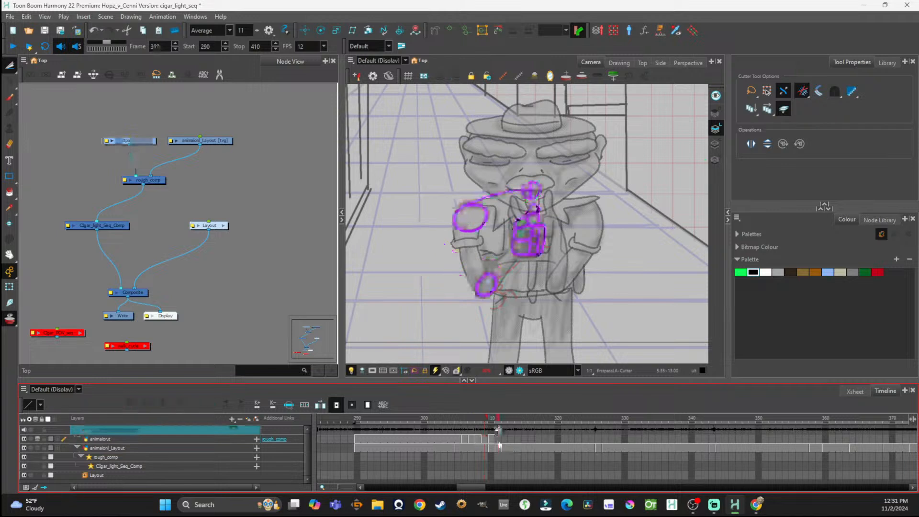
{"action": "left_click", "coordinate": [497, 439]}
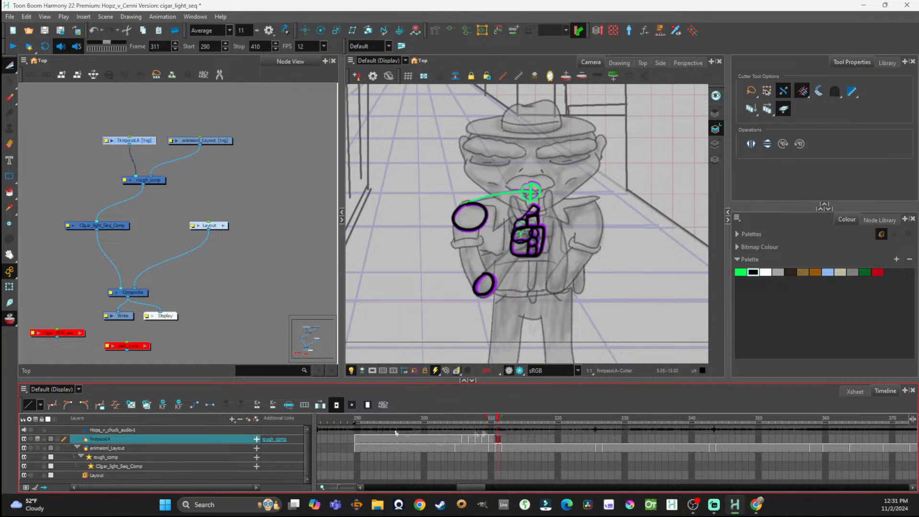
{"action": "left_click", "coordinate": [357, 439]}
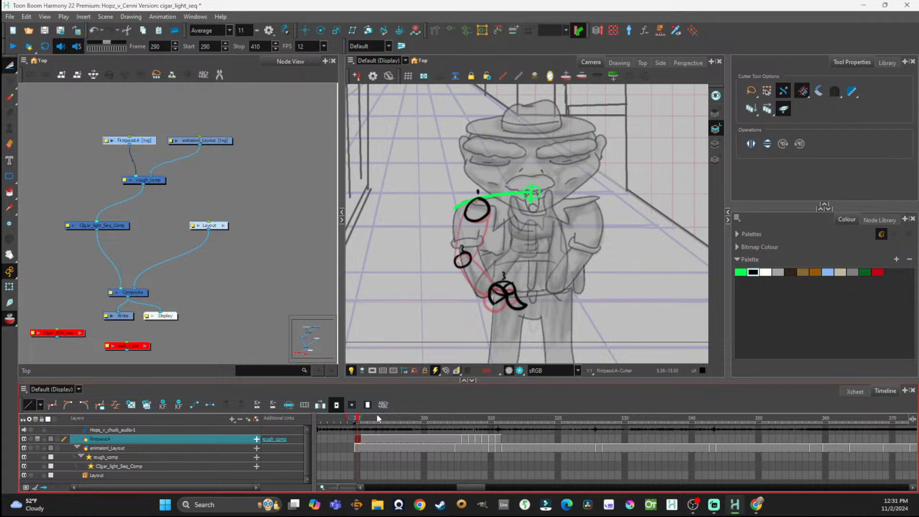
Step: Scrub through the arm drawings from frame 290 to 311 to check the motion, and return to frame 290
{"action": "mouse_move", "coordinate": [378, 420]}
{"action": "left_mouse_down"}
{"action": "mouse_move", "coordinate": [496, 421]}
{"action": "mouse_move", "coordinate": [394, 436]}
{"action": "mouse_move", "coordinate": [506, 438]}
{"action": "mouse_move", "coordinate": [478, 435]}
{"action": "mouse_move", "coordinate": [498, 427]}
{"action": "left_mouse_up"}
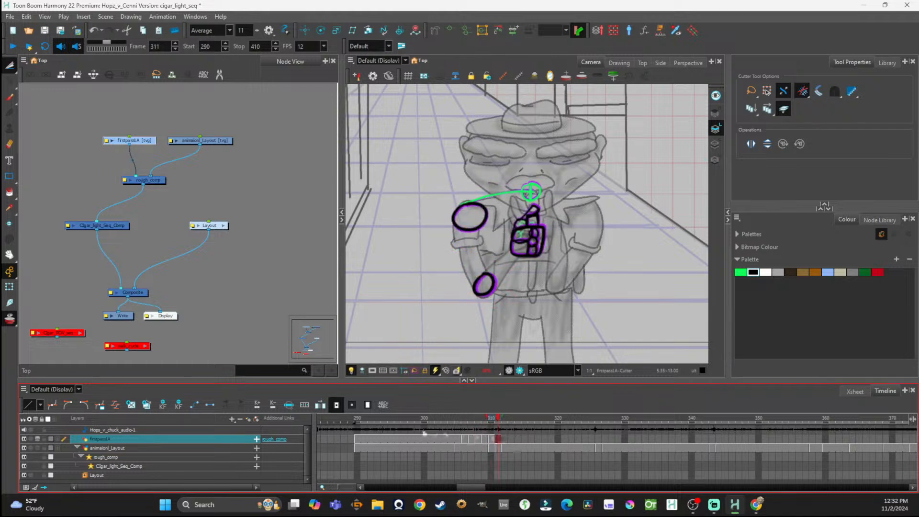
{"action": "left_click", "coordinate": [357, 422]}
{"action": "left_click_drag", "start_coordinate": [357, 423], "coordinate": [354, 426]}
{"action": "left_click", "coordinate": [358, 422]}
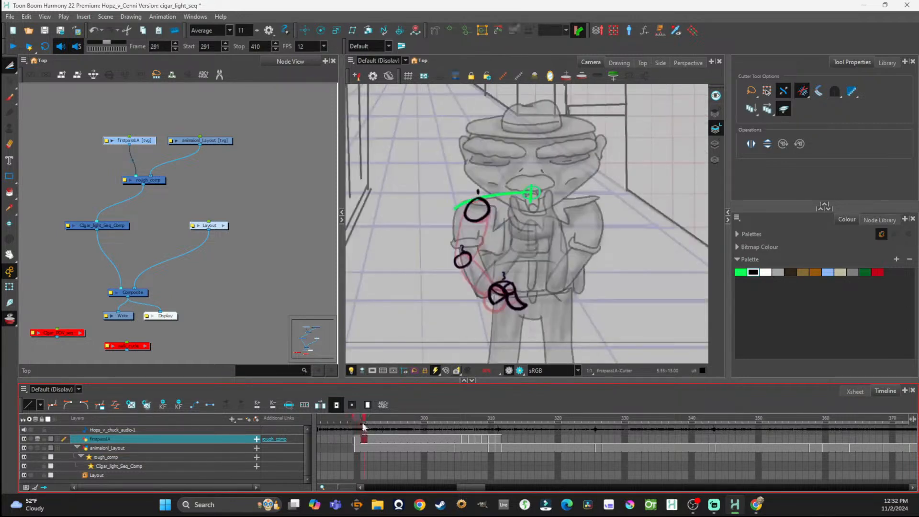
{"action": "left_click_drag", "start_coordinate": [361, 421], "coordinate": [359, 431]}
Step: Save the scene and play back frames 290 to 410, returning to frame 290
{"action": "left_click", "coordinate": [251, 257]}
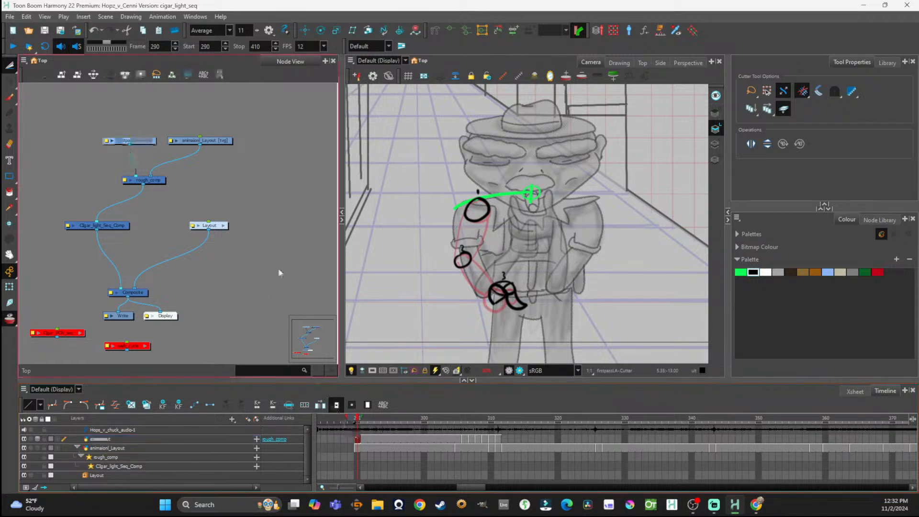
{"action": "key", "text": "ctrl+s"}
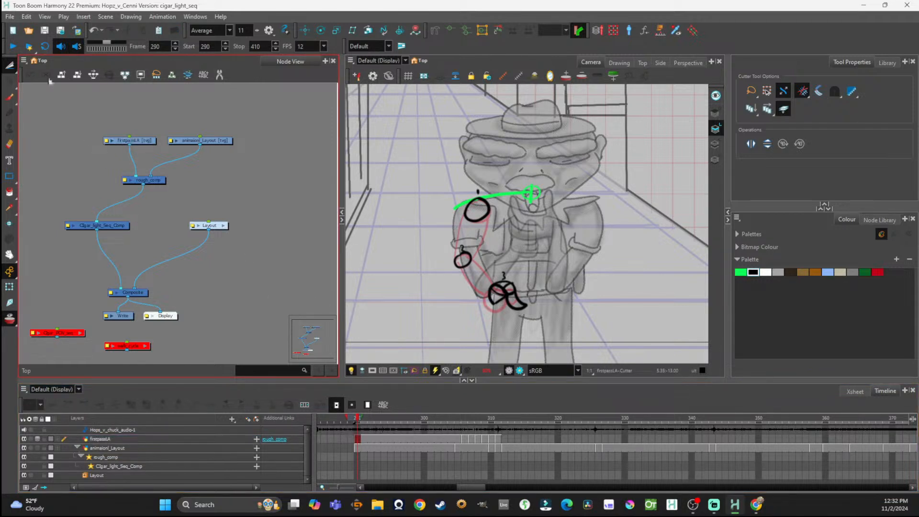
{"action": "left_click", "coordinate": [13, 46]}
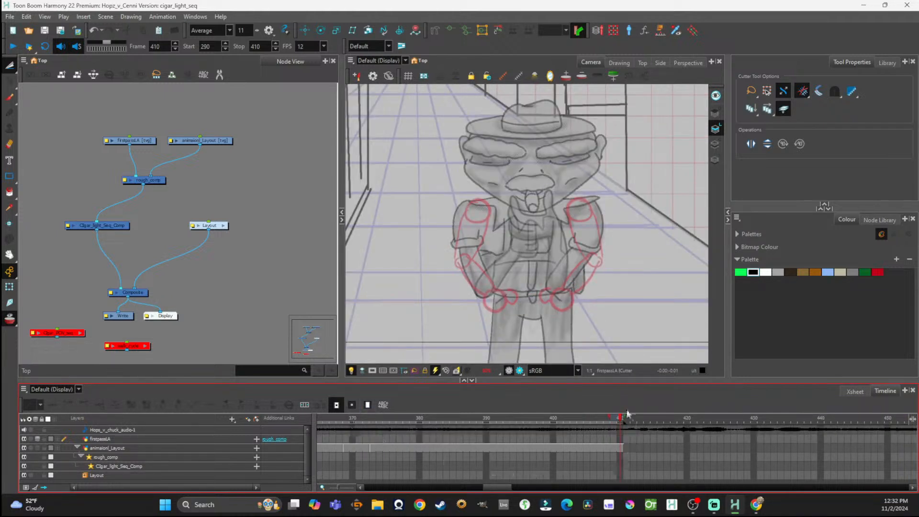
{"action": "mouse_move", "coordinate": [619, 417]}
{"action": "left_mouse_down"}
{"action": "mouse_move", "coordinate": [296, 423]}
{"action": "mouse_move", "coordinate": [361, 437]}
{"action": "mouse_move", "coordinate": [533, 438]}
{"action": "mouse_move", "coordinate": [358, 437]}
{"action": "left_mouse_up"}
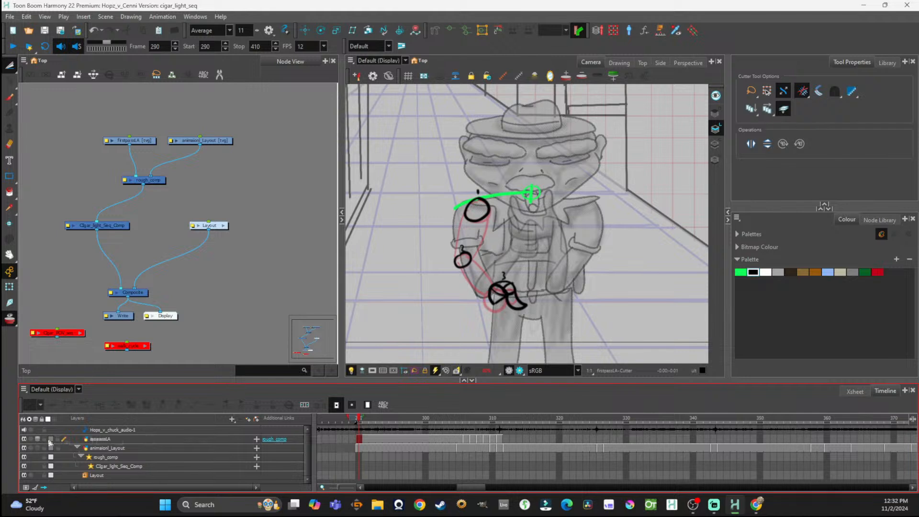
Step: Disable the animation layout drawing node, preview the firstpassLA motion on its own, and reselect the drawing at frame 290
{"action": "left_click", "coordinate": [225, 141]}
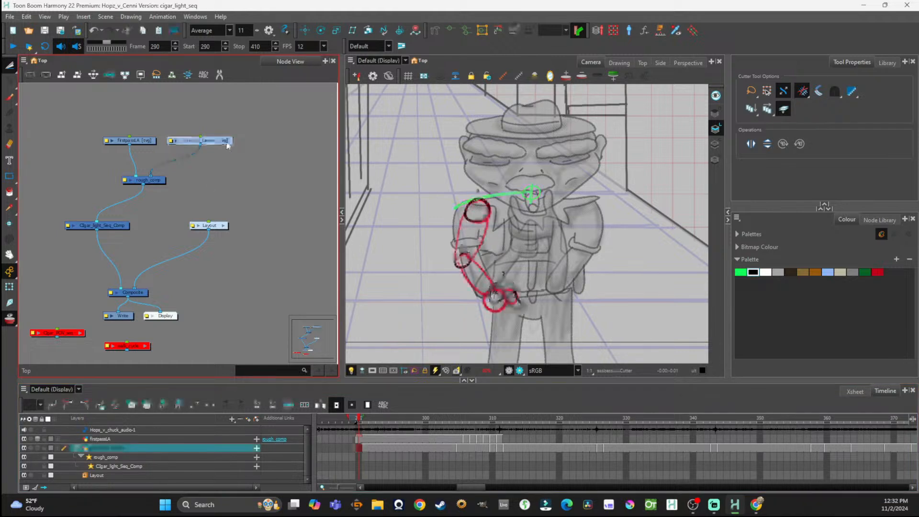
{"action": "key", "text": "d"}
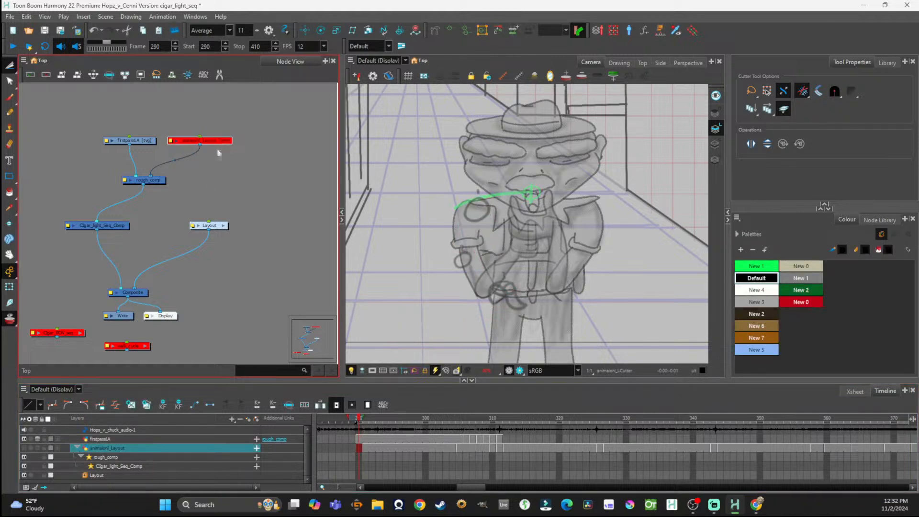
{"action": "left_click", "coordinate": [140, 142]}
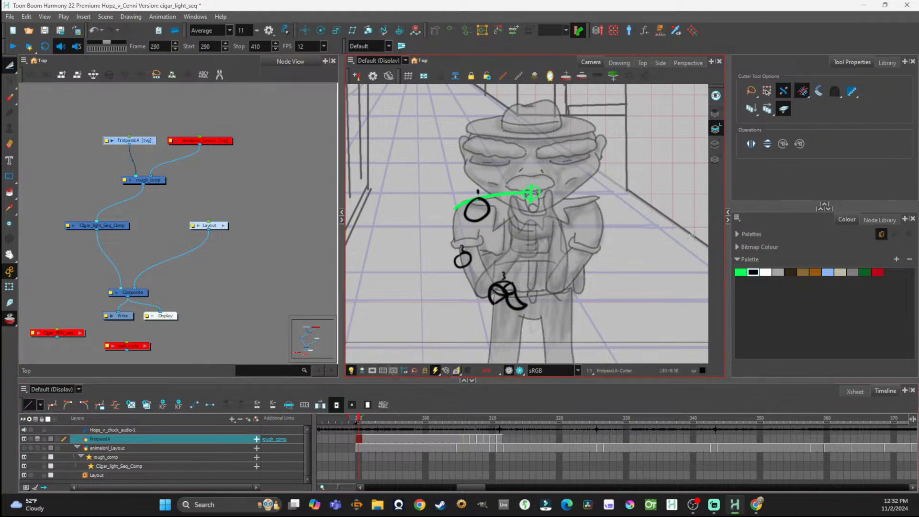
{"action": "left_click", "coordinate": [14, 48]}
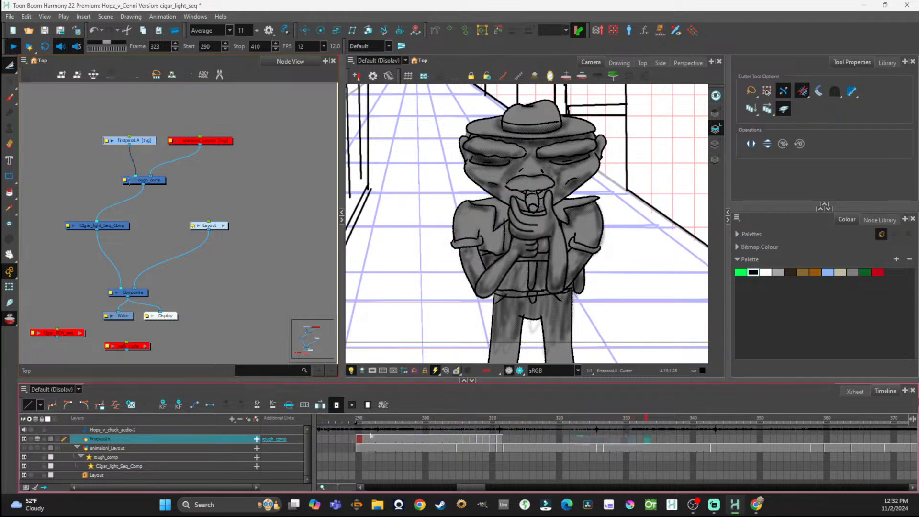
{"action": "left_click", "coordinate": [366, 429]}
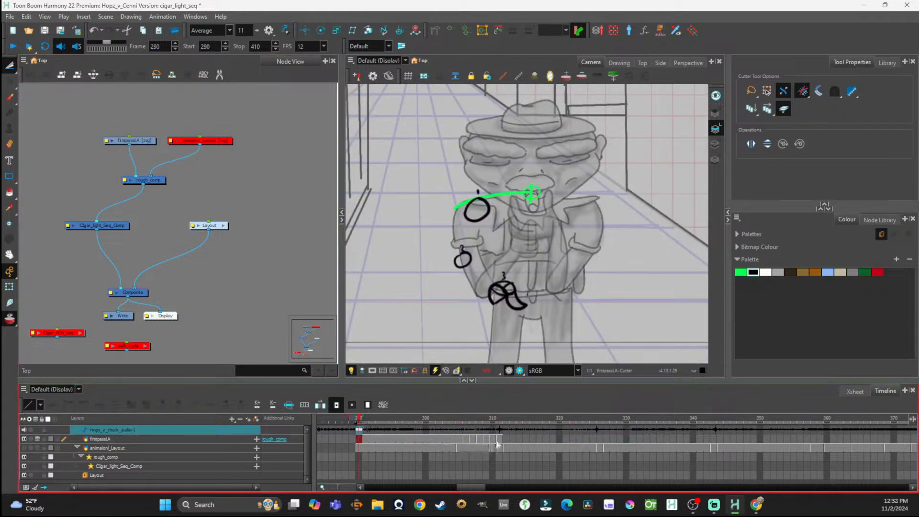
{"action": "left_click", "coordinate": [362, 441]}
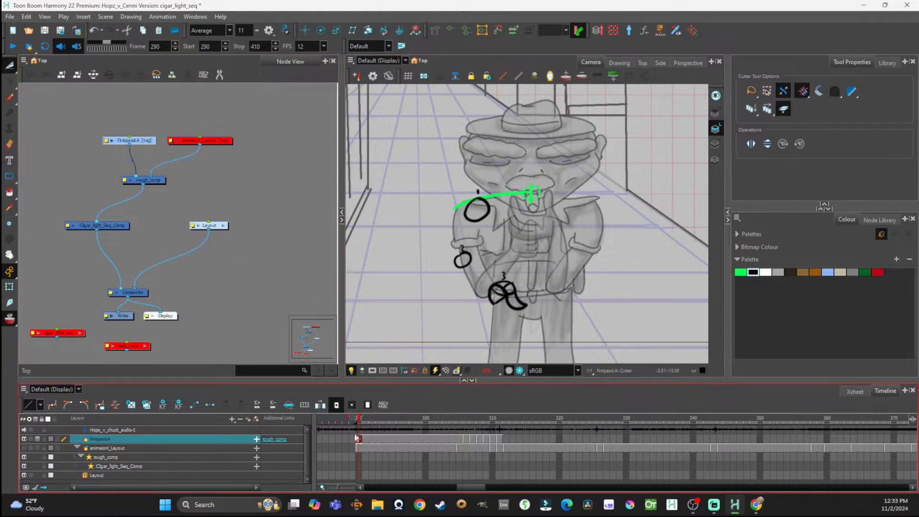
Step: Brush black contour lines on frame 290 joining the shoulder circle to the elbow circle and the elbow to the hand
{"action": "left_click", "coordinate": [741, 272]}
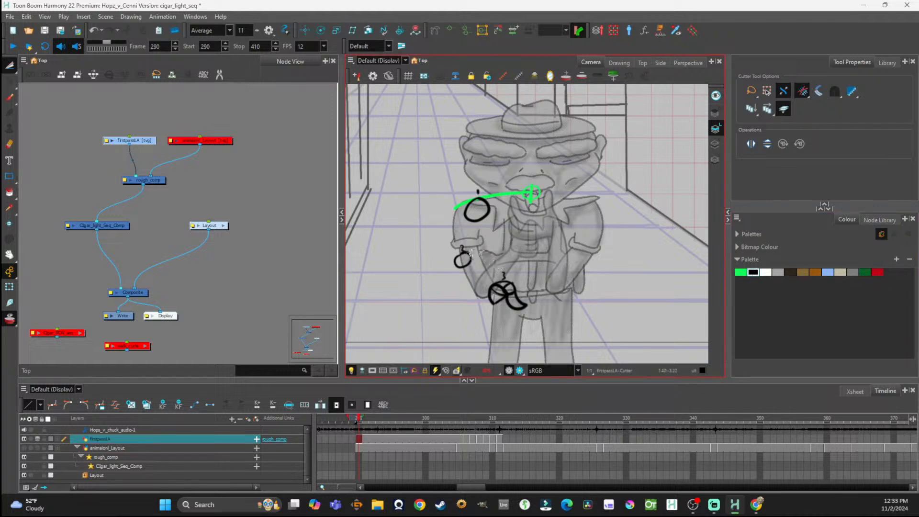
{"action": "left_click", "coordinate": [11, 96]}
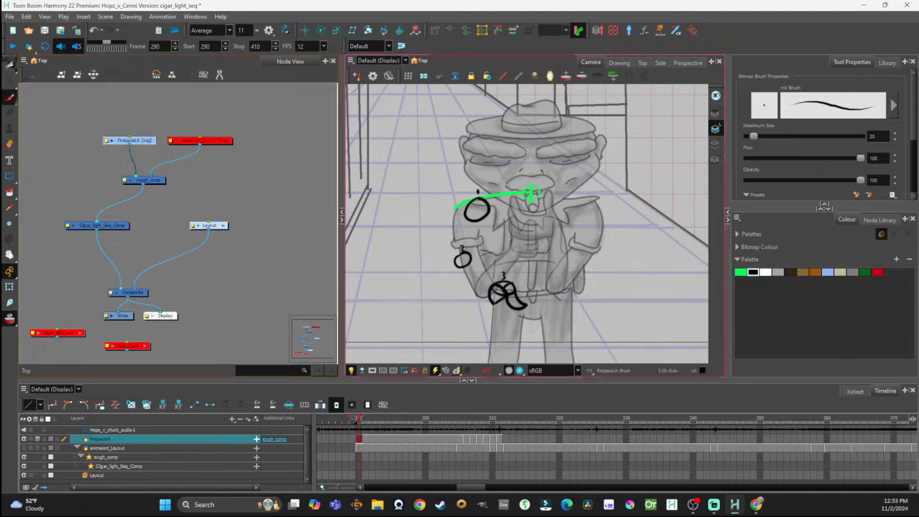
{"action": "mouse_move", "coordinate": [472, 258]}
{"action": "left_mouse_down"}
{"action": "mouse_move", "coordinate": [496, 281]}
{"action": "mouse_move", "coordinate": [474, 284]}
{"action": "mouse_move", "coordinate": [490, 294]}
{"action": "left_mouse_up"}
{"action": "left_click_drag", "start_coordinate": [471, 257], "coordinate": [486, 213]}
{"action": "left_click_drag", "start_coordinate": [456, 262], "coordinate": [468, 203]}
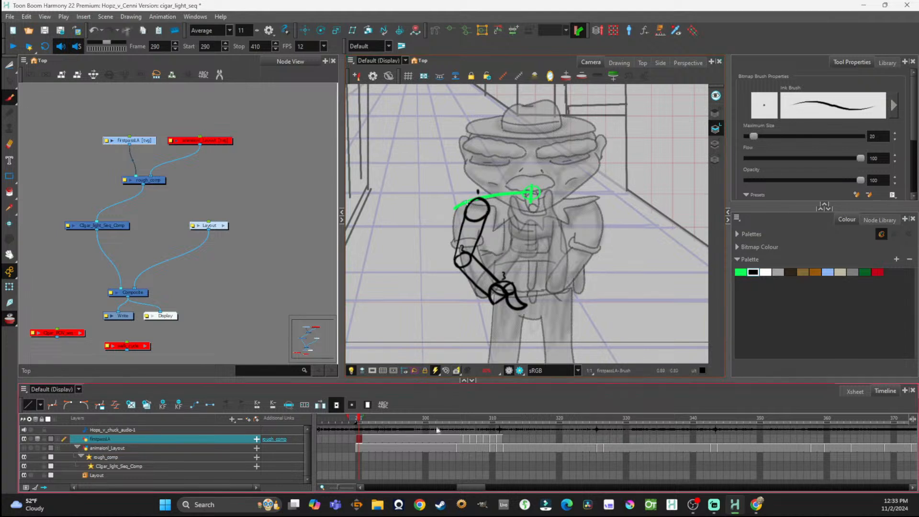
Step: Brush the upper arm and forearm lines between the joint circles and hand on frame 306
{"action": "left_click", "coordinate": [466, 437]}
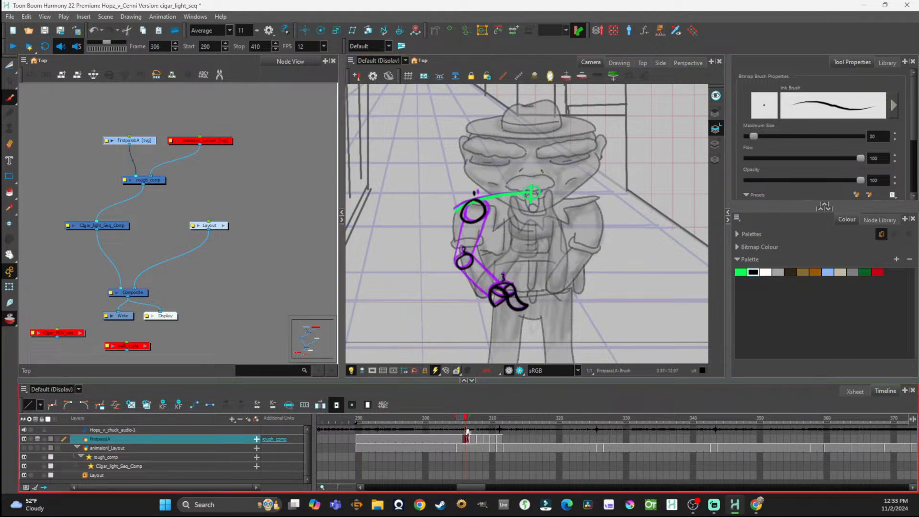
{"action": "mouse_move", "coordinate": [471, 257]}
{"action": "left_mouse_down"}
{"action": "mouse_move", "coordinate": [498, 282]}
{"action": "mouse_move", "coordinate": [469, 261]}
{"action": "mouse_move", "coordinate": [458, 266]}
{"action": "mouse_move", "coordinate": [491, 297]}
{"action": "left_mouse_up"}
{"action": "mouse_move", "coordinate": [472, 255]}
{"action": "left_mouse_down"}
{"action": "mouse_move", "coordinate": [483, 211]}
{"action": "mouse_move", "coordinate": [461, 211]}
{"action": "mouse_move", "coordinate": [457, 259]}
{"action": "left_mouse_up"}
Step: Brush curved upper arm and forearm lines from the shoulder around the elbow to the fist on frame 307, undoing the first strokes
{"action": "left_click", "coordinate": [472, 441]}
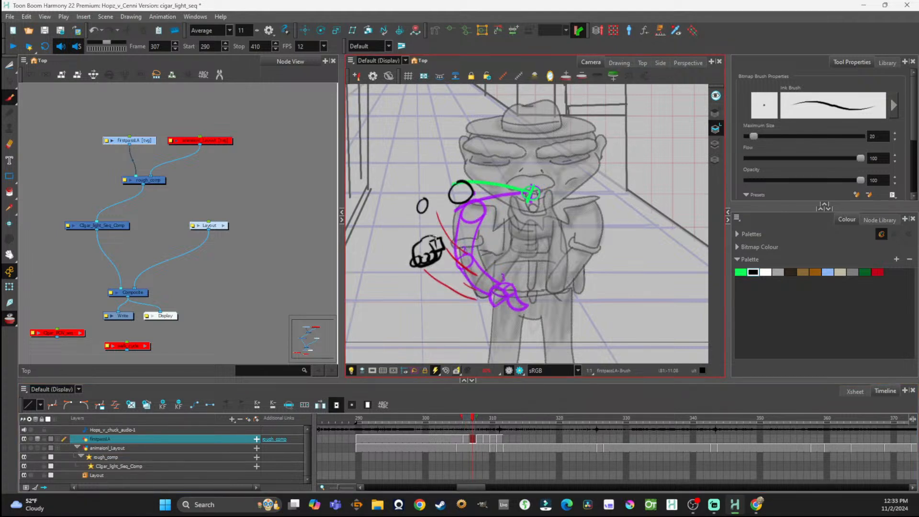
{"action": "mouse_move", "coordinate": [432, 224]}
{"action": "left_mouse_down"}
{"action": "mouse_move", "coordinate": [428, 202]}
{"action": "mouse_move", "coordinate": [416, 241]}
{"action": "left_mouse_up"}
{"action": "mouse_move", "coordinate": [437, 209]}
{"action": "left_mouse_down"}
{"action": "mouse_move", "coordinate": [459, 204]}
{"action": "mouse_move", "coordinate": [463, 181]}
{"action": "mouse_move", "coordinate": [419, 201]}
{"action": "left_mouse_up"}
{"action": "key", "text": "ctrl+z"}
{"action": "key", "text": "ctrl+z"}
{"action": "key", "text": "ctrl+z"}
{"action": "key", "text": "ctrl+z"}
{"action": "mouse_move", "coordinate": [410, 230]}
{"action": "left_mouse_down"}
{"action": "mouse_move", "coordinate": [411, 215]}
{"action": "mouse_move", "coordinate": [453, 182]}
{"action": "left_mouse_up"}
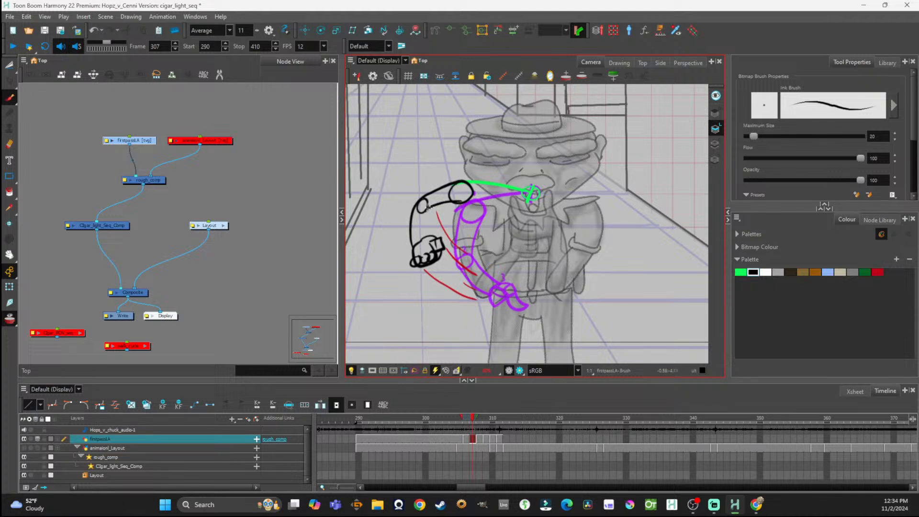
{"action": "left_click_drag", "start_coordinate": [425, 219], "coordinate": [430, 238]}
Step: Brush the bent arm's contours on frame 308, linking shoulder, elbow and fist and undoing the stray strokes
{"action": "left_click", "coordinate": [482, 440]}
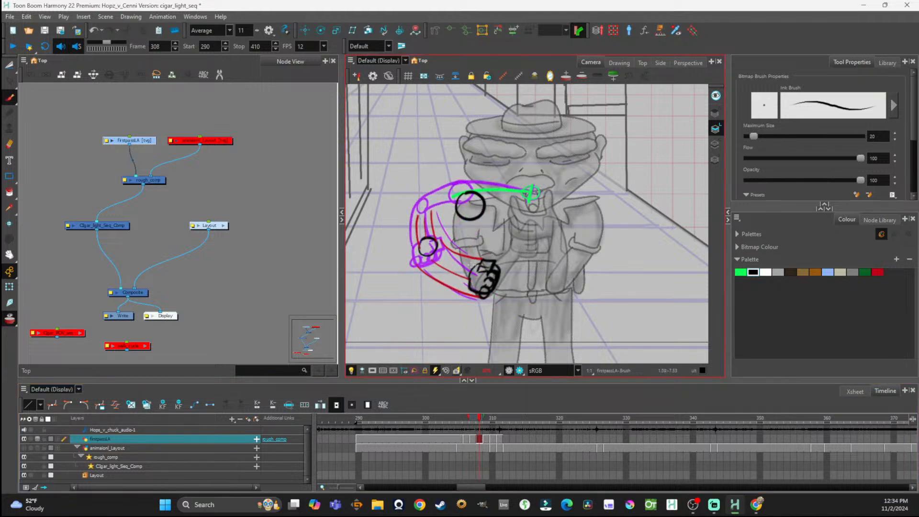
{"action": "left_click_drag", "start_coordinate": [471, 265], "coordinate": [437, 245]}
{"action": "mouse_move", "coordinate": [476, 287]}
{"action": "left_mouse_down"}
{"action": "mouse_move", "coordinate": [422, 251]}
{"action": "mouse_move", "coordinate": [429, 258]}
{"action": "mouse_move", "coordinate": [422, 226]}
{"action": "mouse_move", "coordinate": [458, 194]}
{"action": "left_mouse_up"}
{"action": "mouse_move", "coordinate": [437, 243]}
{"action": "left_mouse_down"}
{"action": "mouse_move", "coordinate": [443, 229]}
{"action": "mouse_move", "coordinate": [475, 218]}
{"action": "mouse_move", "coordinate": [436, 247]}
{"action": "left_mouse_up"}
{"action": "key", "text": "ctrl+z"}
{"action": "key", "text": "ctrl+z"}
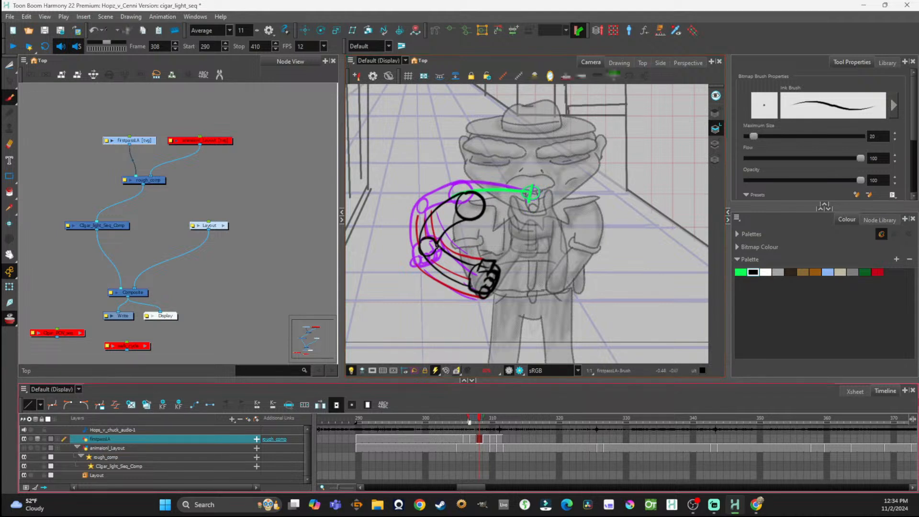
Step: Brush the upper arm and forearm lines on frame 309, linking the shoulder circle, elbow circle and raised hand
{"action": "left_click", "coordinate": [486, 439]}
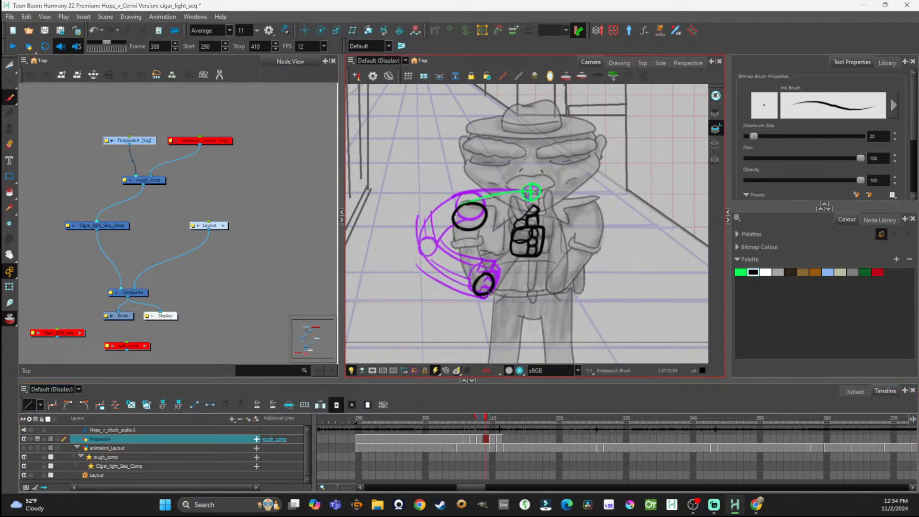
{"action": "mouse_move", "coordinate": [454, 215]}
{"action": "left_mouse_down"}
{"action": "mouse_move", "coordinate": [461, 273]}
{"action": "mouse_move", "coordinate": [478, 292]}
{"action": "left_mouse_up"}
{"action": "left_click_drag", "start_coordinate": [478, 228], "coordinate": [487, 273]}
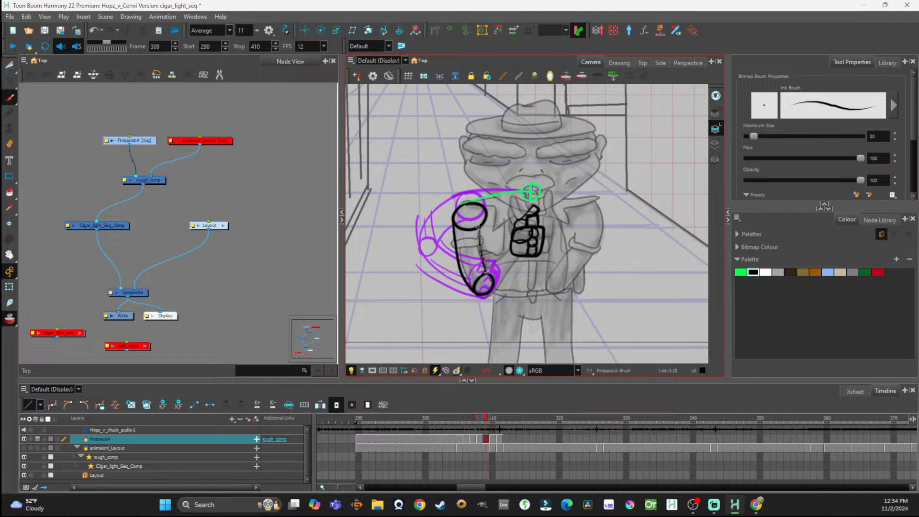
{"action": "left_click_drag", "start_coordinate": [515, 230], "coordinate": [497, 281]}
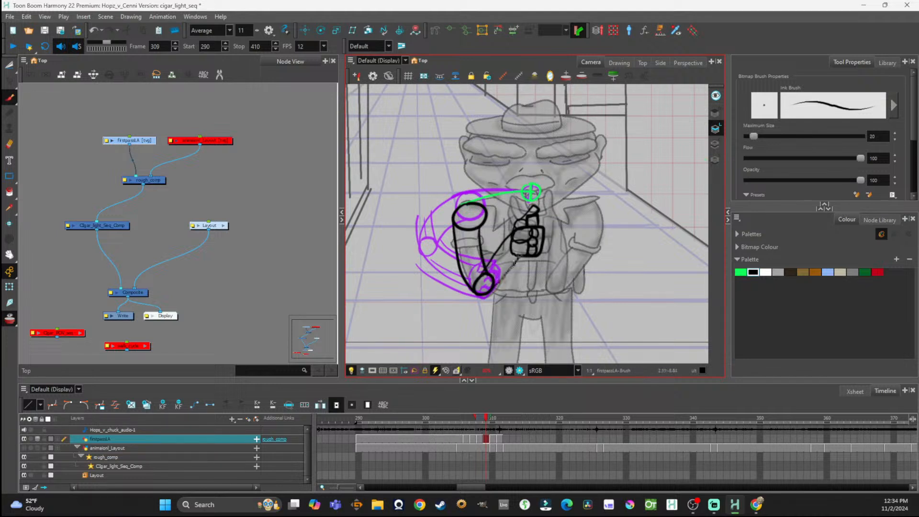
{"action": "key", "text": "ctrl+z"}
Step: Brush the forearm and upper arm lines on frame 310 between the hand, elbow circle and shoulder circle
{"action": "left_click", "coordinate": [493, 438]}
{"action": "left_click_drag", "start_coordinate": [489, 277], "coordinate": [515, 228]}
{"action": "mouse_move", "coordinate": [496, 286]}
{"action": "left_mouse_down"}
{"action": "mouse_move", "coordinate": [521, 242]}
{"action": "mouse_move", "coordinate": [481, 273]}
{"action": "mouse_move", "coordinate": [491, 276]}
{"action": "mouse_move", "coordinate": [485, 224]}
{"action": "mouse_move", "coordinate": [457, 237]}
{"action": "mouse_move", "coordinate": [481, 287]}
{"action": "left_mouse_up"}
{"action": "key", "text": "ctrl+z"}
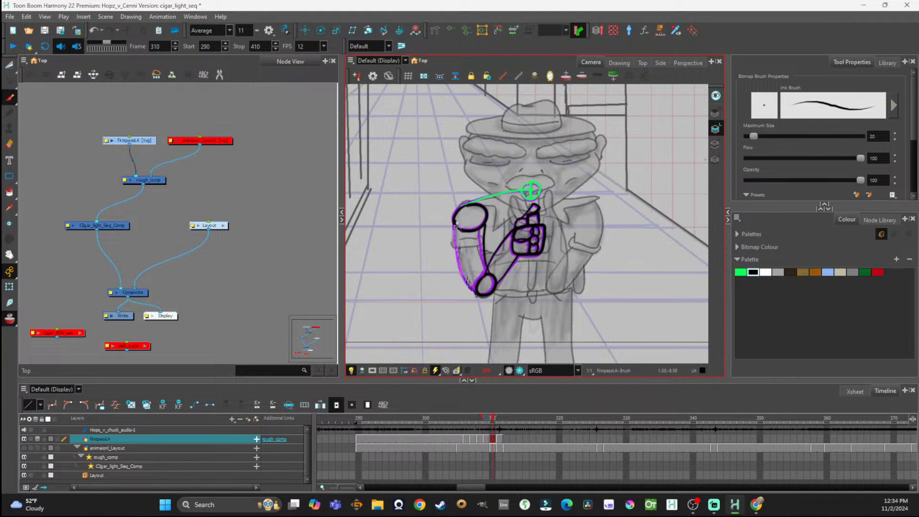
{"action": "mouse_move", "coordinate": [455, 225]}
{"action": "left_mouse_down"}
{"action": "mouse_move", "coordinate": [465, 280]}
{"action": "mouse_move", "coordinate": [479, 295]}
{"action": "left_mouse_up"}
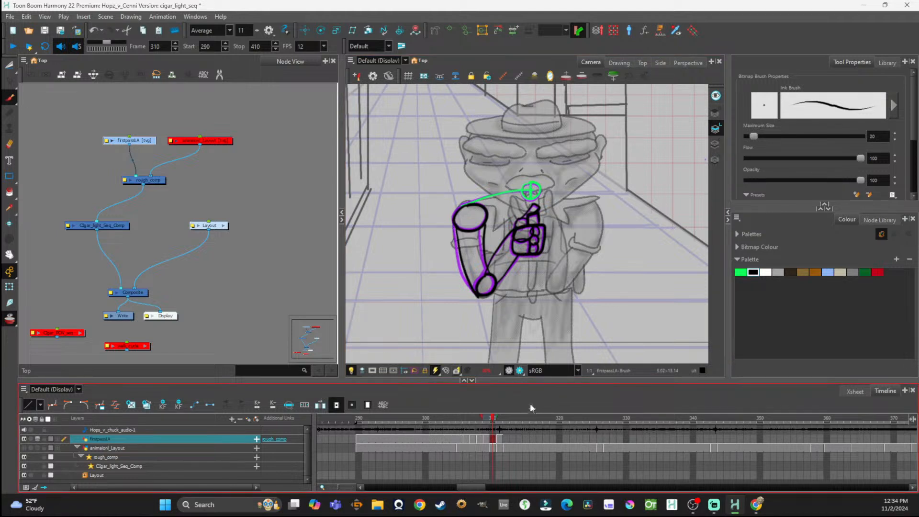
Step: Check the arm on frame 311, then play and scrub from frame 290 to review the connected arm motion
{"action": "left_click", "coordinate": [502, 439]}
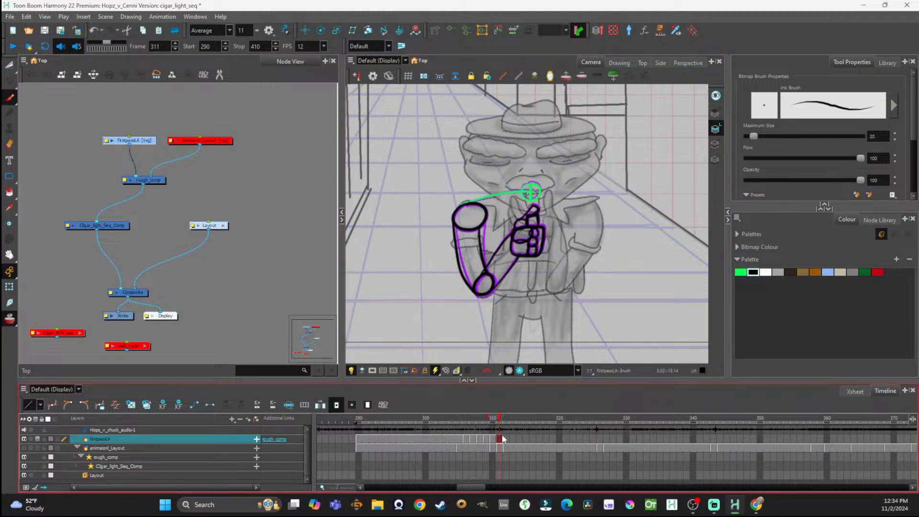
{"action": "left_click", "coordinate": [360, 438]}
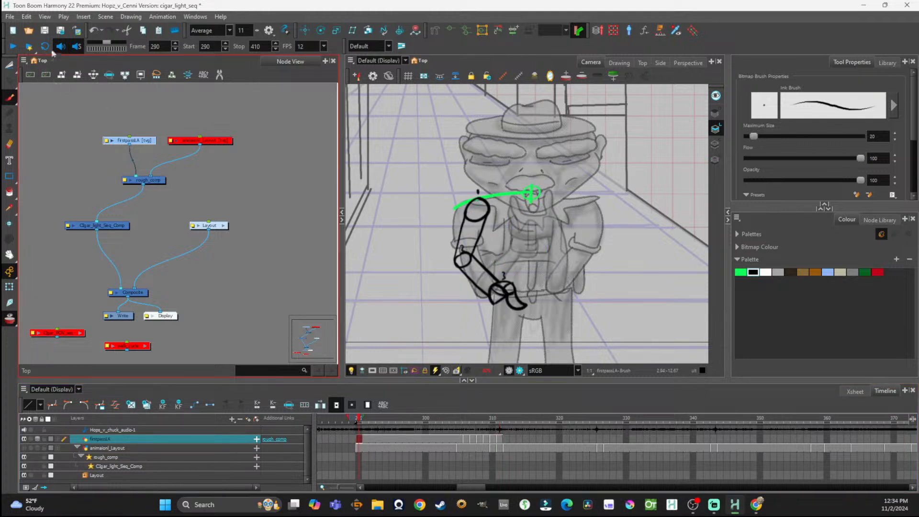
{"action": "left_click", "coordinate": [13, 47]}
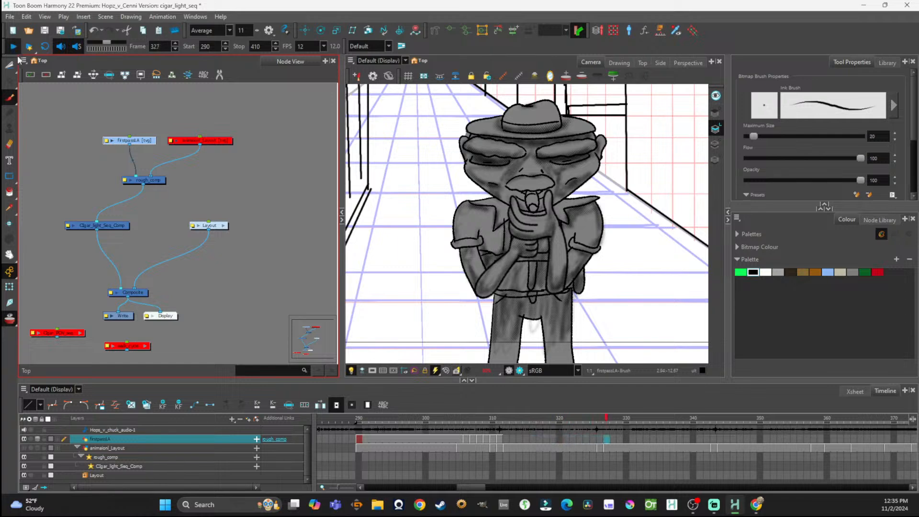
{"action": "left_click", "coordinate": [467, 439]}
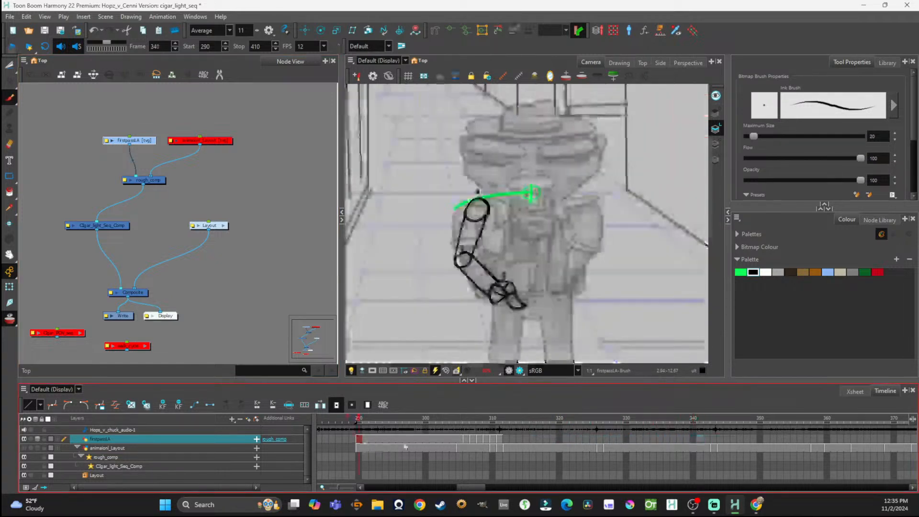
{"action": "left_click_drag", "start_coordinate": [468, 424], "coordinate": [362, 427]}
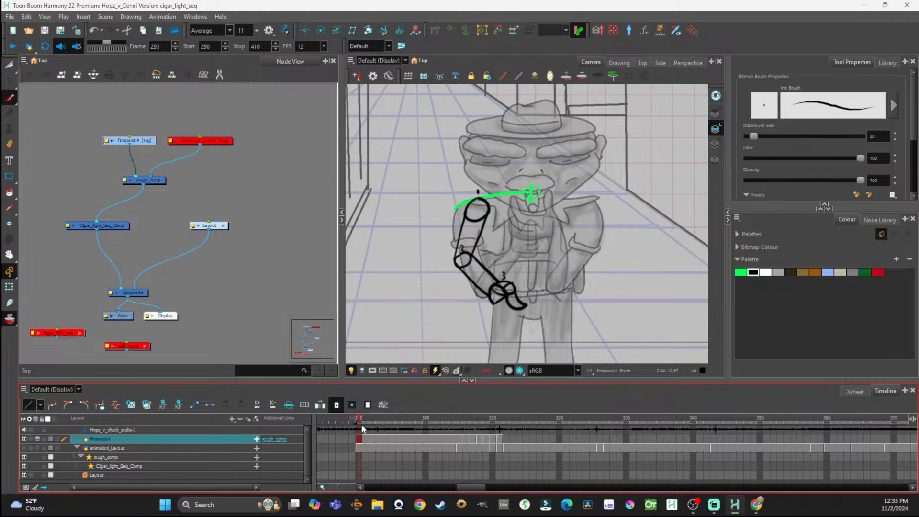
{"action": "mouse_move", "coordinate": [360, 421]}
{"action": "left_mouse_down"}
{"action": "mouse_move", "coordinate": [498, 428]}
{"action": "mouse_move", "coordinate": [390, 429]}
{"action": "mouse_move", "coordinate": [511, 449]}
{"action": "mouse_move", "coordinate": [368, 439]}
{"action": "mouse_move", "coordinate": [501, 447]}
{"action": "left_mouse_up"}
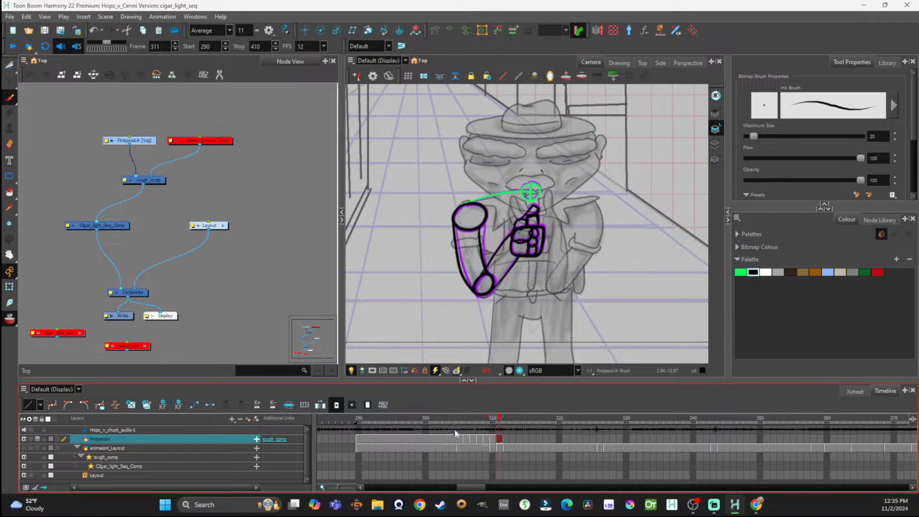